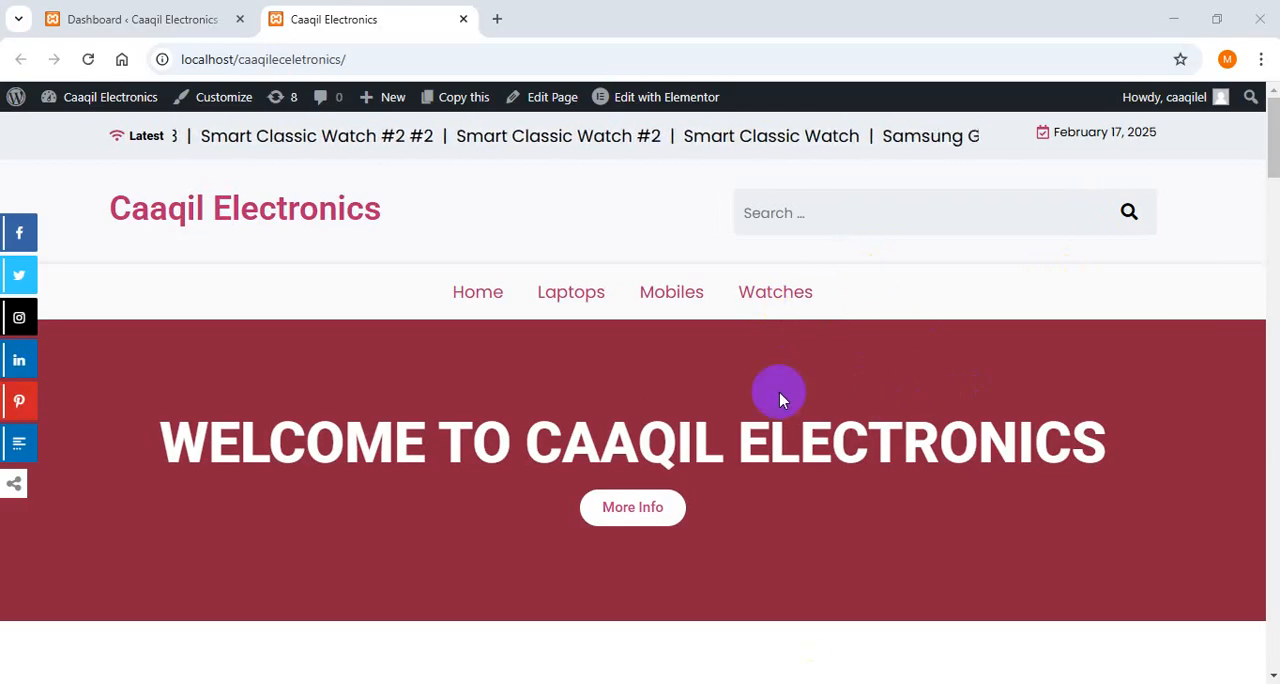
# - Open the list of all pages in the site's WordPress admin and dismiss the theme offer and plugin update notices
pyautogui.moveTo(1273, 155); pyautogui.dragTo(1255, 60)
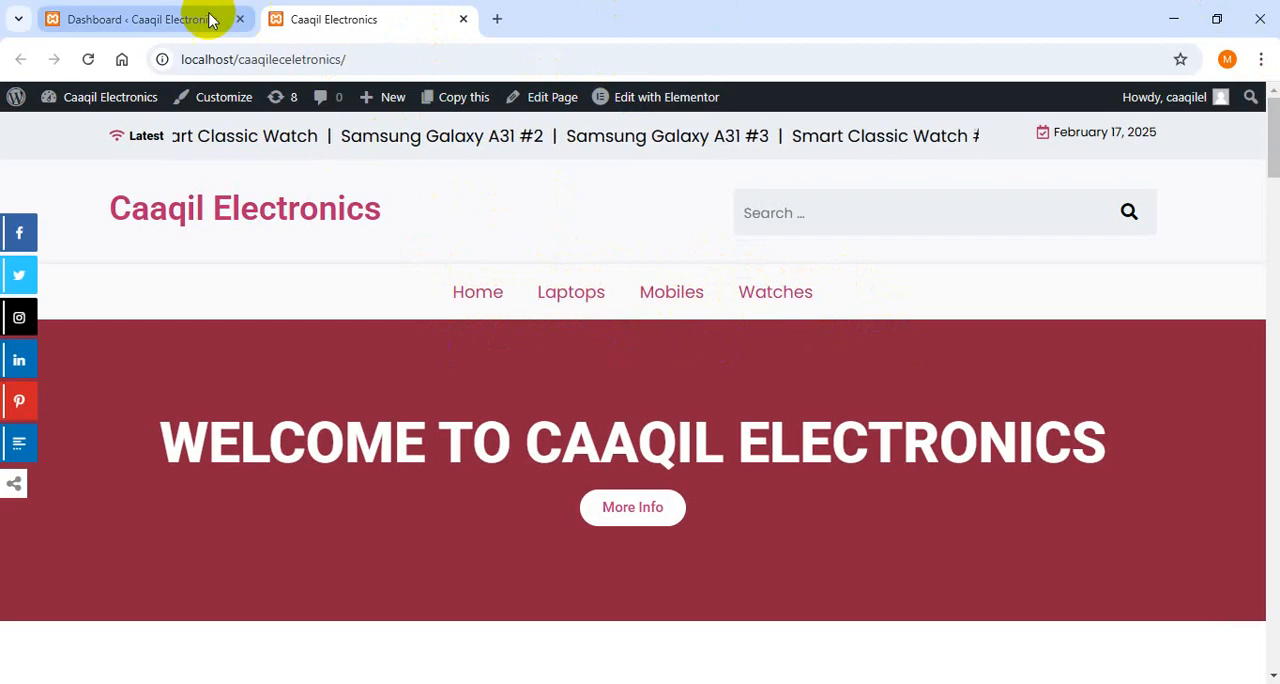
pyautogui.click(145, 12)
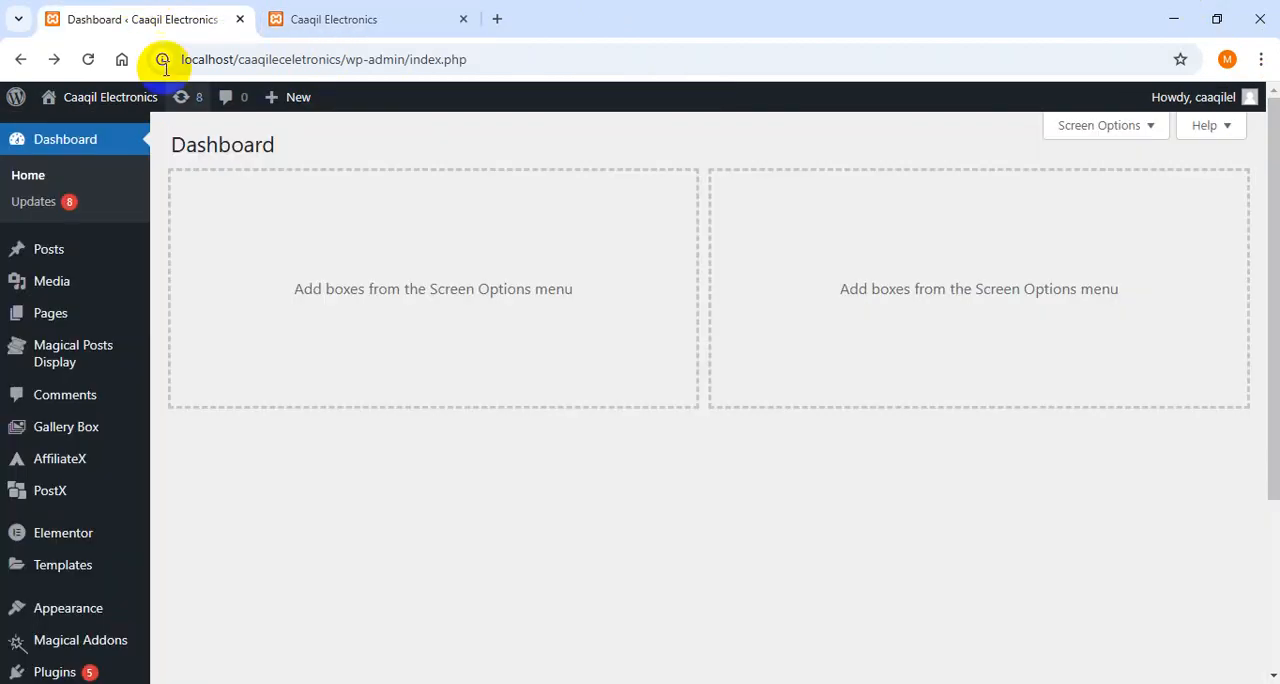
pyautogui.moveTo(89, 330)
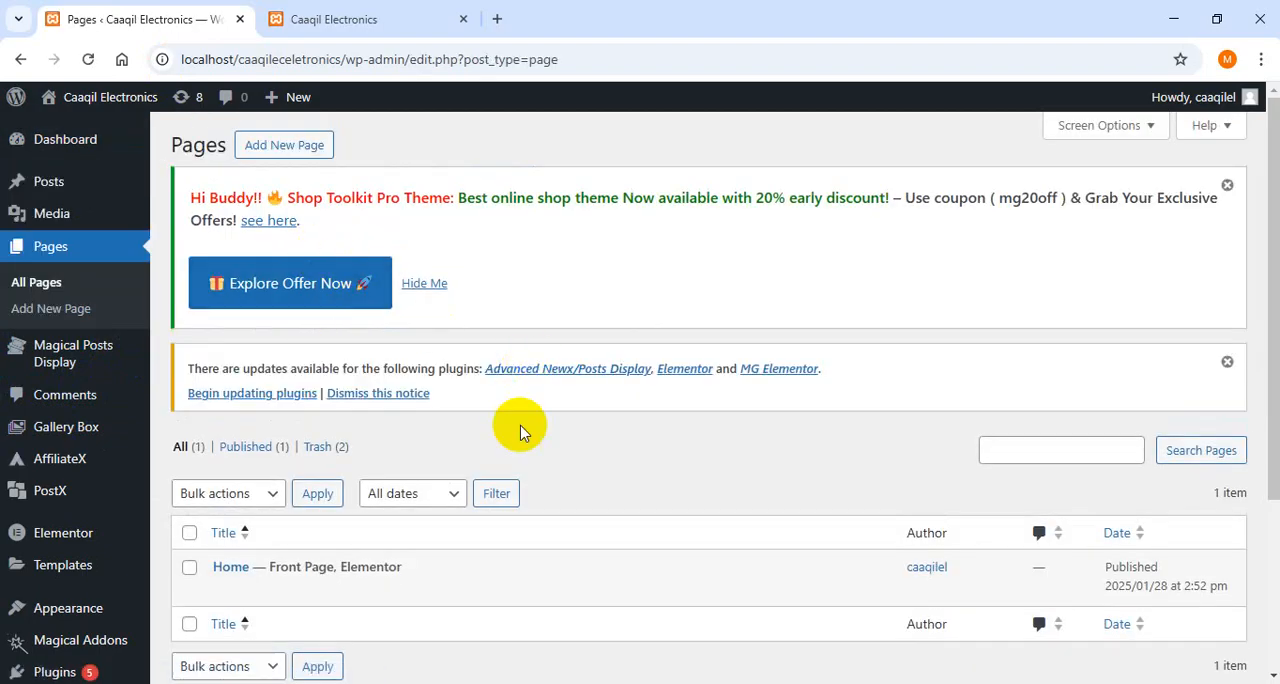
pyautogui.click(1227, 186)
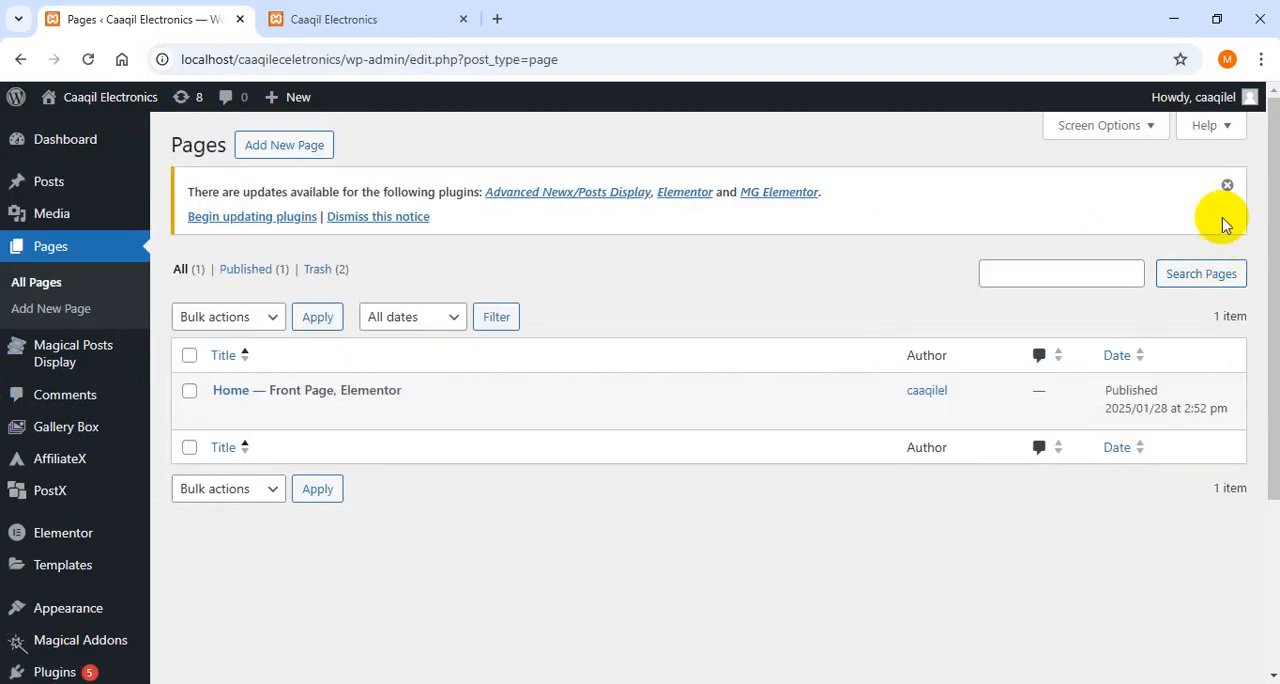
pyautogui.click(1229, 190)
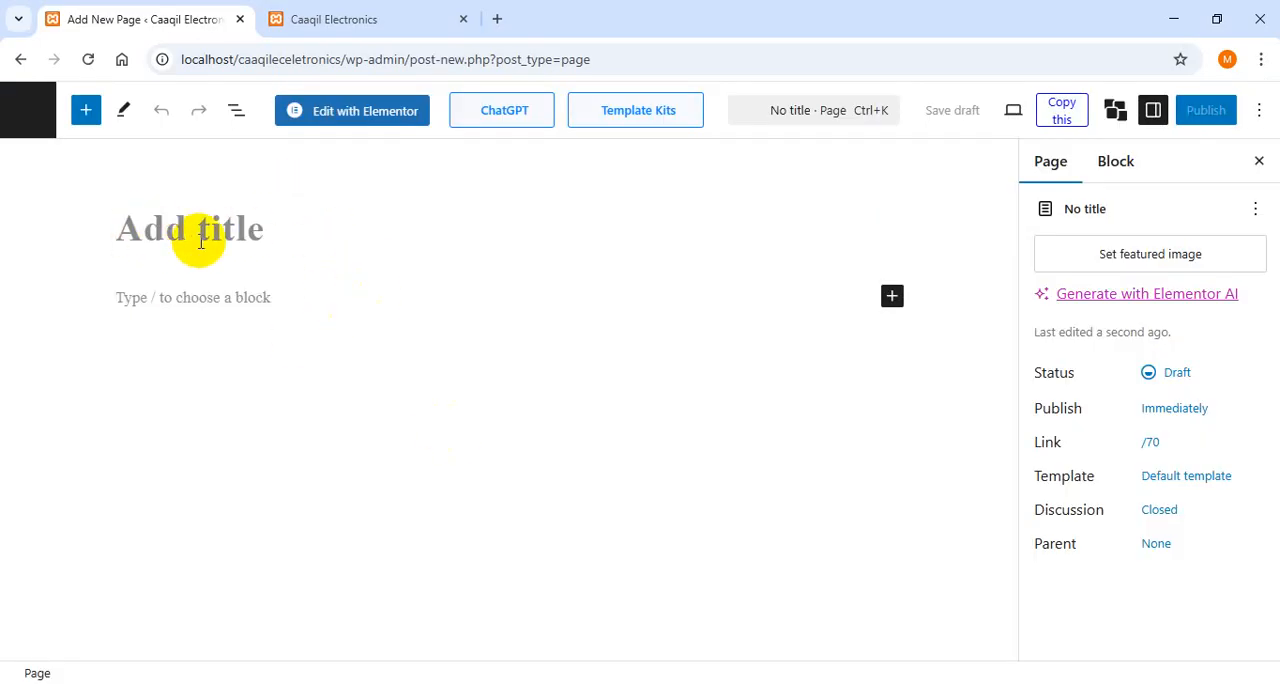
# - Title the new page "Privacy Policy" and place the cursor in the empty paragraph block beneath the title
pyautogui.write('Privacy Policy')
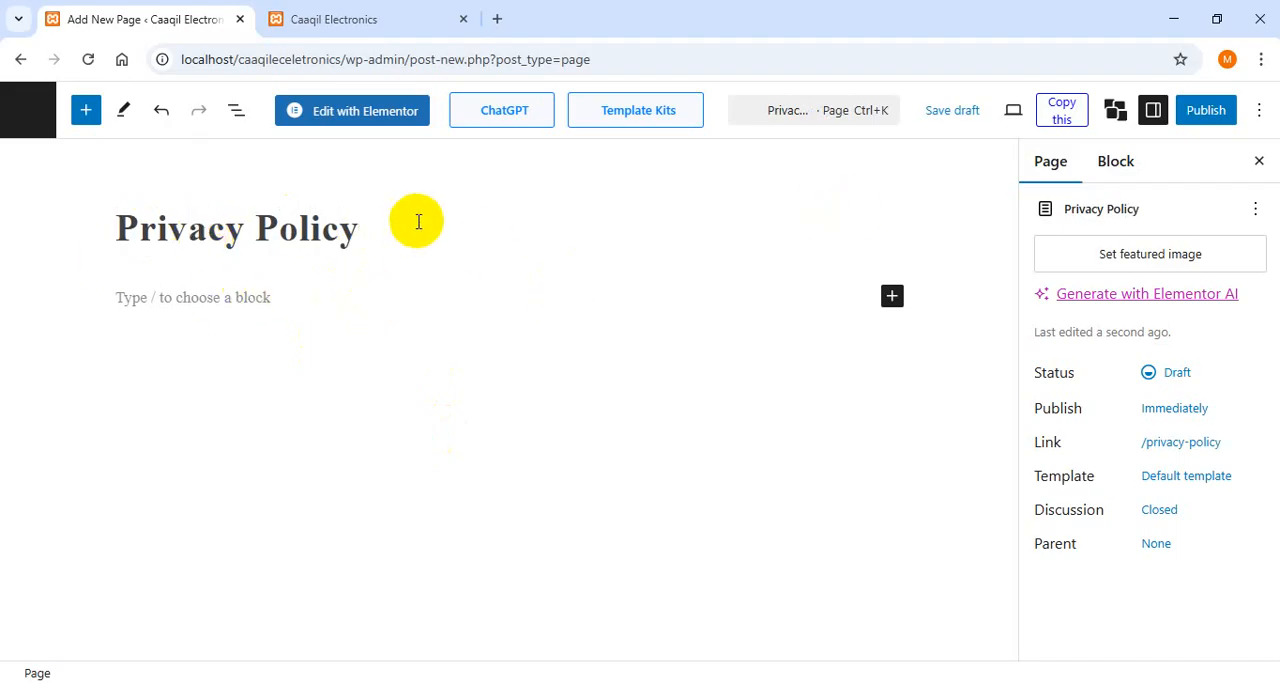
pyautogui.click(134, 253)
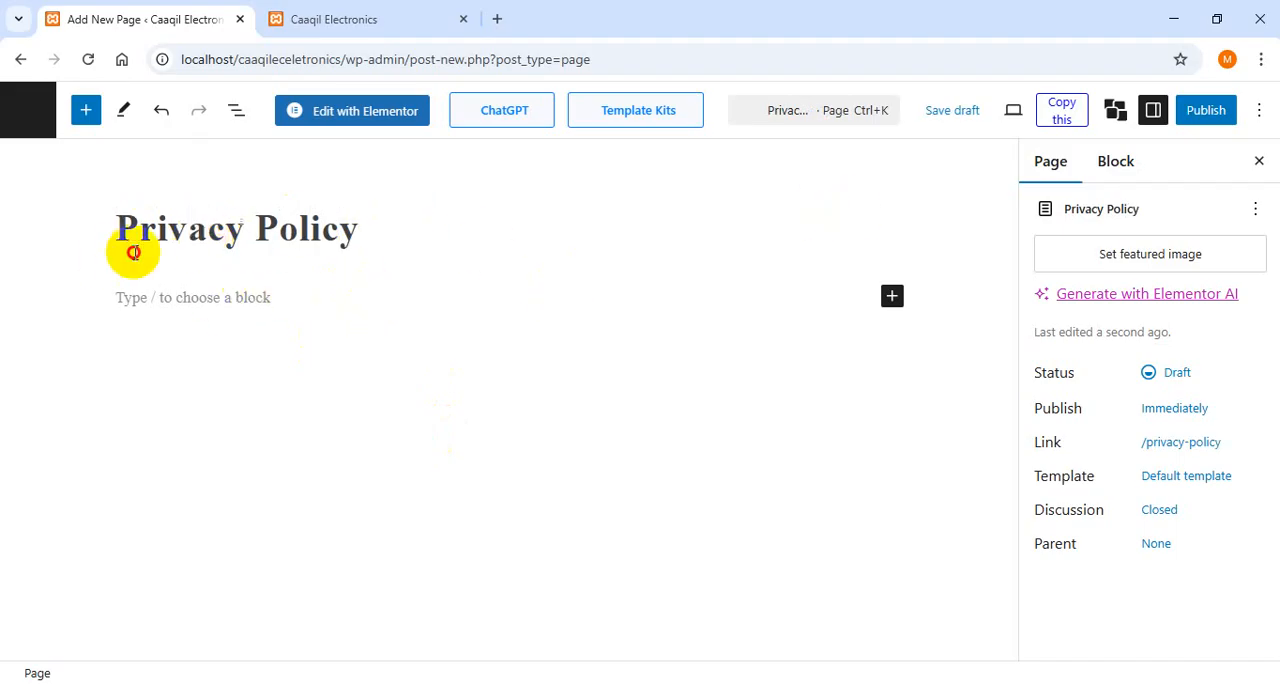
pyautogui.click(165, 304)
pyautogui.click(282, 290)
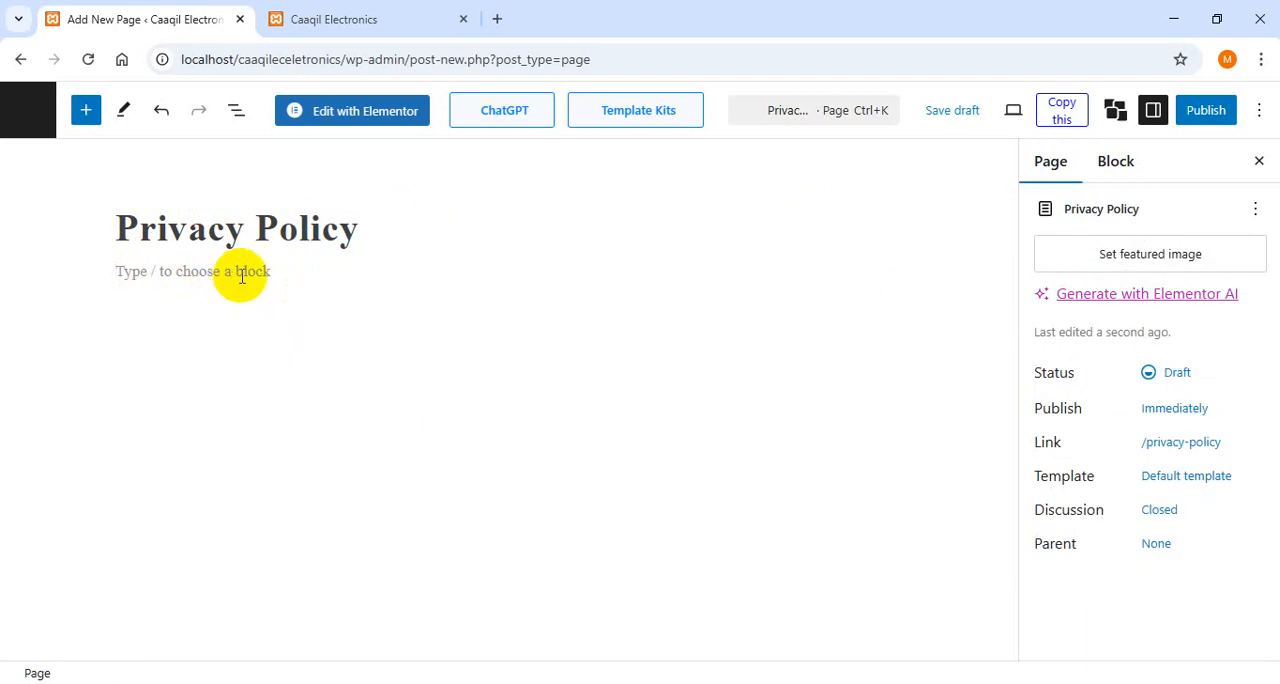
pyautogui.click(283, 277)
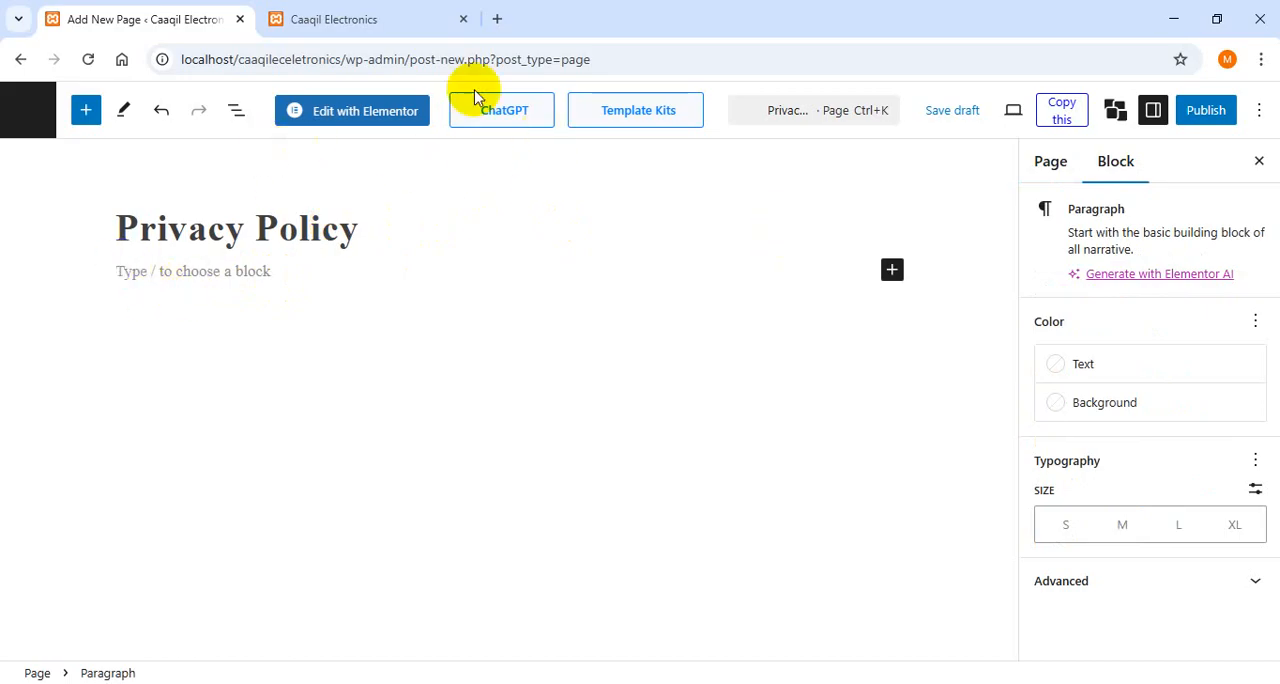
# - Search the web for "google" in a new browser tab and open the google.com result
pyautogui.click(496, 22)
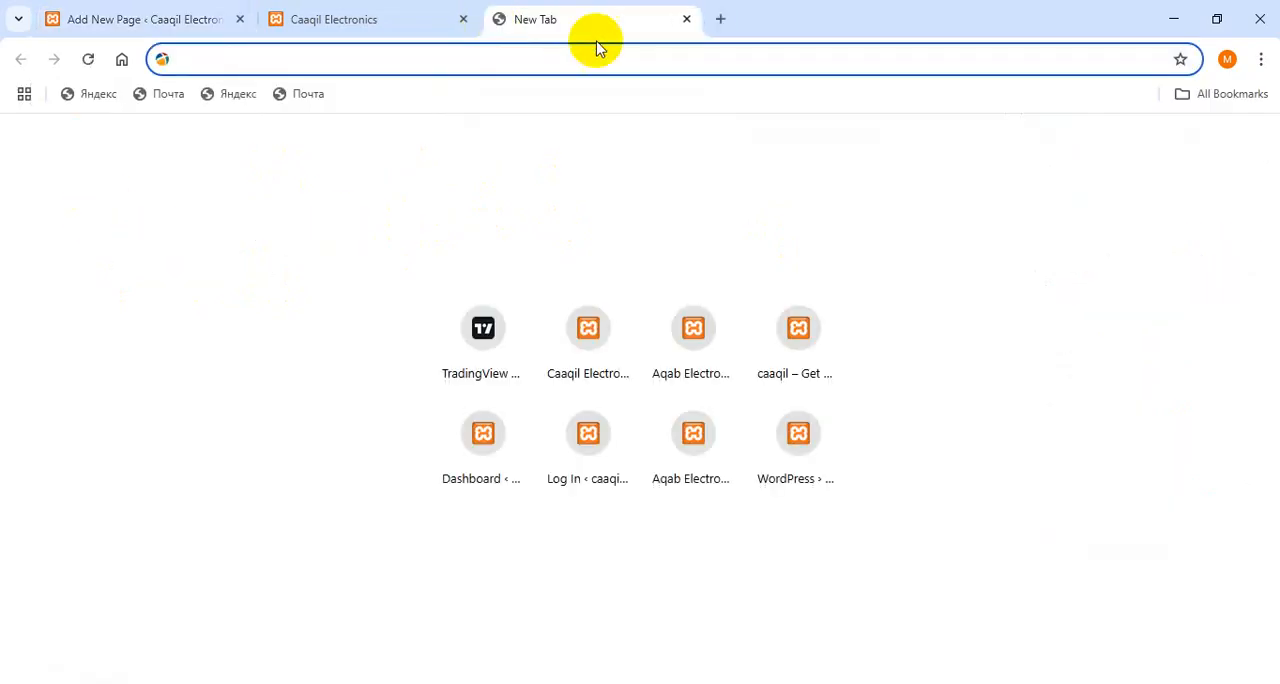
pyautogui.write('google')
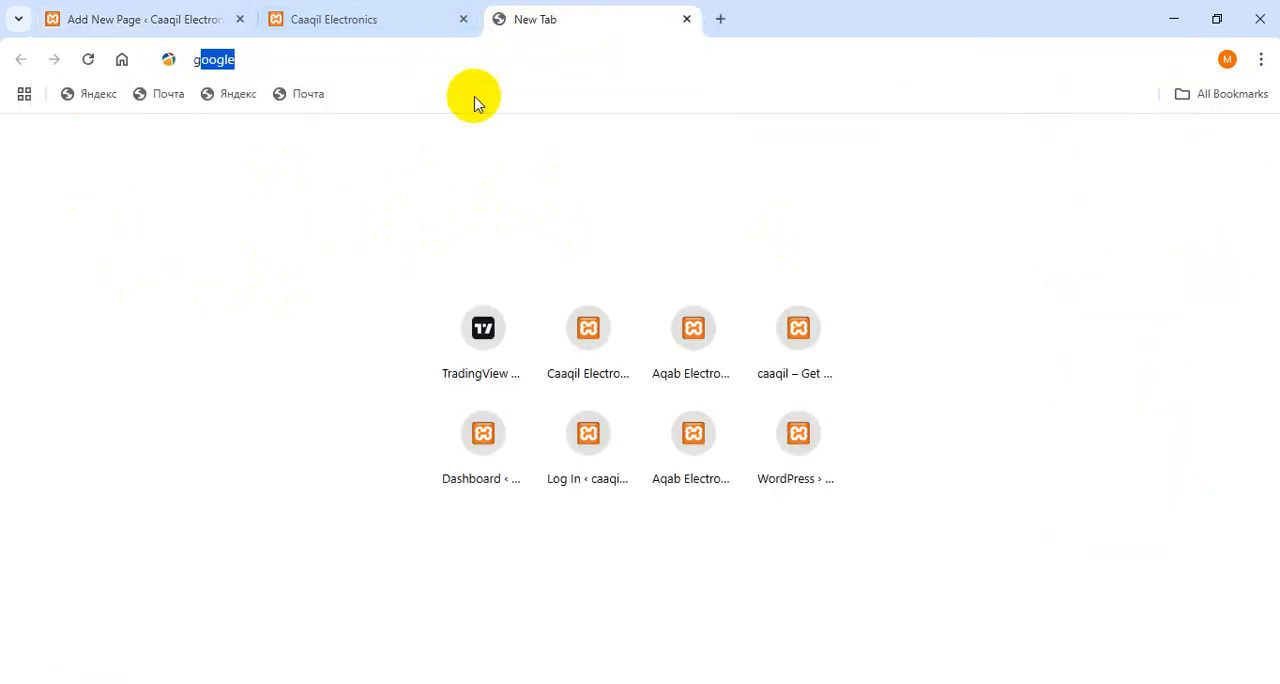
pyautogui.press('Return')
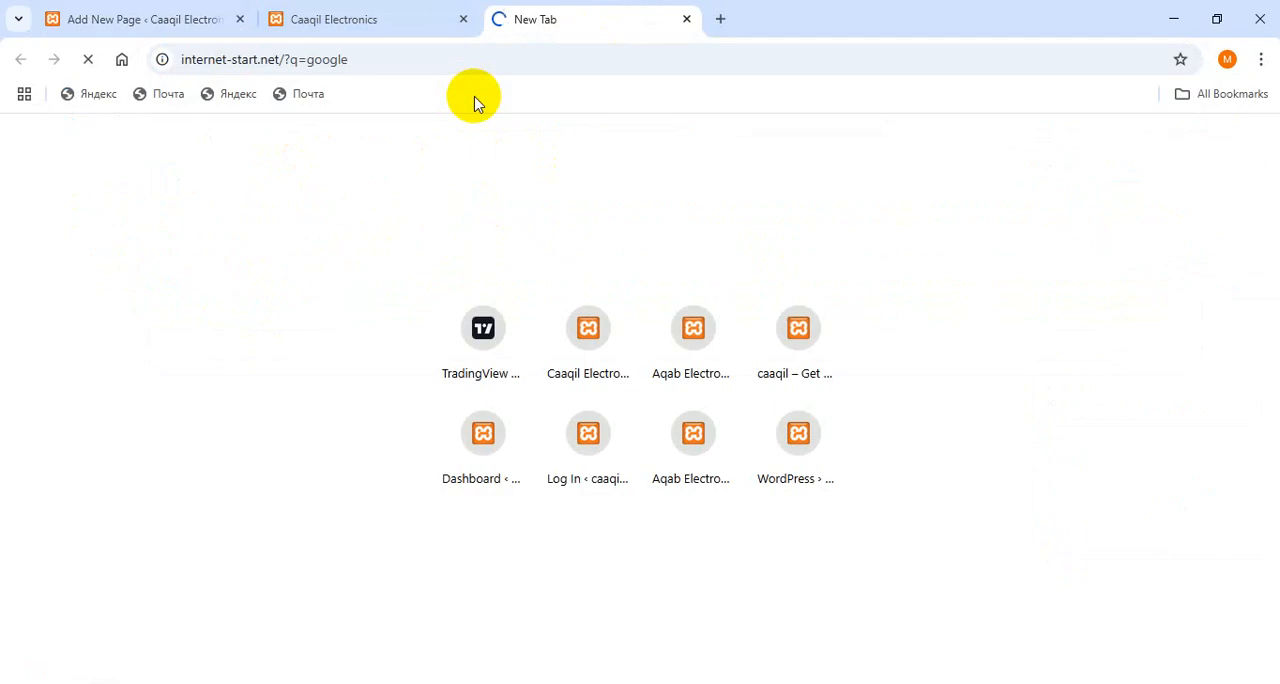
pyautogui.click(340, 16)
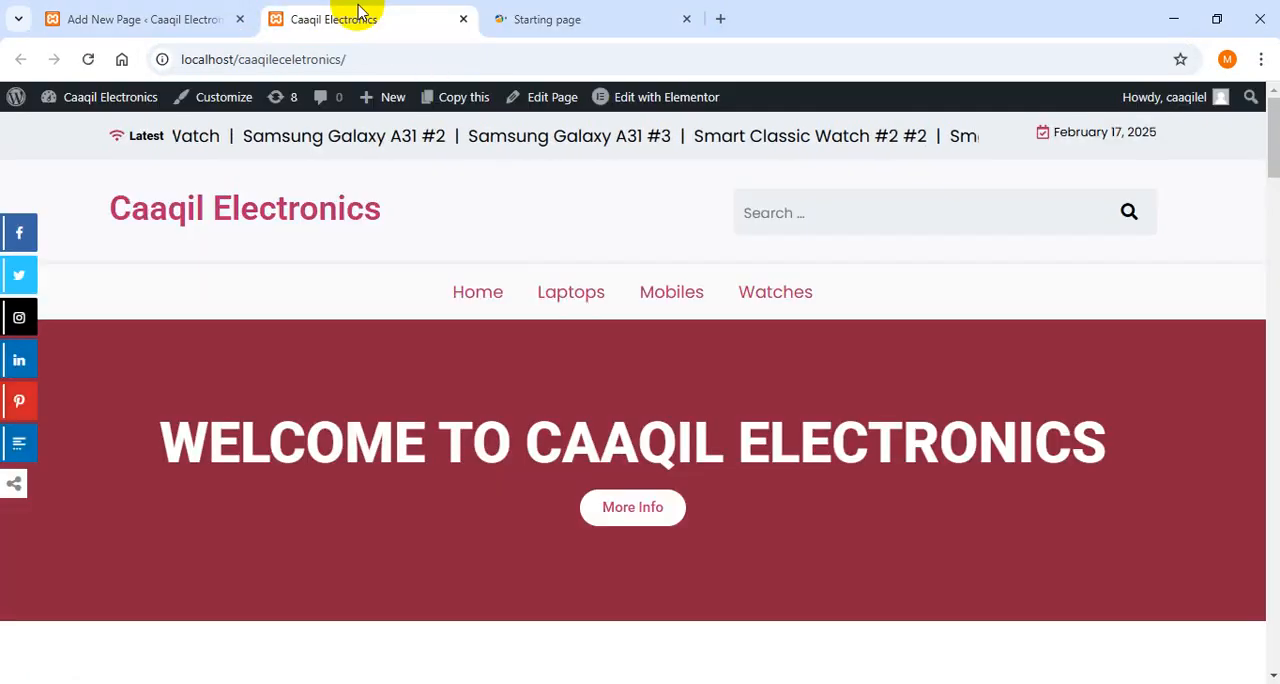
pyautogui.click(177, 17)
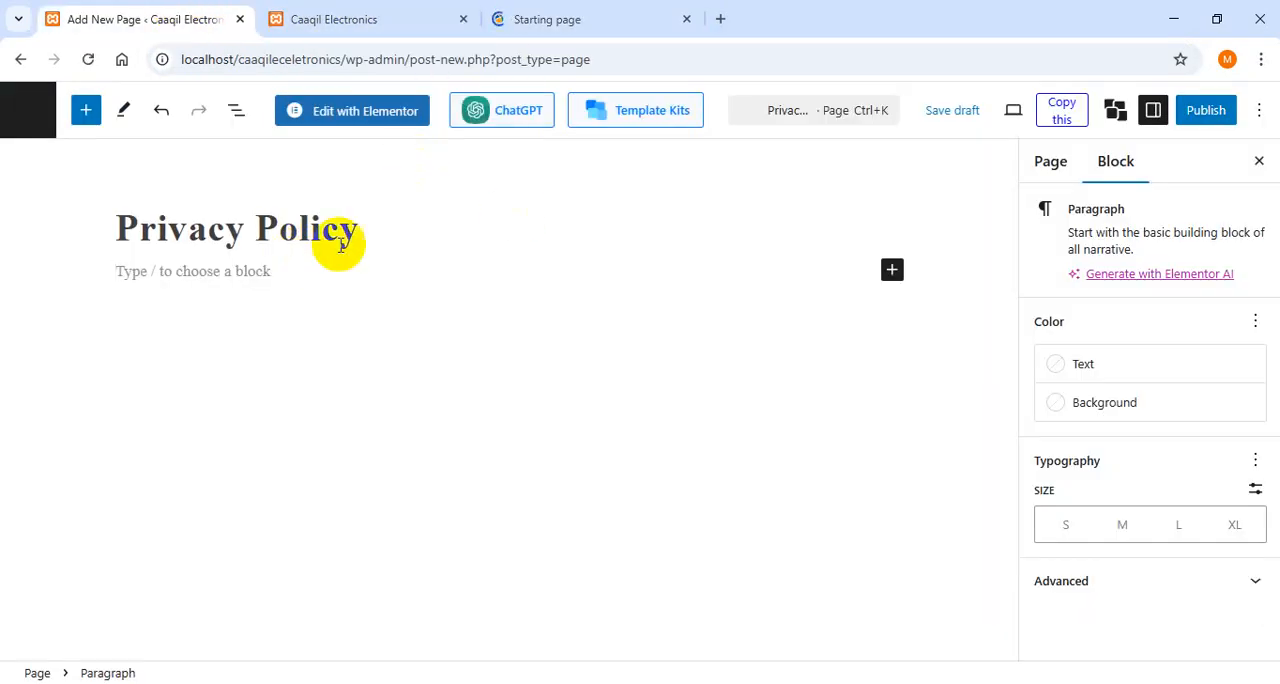
pyautogui.click(517, 12)
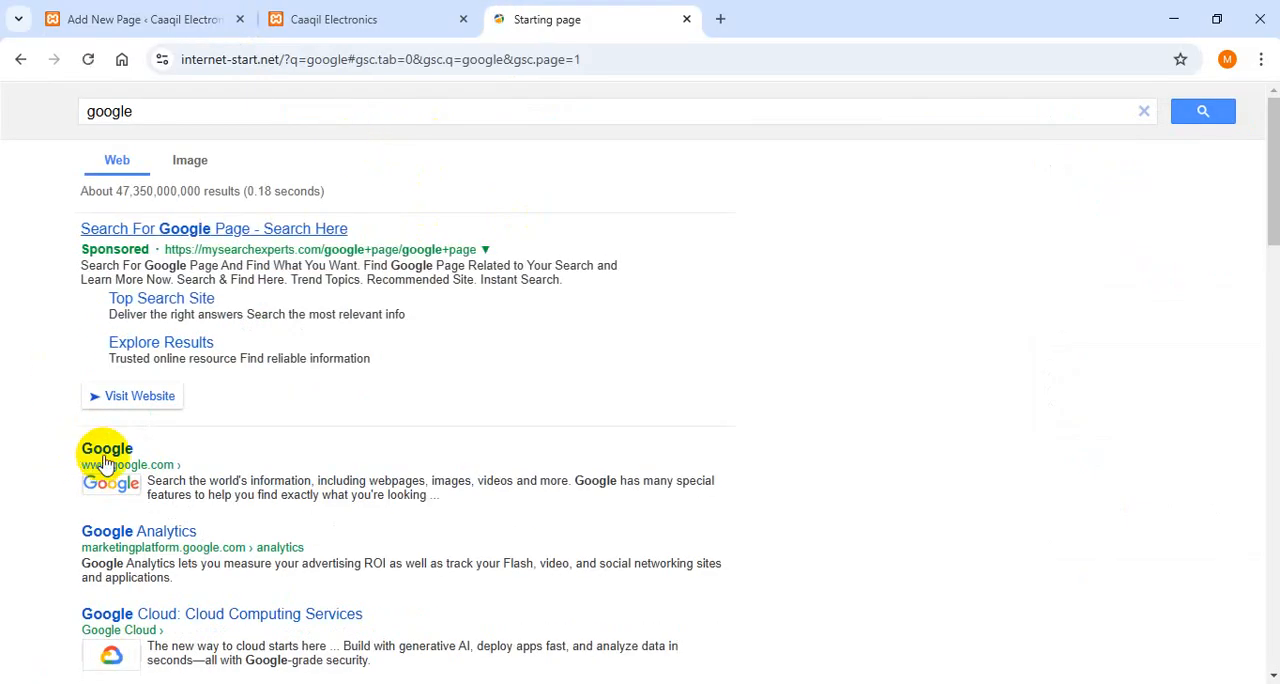
pyautogui.click(126, 461)
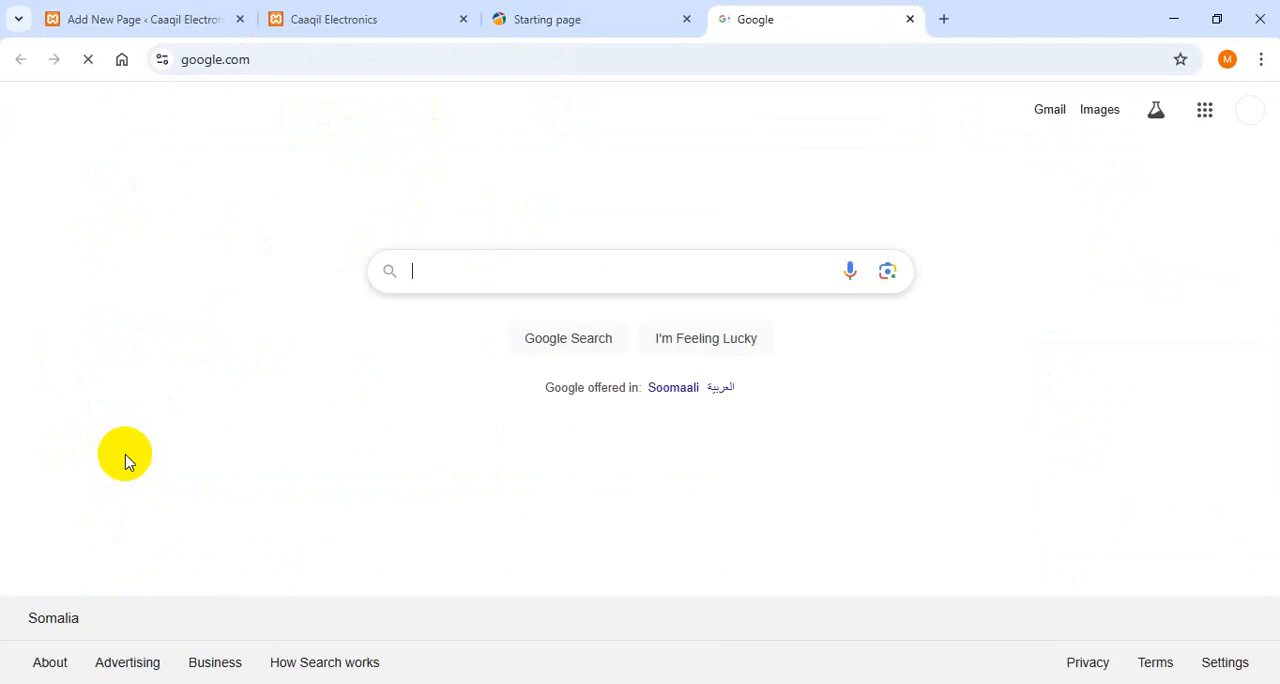
# - Search Google for "privacy and policy generator" and open the privacypolicygenerator.info result
pyautogui.click(467, 257)
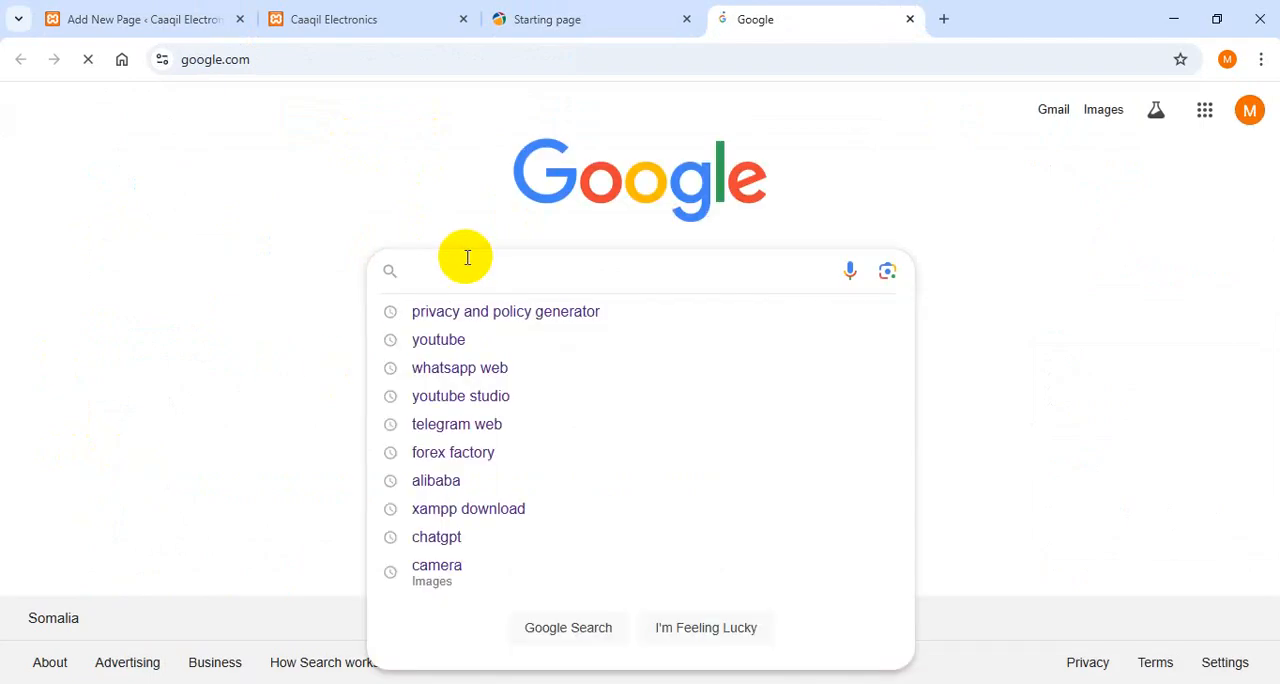
pyautogui.click(437, 314)
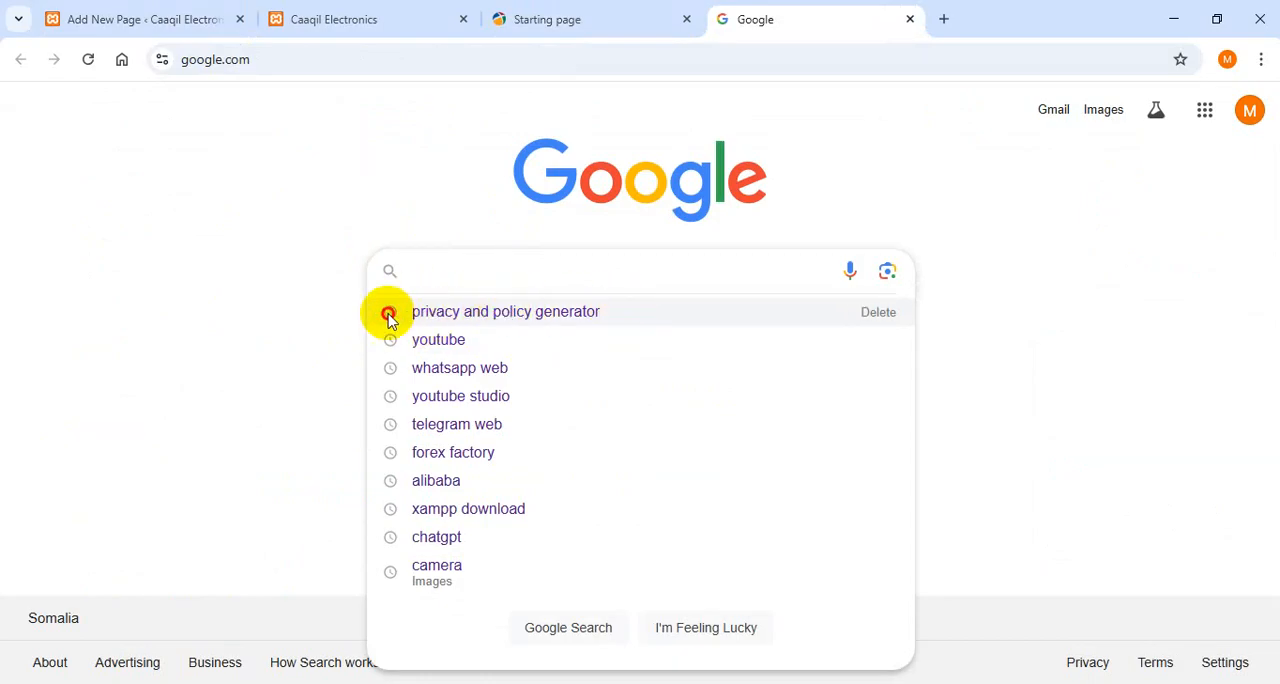
pyautogui.click(388, 314)
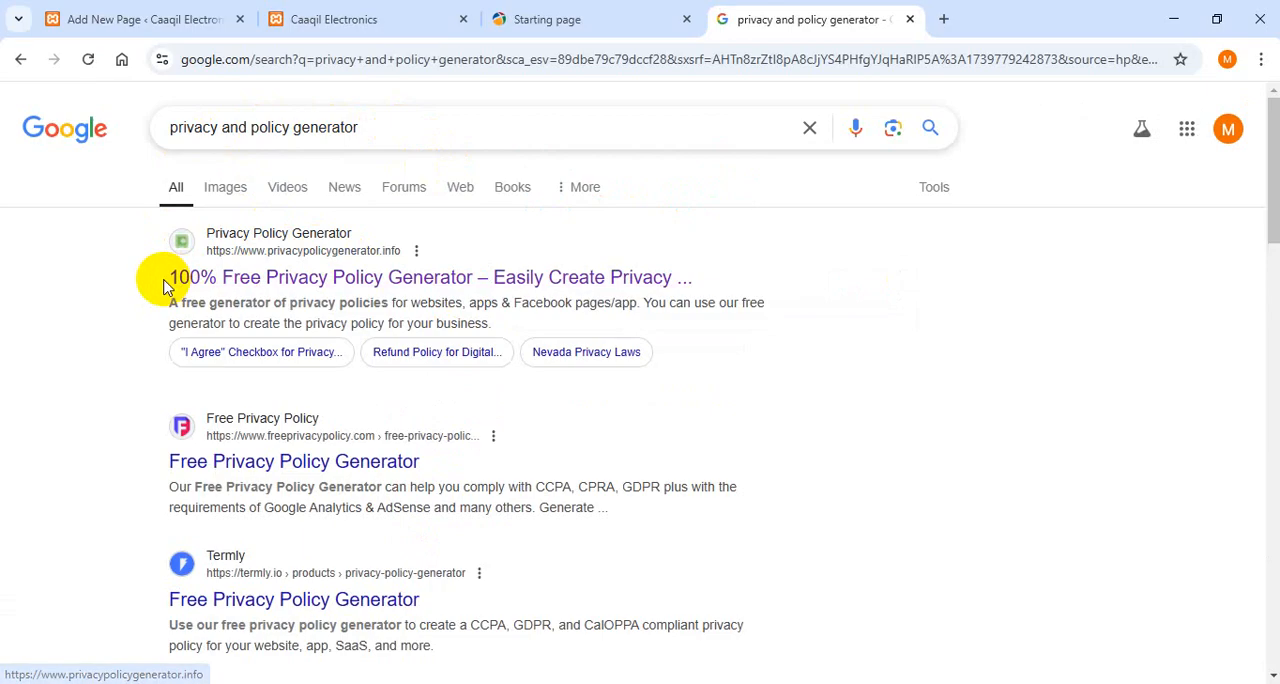
pyautogui.moveTo(160, 277); pyautogui.dragTo(838, 306)
pyautogui.click(842, 311)
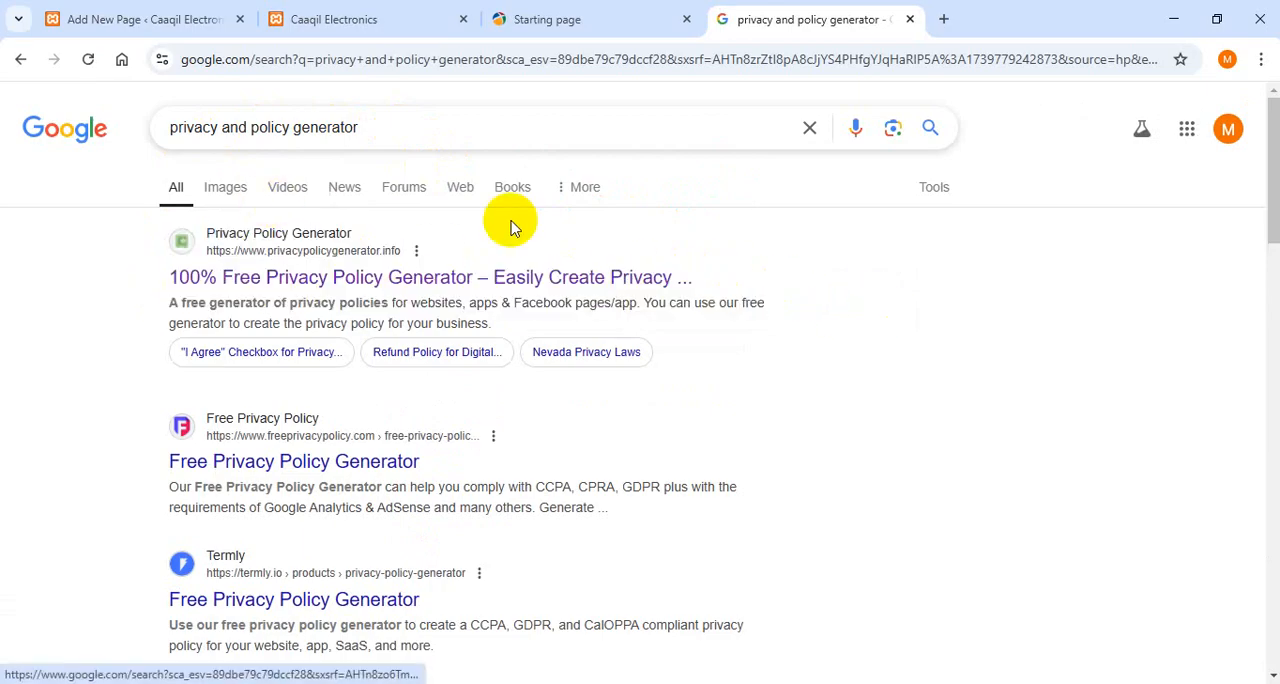
pyautogui.click(345, 280)
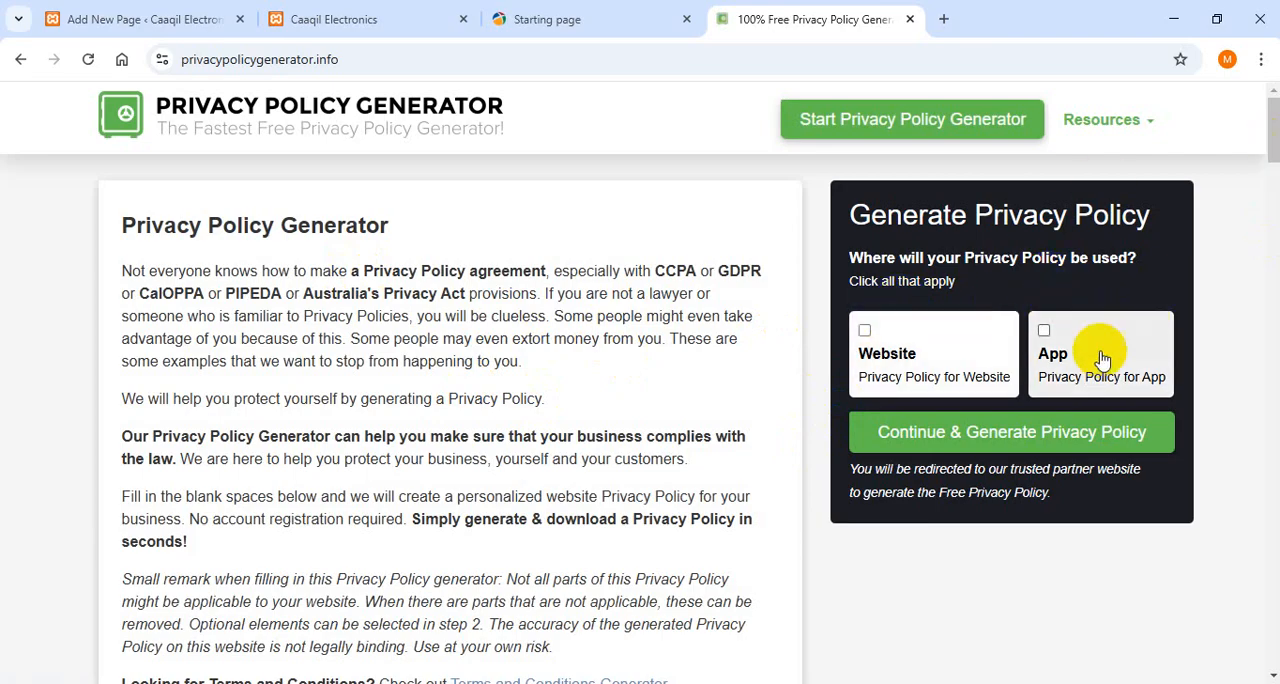
pyautogui.click(965, 441)
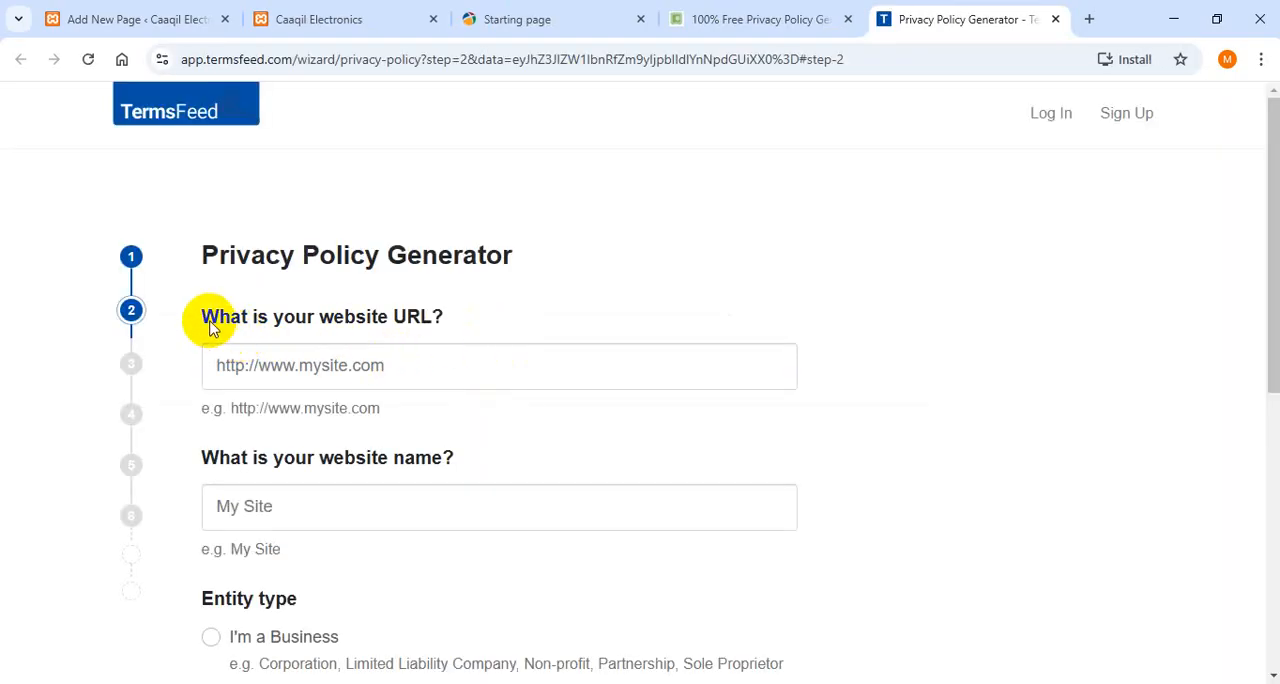
pyautogui.click(414, 364)
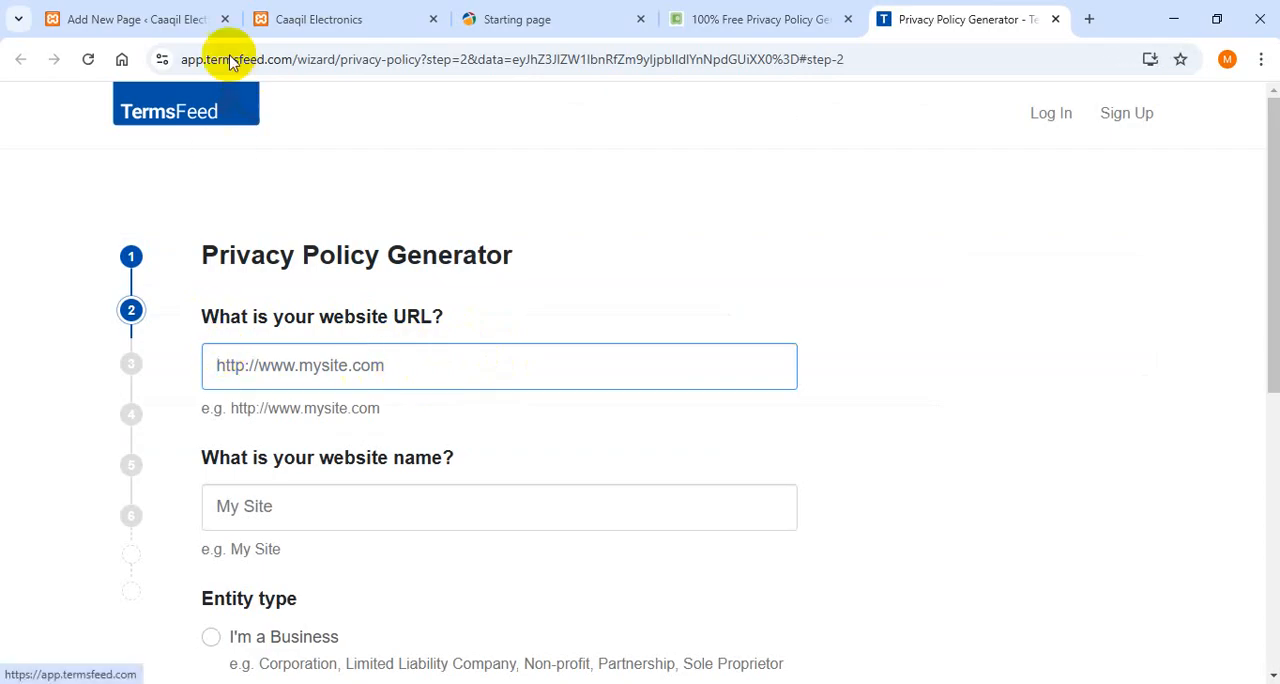
pyautogui.click(309, 17)
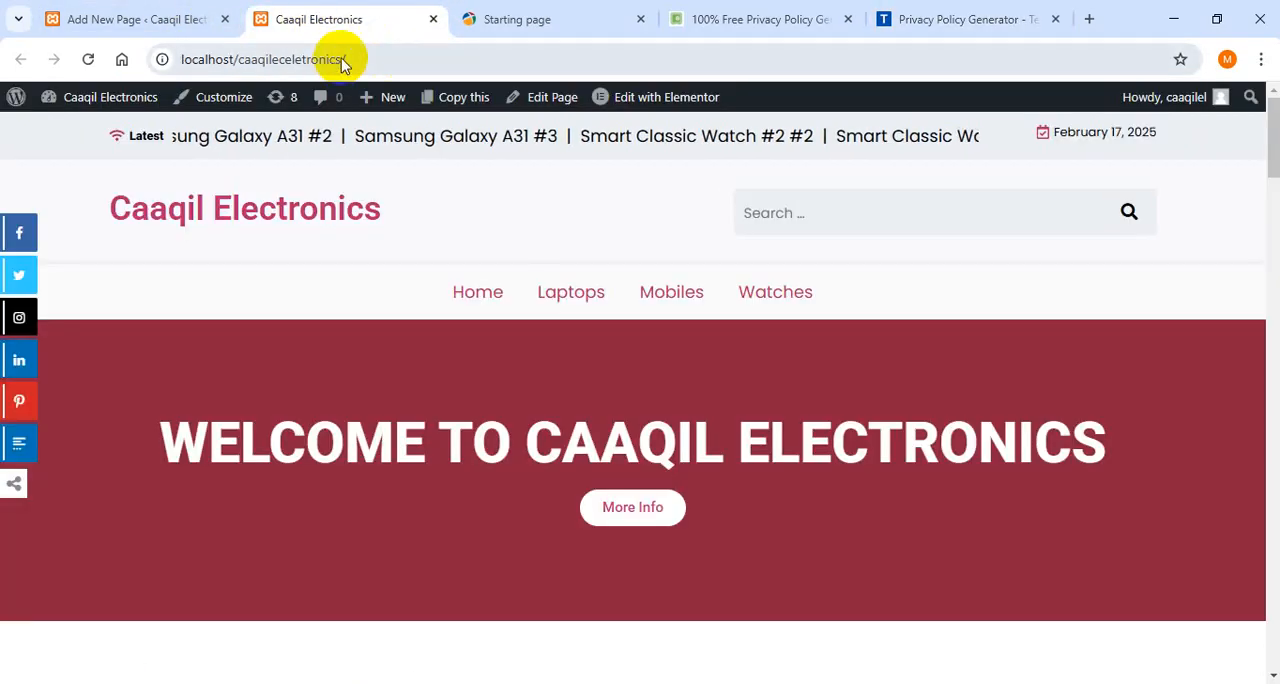
pyautogui.moveTo(378, 52); pyautogui.dragTo(172, 58)
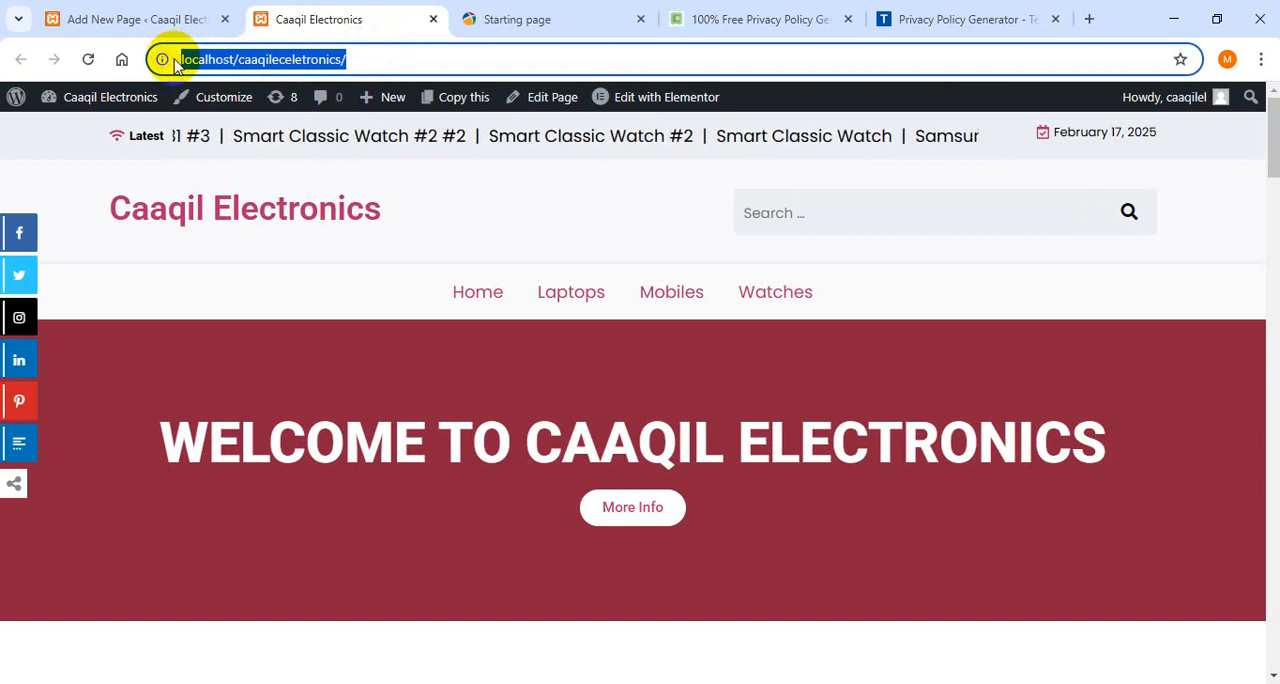
pyautogui.click(922, 10)
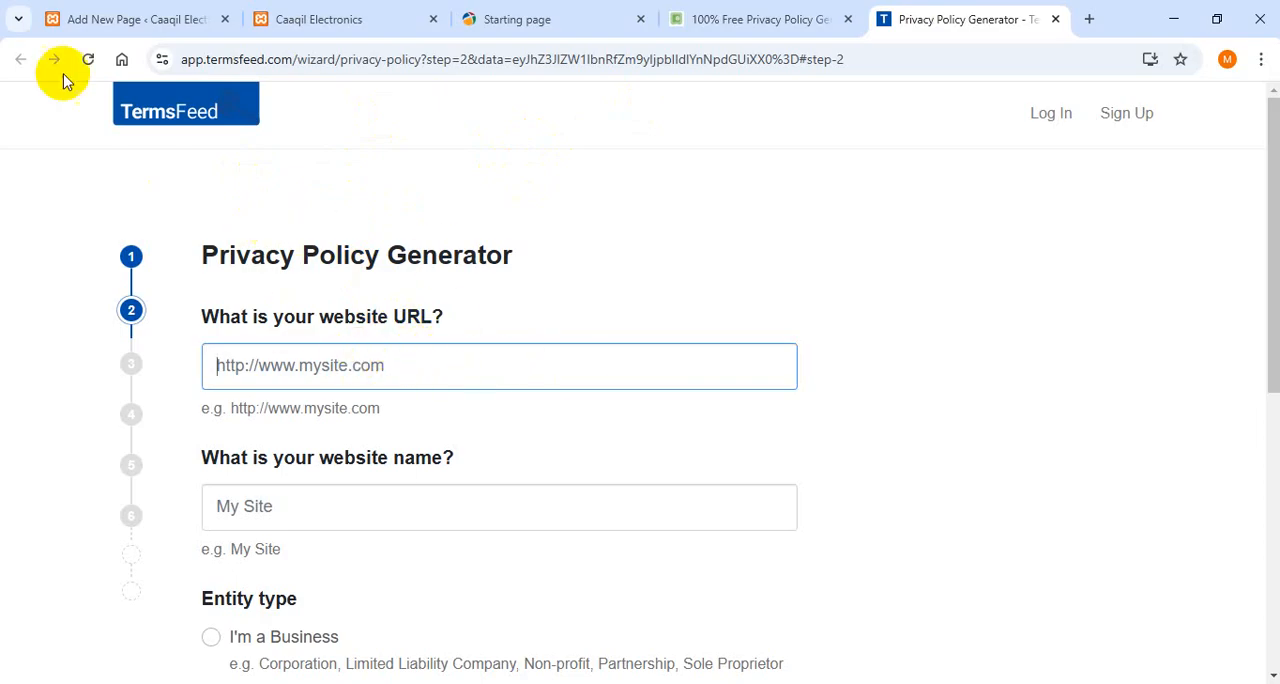
pyautogui.click(776, 10)
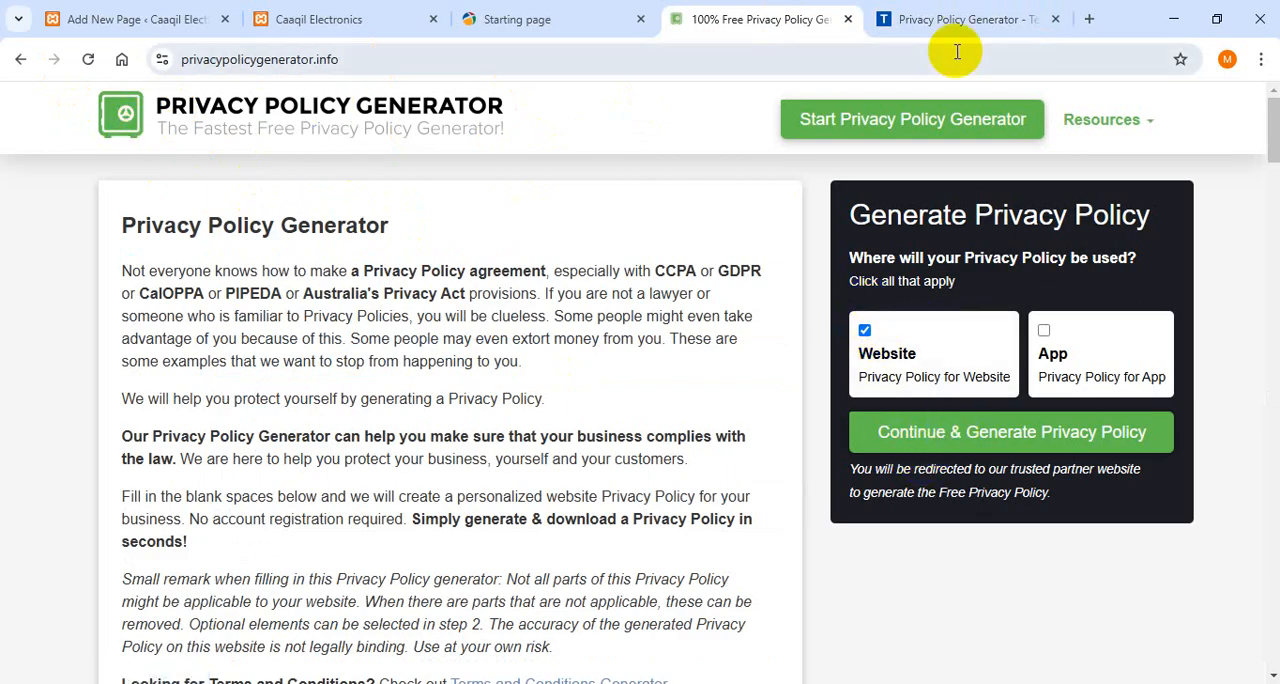
pyautogui.click(938, 17)
pyautogui.click(527, 344)
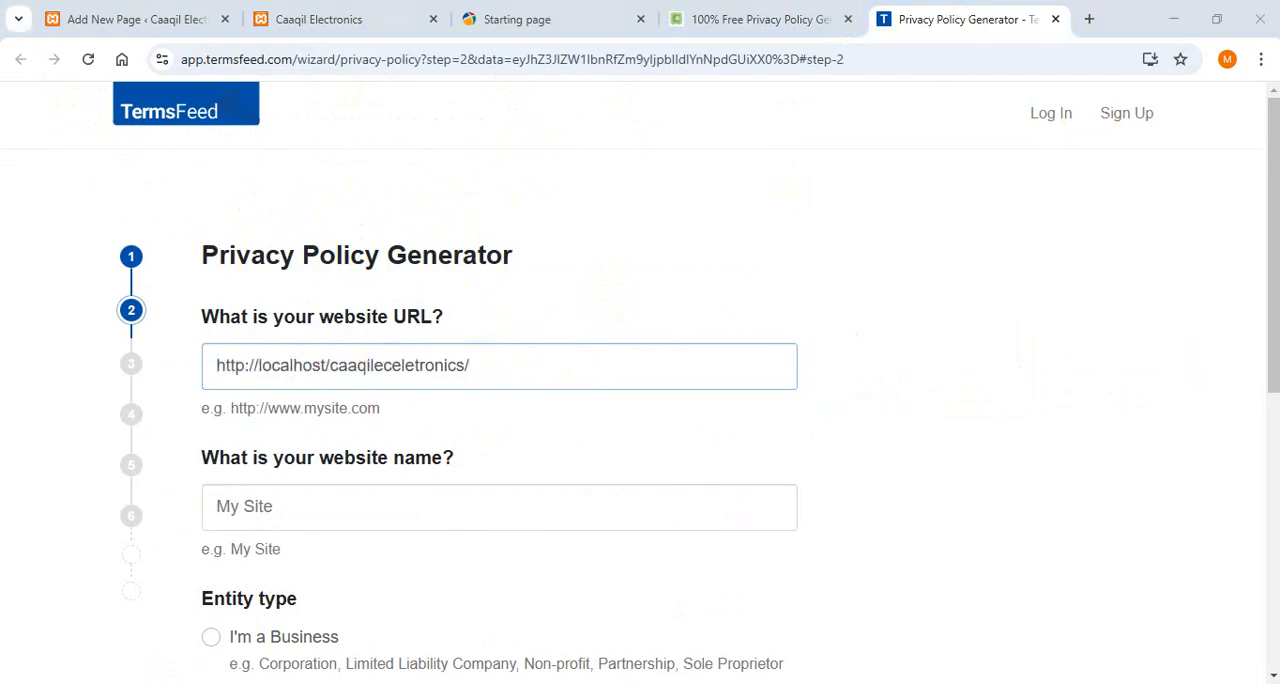
# - Enter "Caaqil Electronics" as the website name and set the entity type to "I'm an Individual"
pyautogui.scroll(-1, 1265, 310)
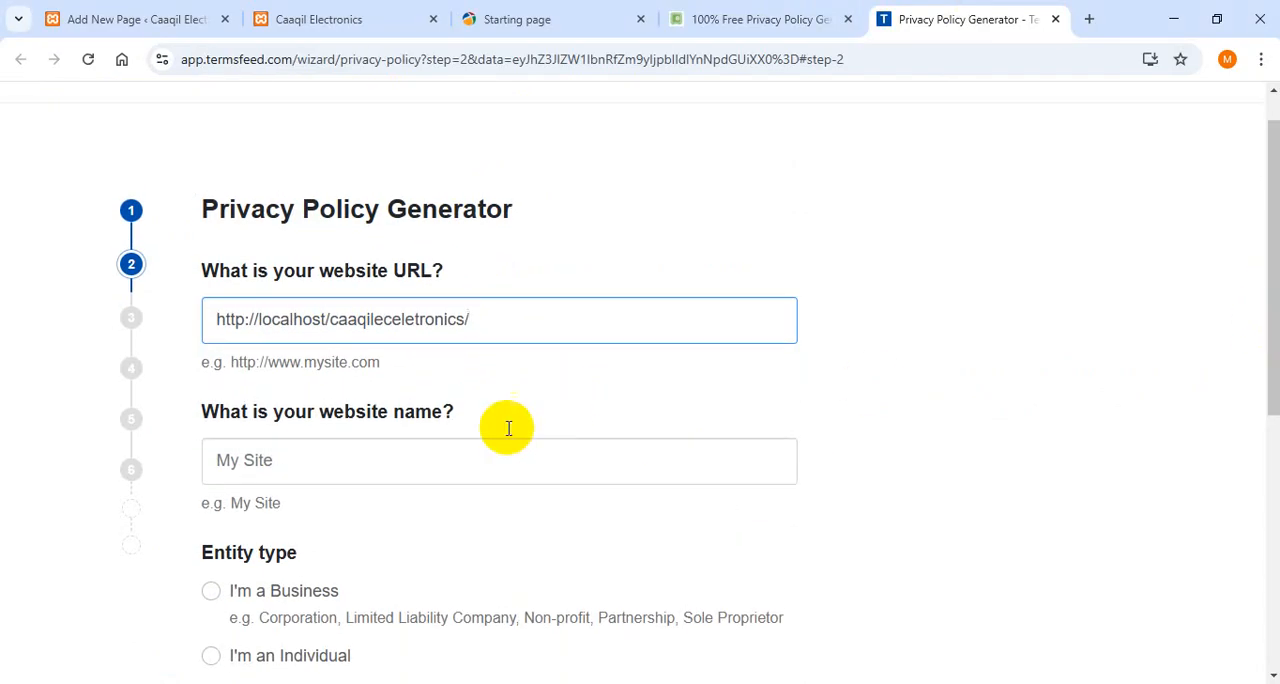
pyautogui.click(272, 468)
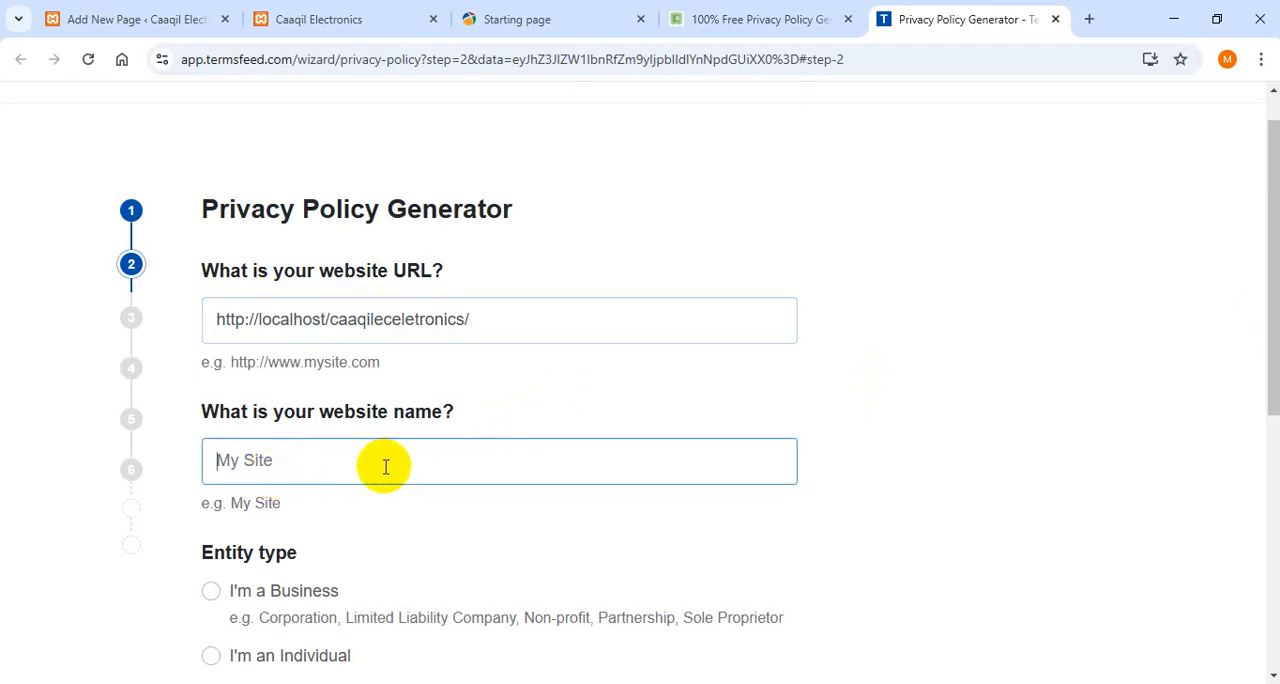
pyautogui.moveTo(183, 410); pyautogui.dragTo(502, 377)
pyautogui.click(318, 448)
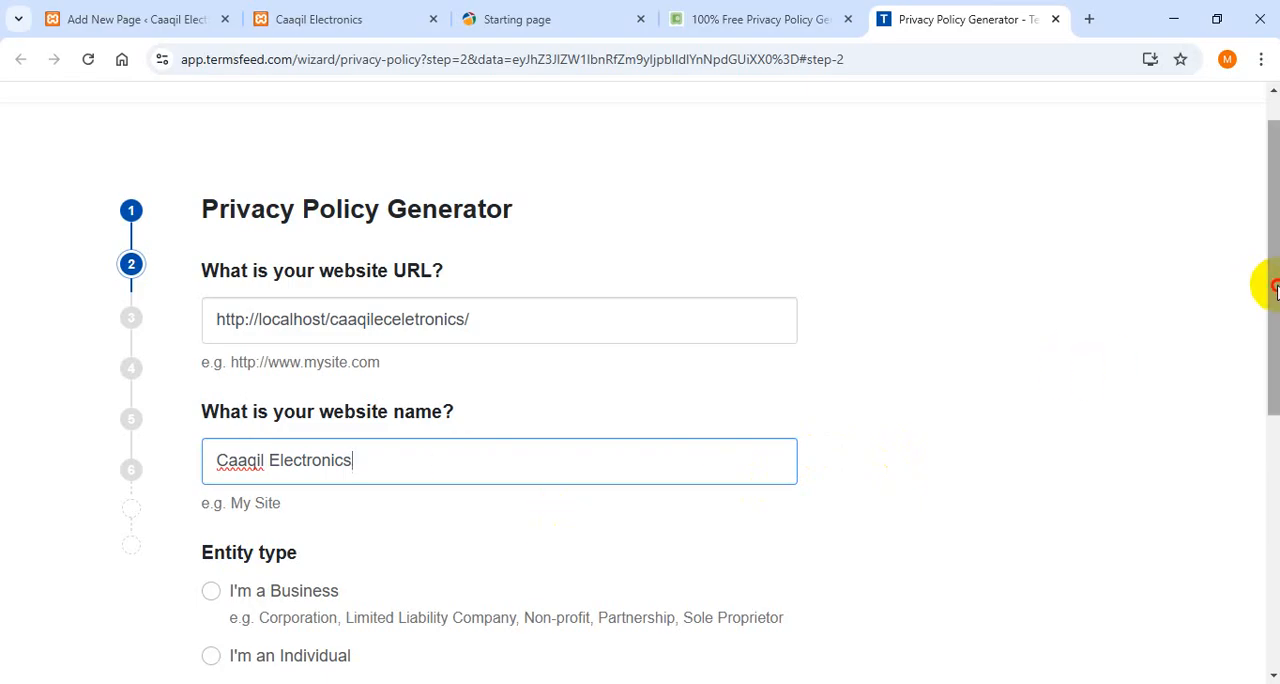
pyautogui.moveTo(1273, 285); pyautogui.dragTo(1275, 432)
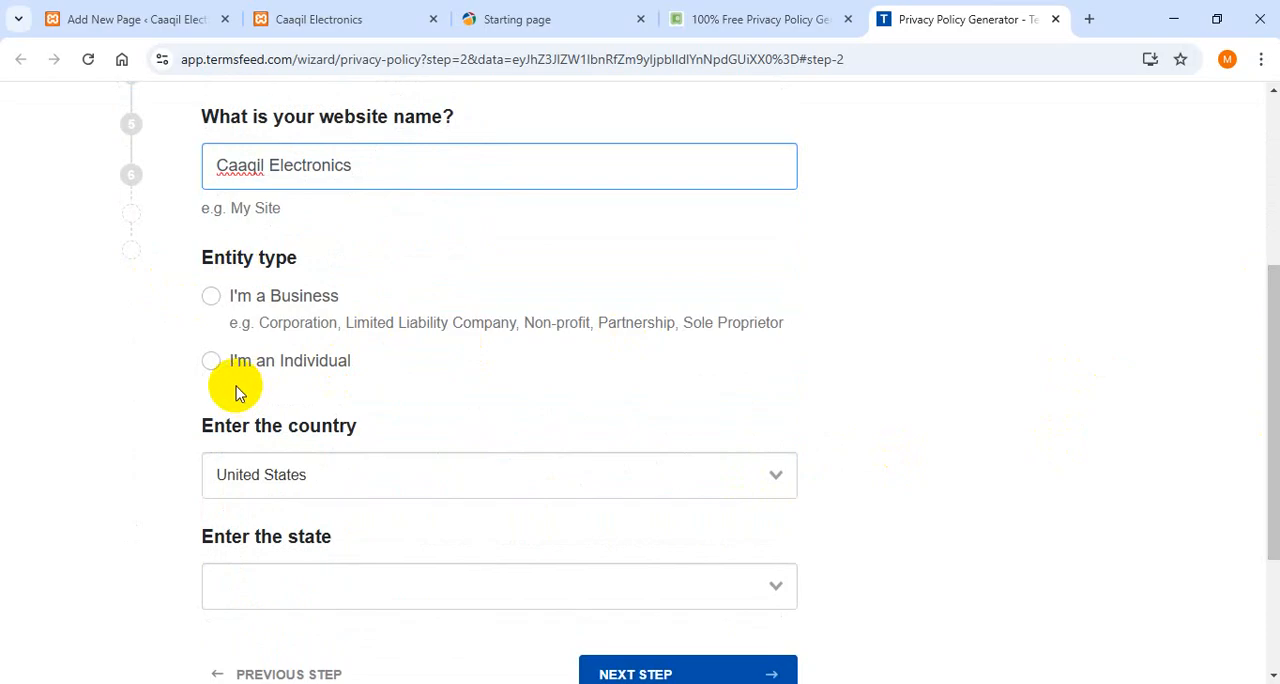
pyautogui.click(224, 364)
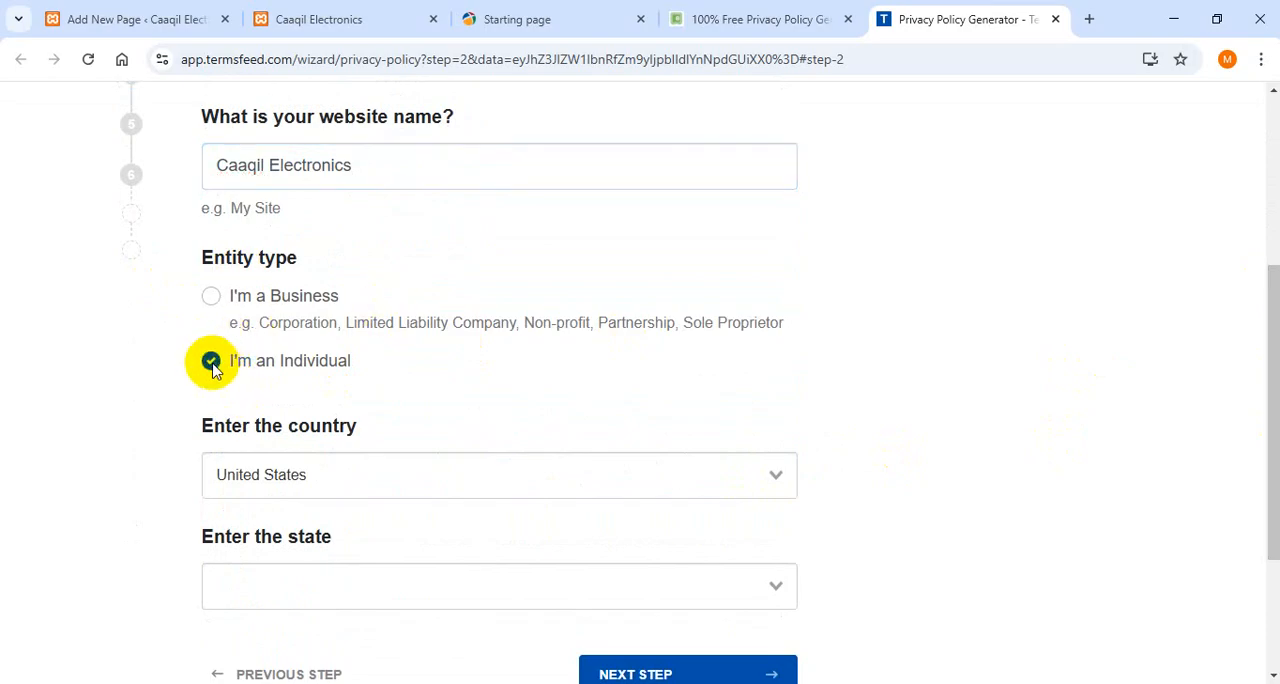
# - Set the country to Somalia and continue to the question about collected personal information
pyautogui.moveTo(1275, 310); pyautogui.dragTo(1275, 378)
pyautogui.click(750, 344)
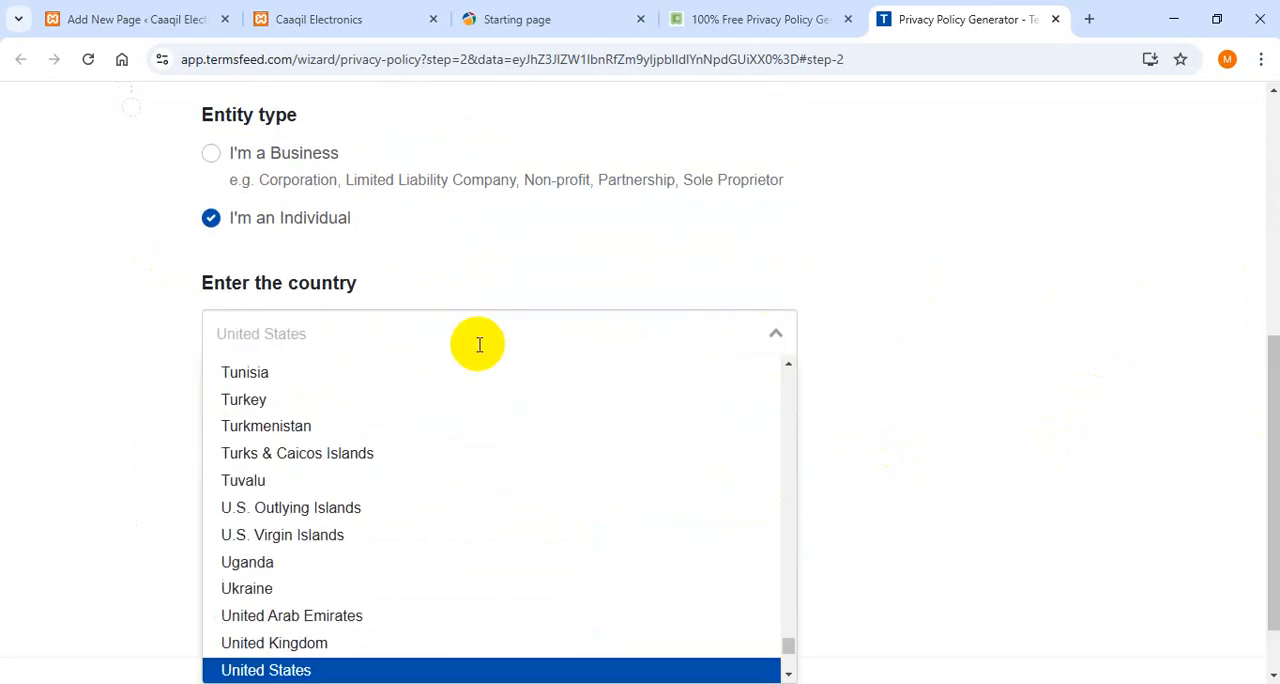
pyautogui.write('soa')
pyautogui.press('BackSpace')
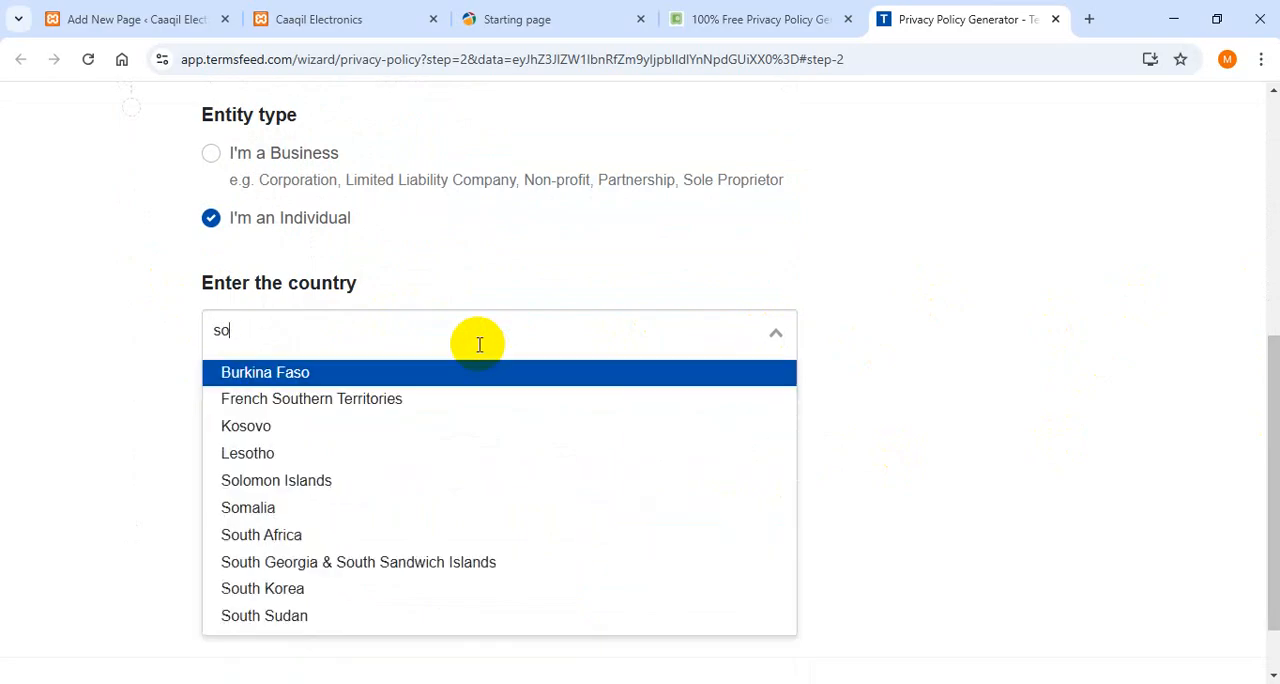
pyautogui.write('m')
pyautogui.click(463, 372)
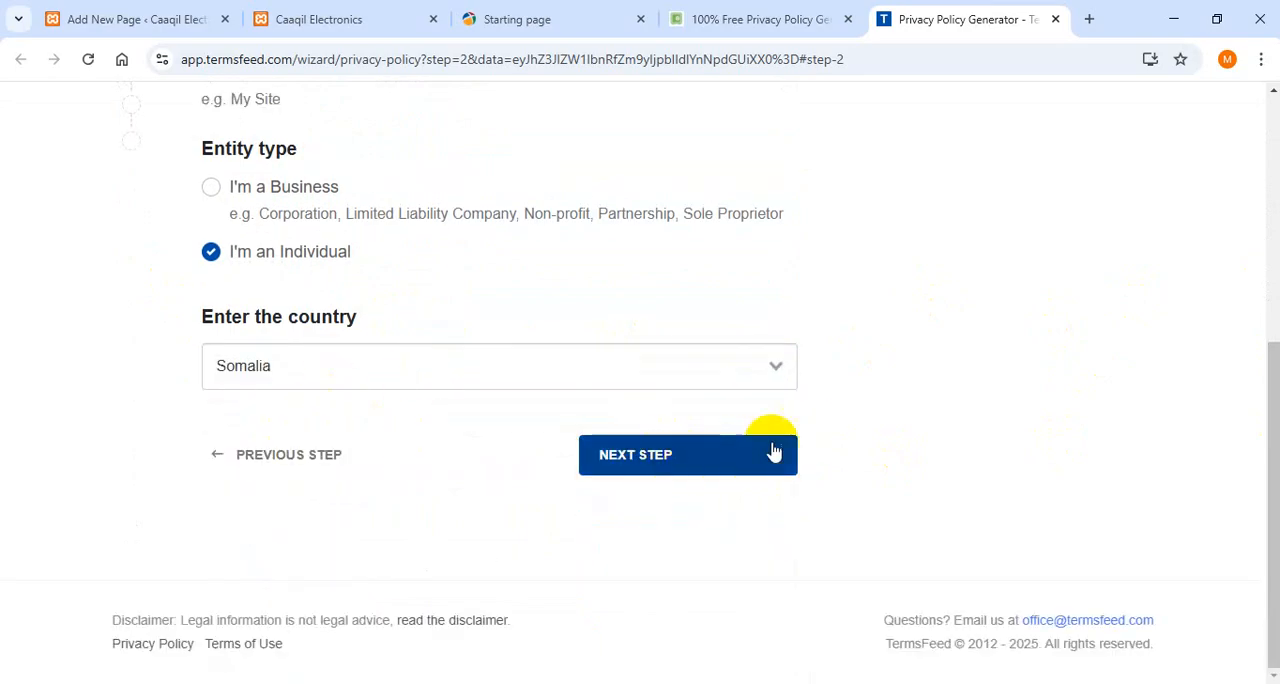
pyautogui.moveTo(1274, 370)
pyautogui.mouseDown()
pyautogui.moveTo(1268, 189)
pyautogui.moveTo(1276, 382)
pyautogui.mouseUp()
pyautogui.click(650, 472)
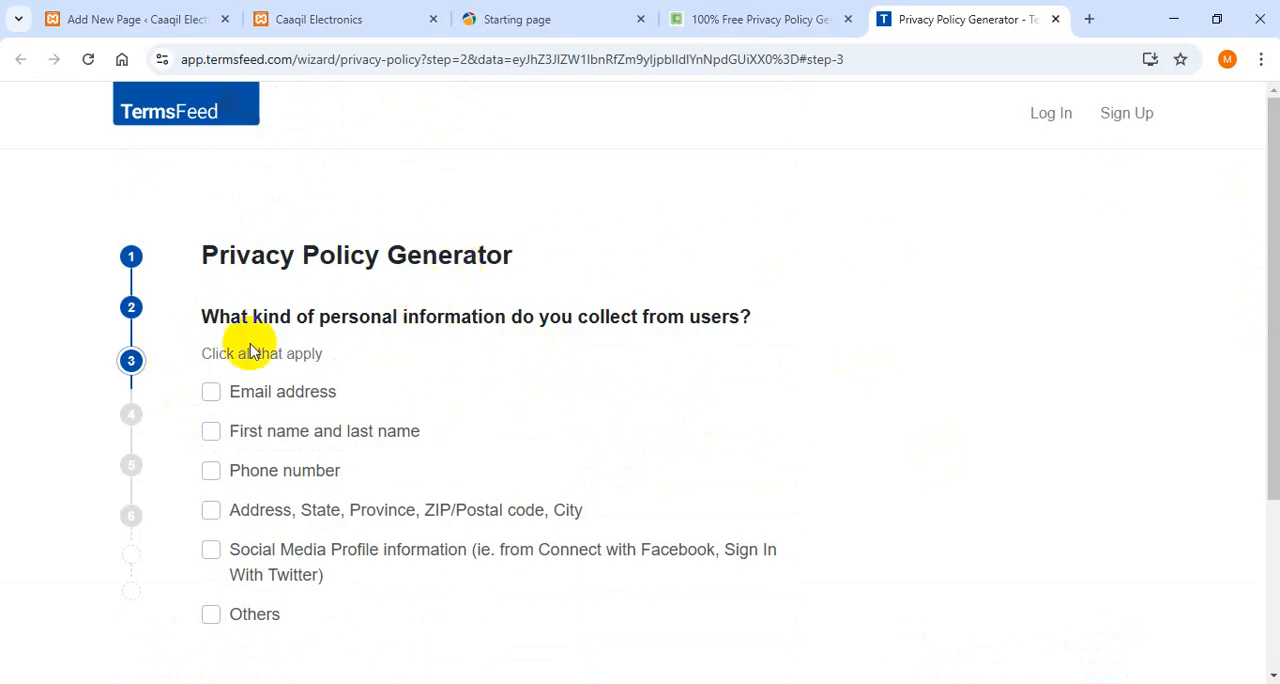
# - Choose only "Others" as the kind of personal information collected from users and continue to the contact question
pyautogui.moveTo(314, 322); pyautogui.dragTo(478, 330)
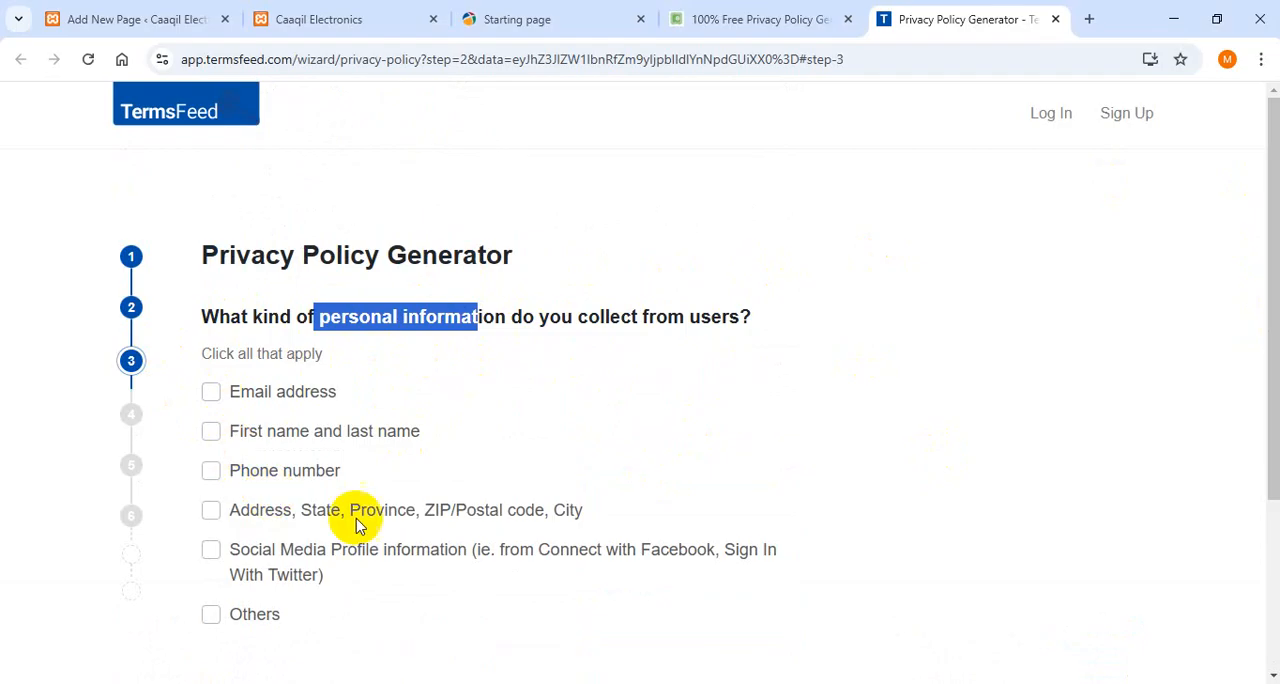
pyautogui.scroll(-2, 1128, 336)
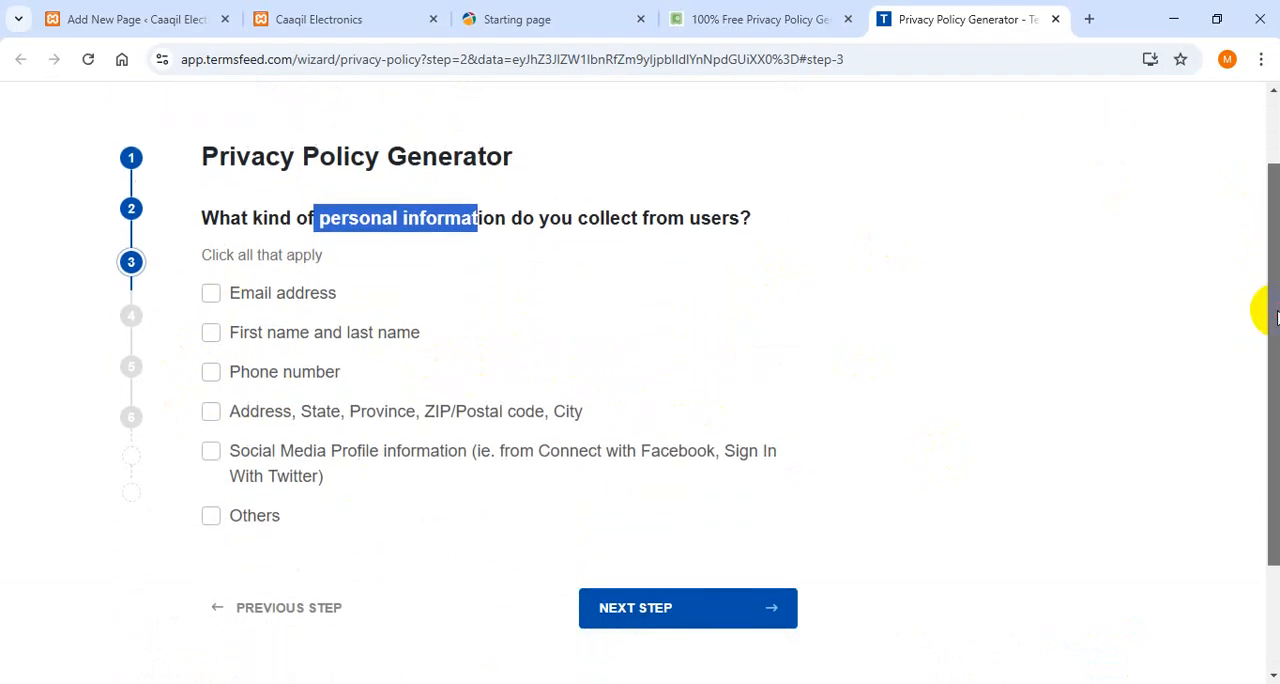
pyautogui.click(212, 371)
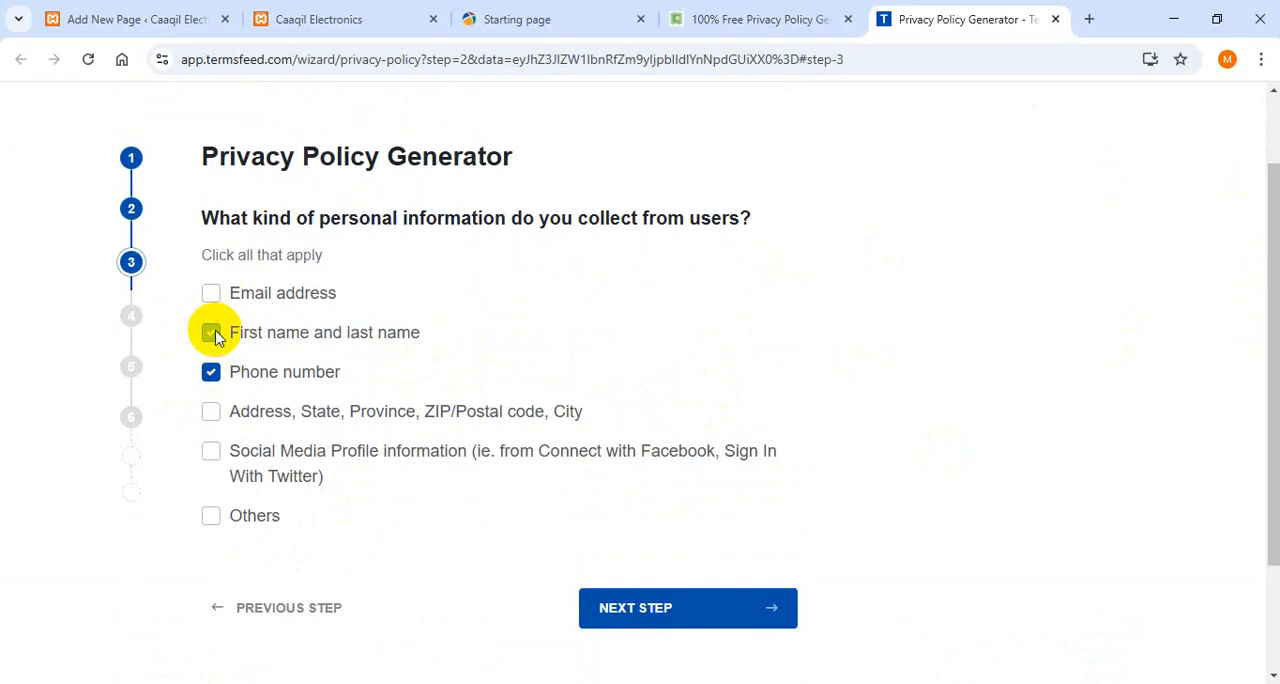
pyautogui.click(211, 290)
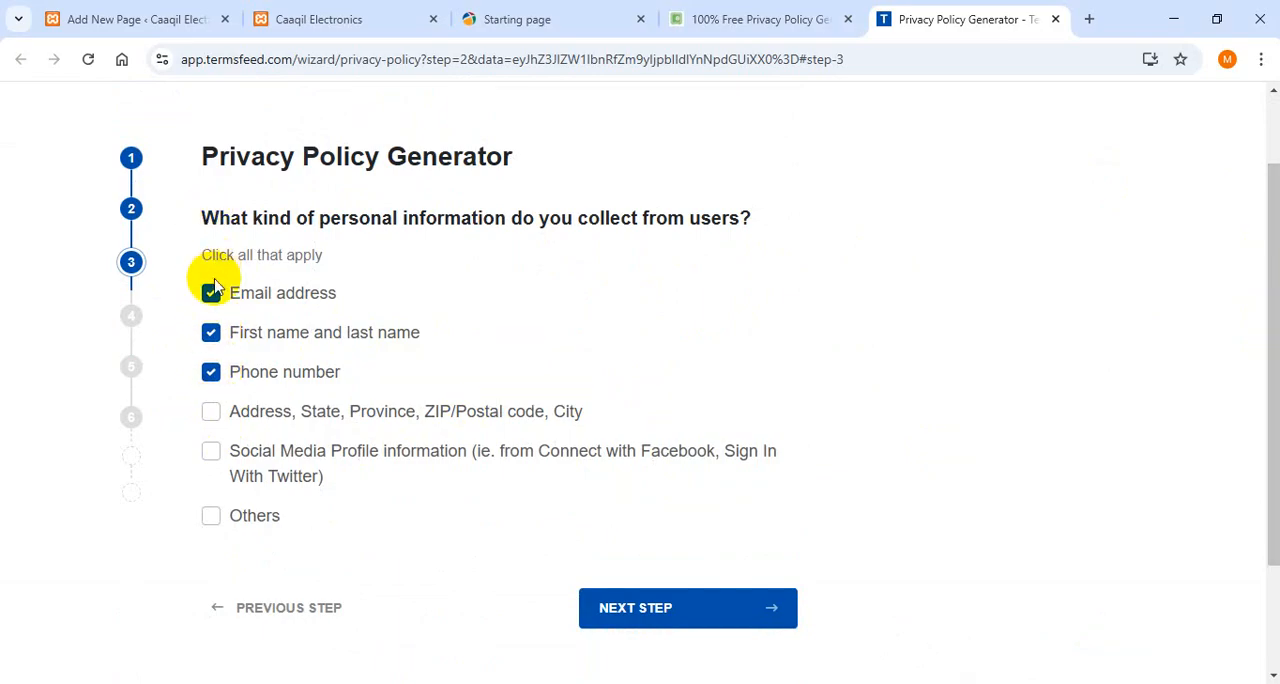
pyautogui.click(212, 372)
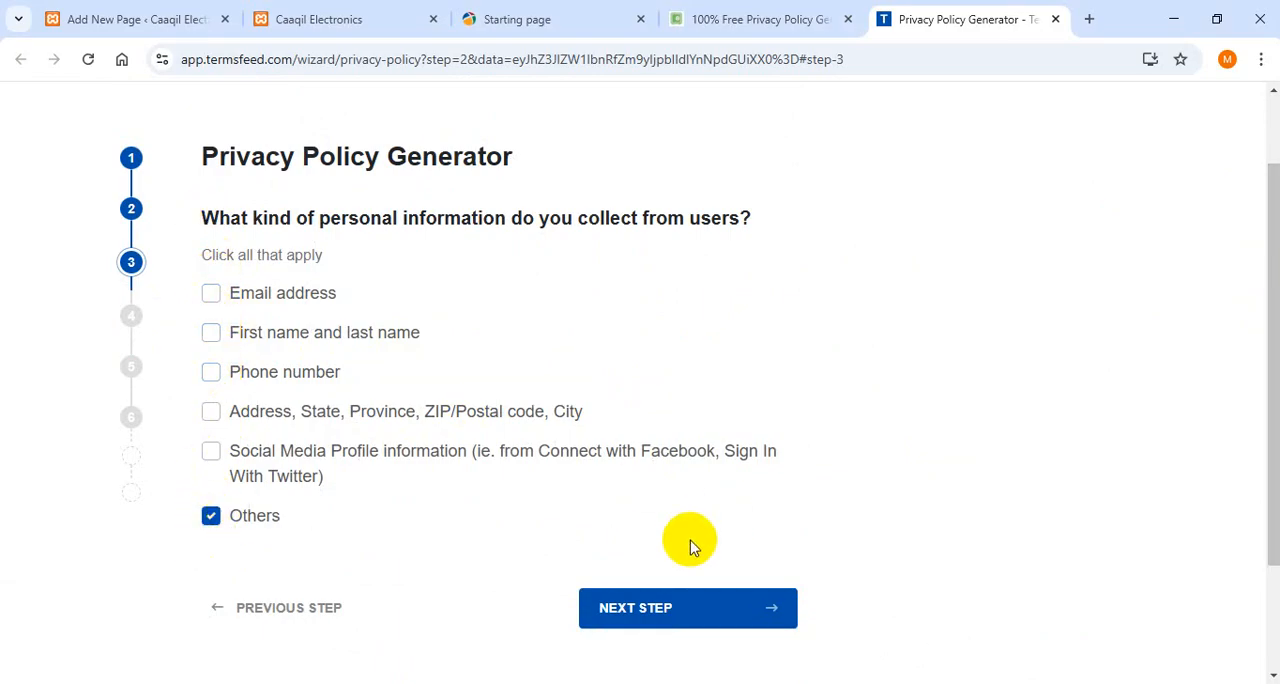
pyautogui.click(681, 603)
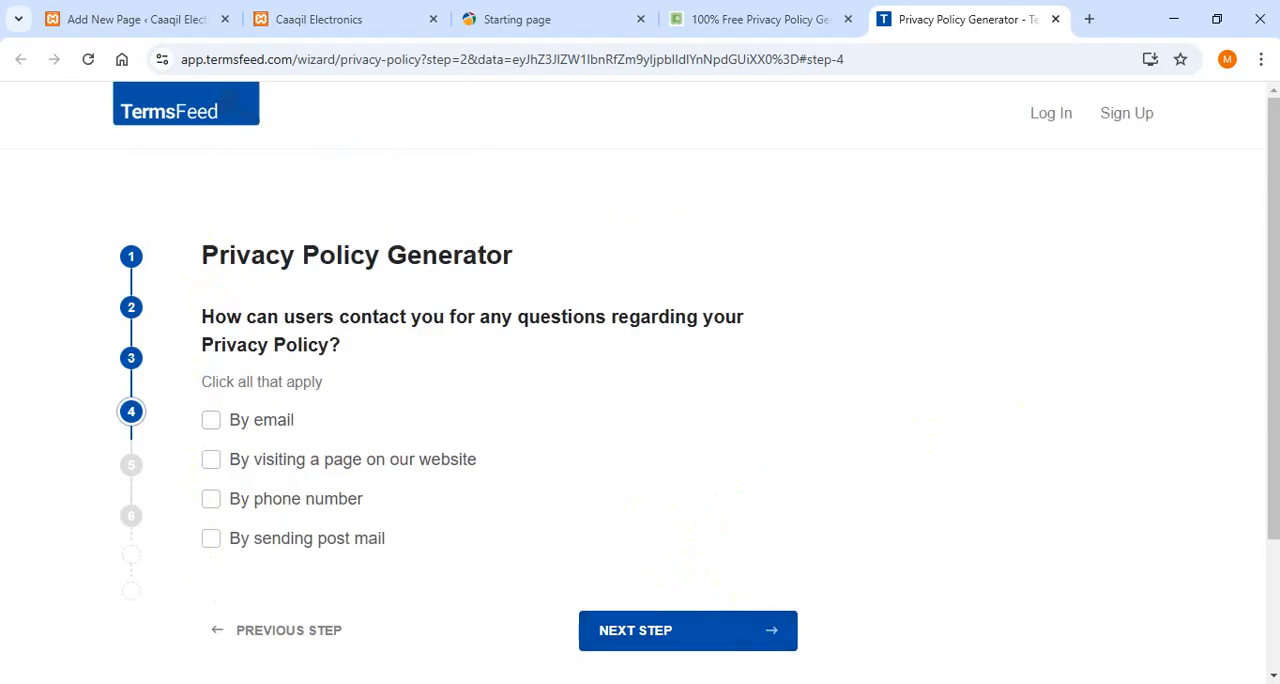
pyautogui.moveTo(1270, 330); pyautogui.dragTo(1276, 487)
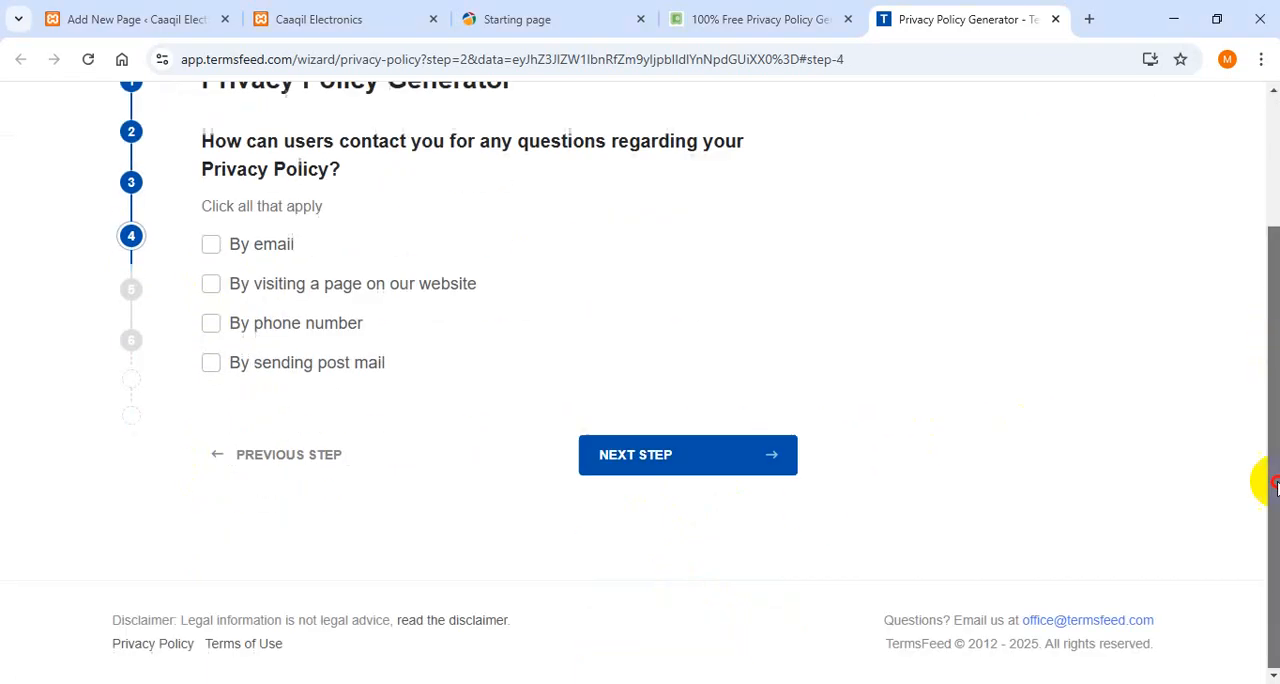
pyautogui.scroll(1, 1275, 520)
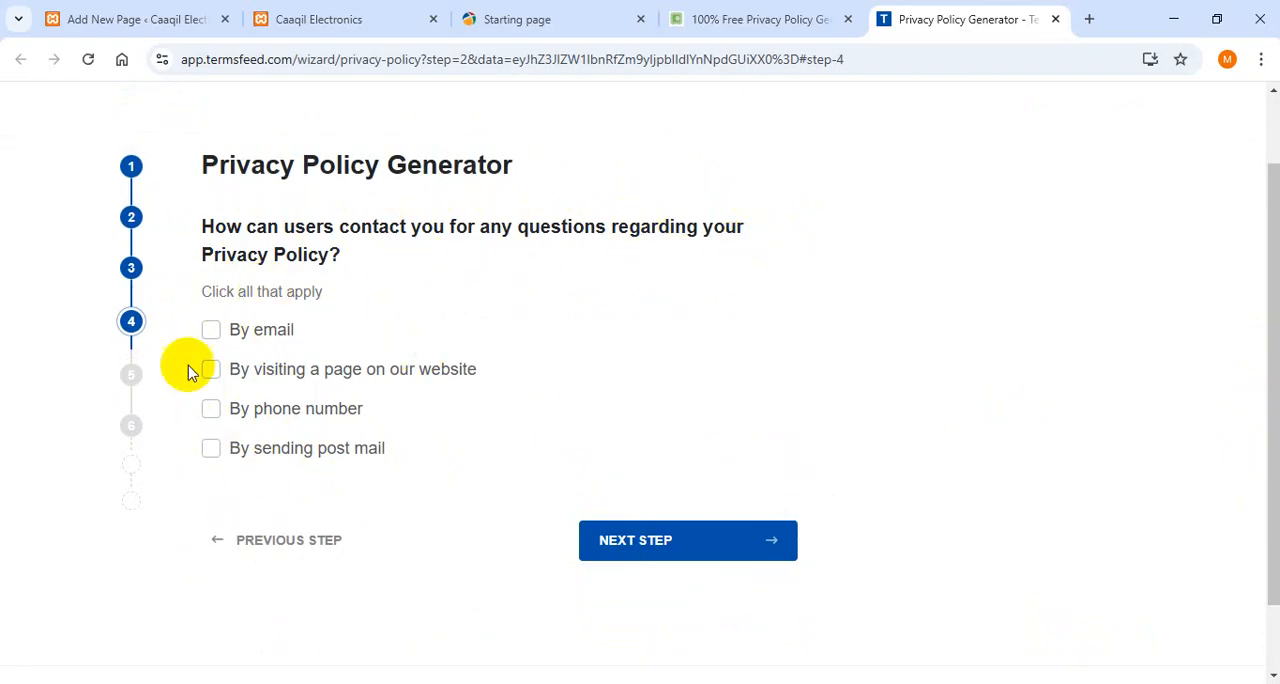
pyautogui.click(212, 332)
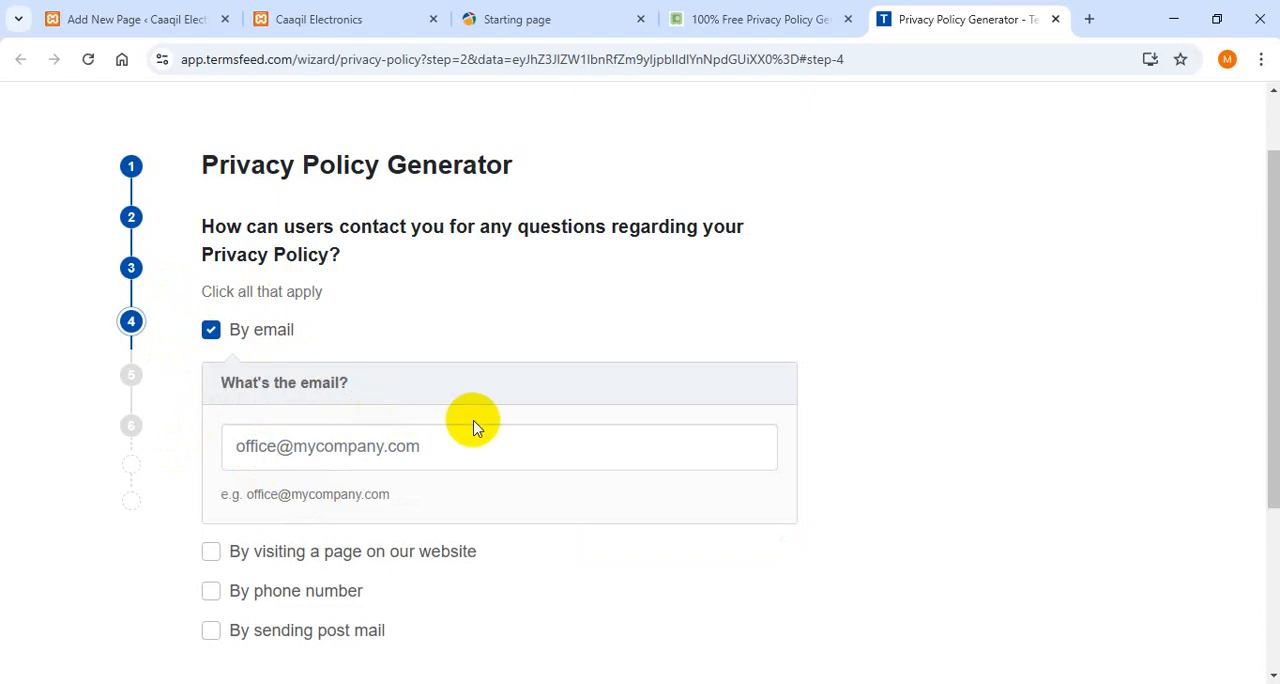
pyautogui.click(211, 332)
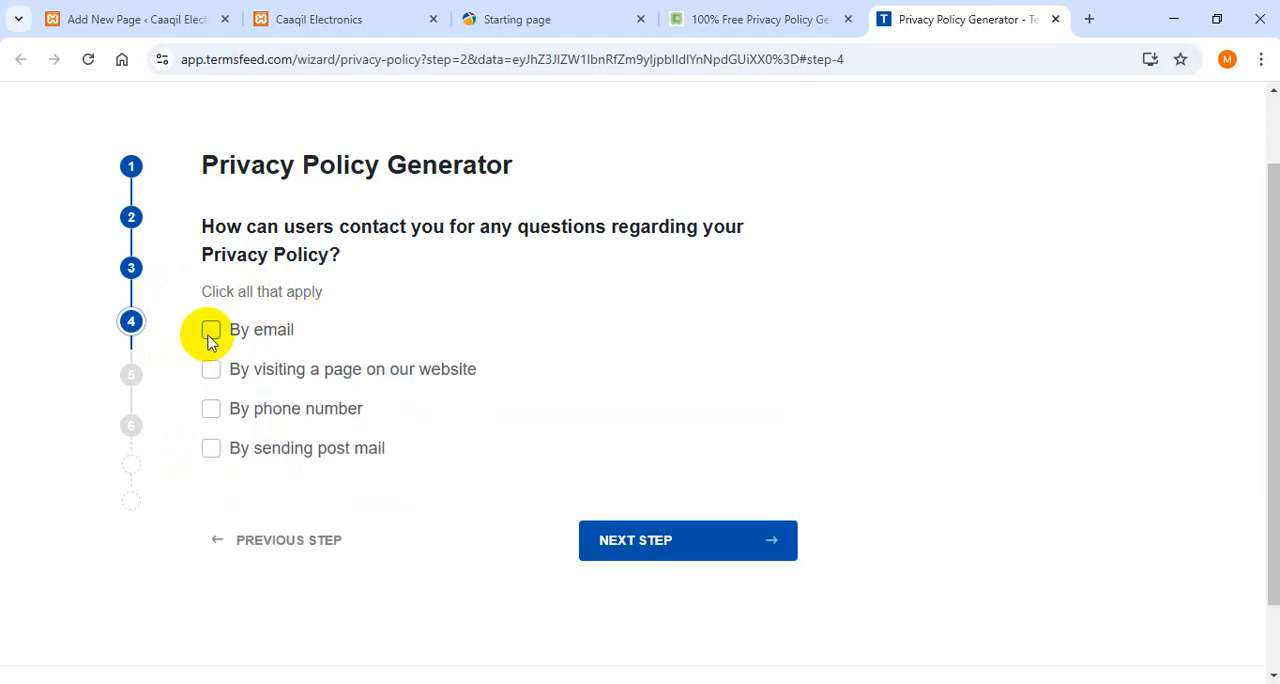
pyautogui.click(213, 414)
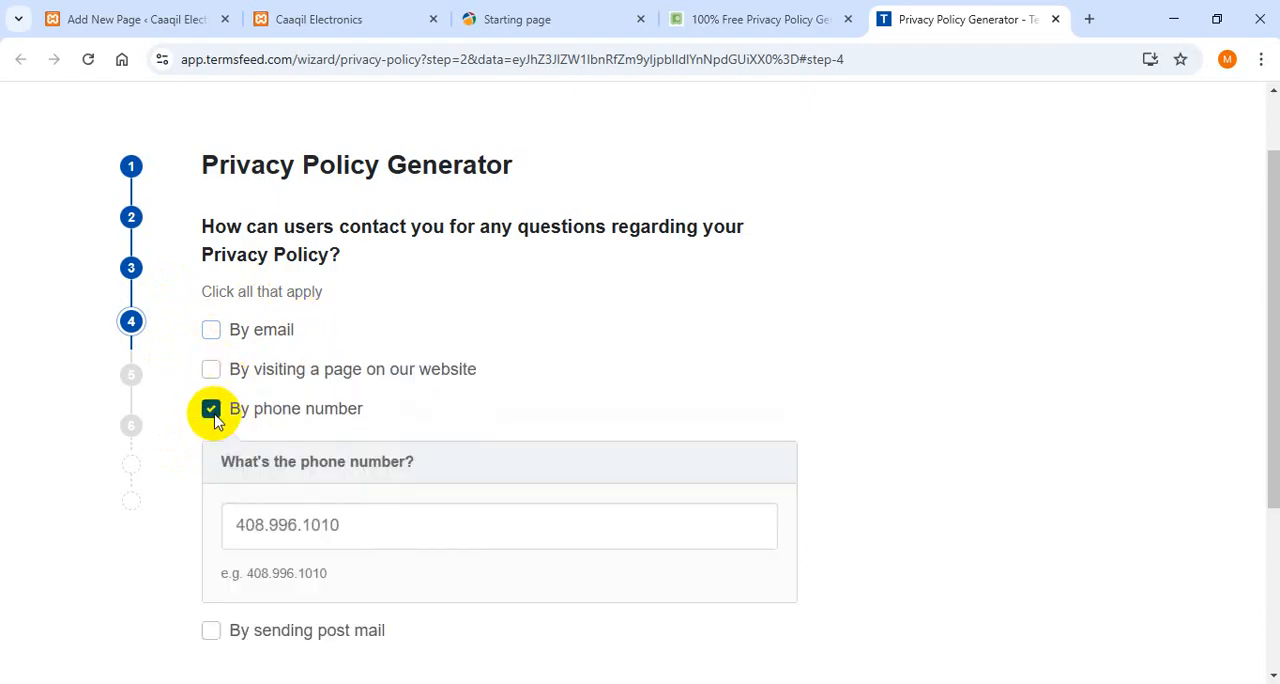
pyautogui.click(213, 418)
pyautogui.click(215, 410)
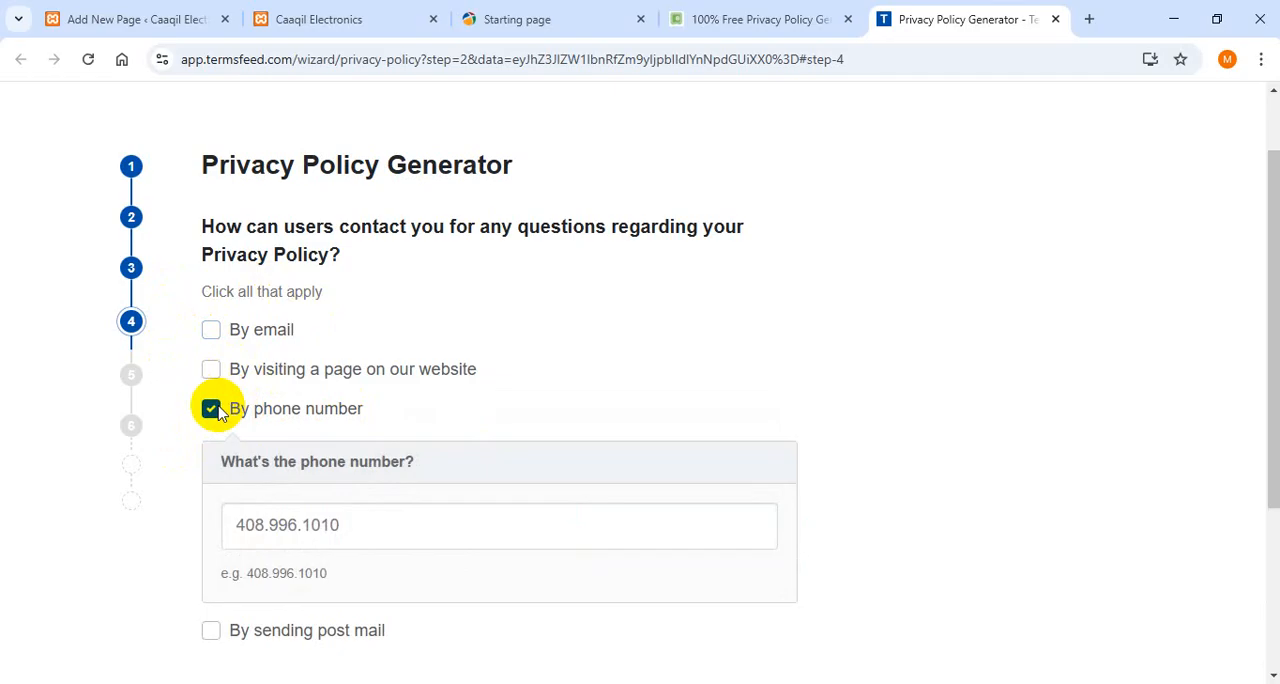
pyautogui.click(214, 411)
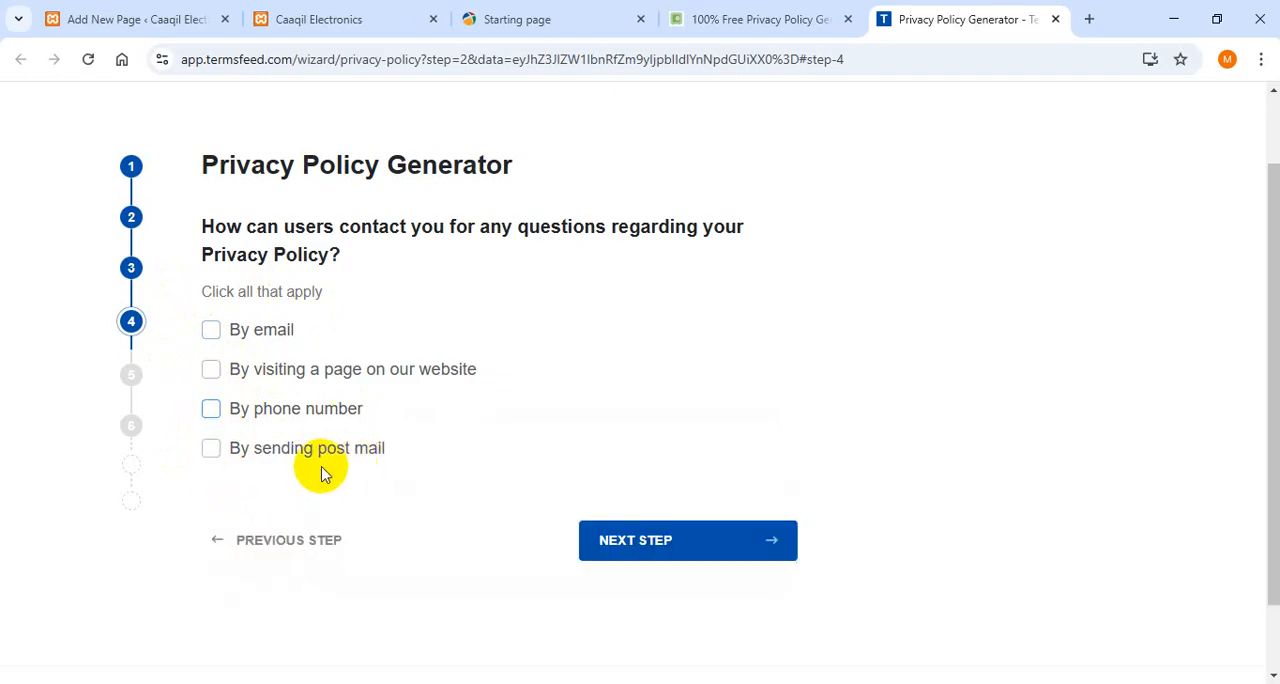
pyautogui.click(231, 375)
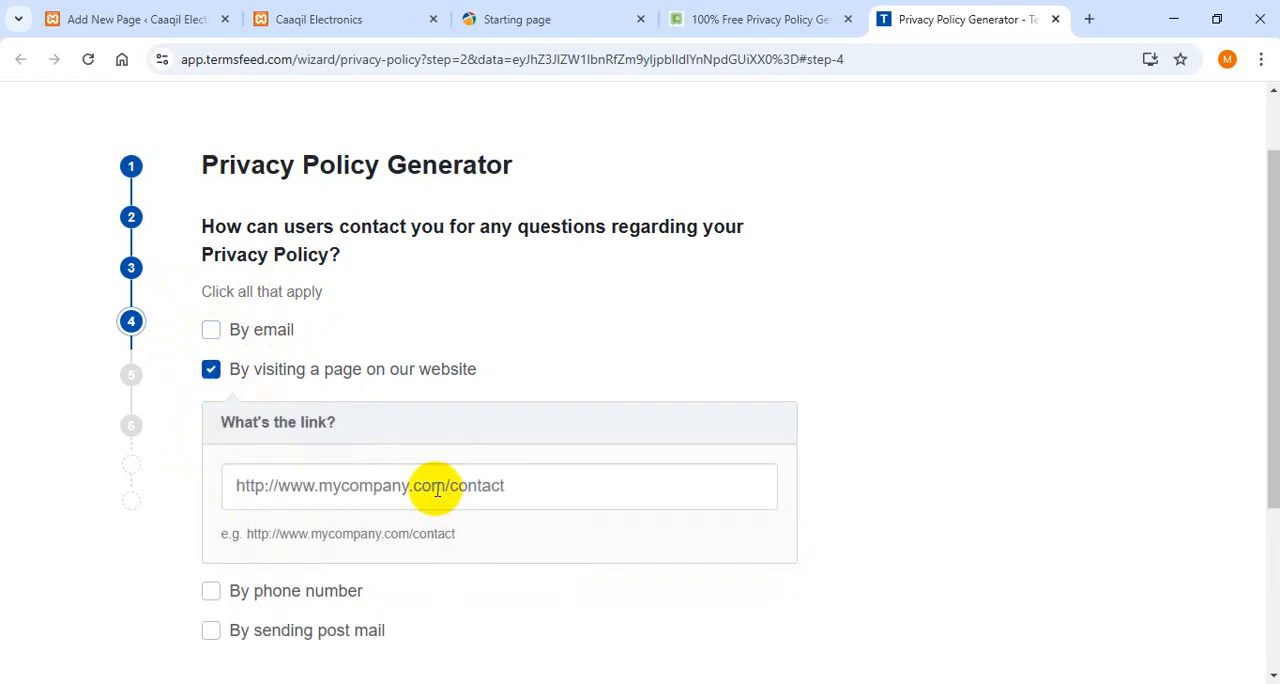
pyautogui.click(211, 370)
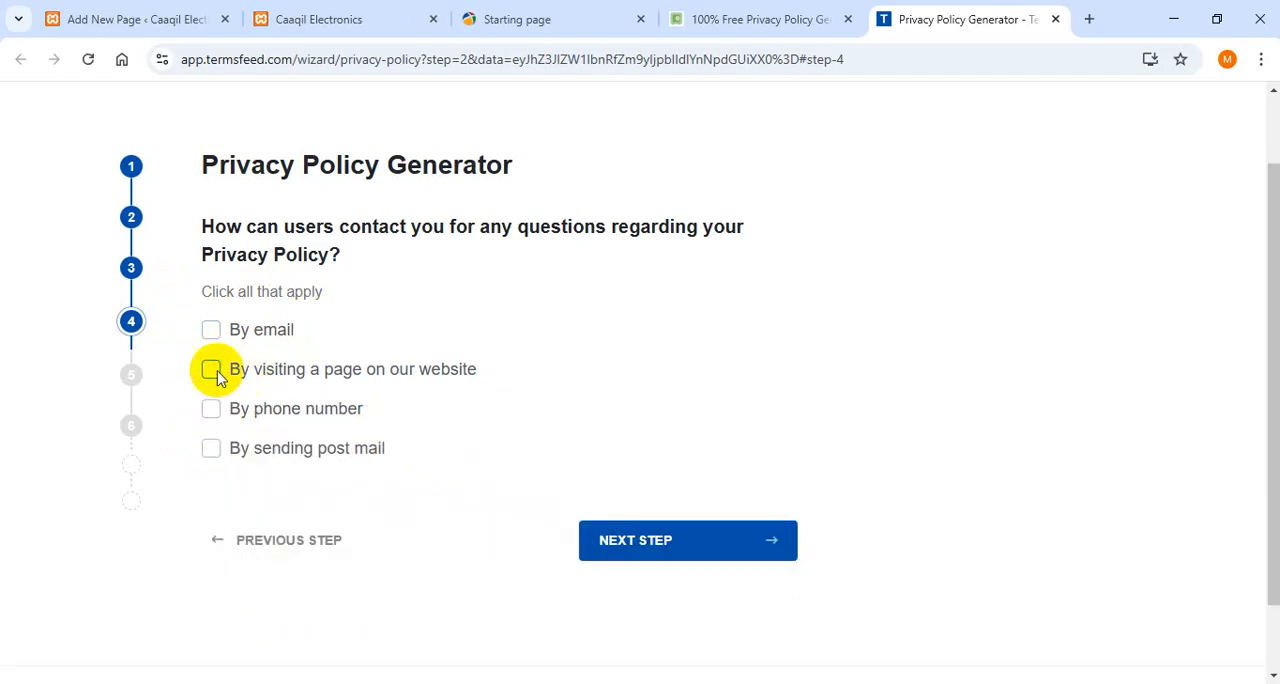
pyautogui.click(217, 372)
pyautogui.click(396, 488)
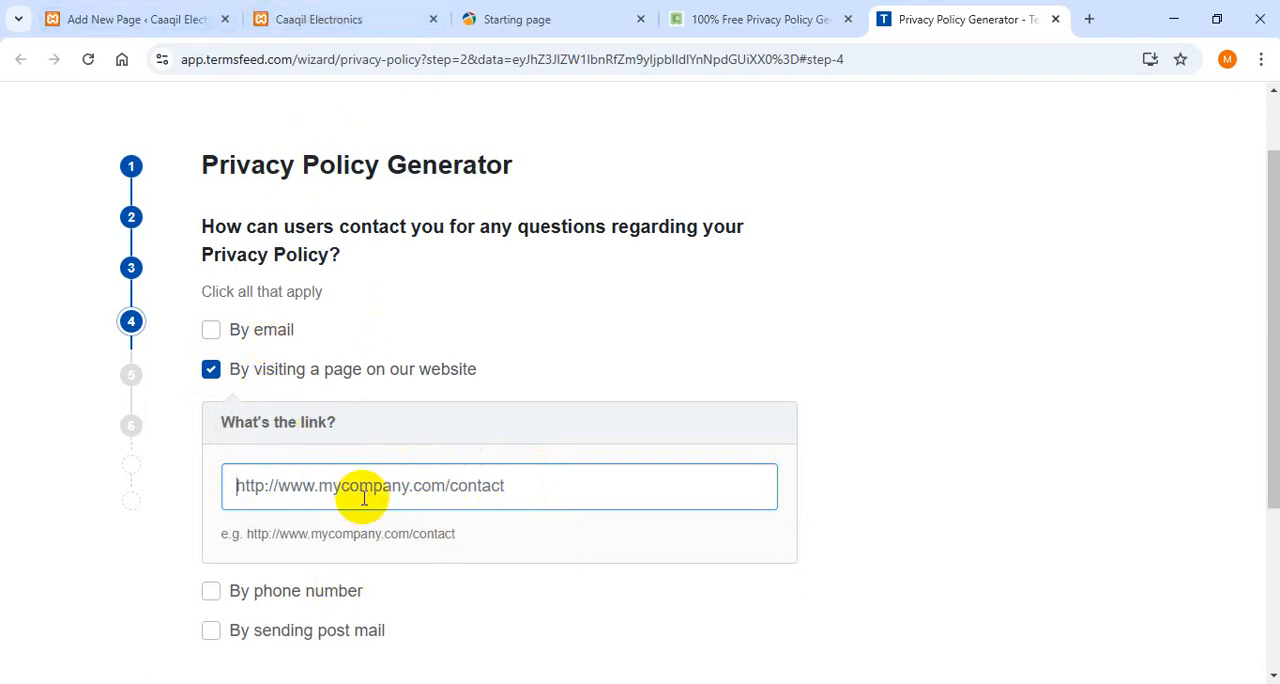
pyautogui.press('super')
pyautogui.press('super')
pyautogui.press('super+v')
pyautogui.click(393, 187)
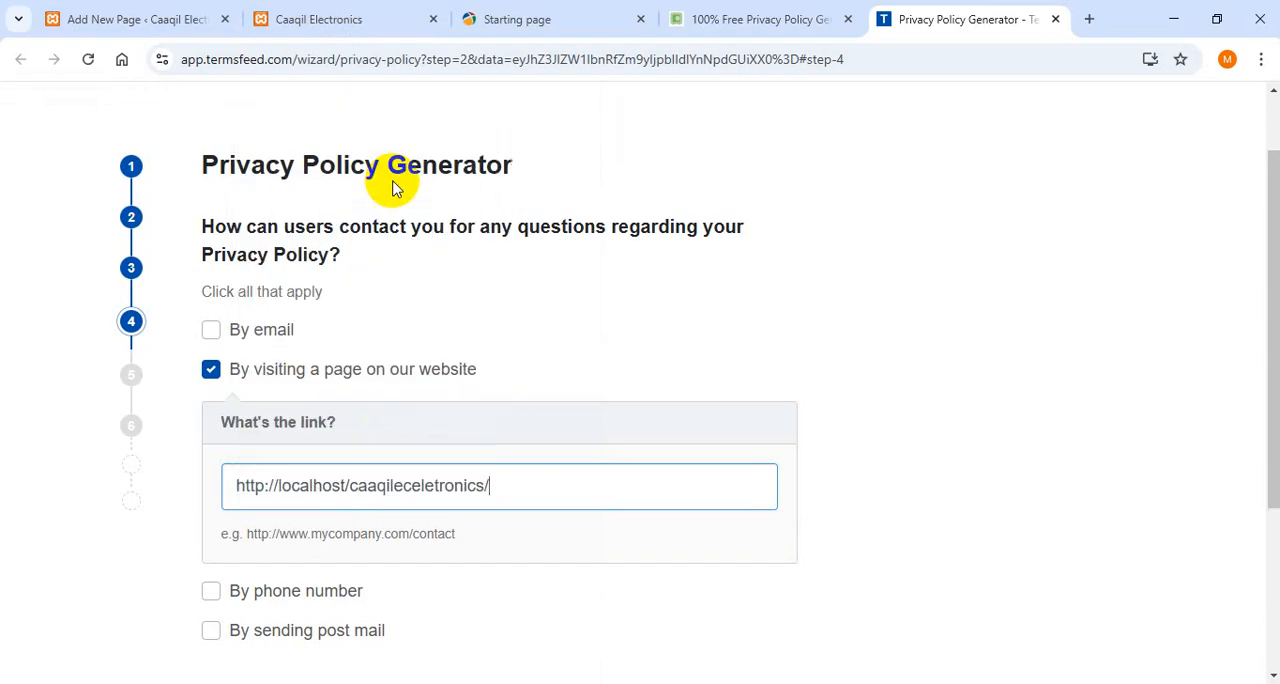
pyautogui.moveTo(1271, 246); pyautogui.dragTo(1266, 417)
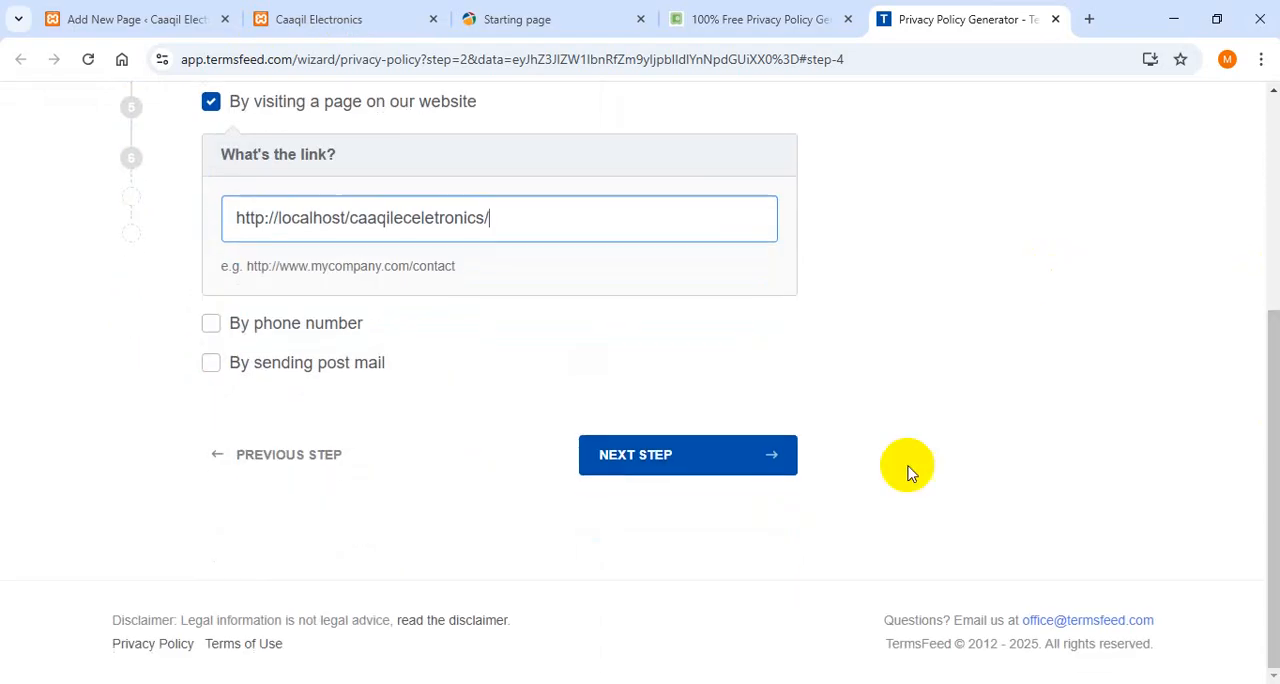
pyautogui.click(676, 466)
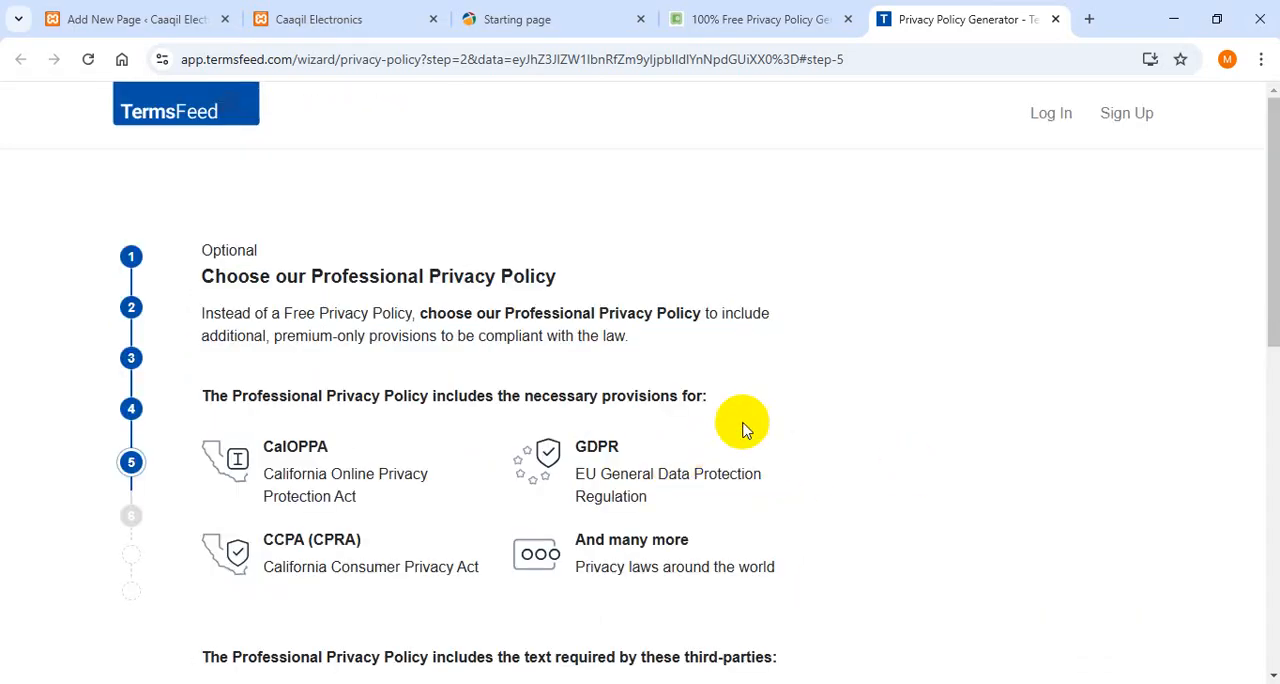
# - Decline the Professional Privacy Policy upgrade and continue to the final step of the generator
pyautogui.moveTo(1263, 251); pyautogui.dragTo(1268, 553)
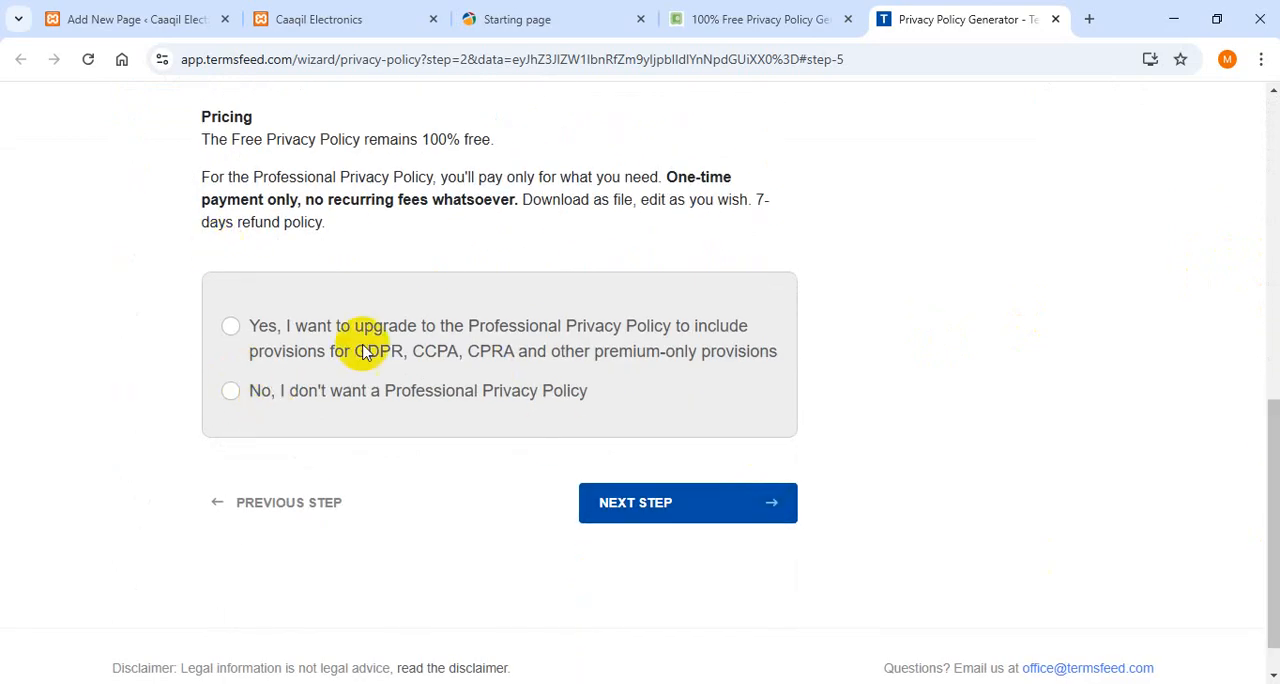
pyautogui.click(230, 334)
pyautogui.moveTo(1273, 293); pyautogui.dragTo(1266, 329)
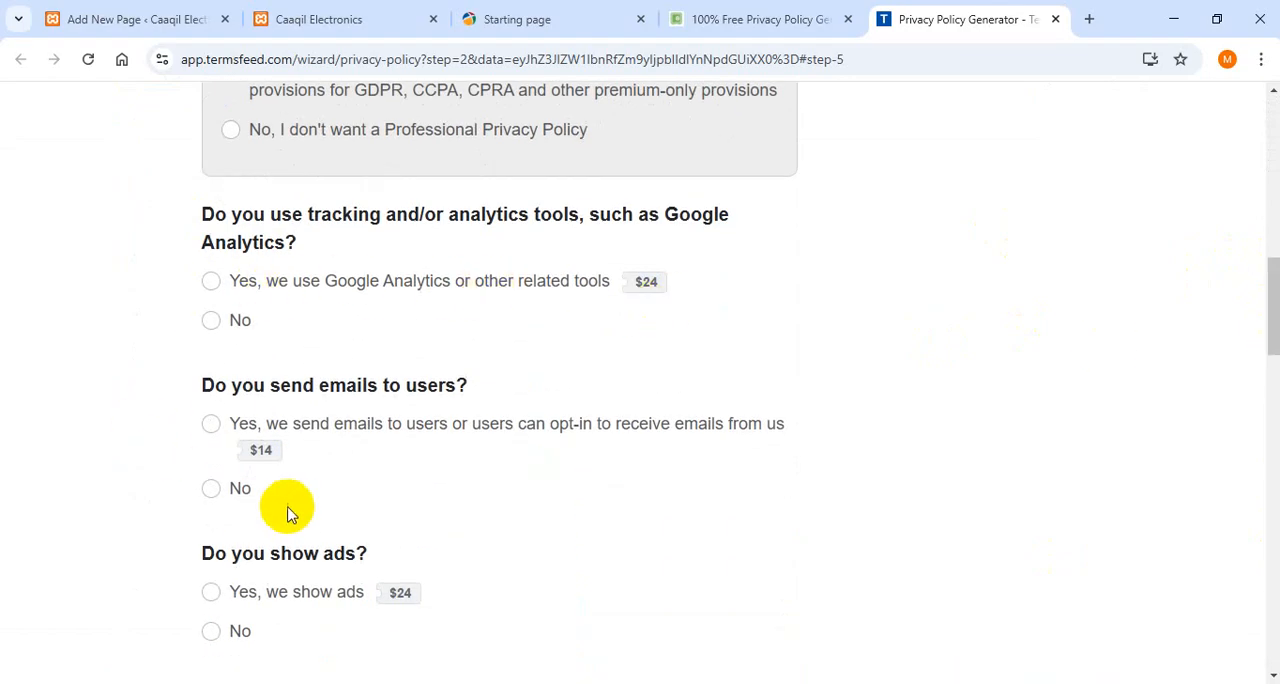
pyautogui.moveTo(1273, 330); pyautogui.dragTo(1214, 277)
pyautogui.click(232, 398)
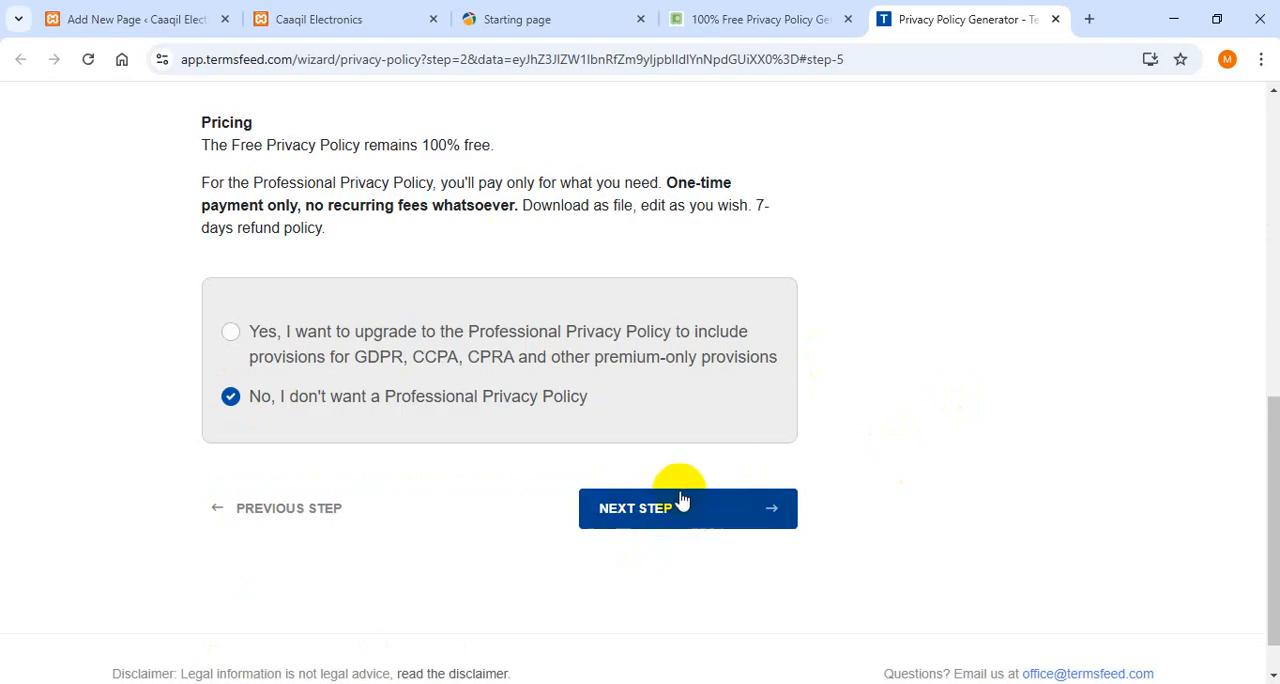
pyautogui.click(694, 520)
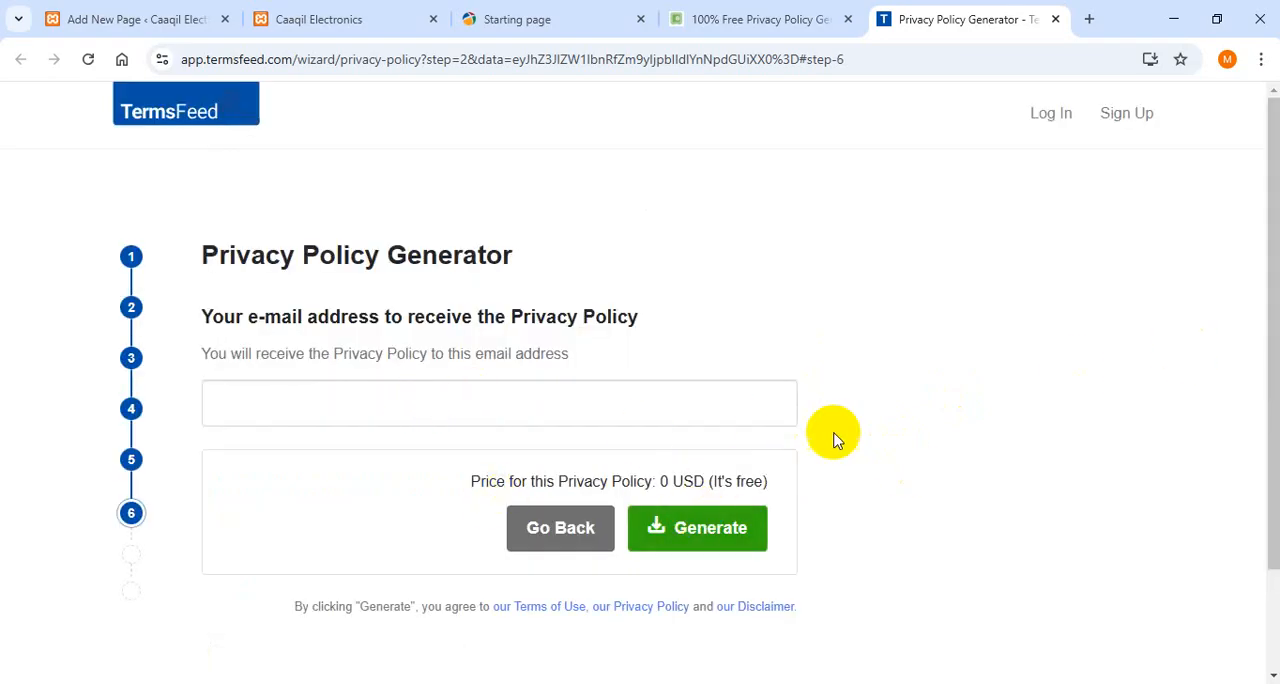
# - Switch to the Caaqil Electronics site and open its WordPress dashboard
pyautogui.click(504, 390)
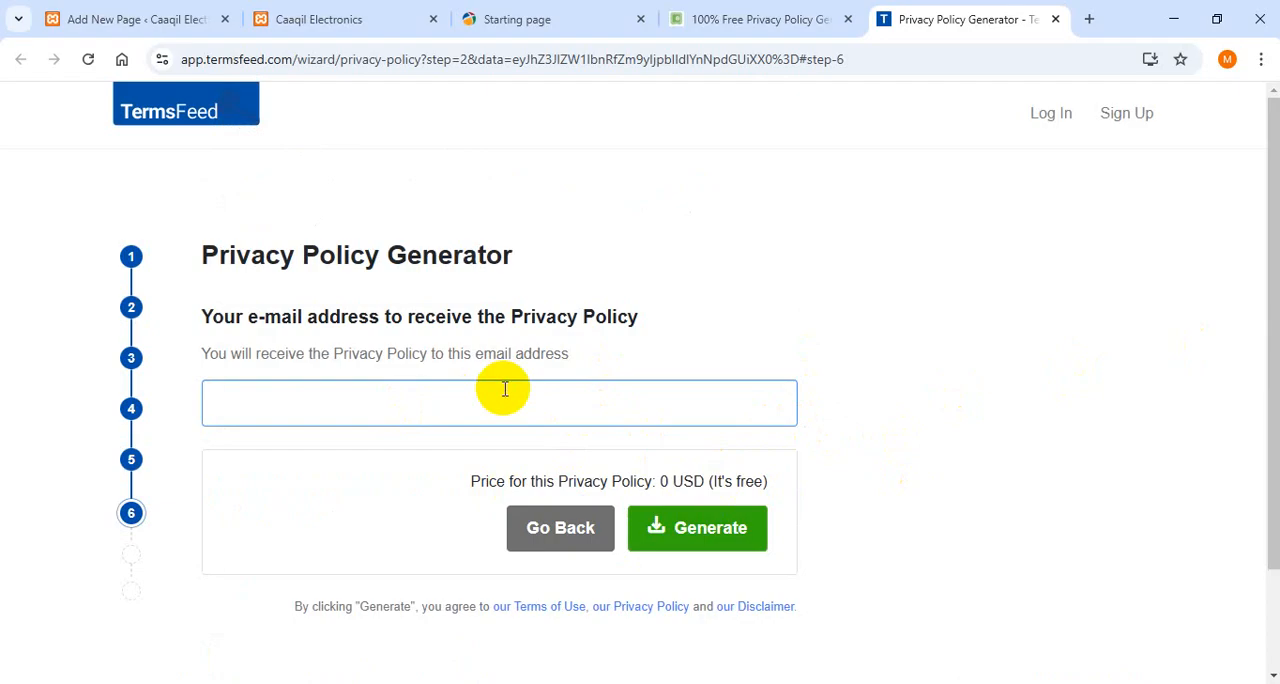
pyautogui.click(272, 20)
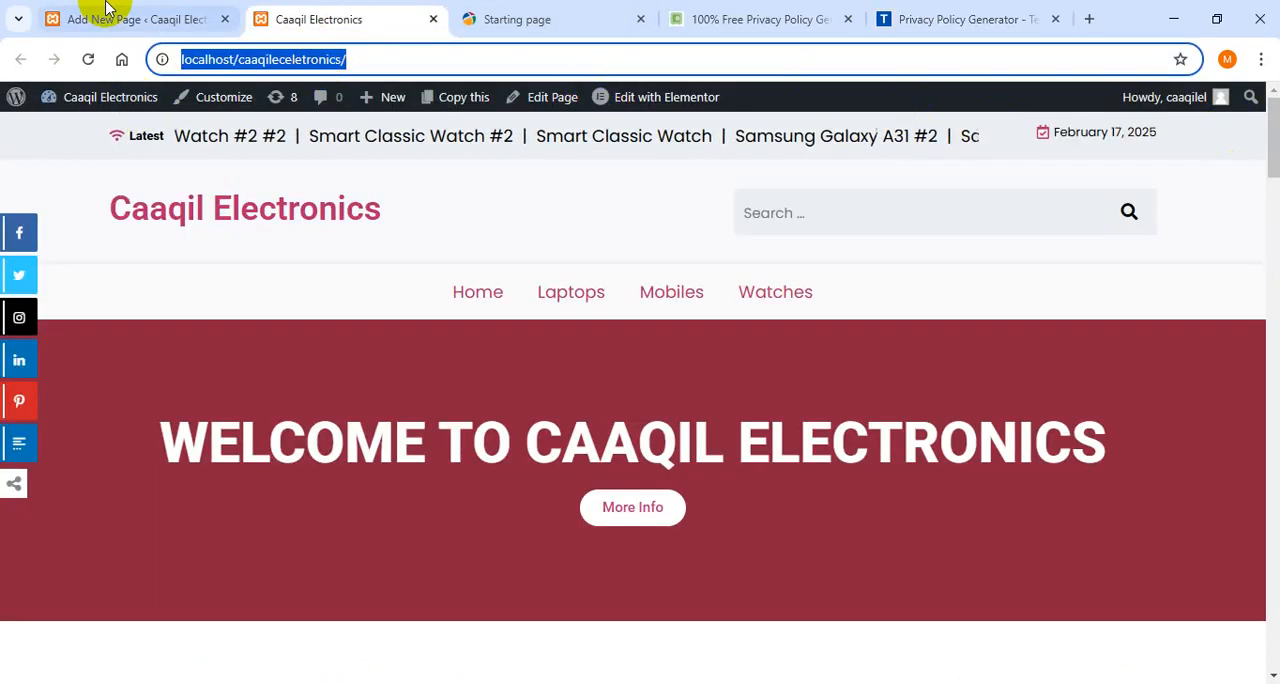
pyautogui.click(55, 19)
pyautogui.click(388, 14)
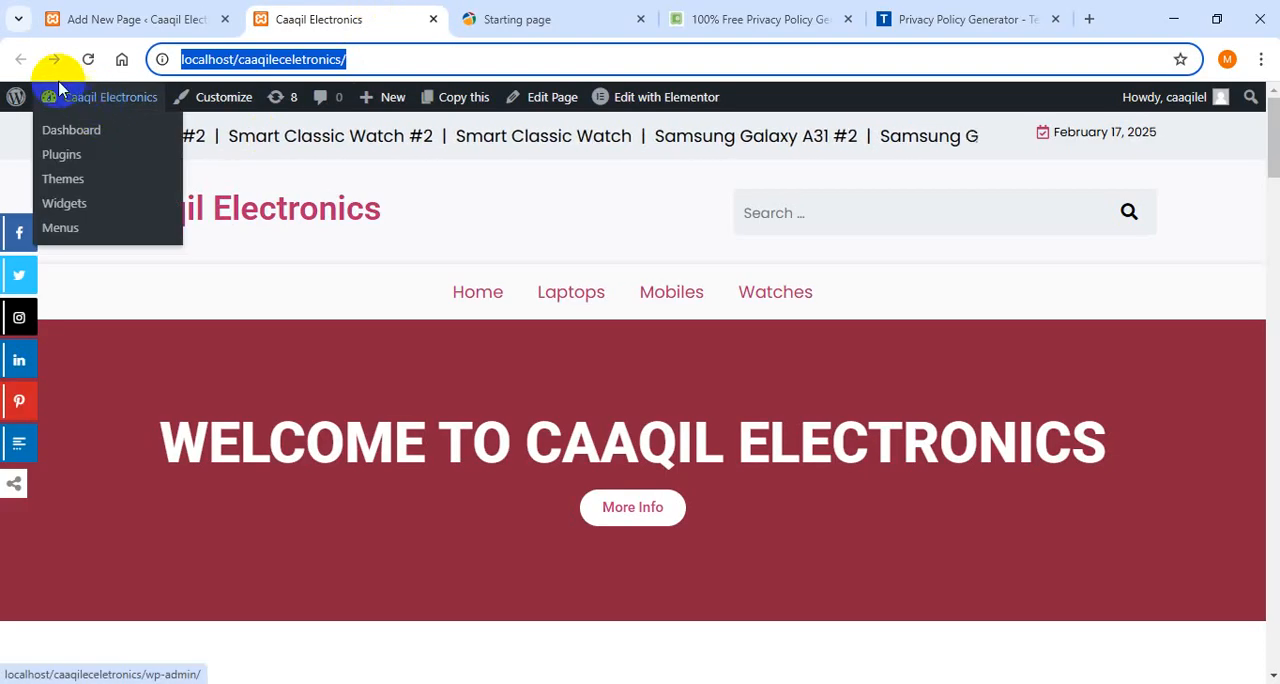
pyautogui.click(90, 134)
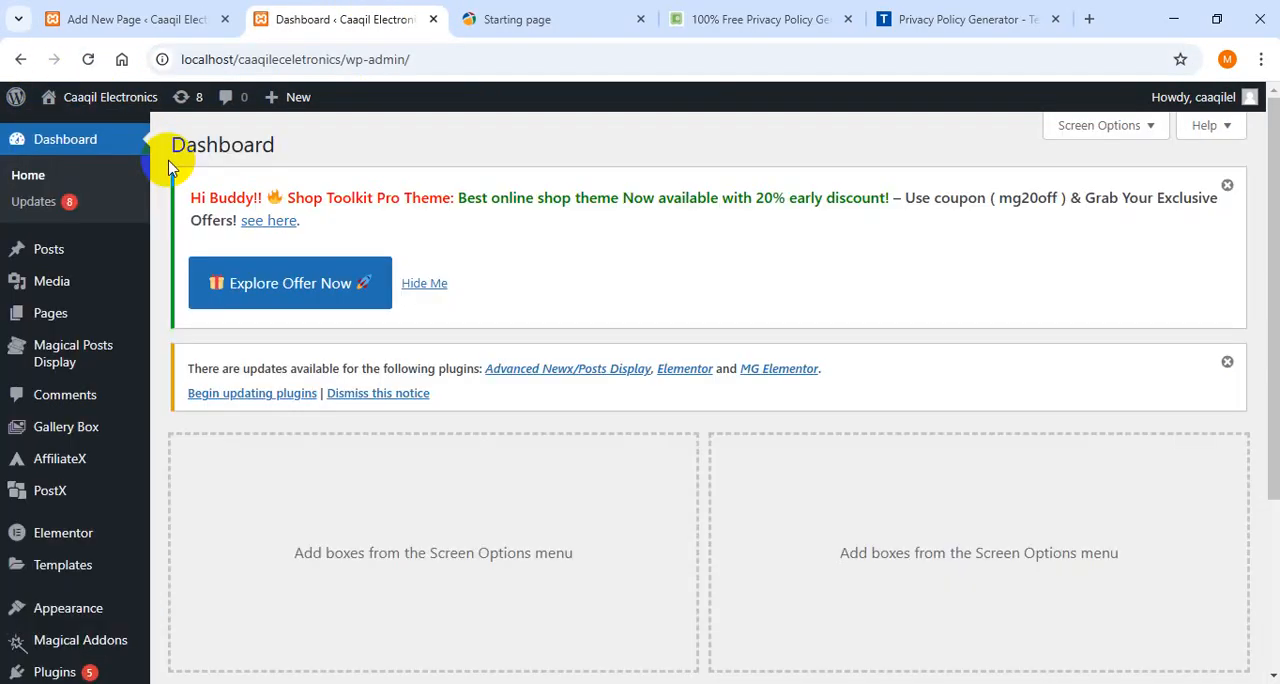
# - Open the profile page of the logged-in WordPress user
pyautogui.moveTo(1274, 260); pyautogui.dragTo(1260, 624)
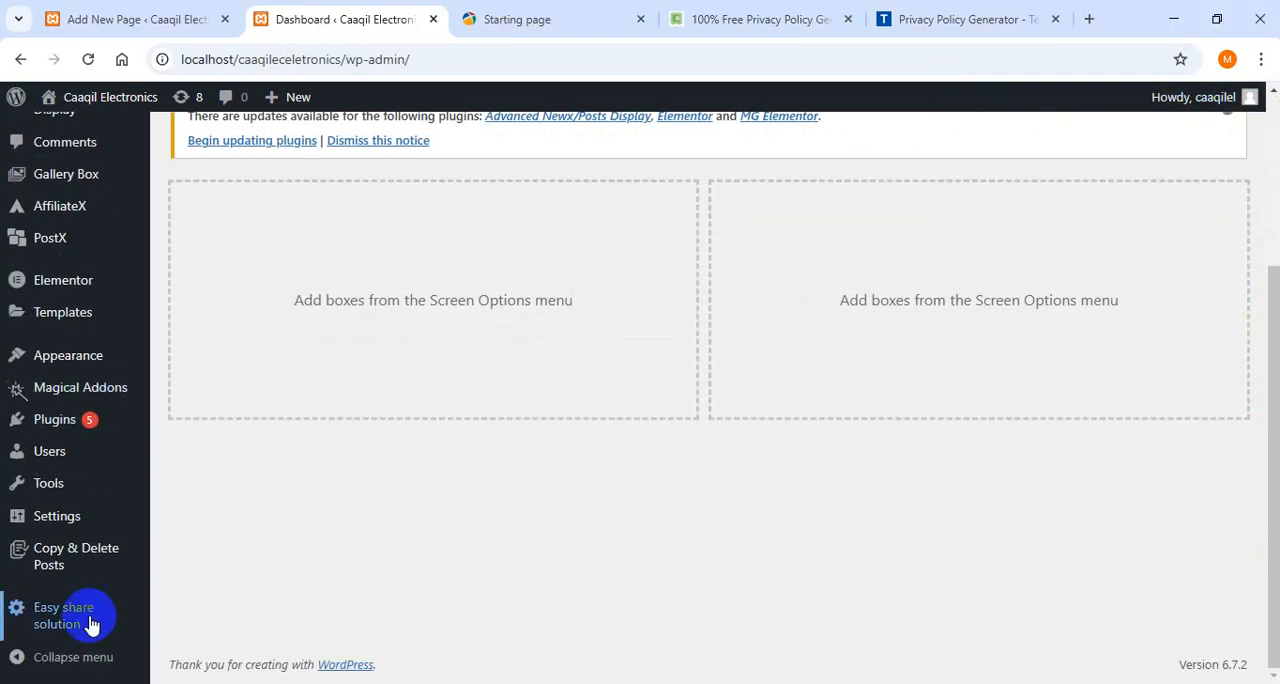
pyautogui.moveTo(66, 525)
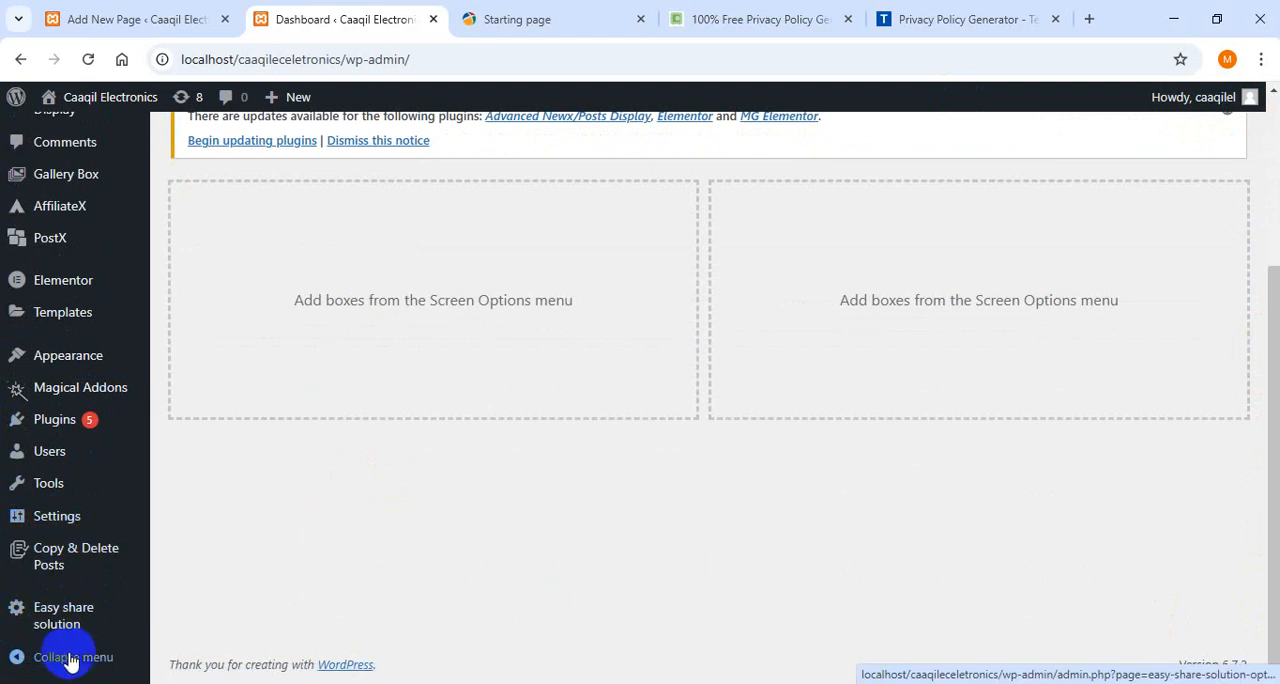
pyautogui.moveTo(55, 446)
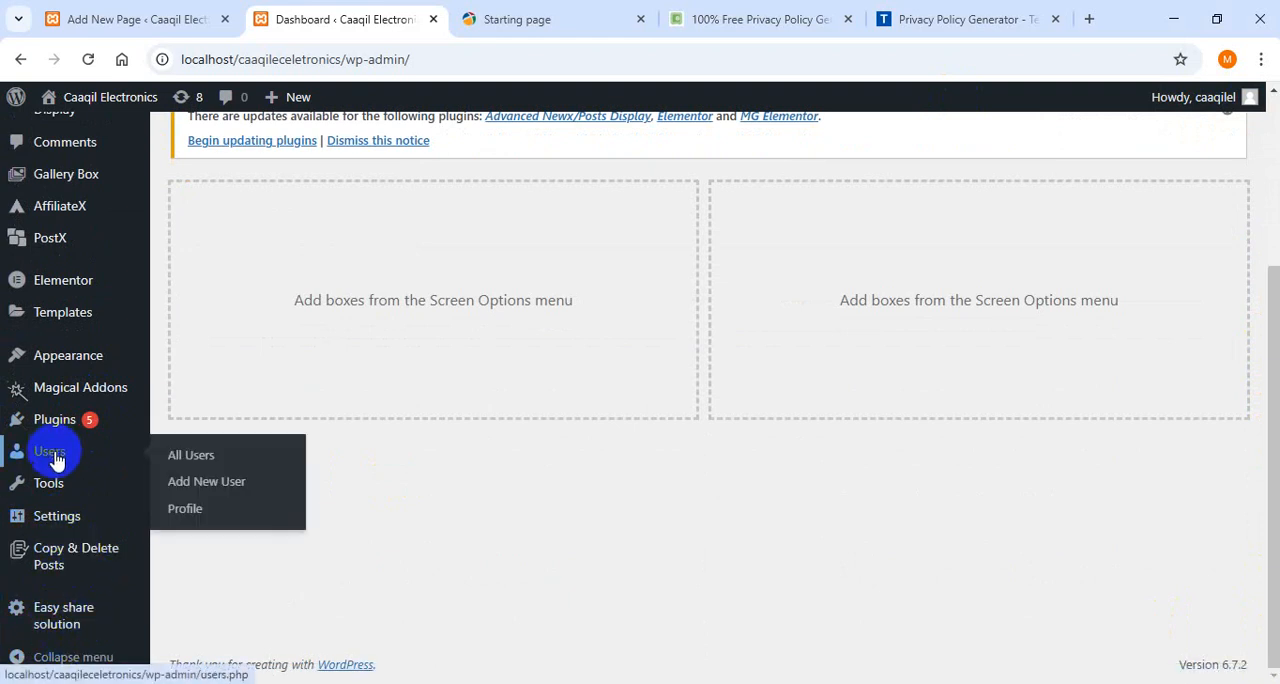
pyautogui.click(187, 510)
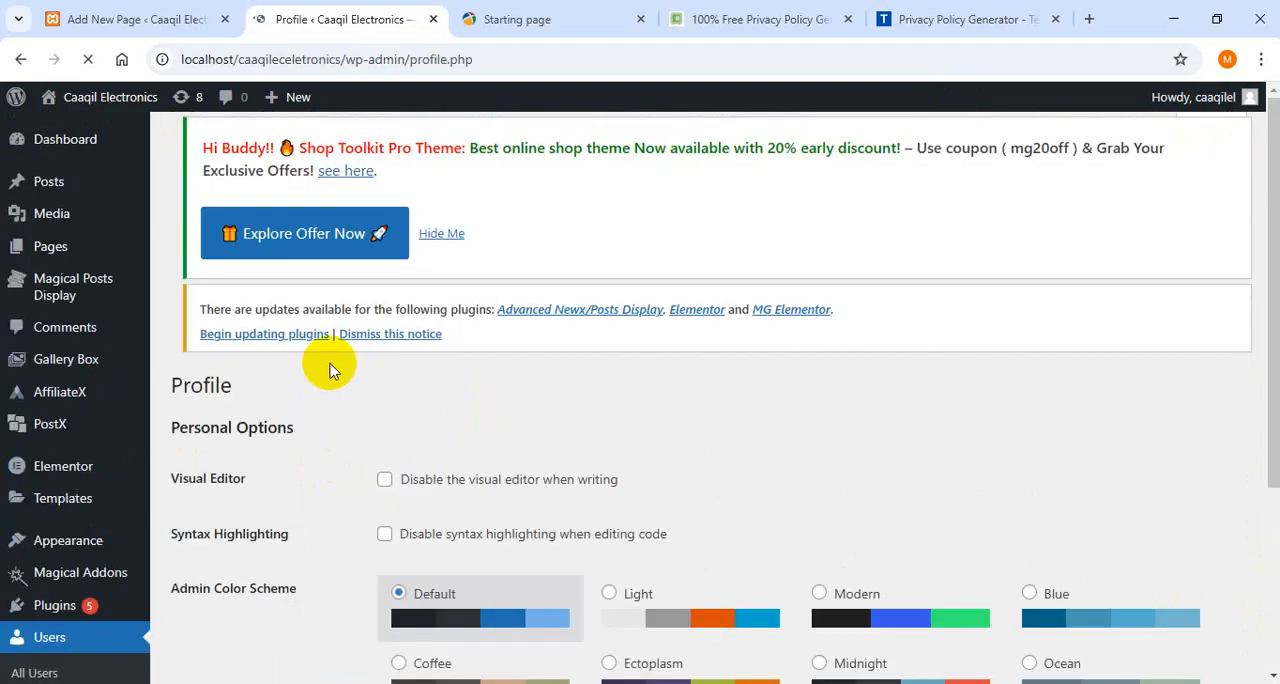
# - Copy the account e-mail from the WordPress profile, enter it as the receiving address in TermsFeed, and generate the privacy policy
pyautogui.moveTo(1273, 244); pyautogui.dragTo(1279, 657)
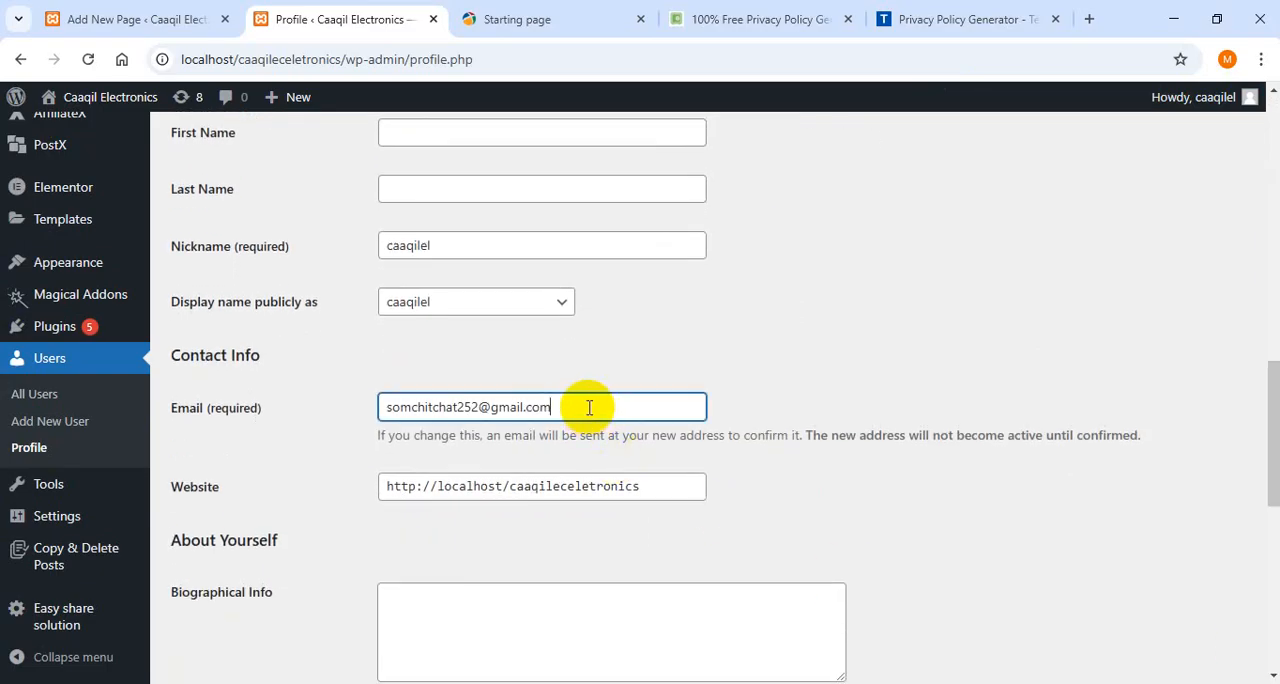
pyautogui.moveTo(589, 407); pyautogui.dragTo(334, 428)
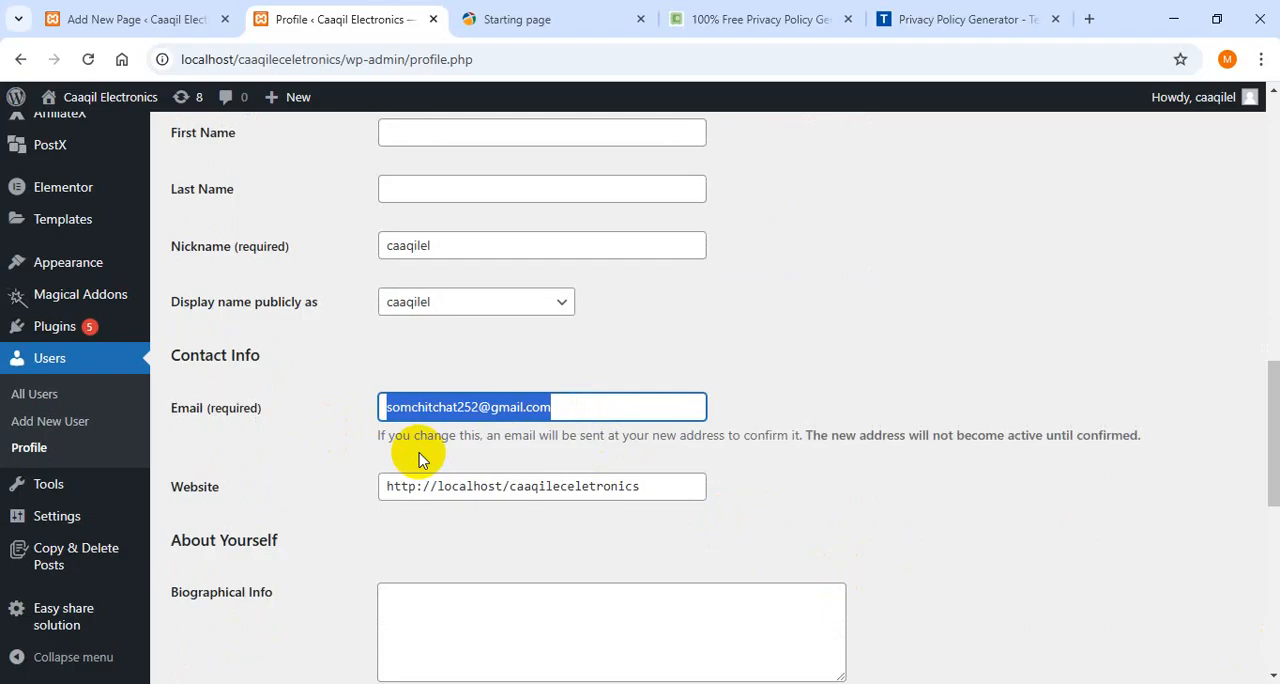
pyautogui.click(958, 12)
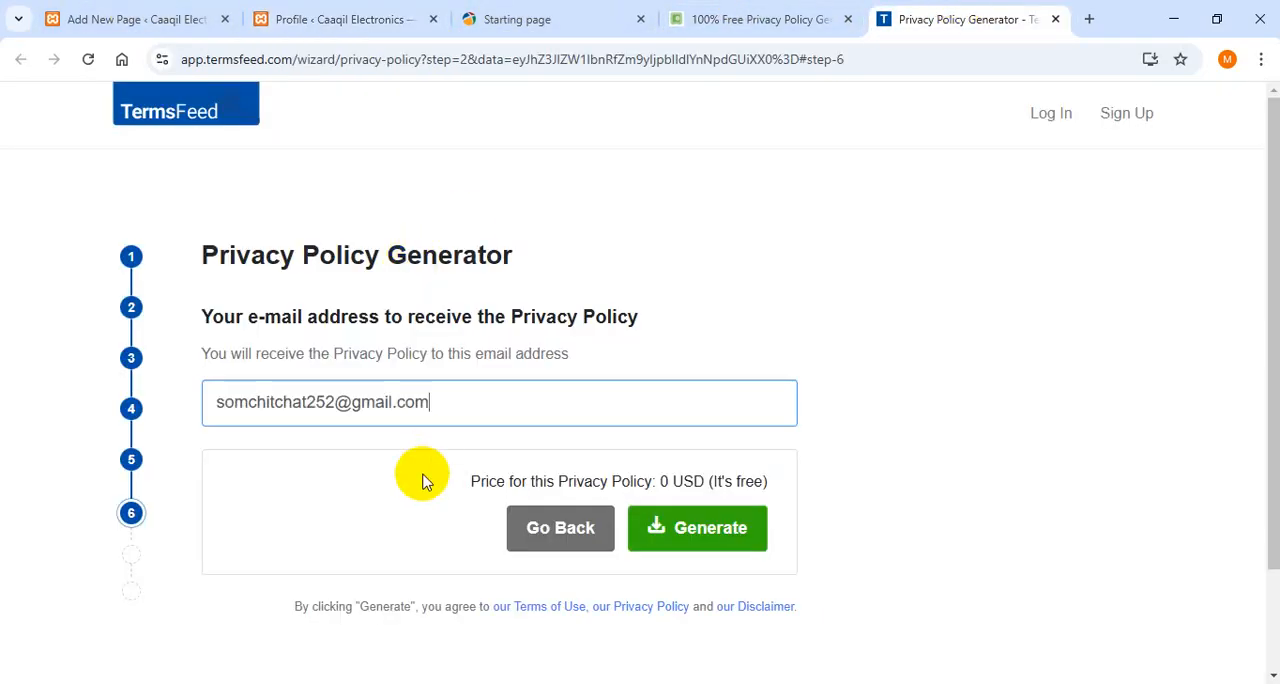
pyautogui.click(685, 533)
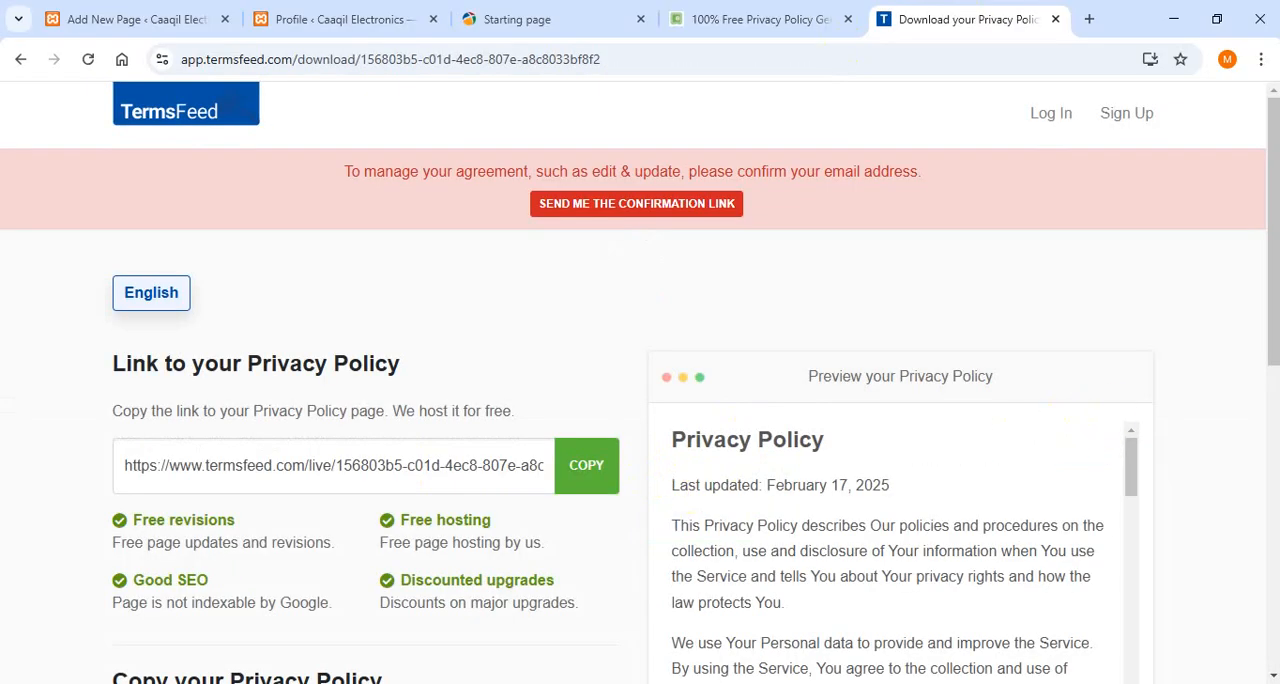
# - Copy the generated privacy policy and paste it into the body of the WordPress Privacy Policy page
pyautogui.scroll(-4, 1274, 305)
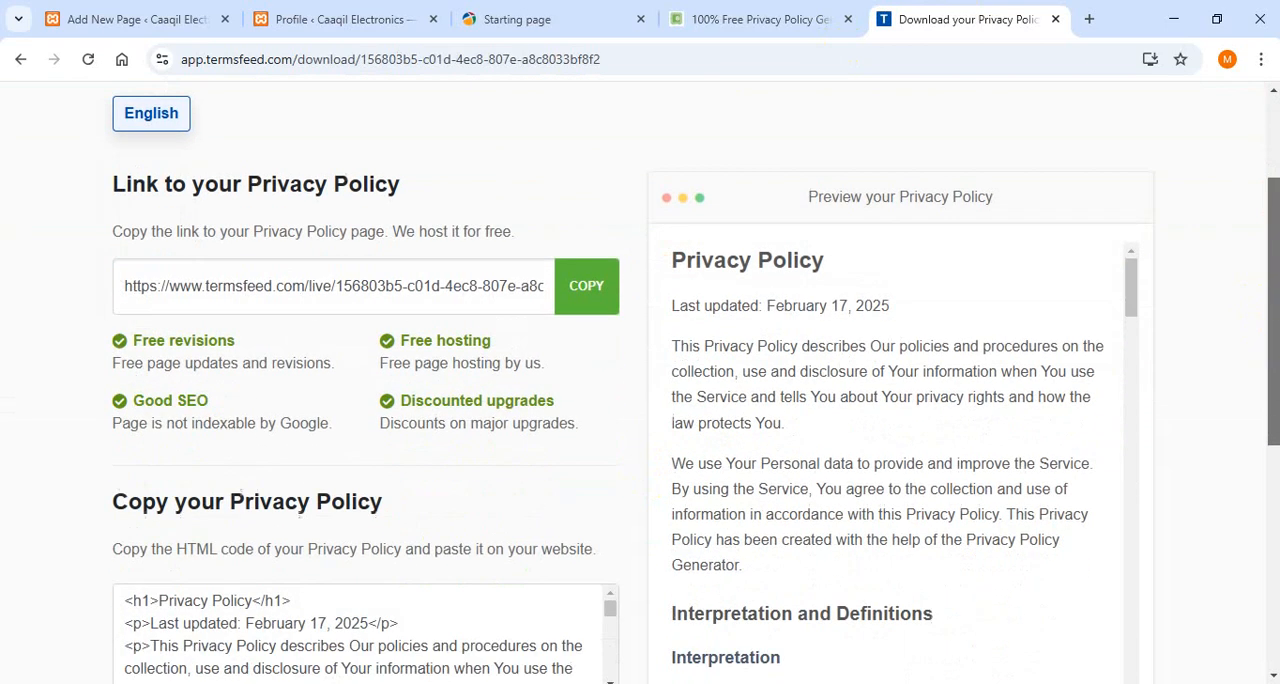
pyautogui.moveTo(1274, 487); pyautogui.dragTo(1274, 494)
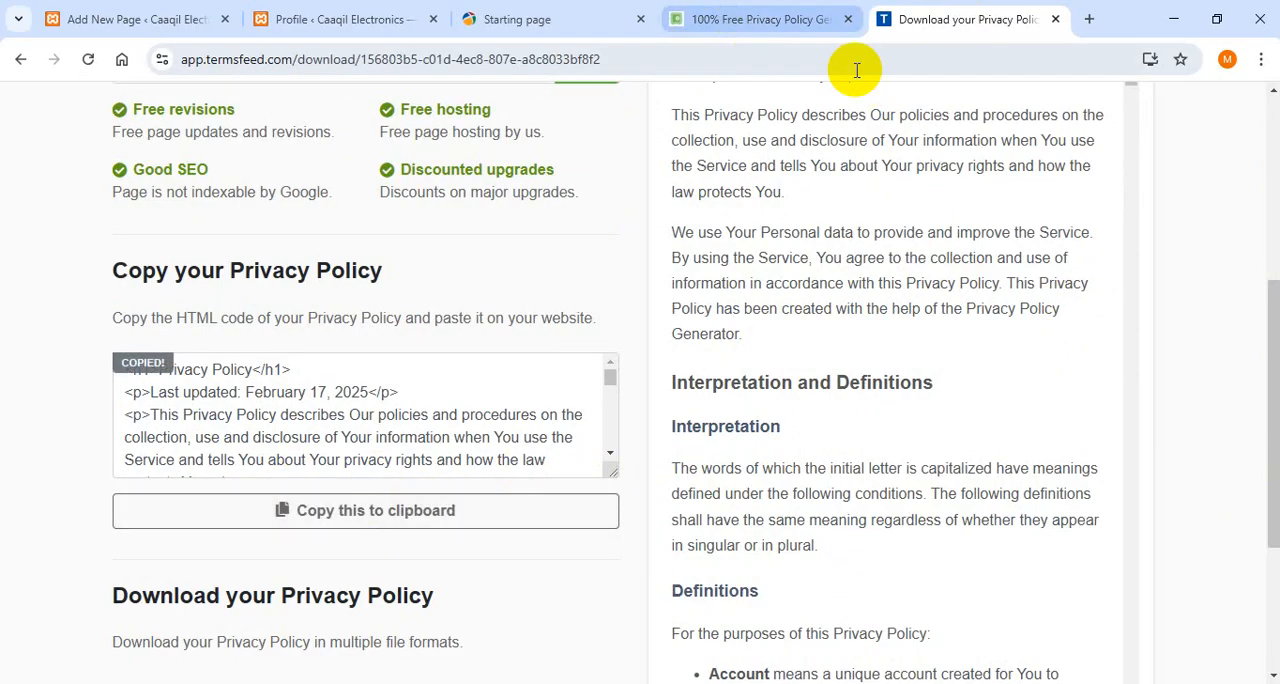
pyautogui.click(111, 25)
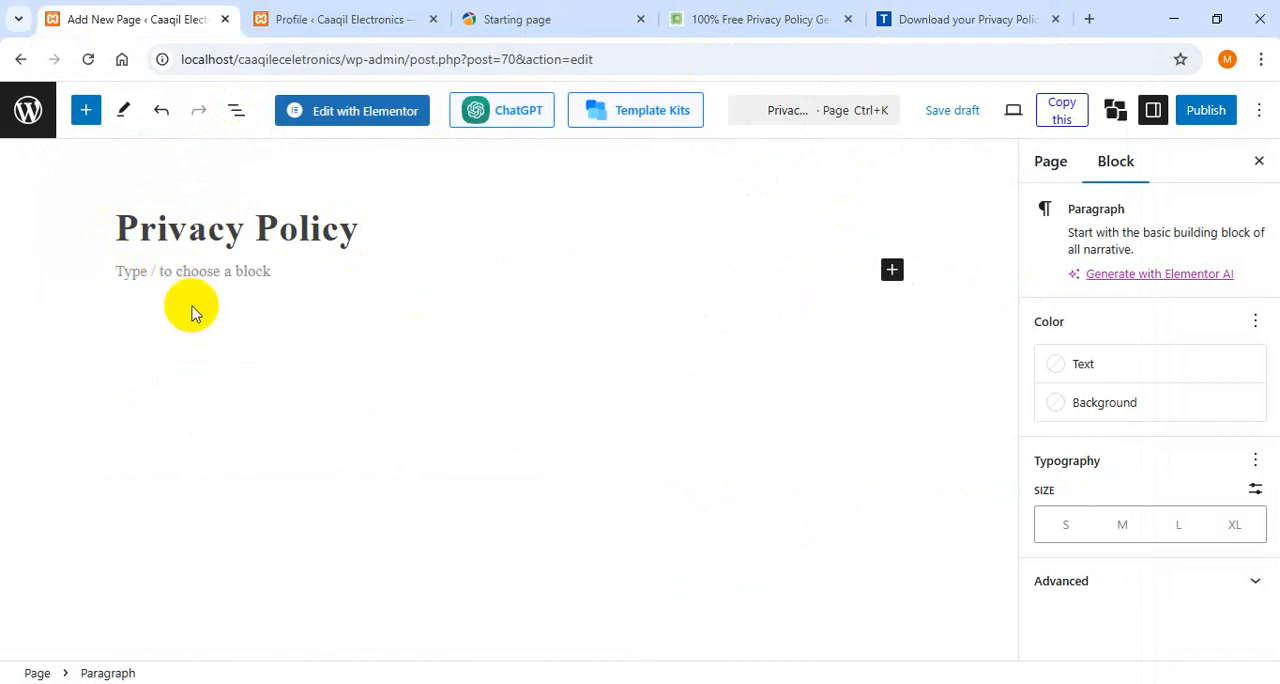
pyautogui.hotkey('ctrl', 'v')
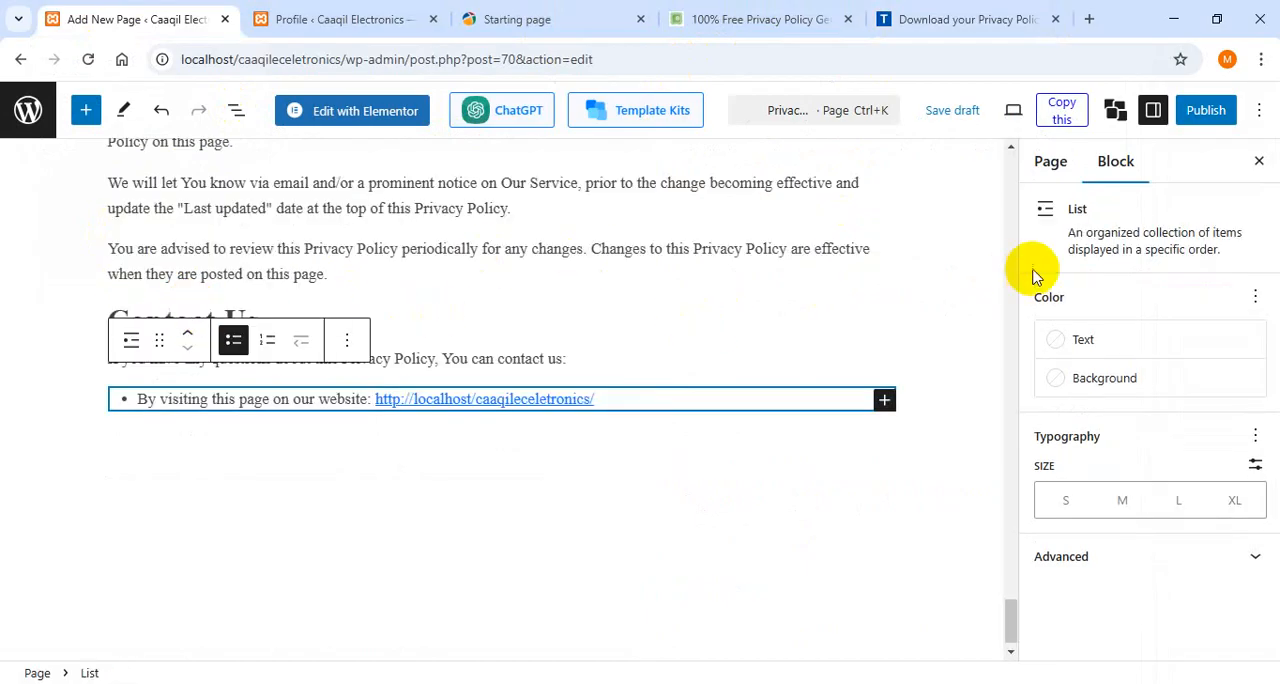
# - Delete the duplicate Privacy Policy heading block directly below the page title
pyautogui.scroll(5, 1008, 498)
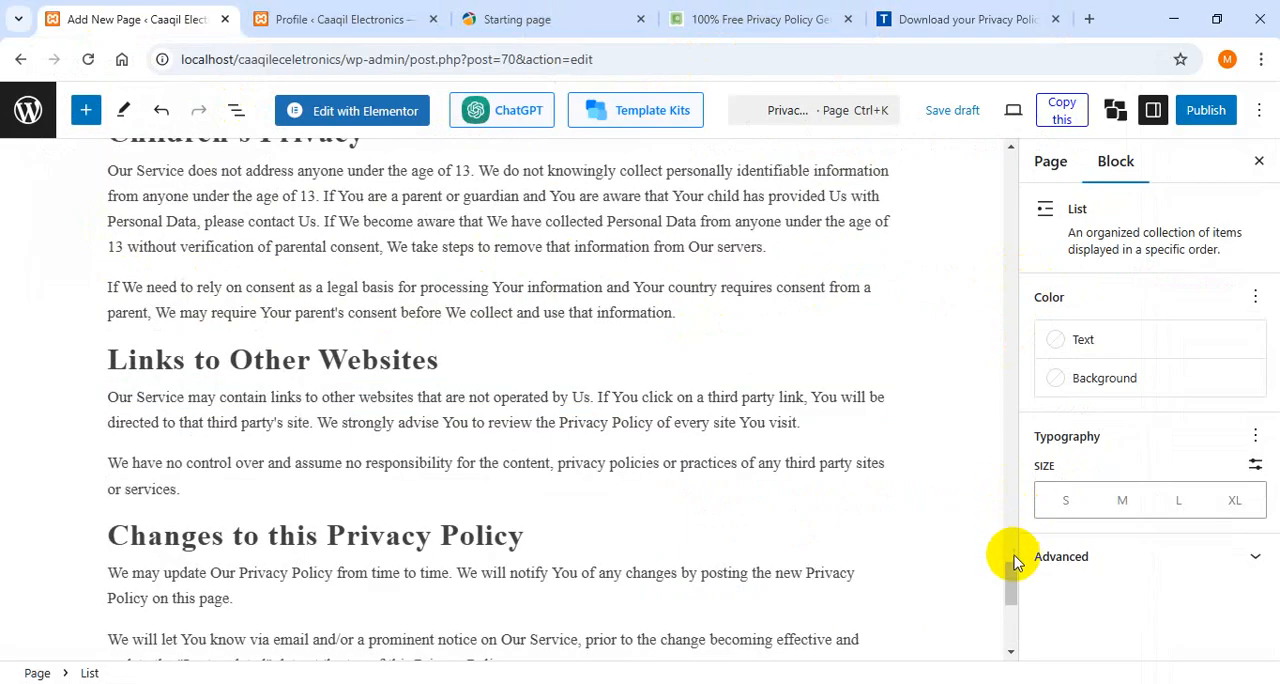
pyautogui.moveTo(1013, 567); pyautogui.dragTo(1005, 150)
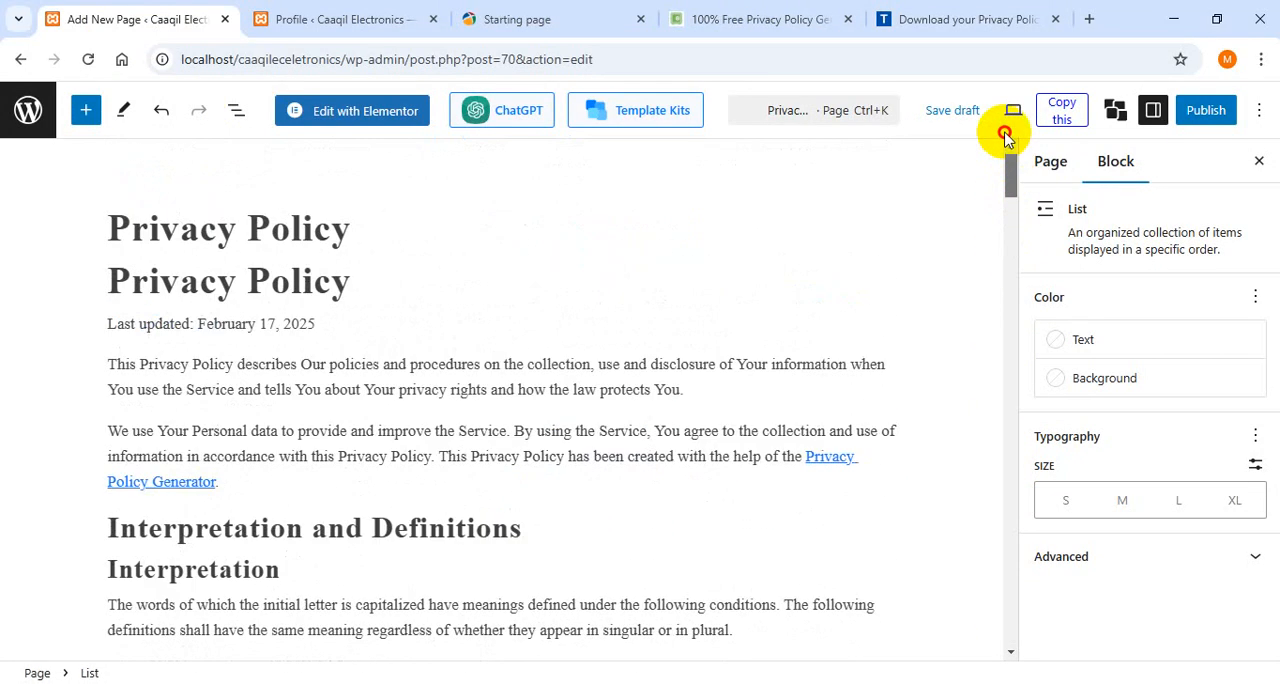
pyautogui.click(332, 287)
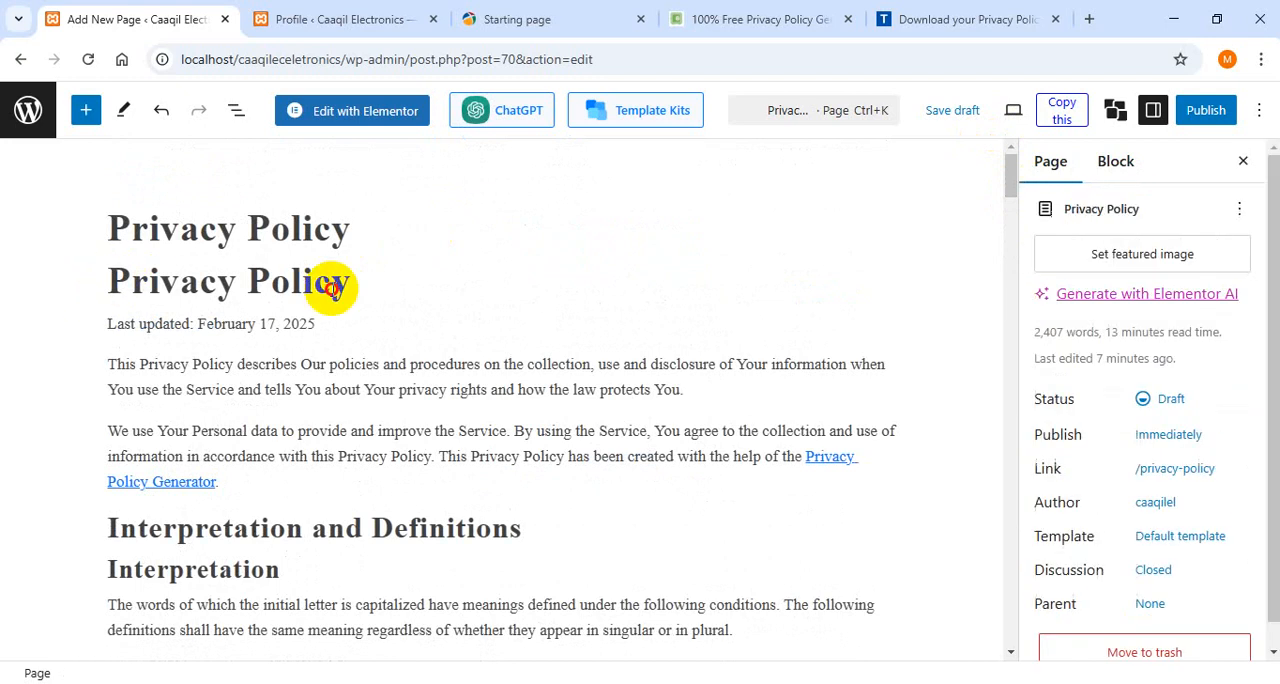
pyautogui.click(363, 287)
pyautogui.moveTo(363, 287); pyautogui.dragTo(11, 275)
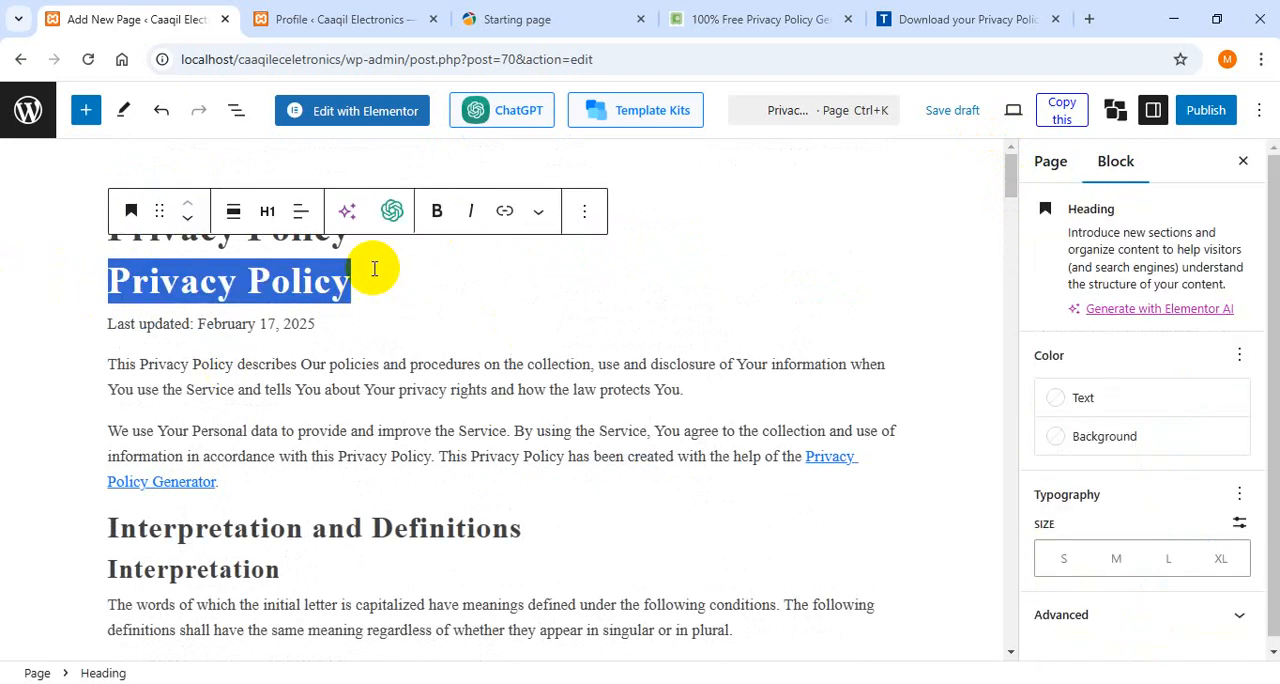
pyautogui.moveTo(363, 277); pyautogui.dragTo(83, 273)
pyautogui.press('BackSpace')
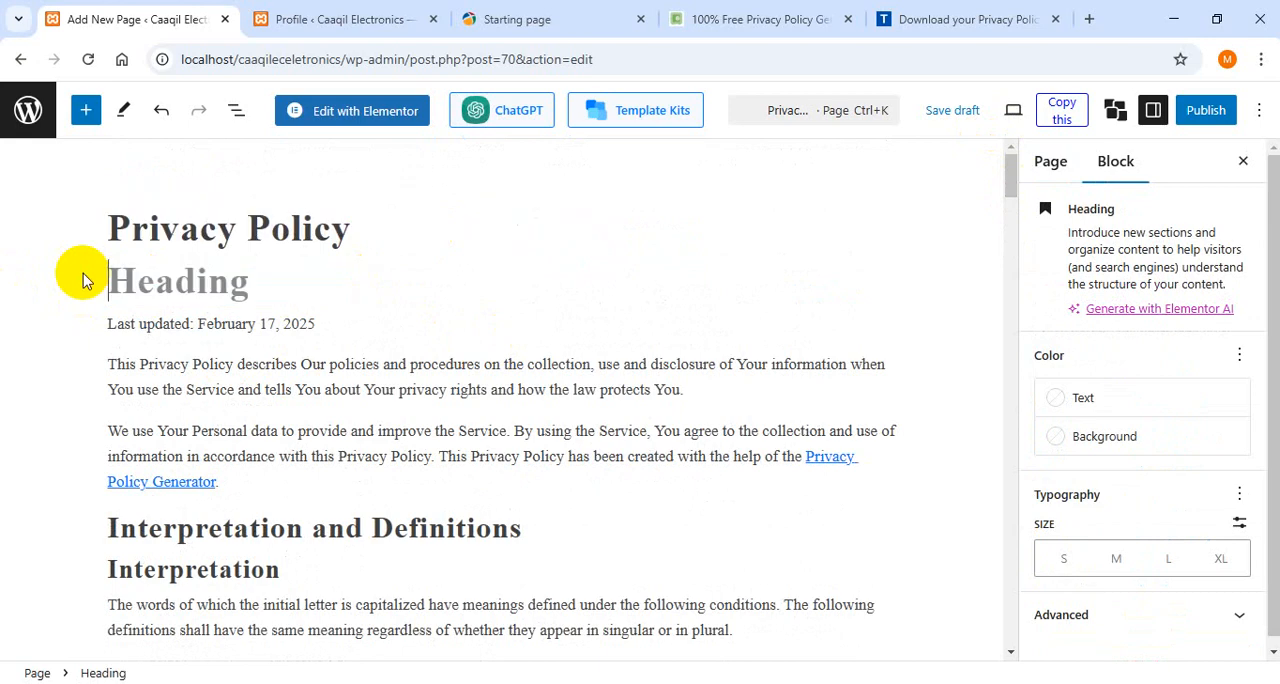
pyautogui.press('Delete')
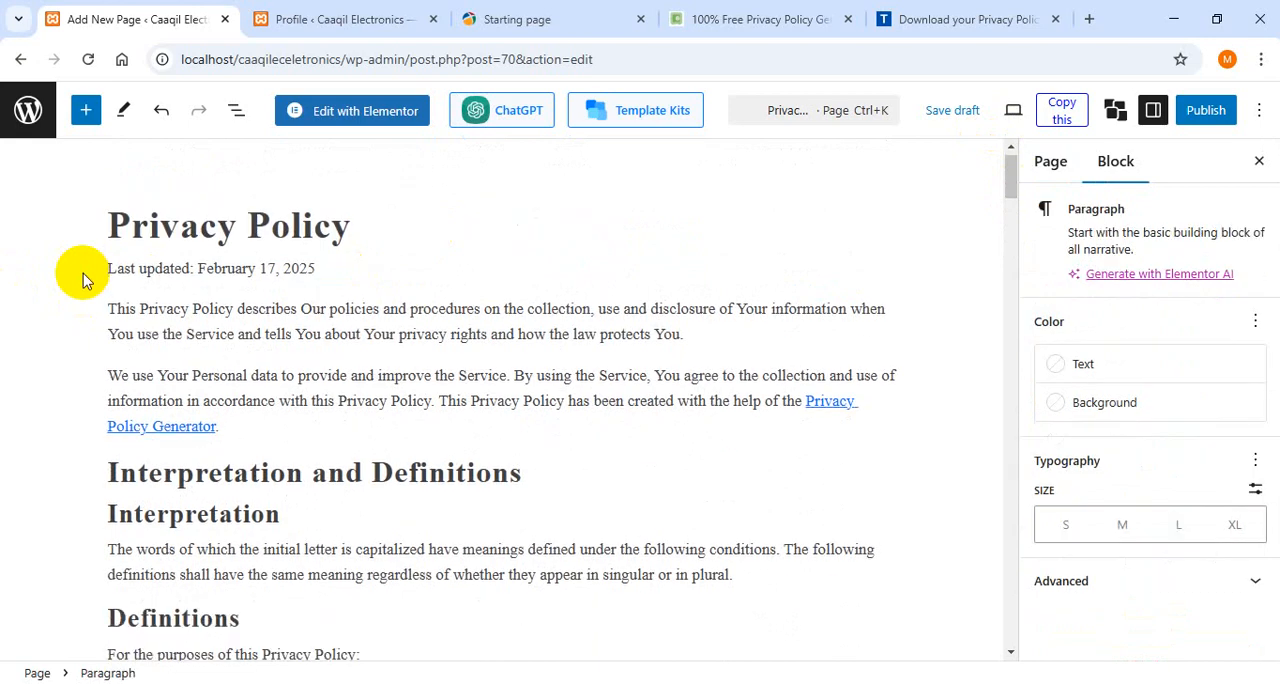
pyautogui.click(228, 274)
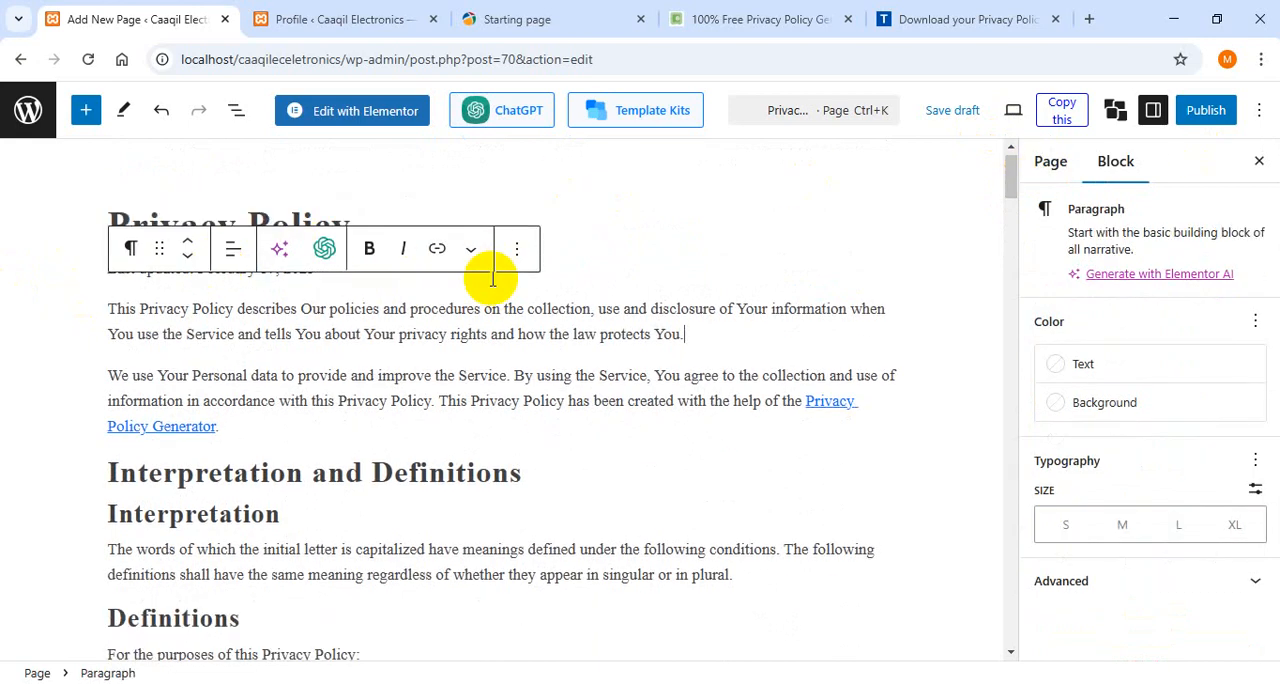
# - Publish the Privacy Policy page and review the live page through to its Contact Us section
pyautogui.moveTo(1011, 177); pyautogui.dragTo(1020, 97)
pyautogui.click(1220, 112)
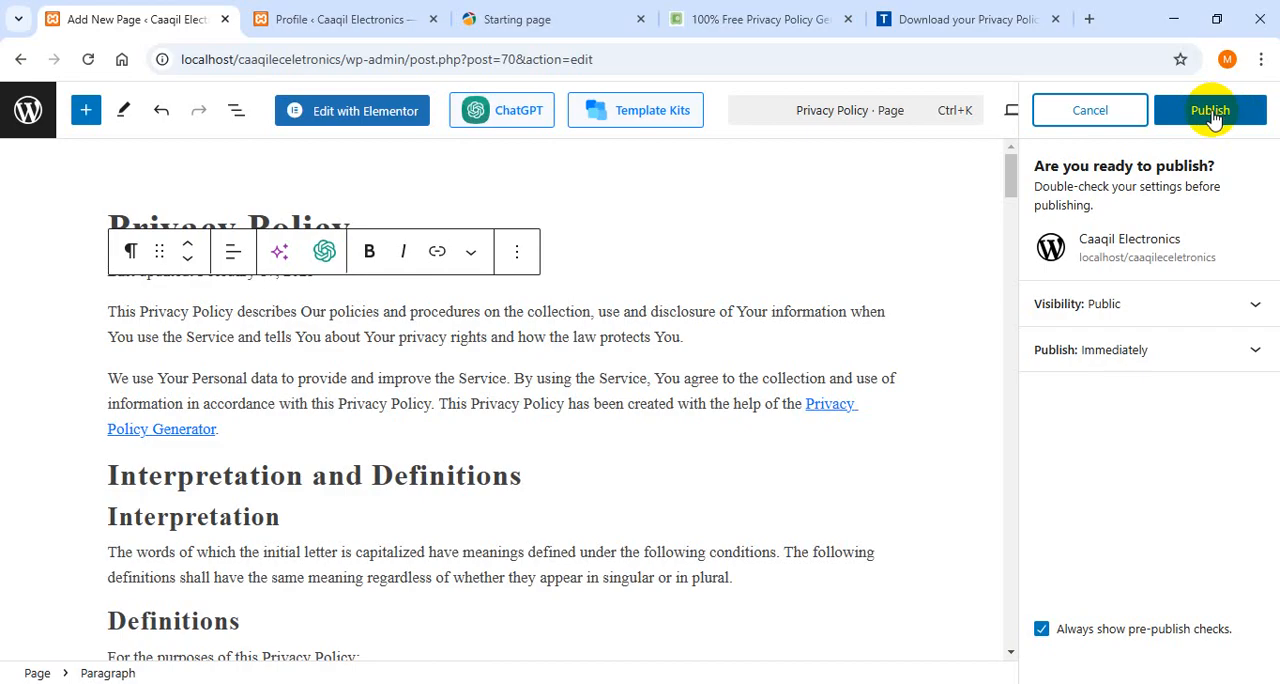
pyautogui.click(1185, 122)
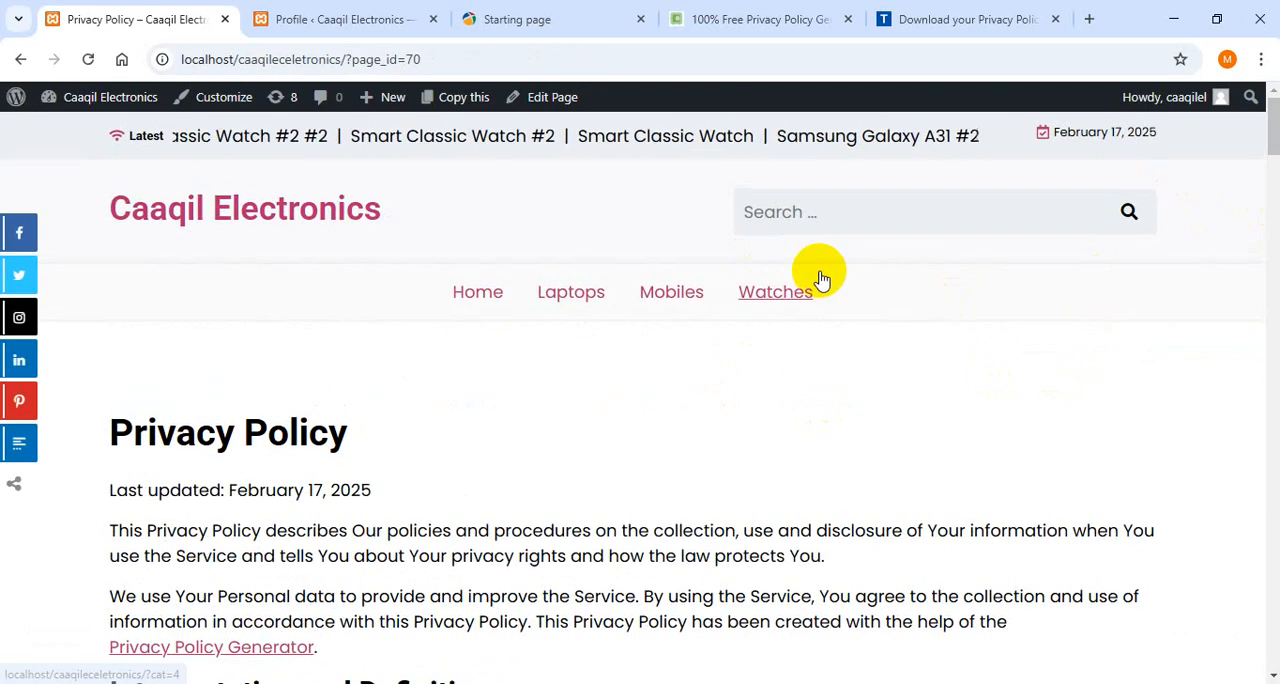
pyautogui.scroll(-4, 1257, 137)
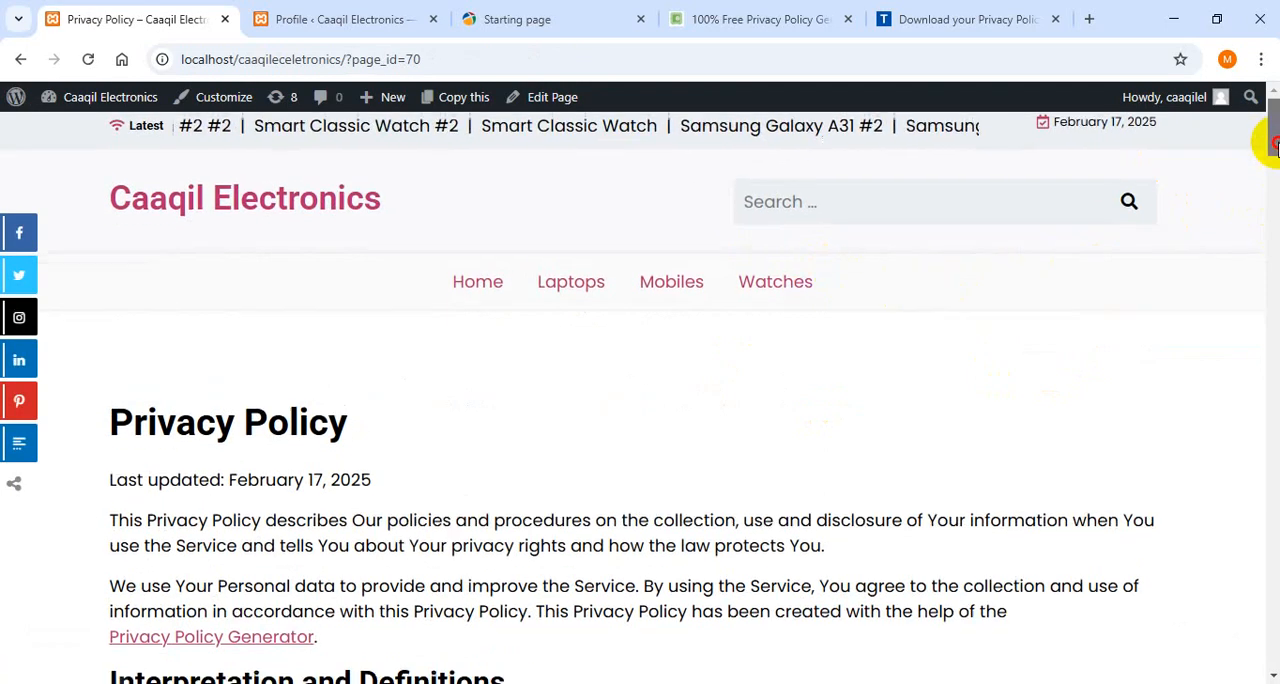
pyautogui.scroll(-10, 640, 400)
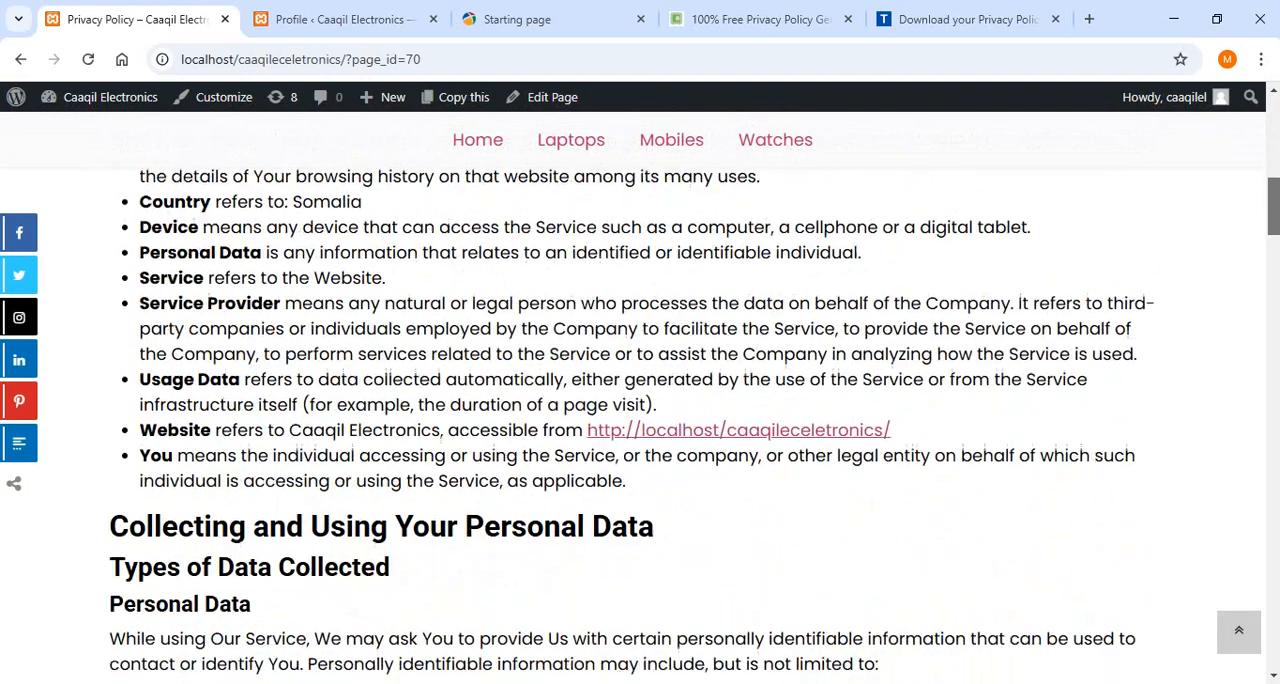
pyautogui.scroll(-15, 640, 400)
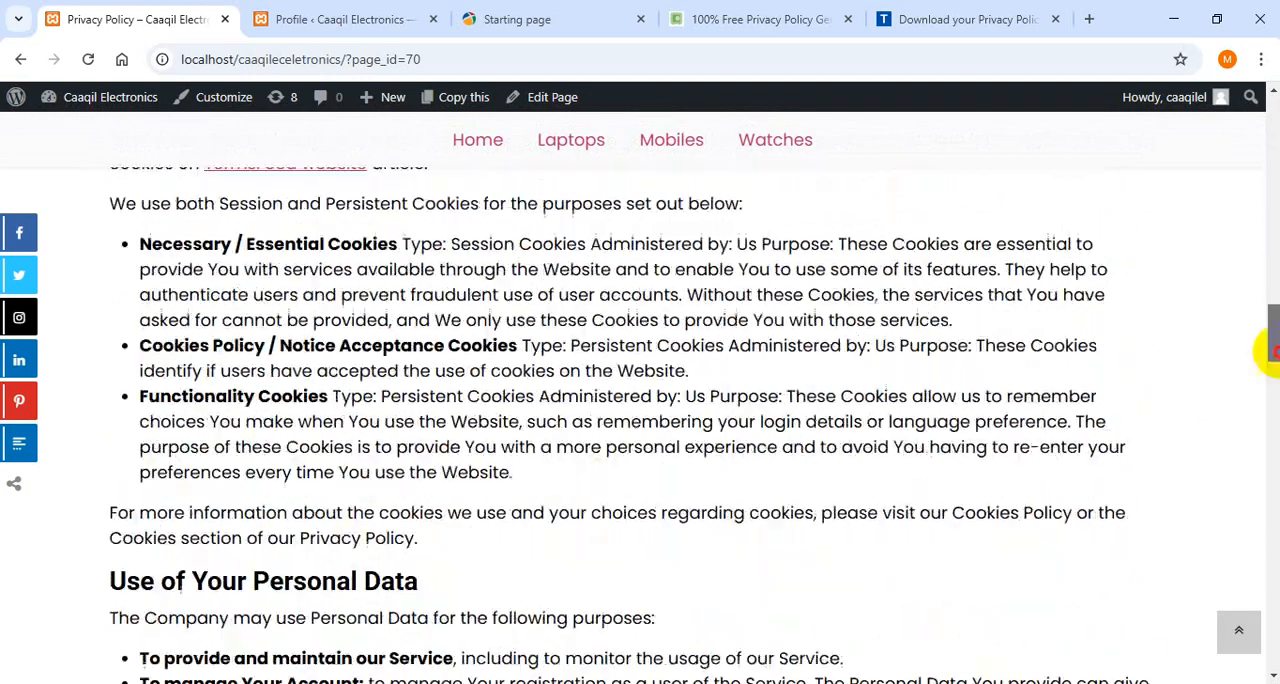
pyautogui.scroll(-15, 1266, 634)
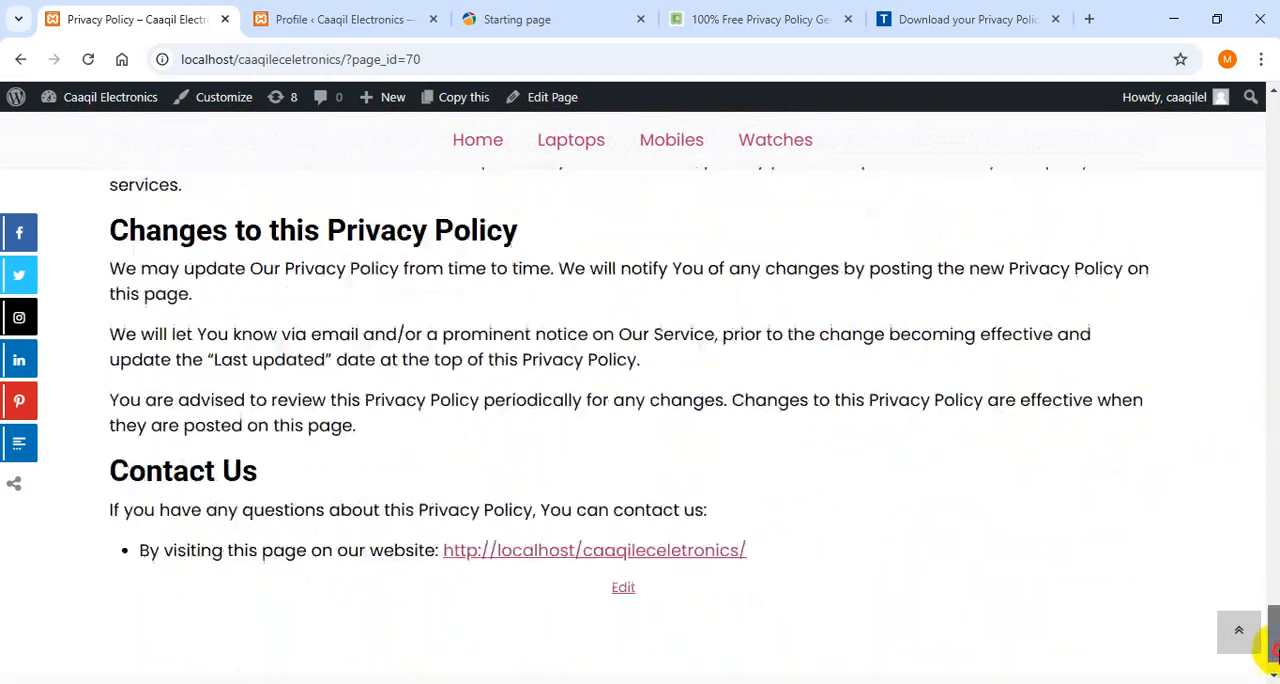
pyautogui.moveTo(1273, 655); pyautogui.dragTo(1266, 105)
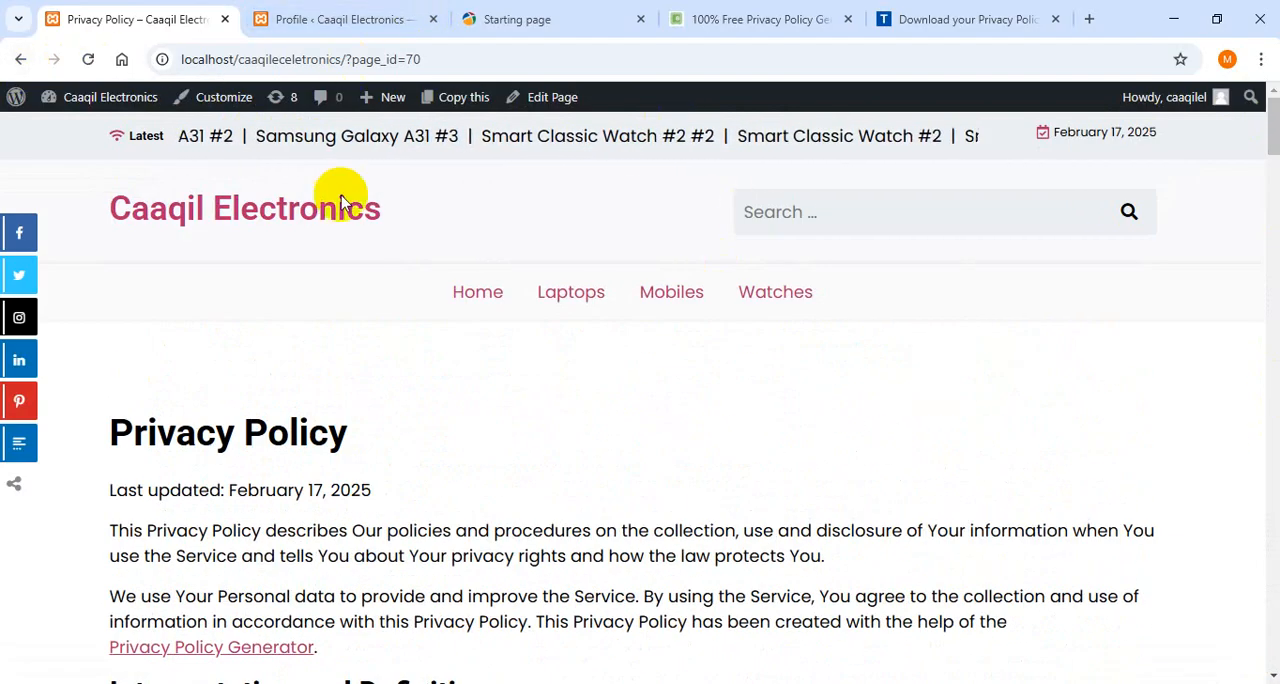
# - Return to the WordPress list of pages and dismiss the theme offer and plugin update notices
pyautogui.click(21, 60)
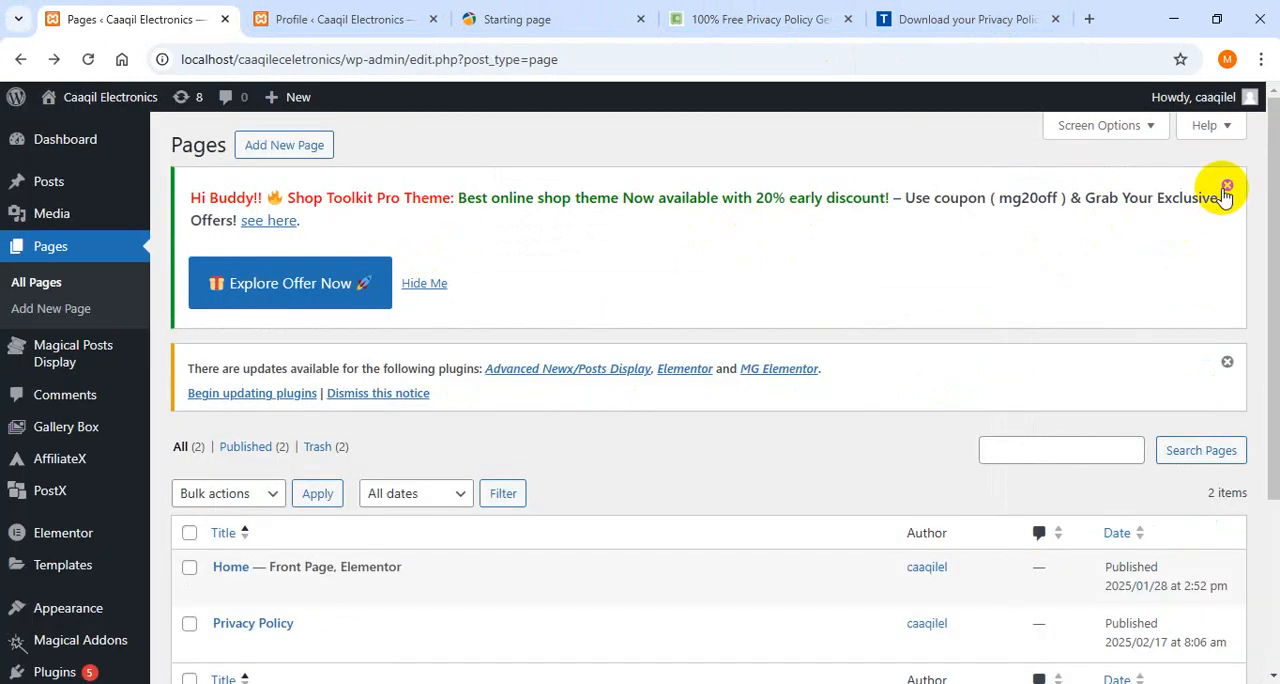
pyautogui.click(1226, 188)
pyautogui.click(1227, 188)
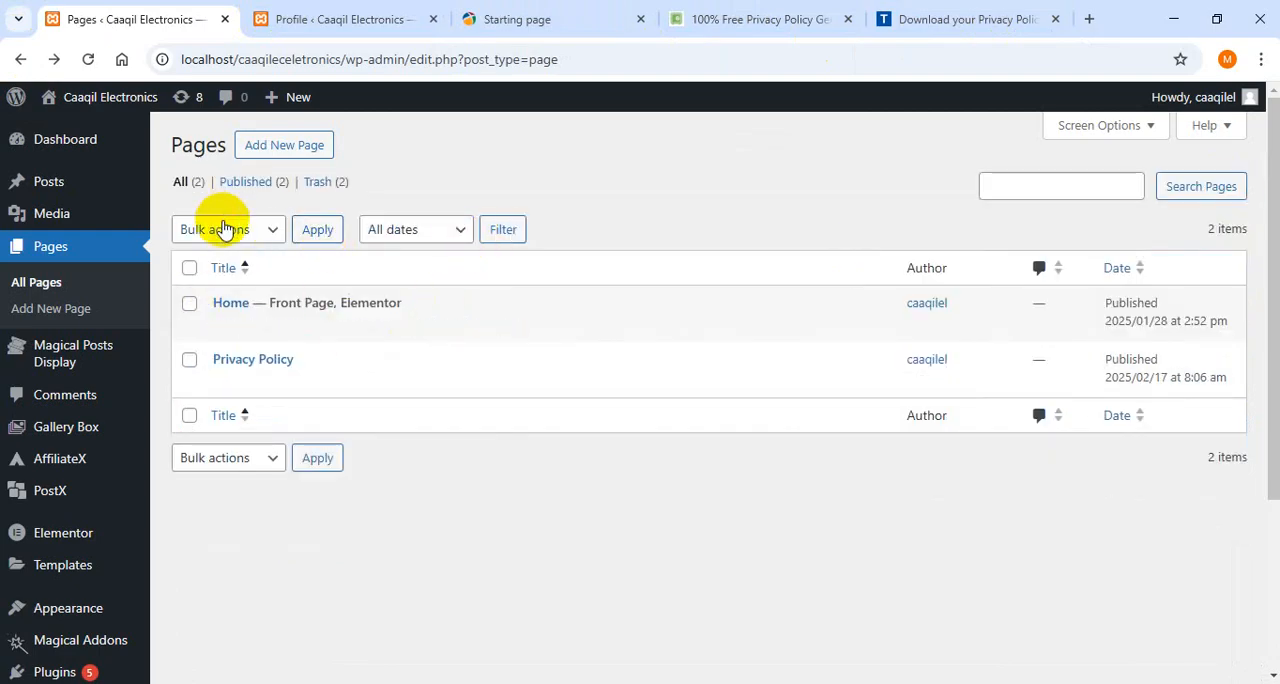
# - Add a new page titled Disclaimer and start an empty paragraph in its body
pyautogui.click(287, 147)
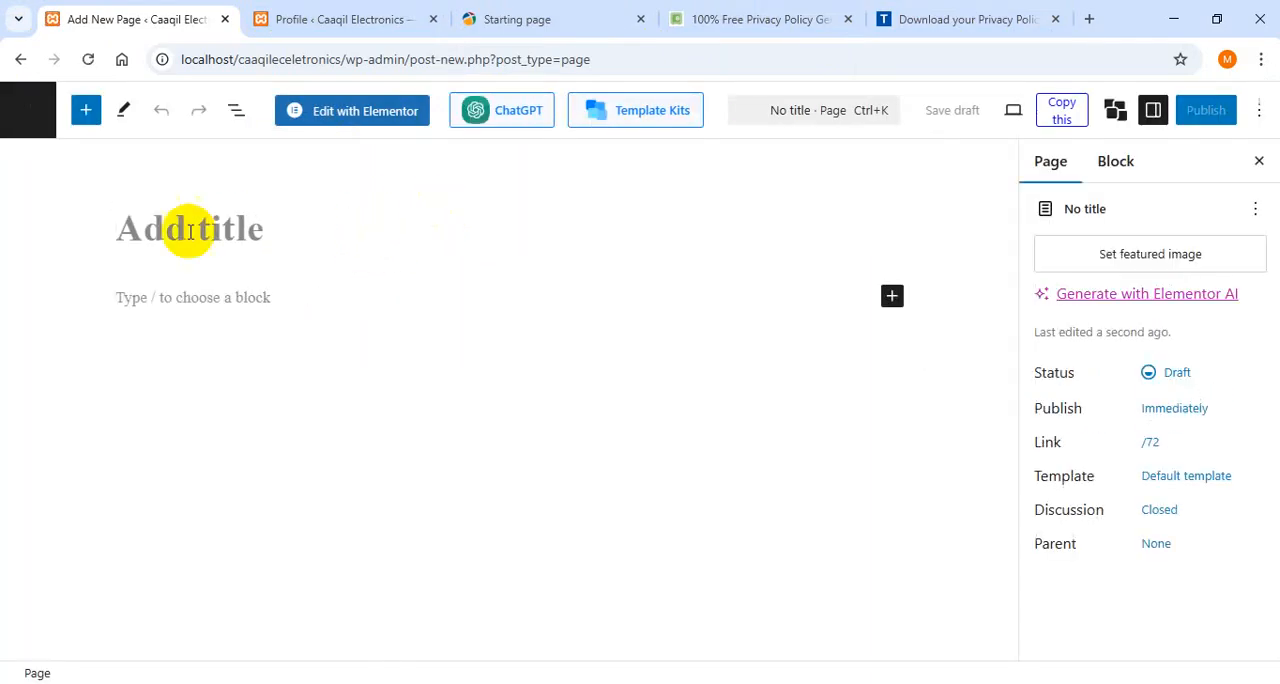
pyautogui.write('D')
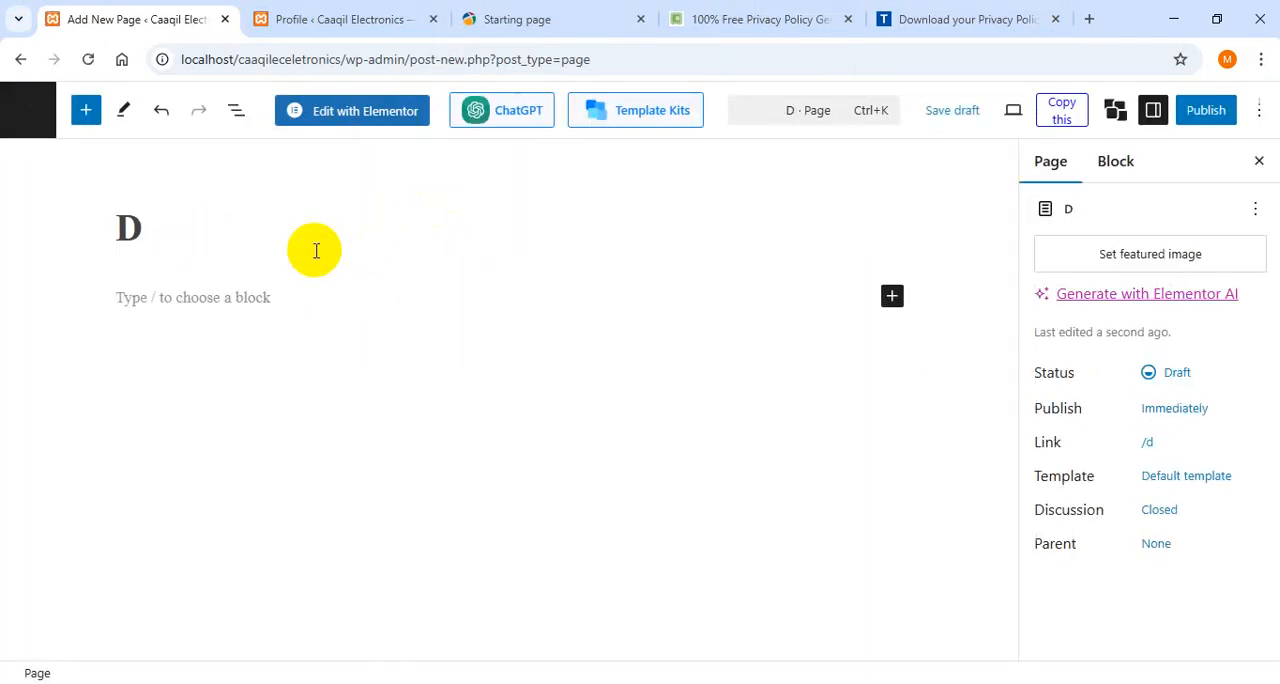
pyautogui.write('uscl')
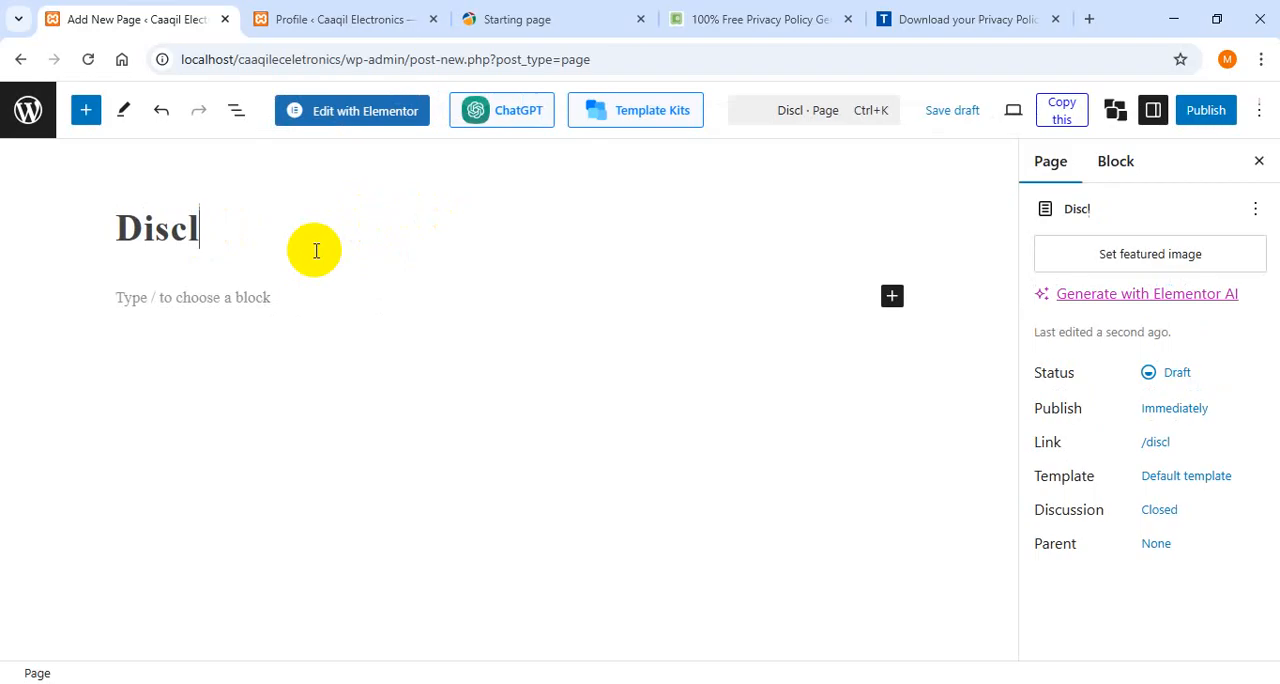
pyautogui.write('aimer')
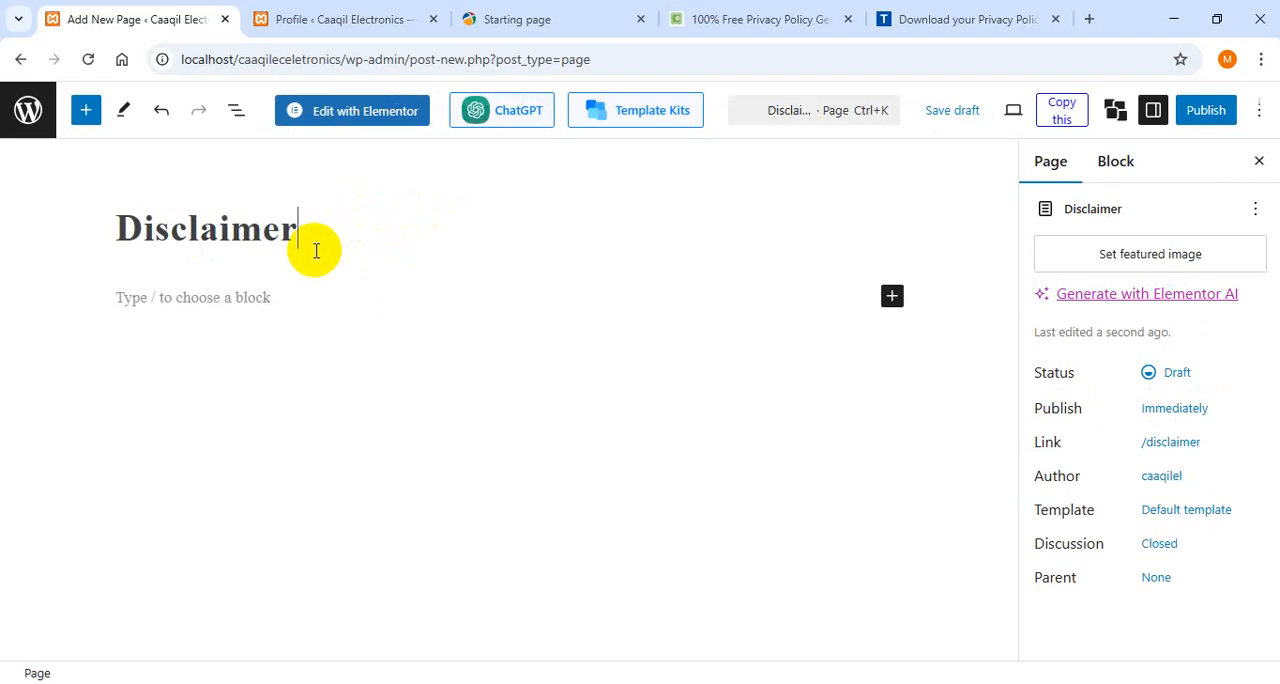
pyautogui.click(378, 280)
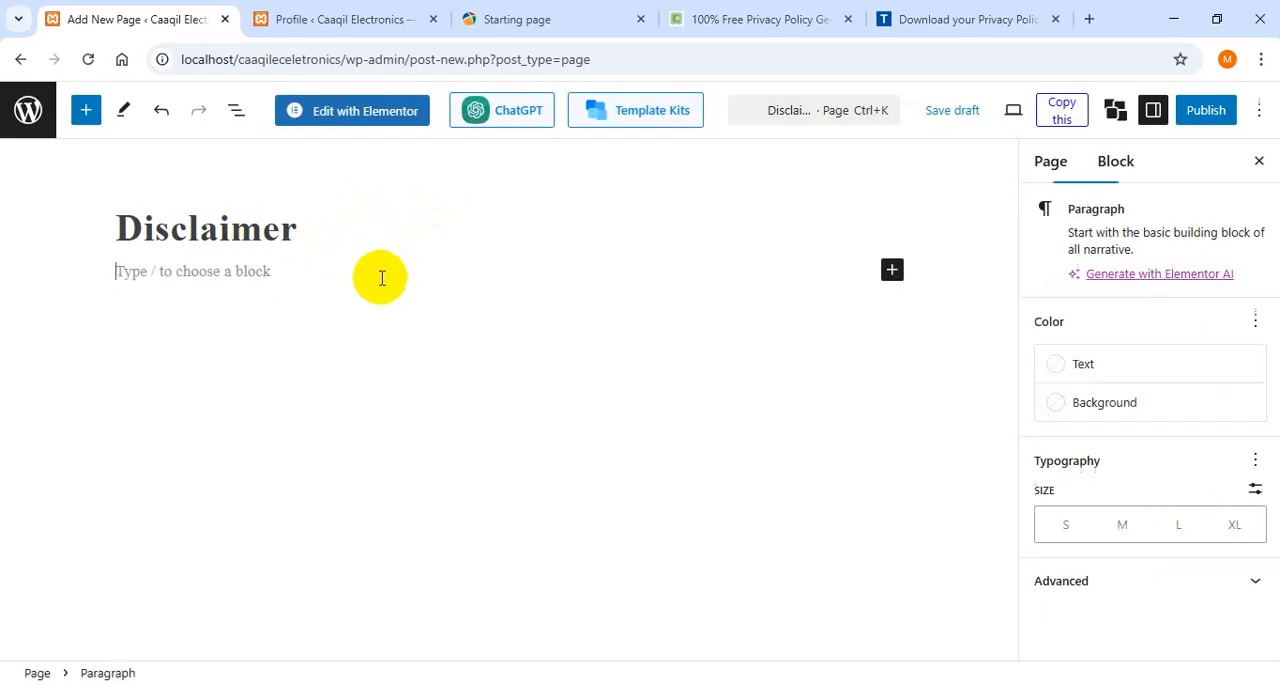
# - Close the TermsFeed download page and the Privacy Policy Generator website
pyautogui.click(914, 19)
pyautogui.click(762, 12)
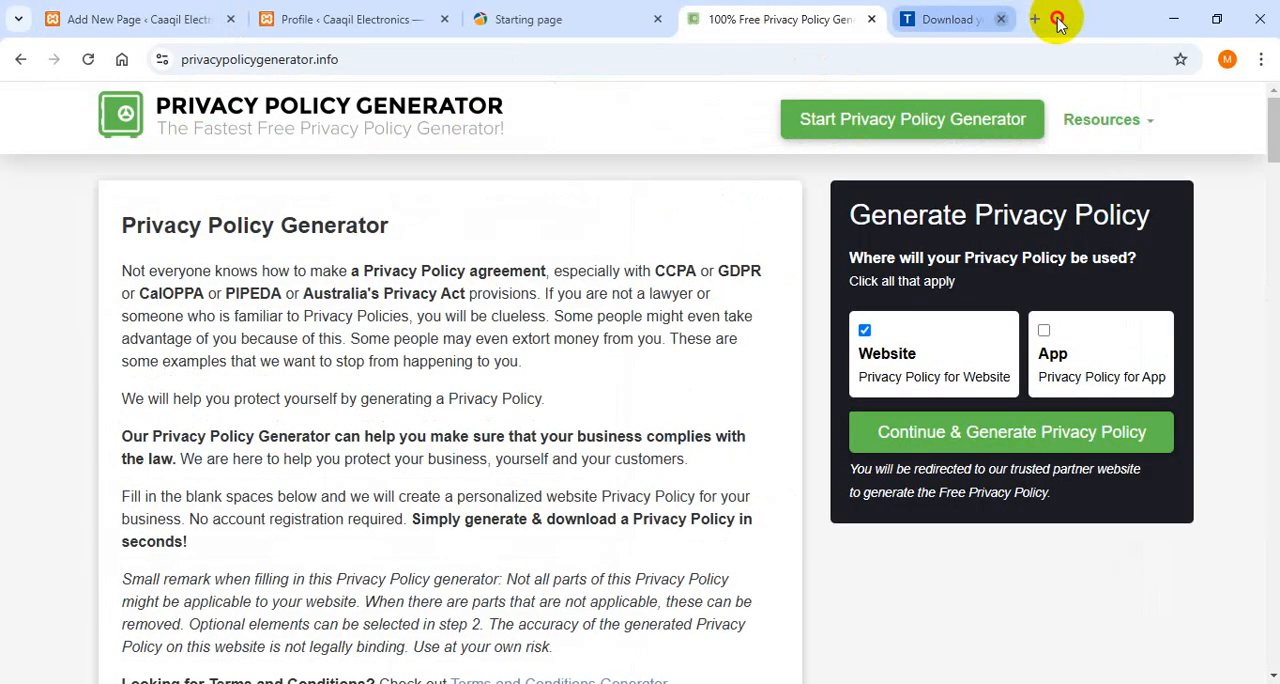
pyautogui.click(1055, 19)
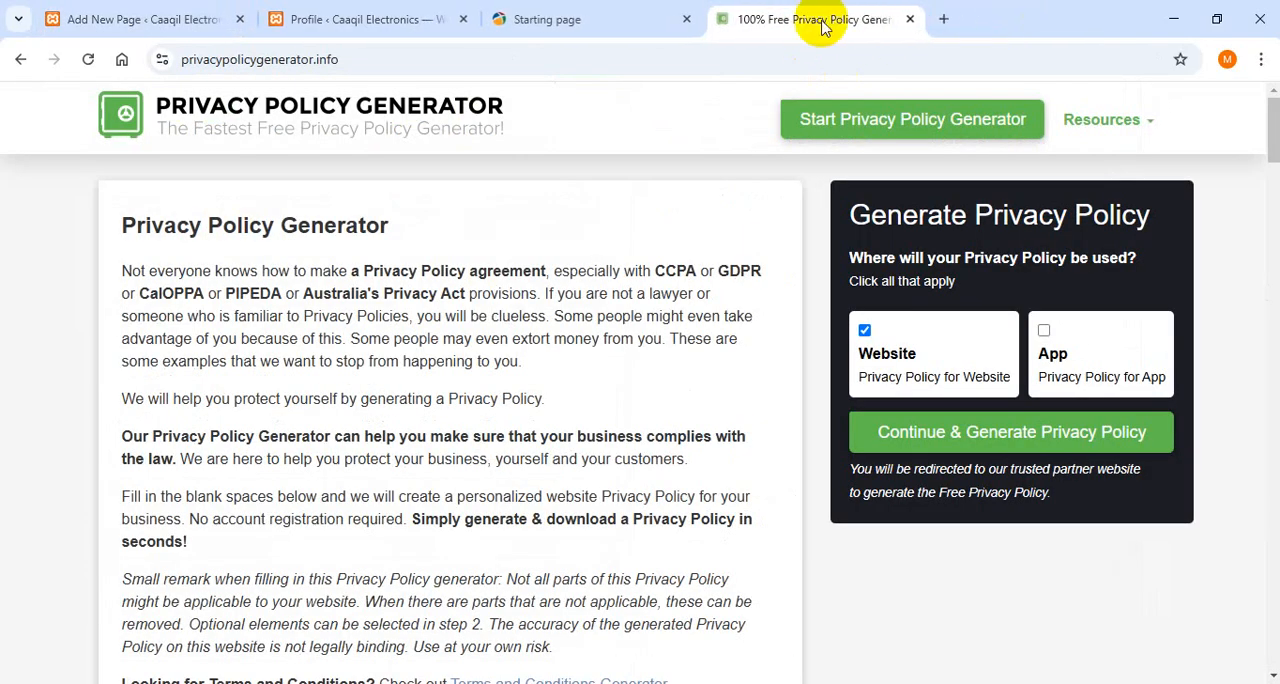
pyautogui.click(910, 19)
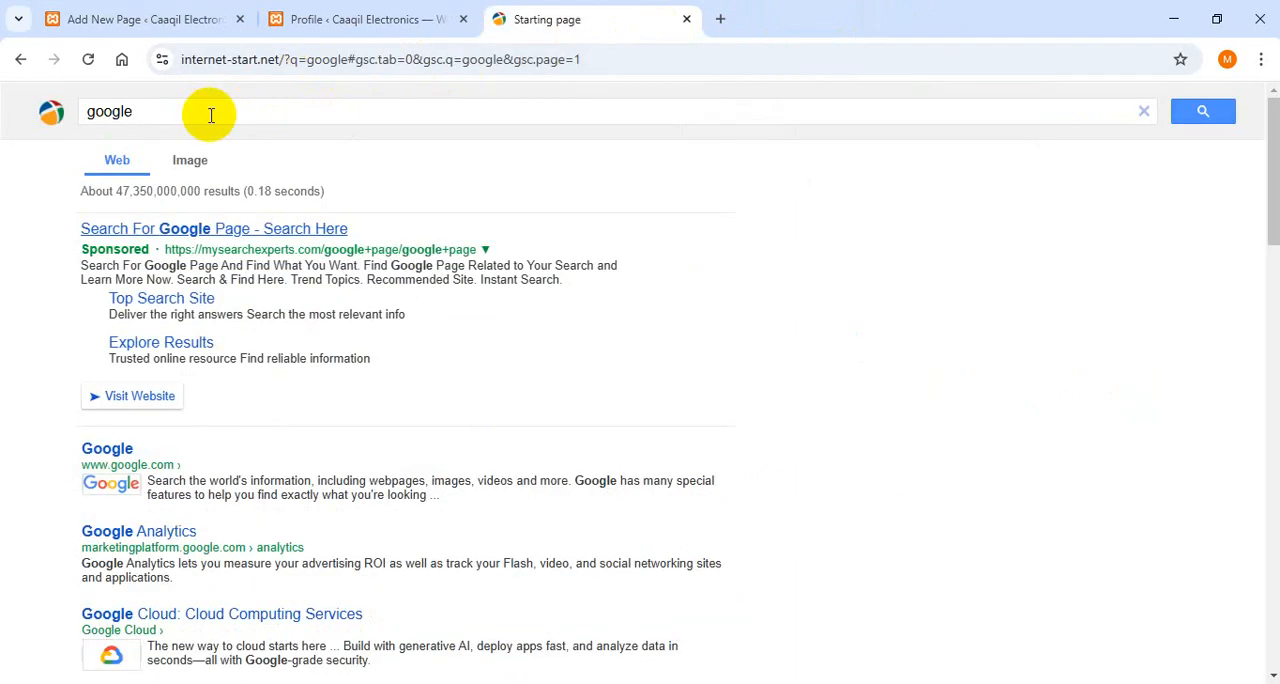
# - Open Google in a new browser tab and begin a new search
pyautogui.hotkey('ctrl', 't')
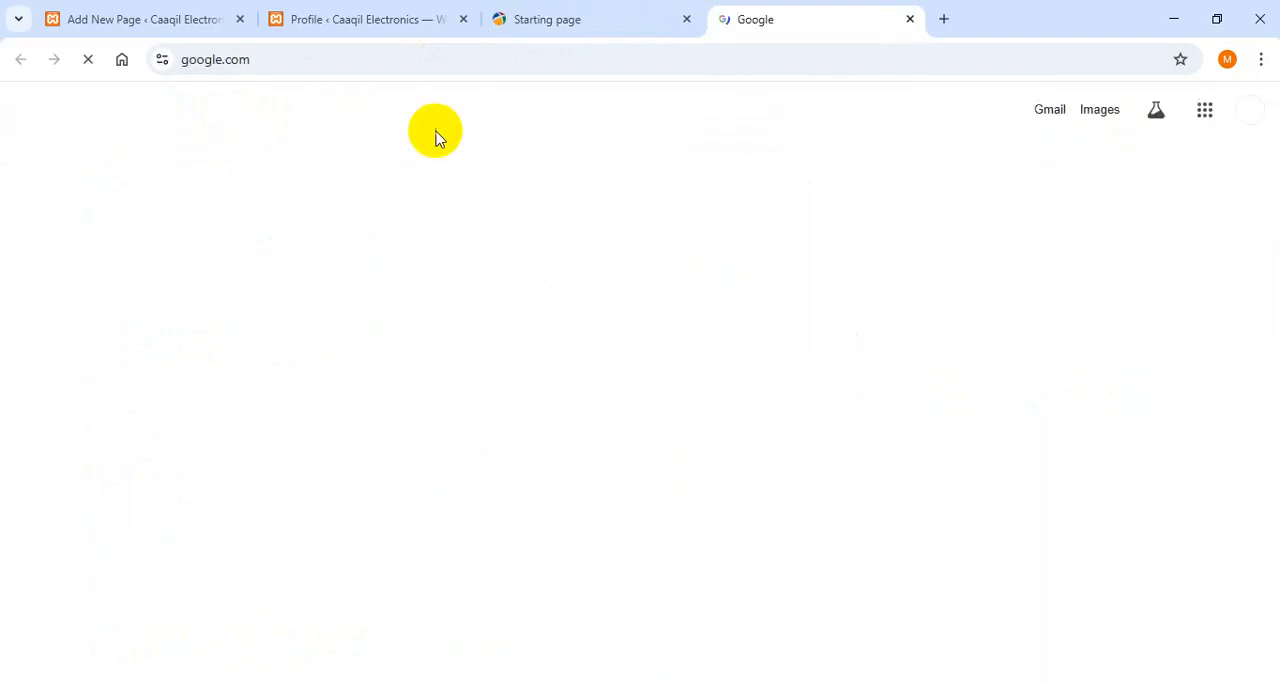
pyautogui.click(590, 272)
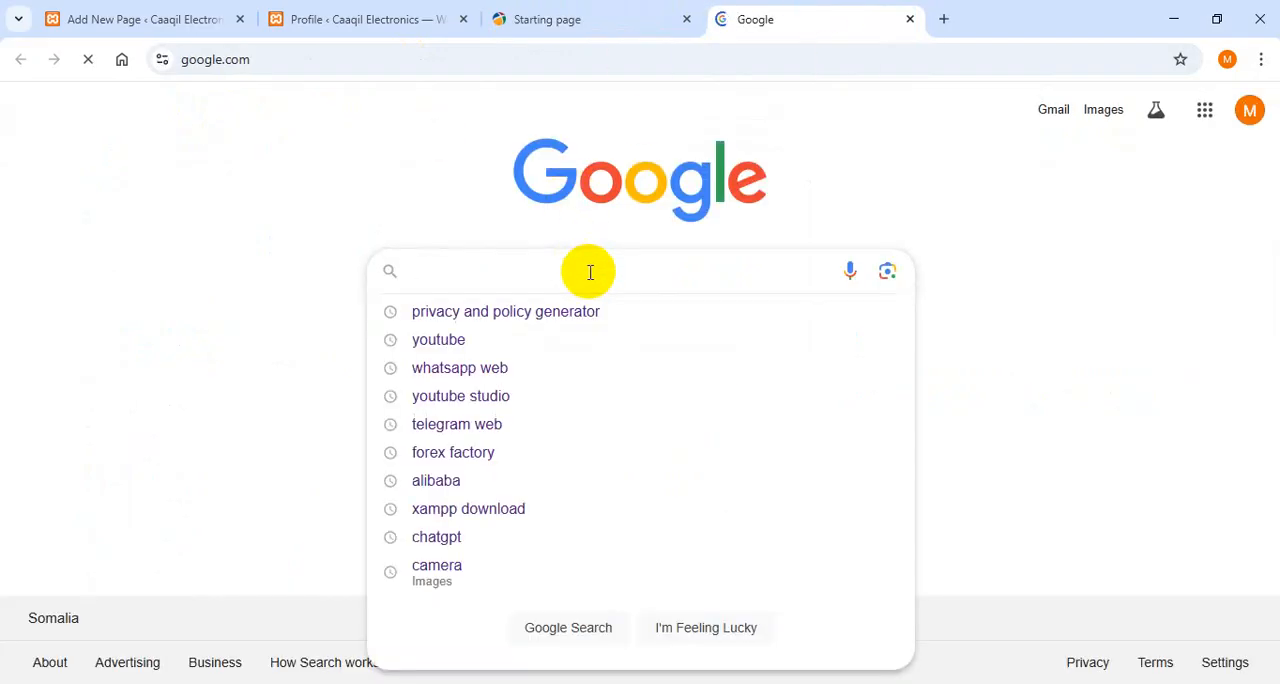
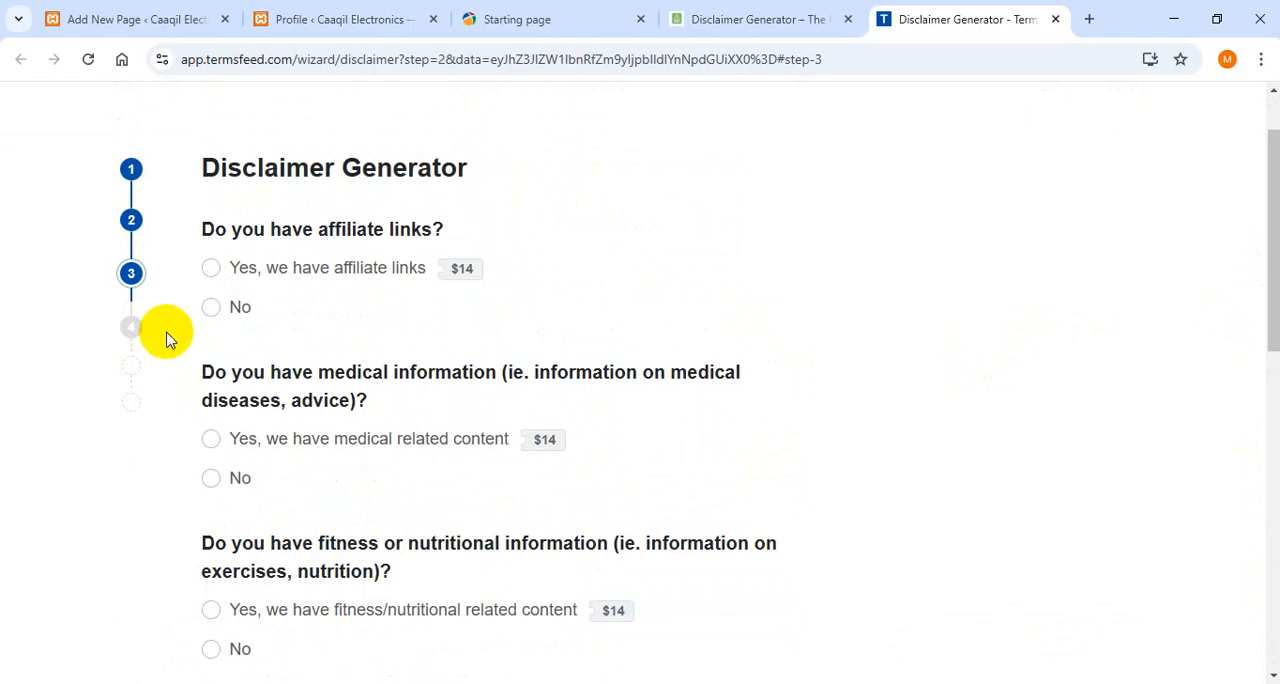
# - Answer No to the affiliate links, medical, fitness or nutritional information, ads and paid reviews questions in the Disclaimer Generator
pyautogui.click(213, 309)
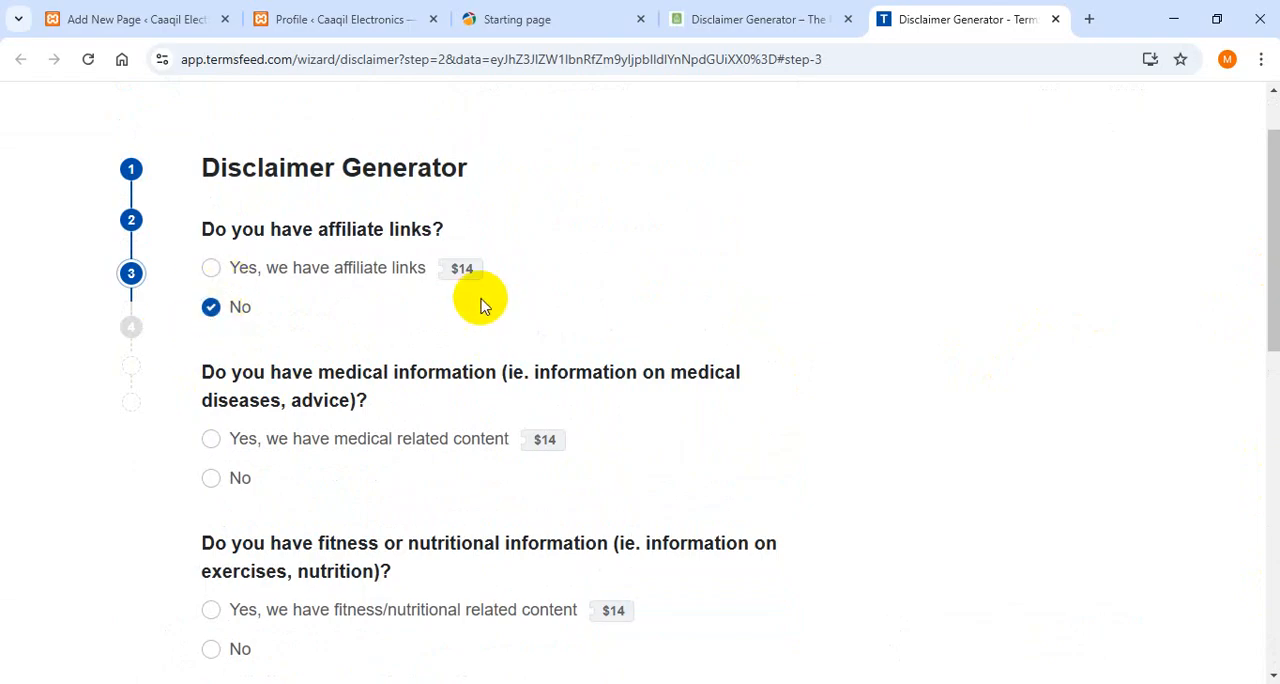
pyautogui.click(214, 478)
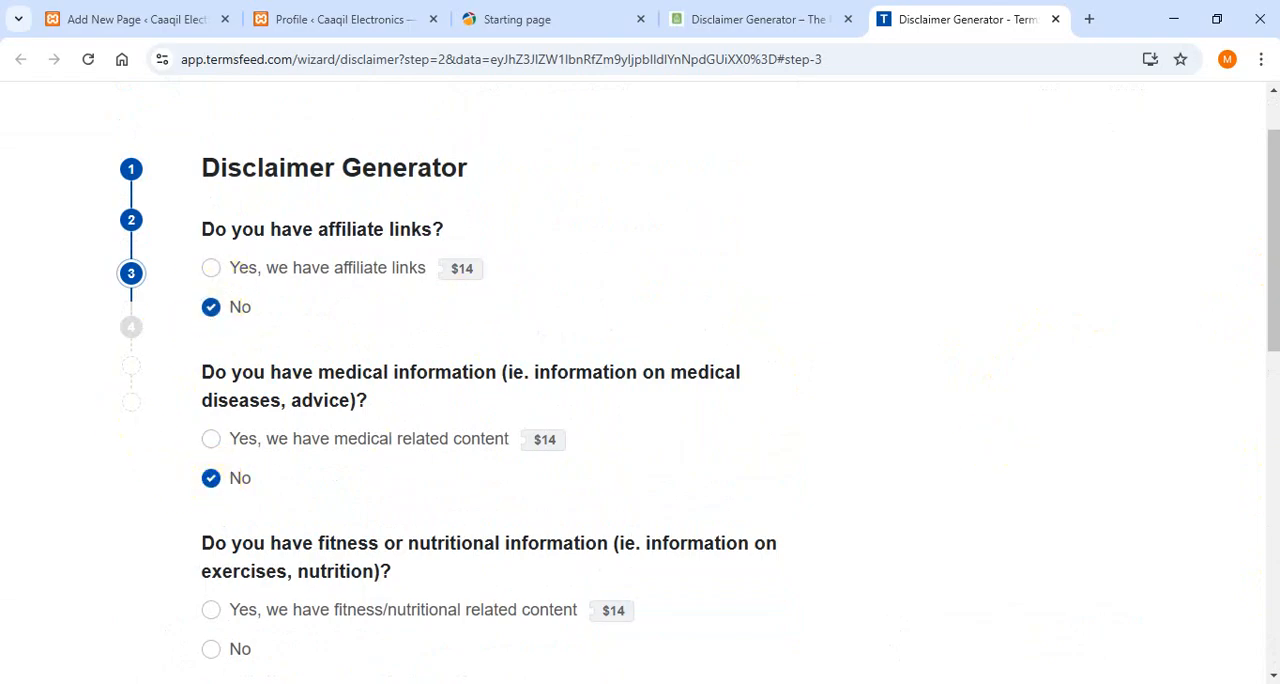
pyautogui.scroll(-3, 1266, 336)
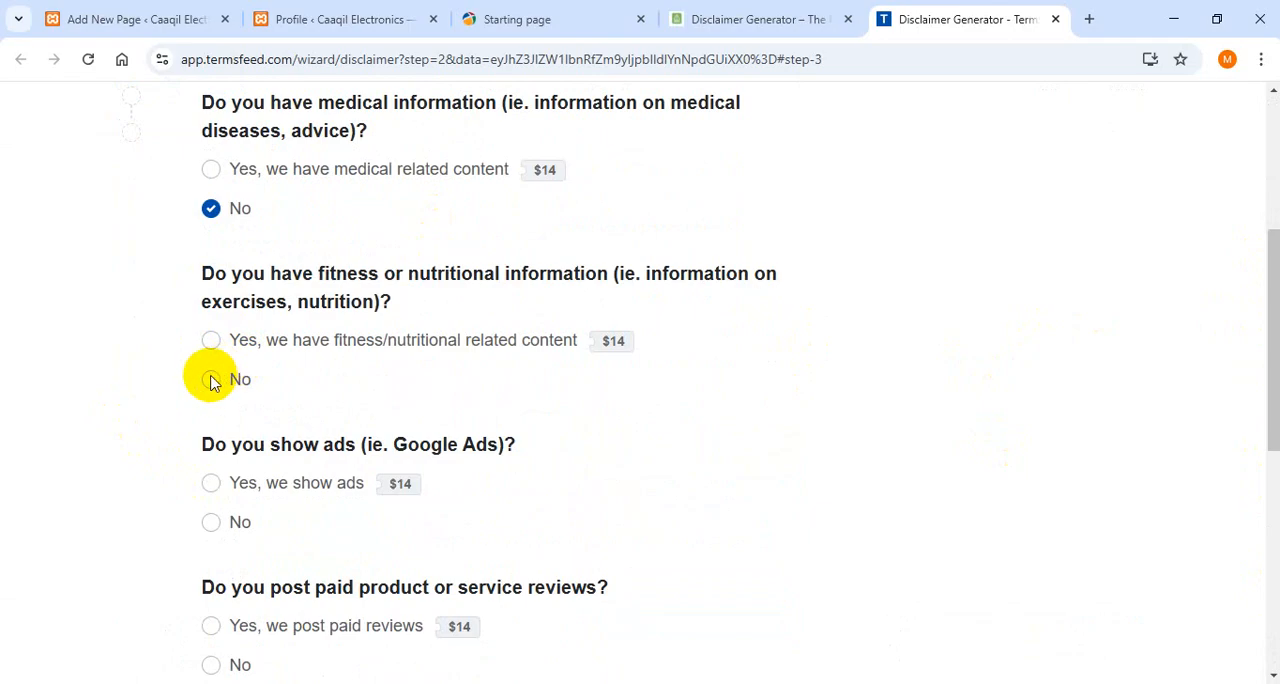
pyautogui.scroll(-3, 1266, 300)
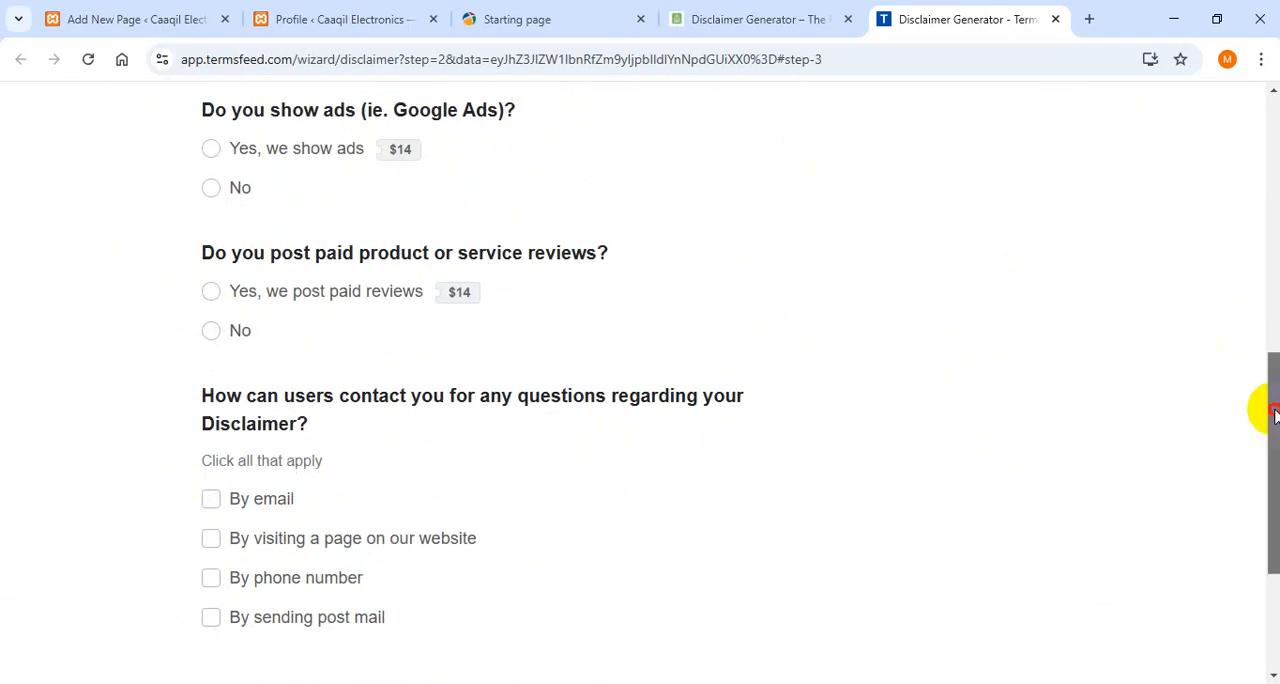
pyautogui.moveTo(1266, 409); pyautogui.dragTo(1263, 348)
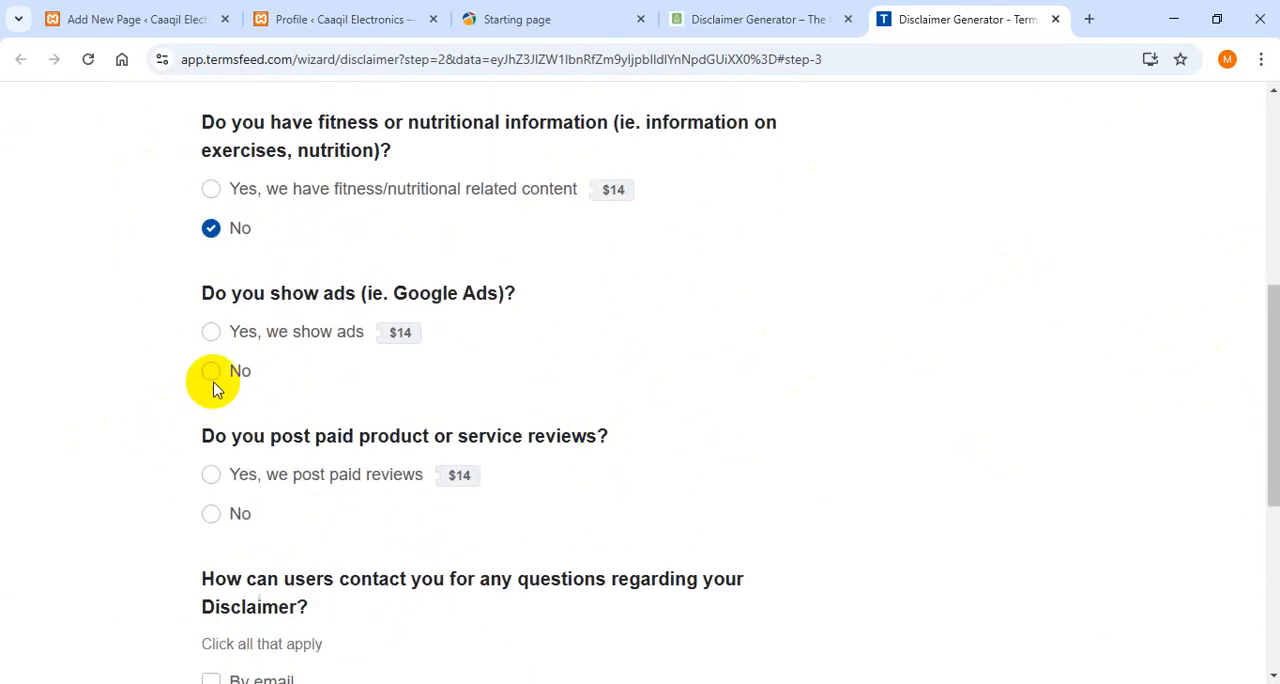
pyautogui.click(211, 512)
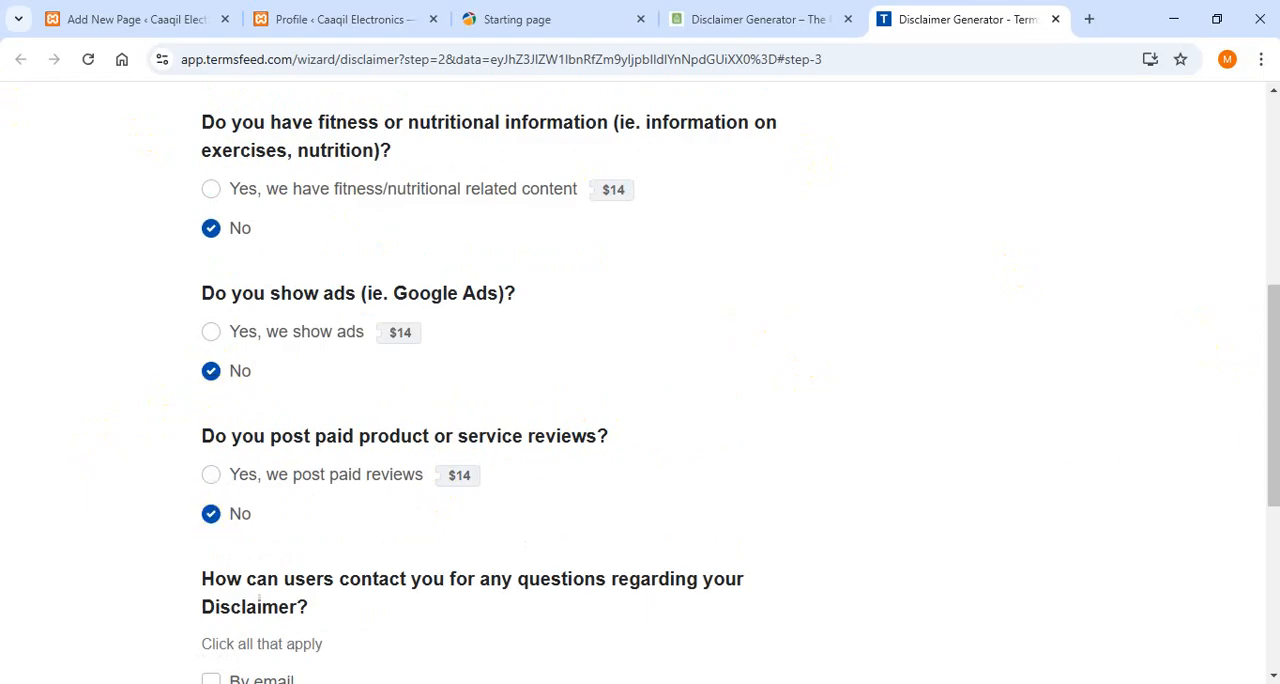
pyautogui.moveTo(1271, 414); pyautogui.dragTo(1271, 550)
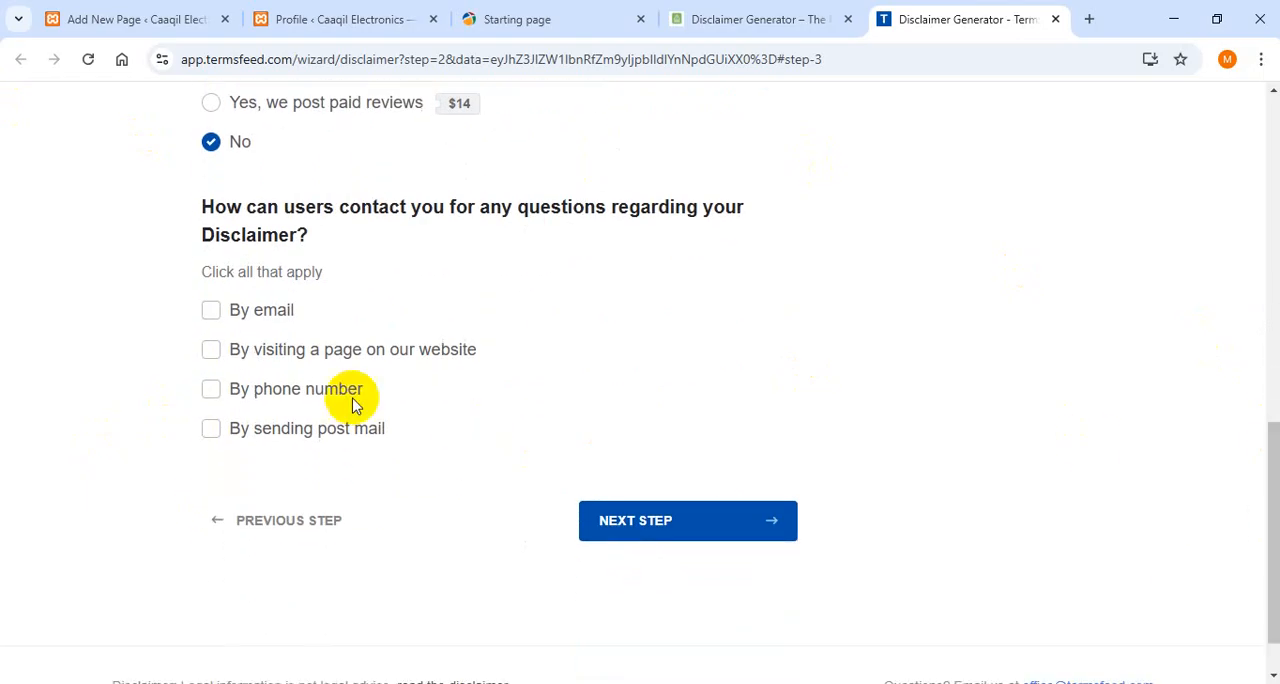
pyautogui.click(212, 352)
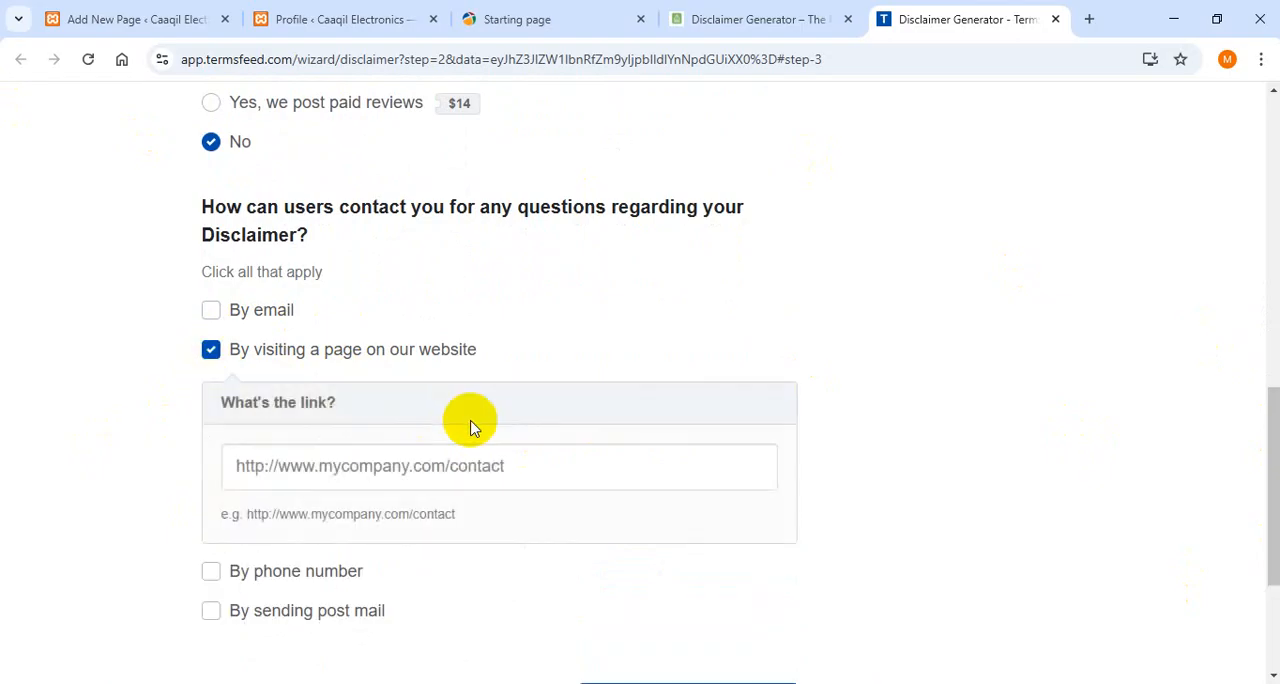
pyautogui.click(428, 465)
pyautogui.press('super+v')
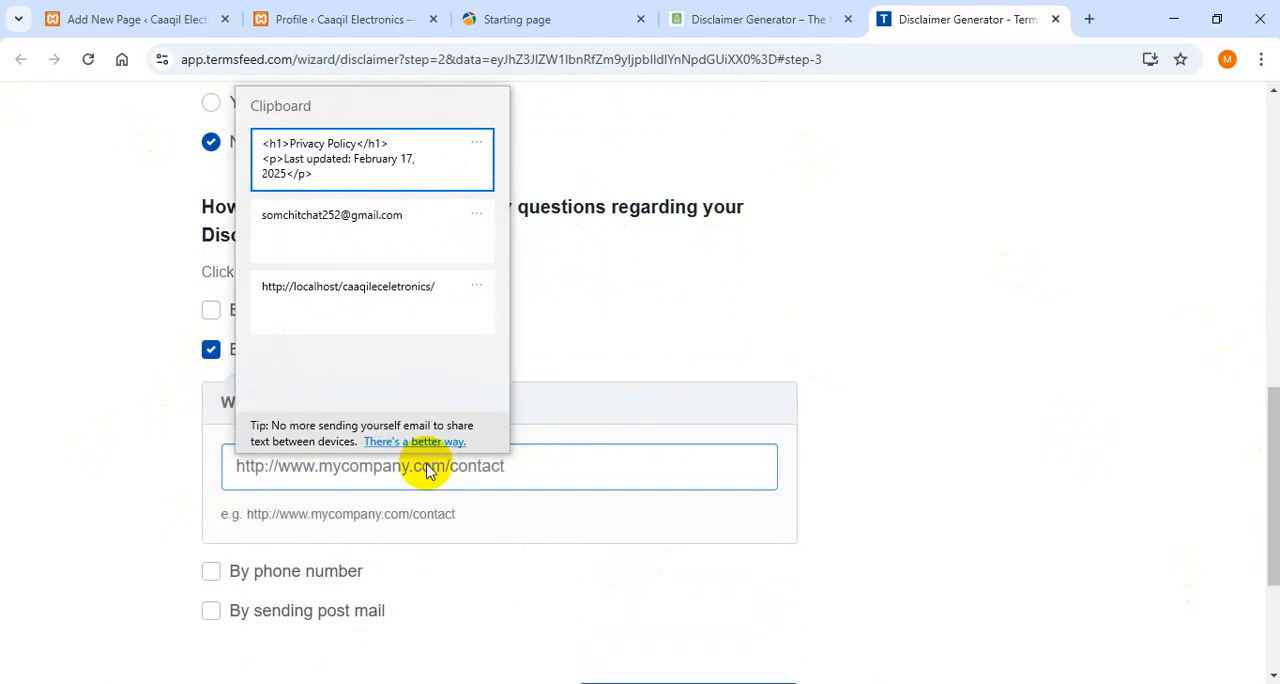
pyautogui.click(410, 303)
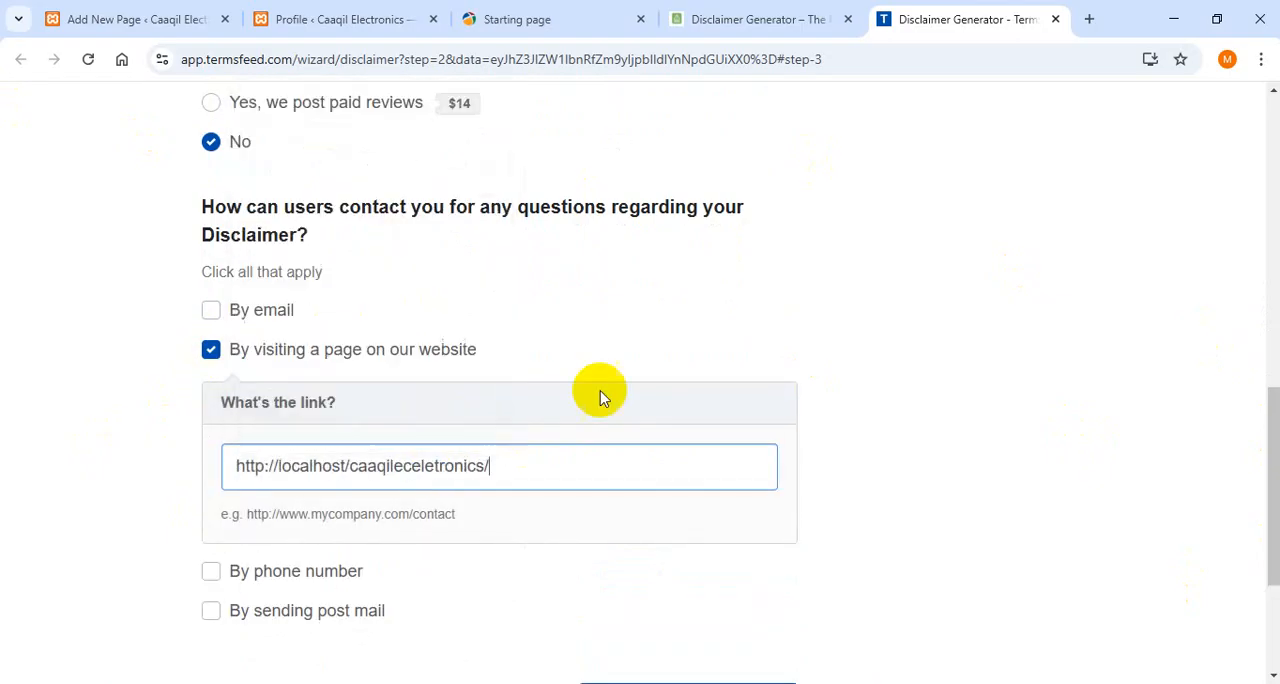
pyautogui.moveTo(1271, 394); pyautogui.dragTo(1275, 507)
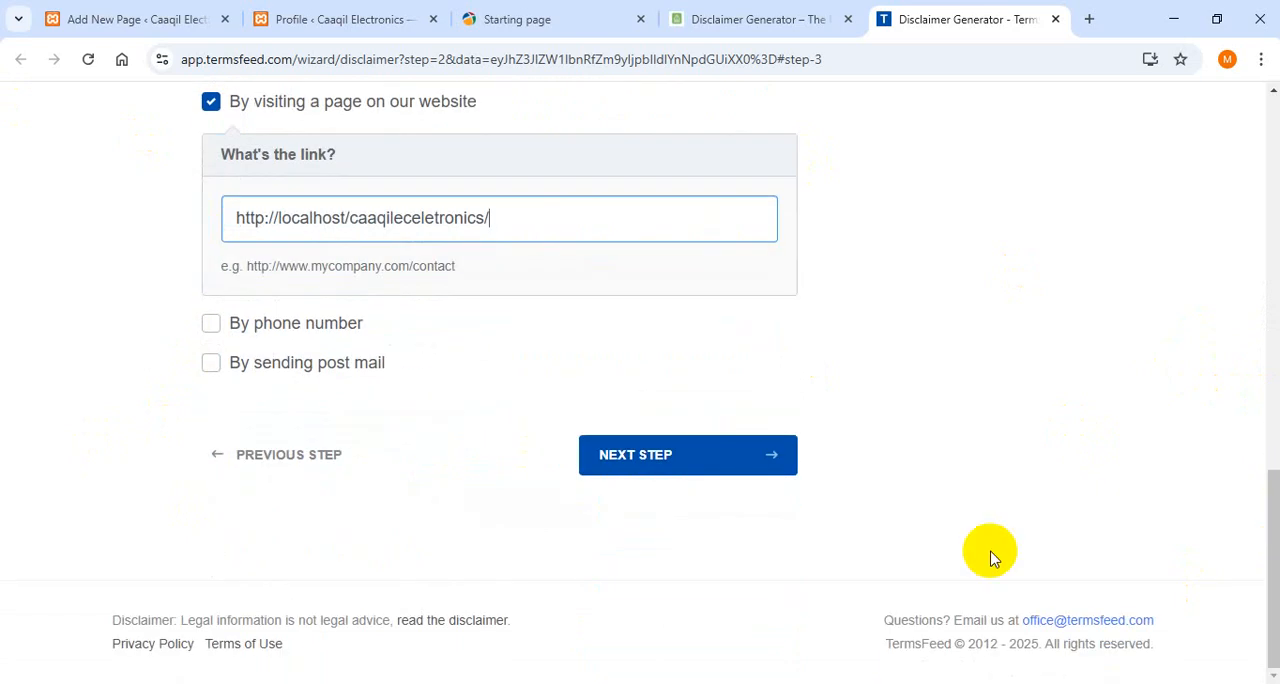
pyautogui.click(684, 455)
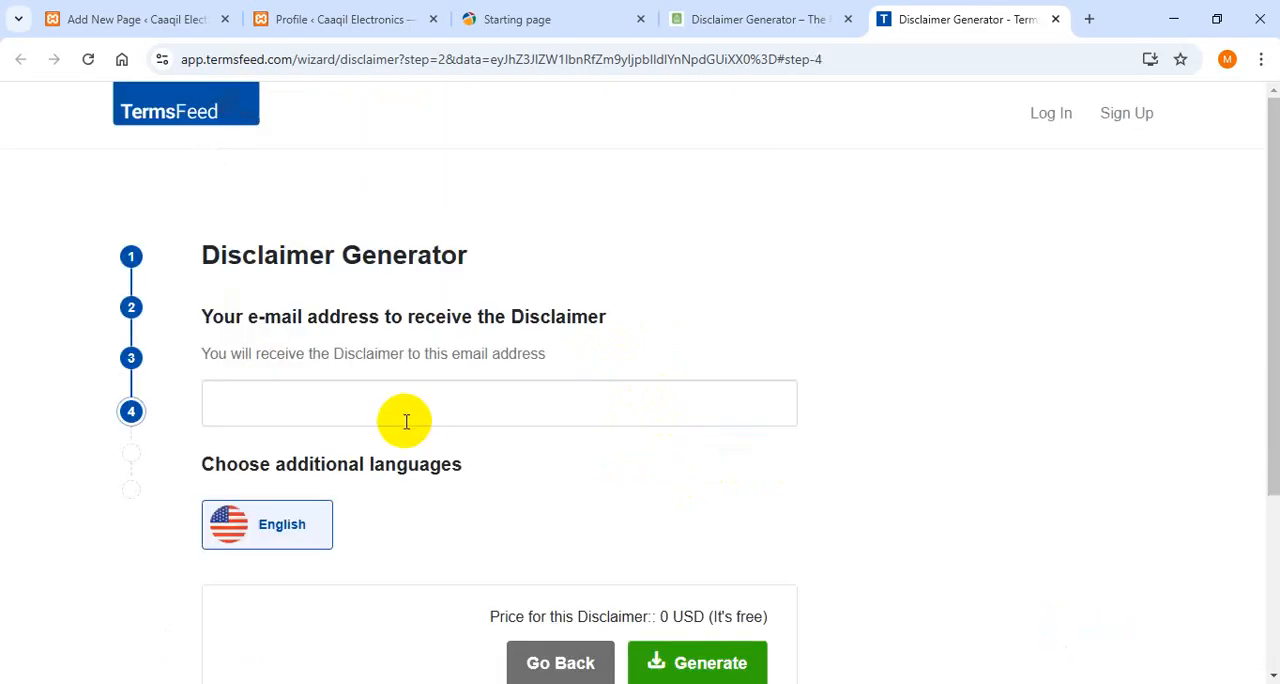
# - Enter the e-mail address for receiving the disclaimer and generate the free English version
pyautogui.click(311, 413)
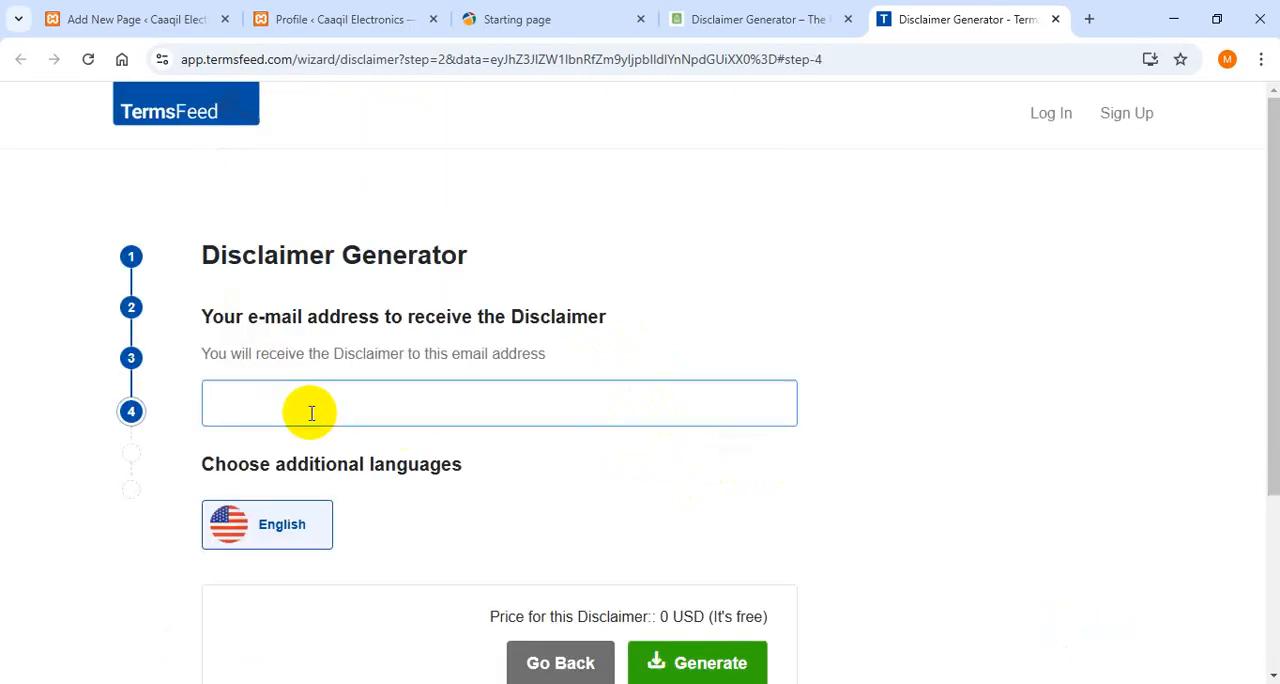
pyautogui.press('super+v')
pyautogui.click(314, 180)
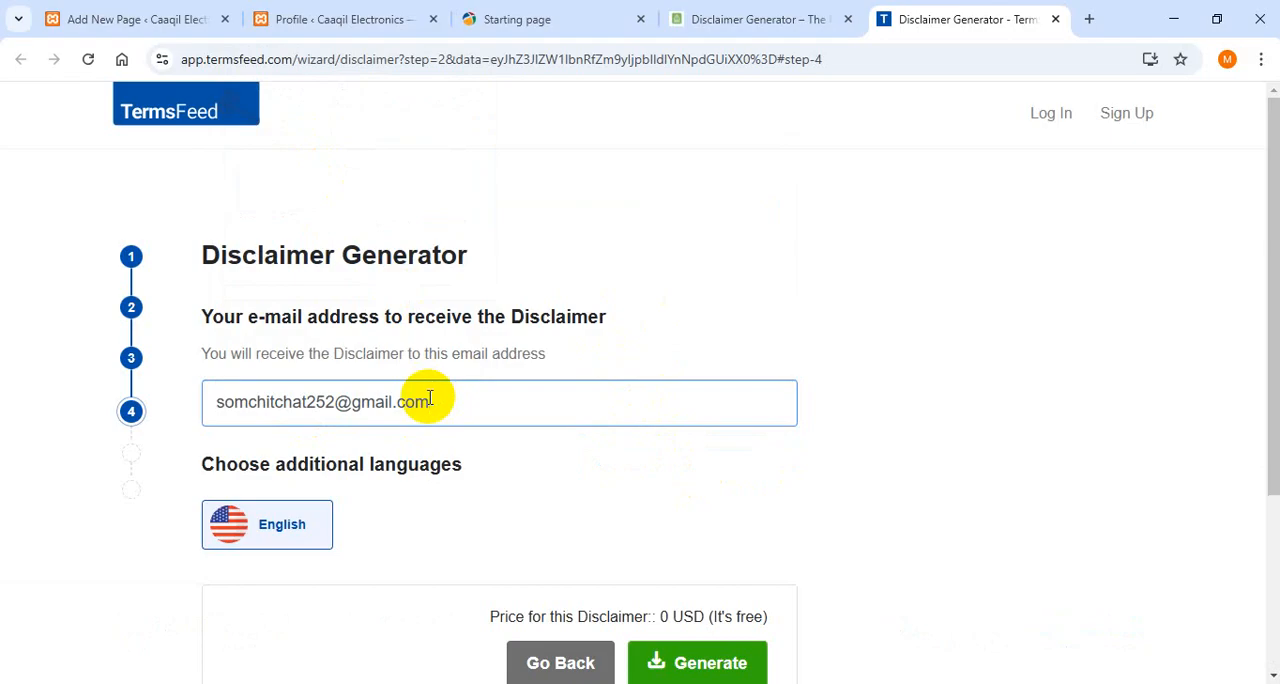
pyautogui.scroll(-2, 1260, 343)
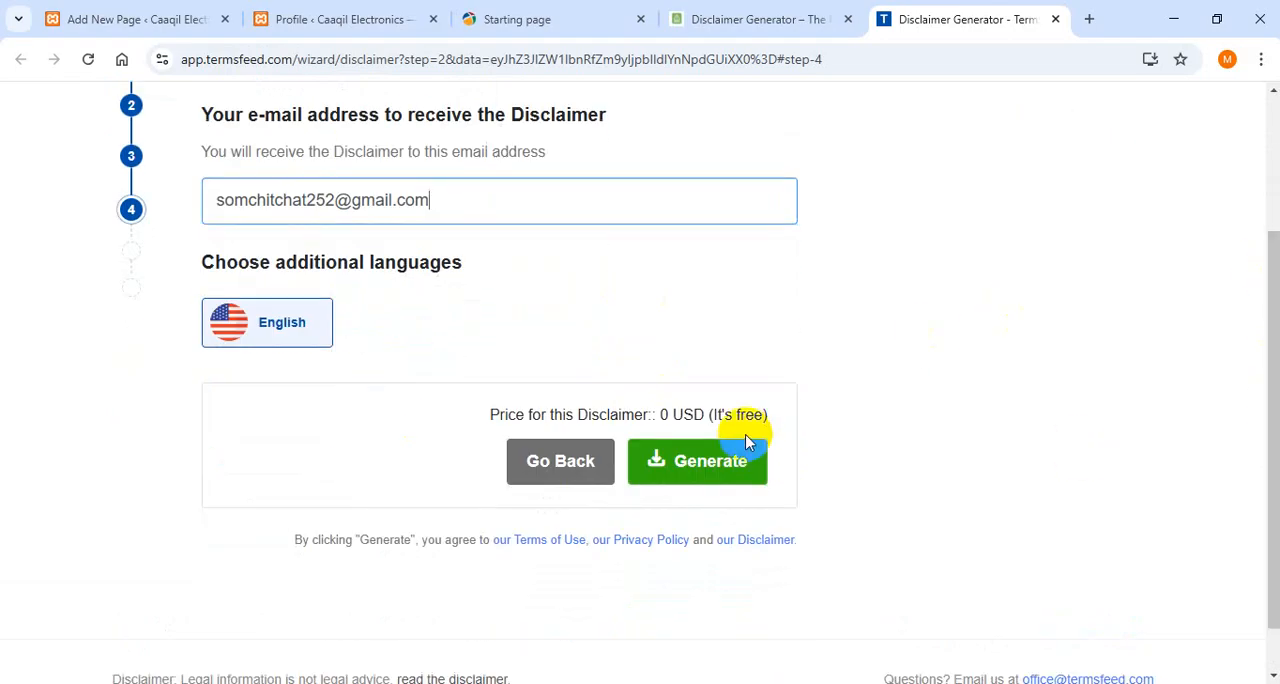
pyautogui.click(718, 458)
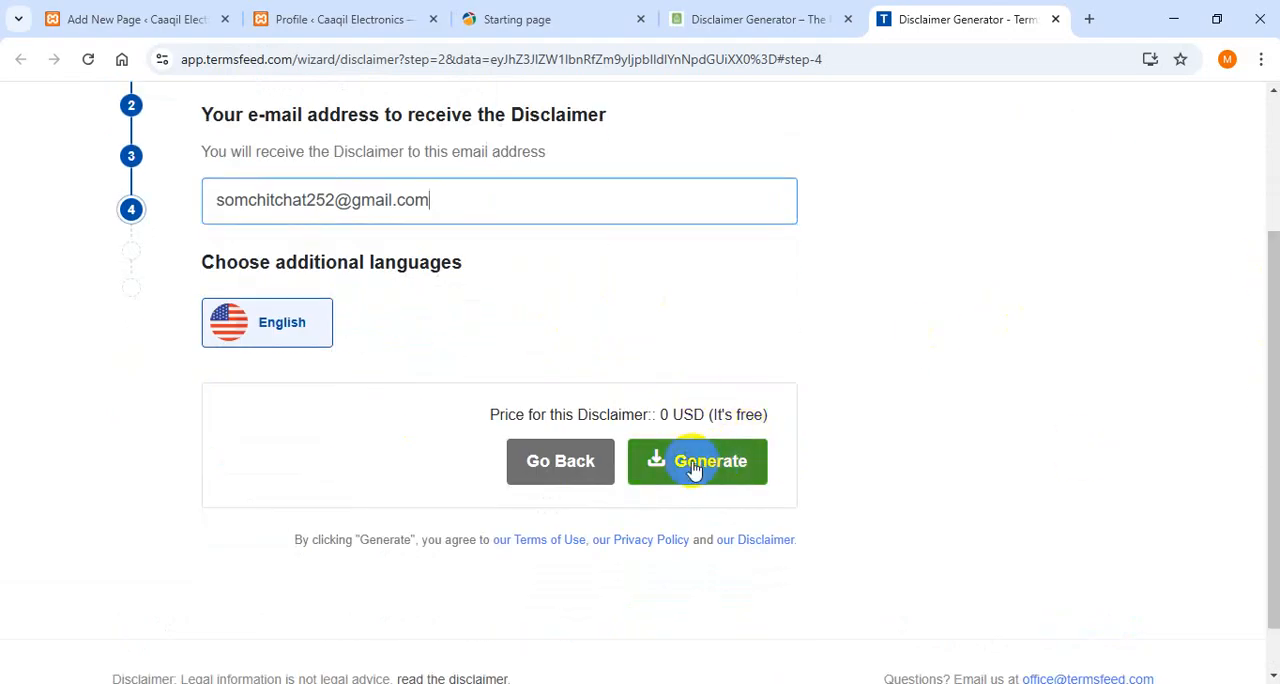
pyautogui.click(708, 462)
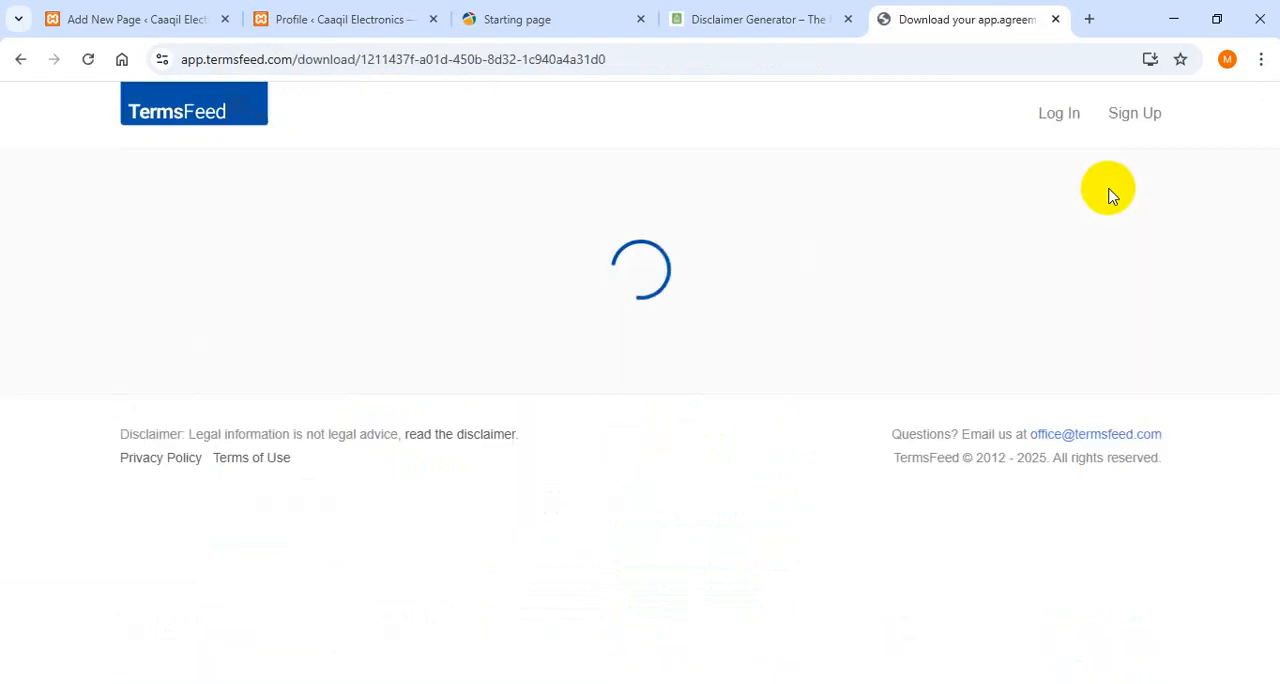
# - Copy the generated disclaimer's full HTML code to the clipboard
pyautogui.scroll(-4, 1275, 340)
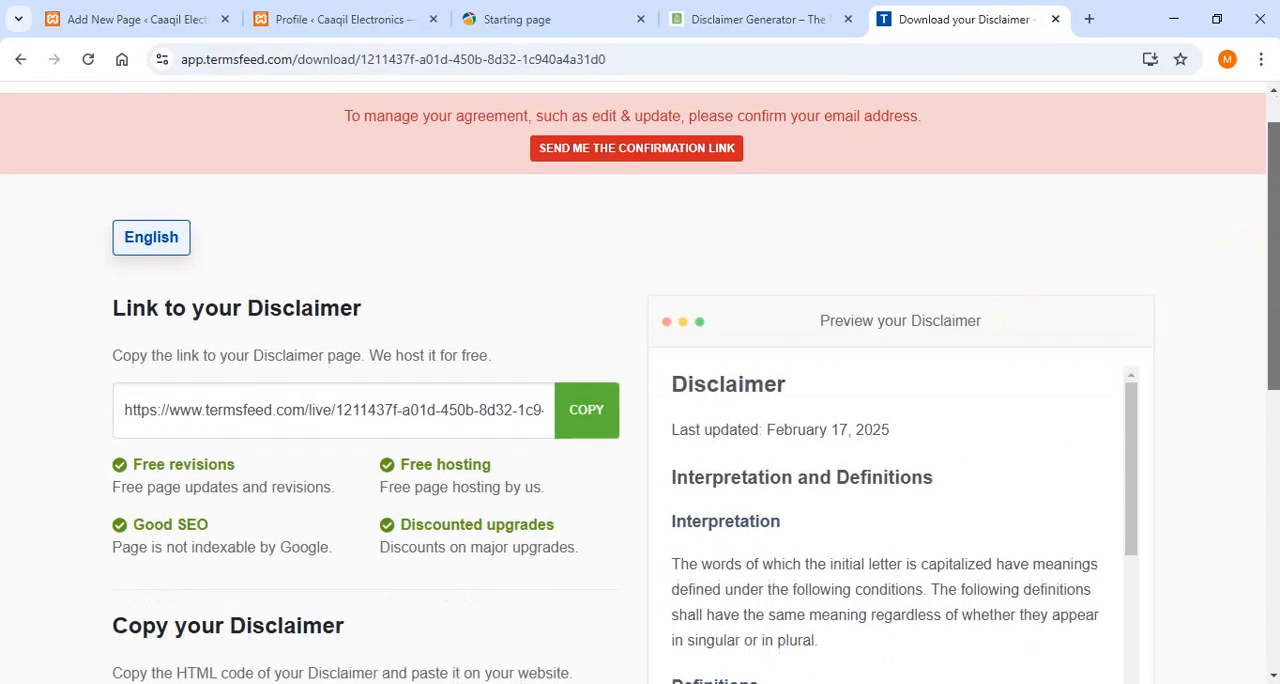
pyautogui.moveTo(1274, 417); pyautogui.dragTo(1274, 425)
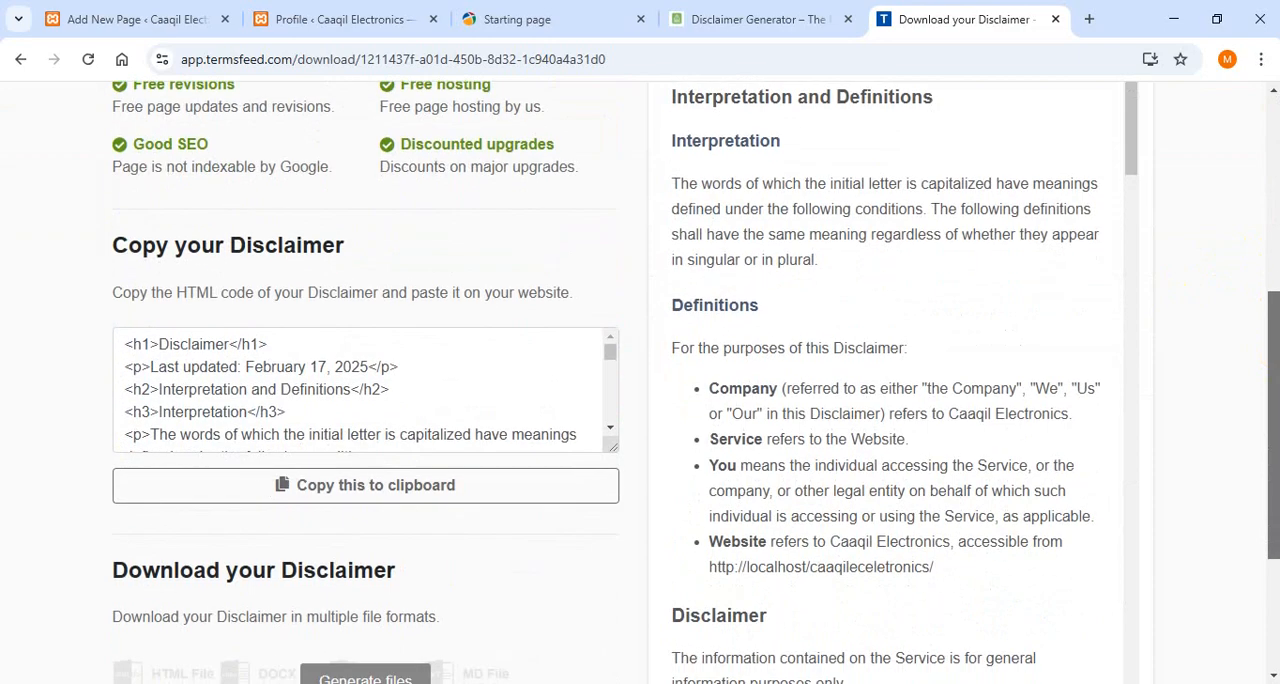
pyautogui.click(425, 490)
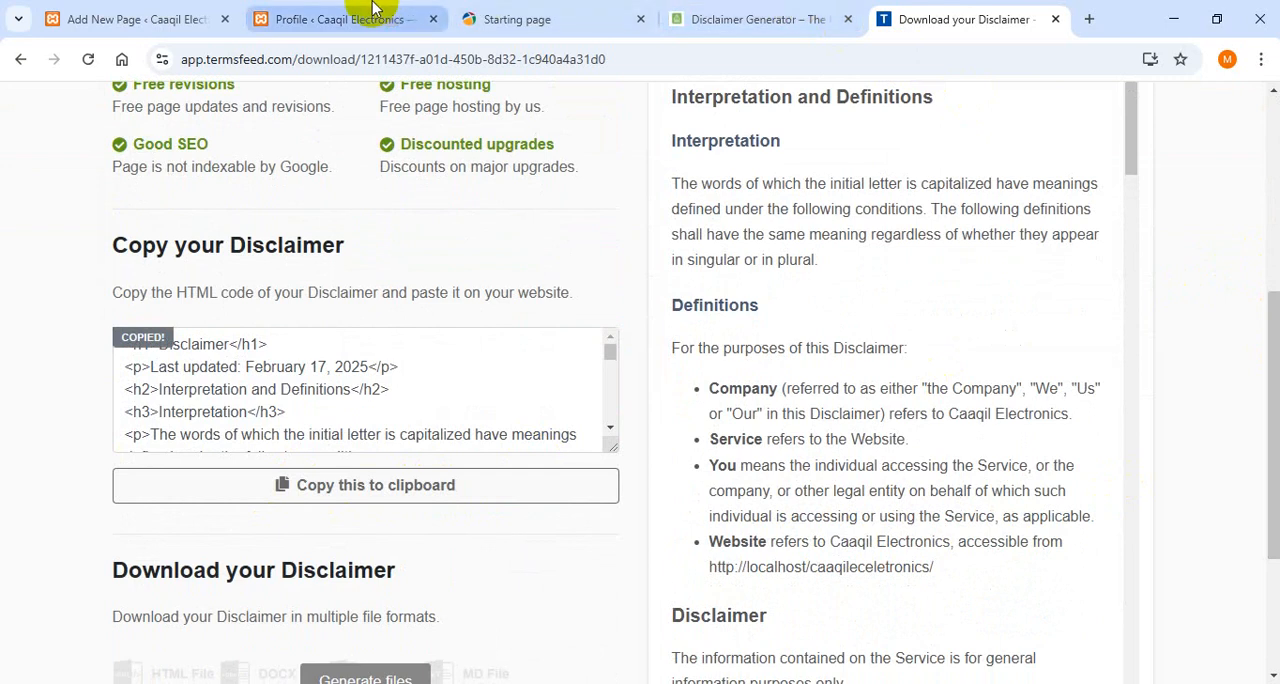
# - Return to the WordPress Disclaimer page, add a Custom HTML block and paste the copied disclaimer code into it
pyautogui.click(108, 17)
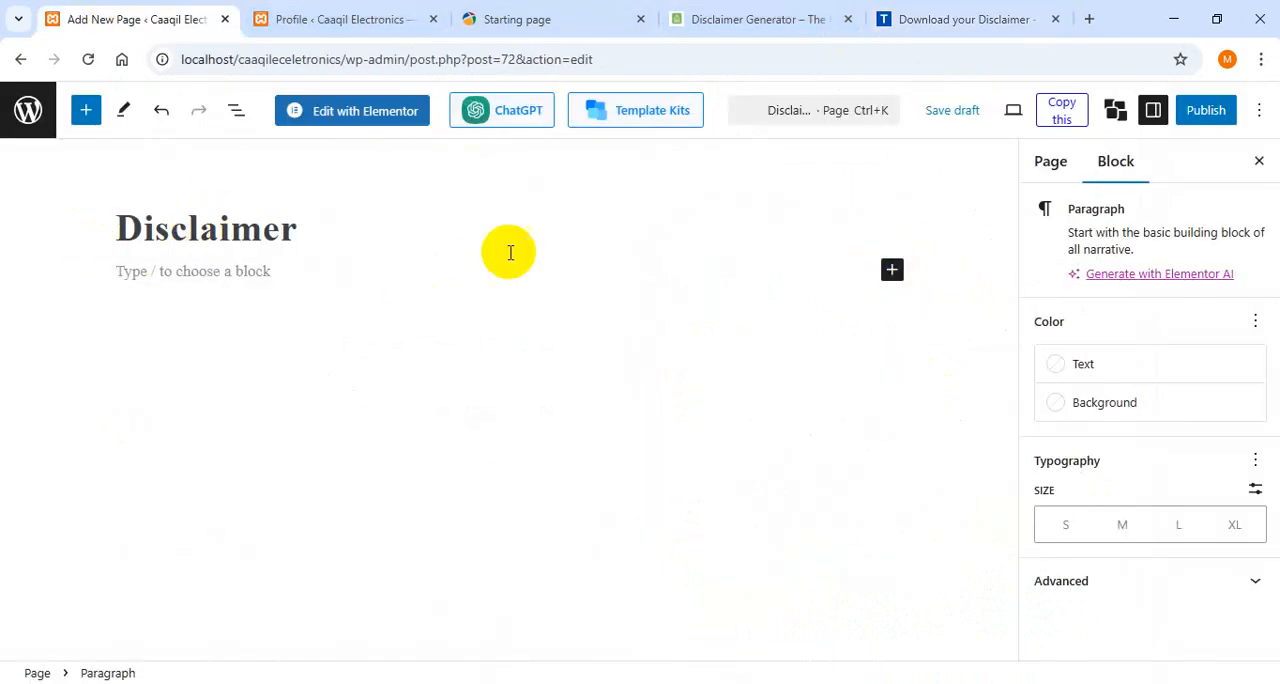
pyautogui.click(893, 272)
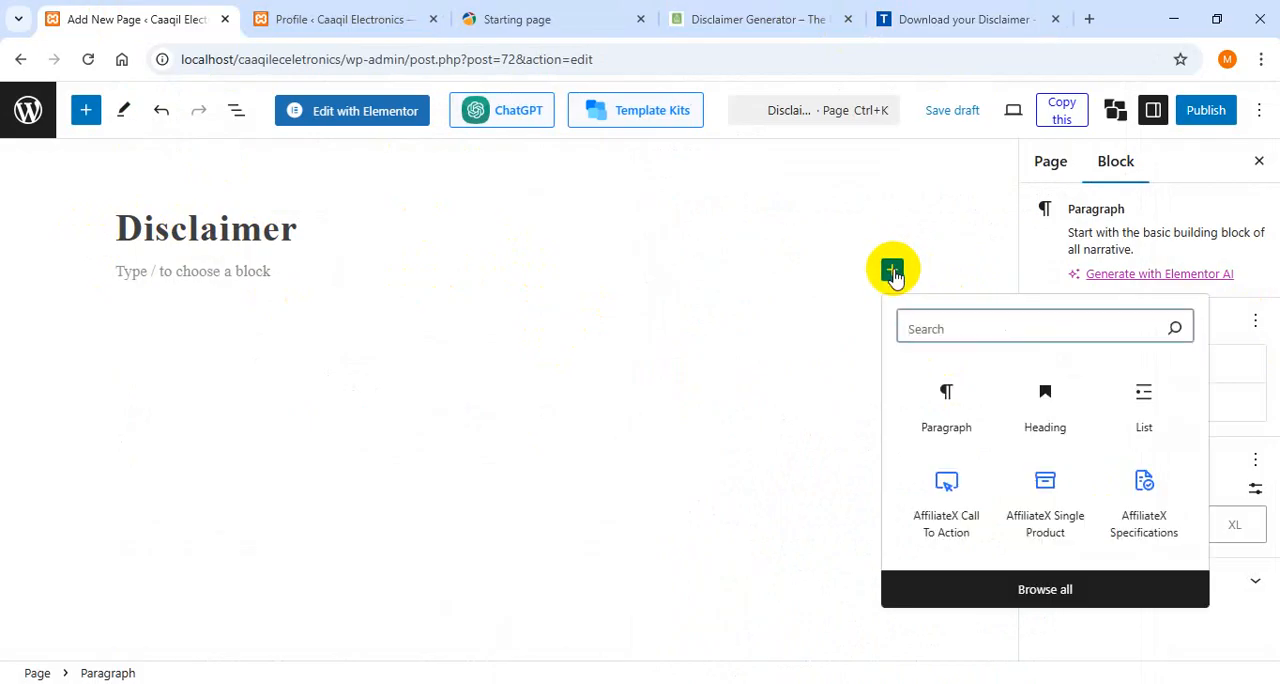
pyautogui.click(152, 247)
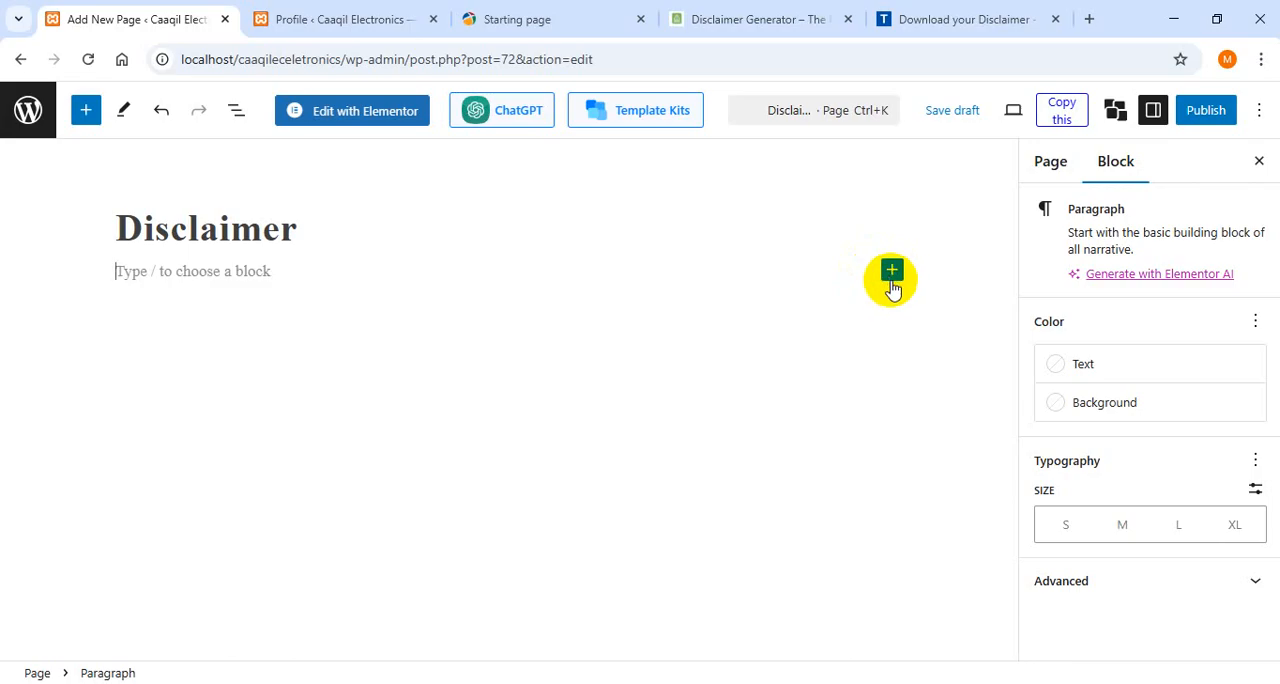
pyautogui.click(891, 271)
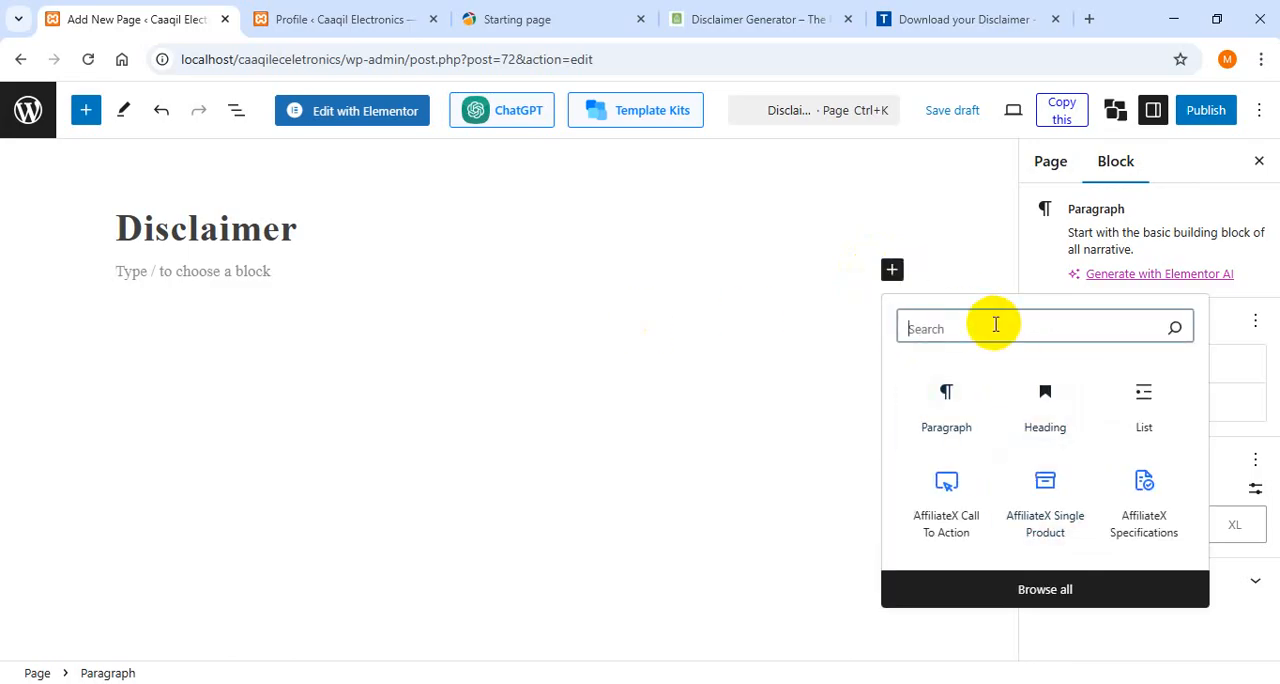
pyautogui.write('htm')
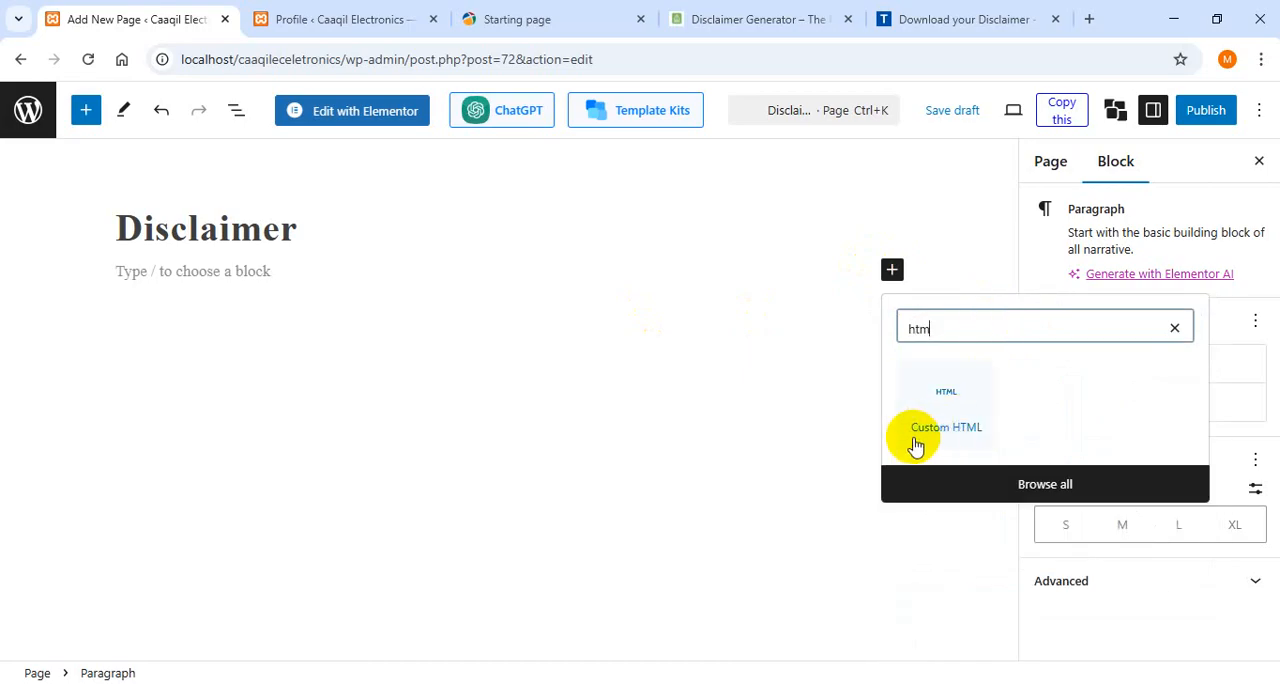
pyautogui.click(953, 404)
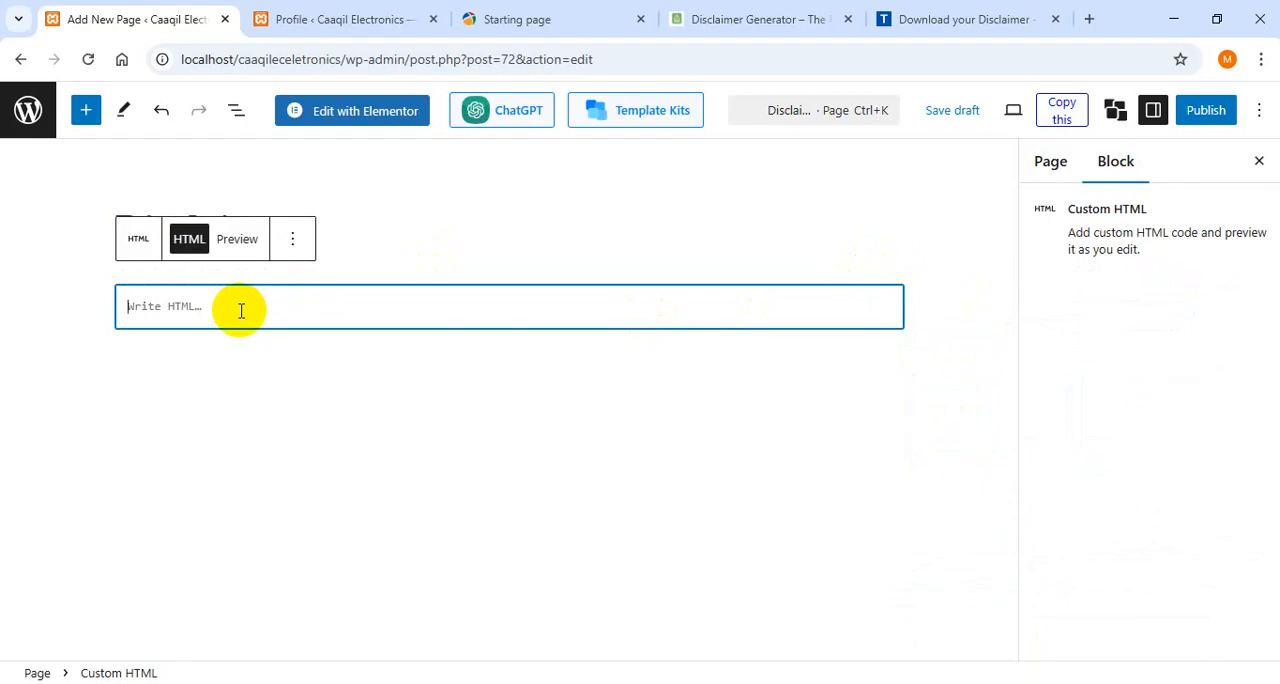
pyautogui.hotkey('ctrl', 'v')
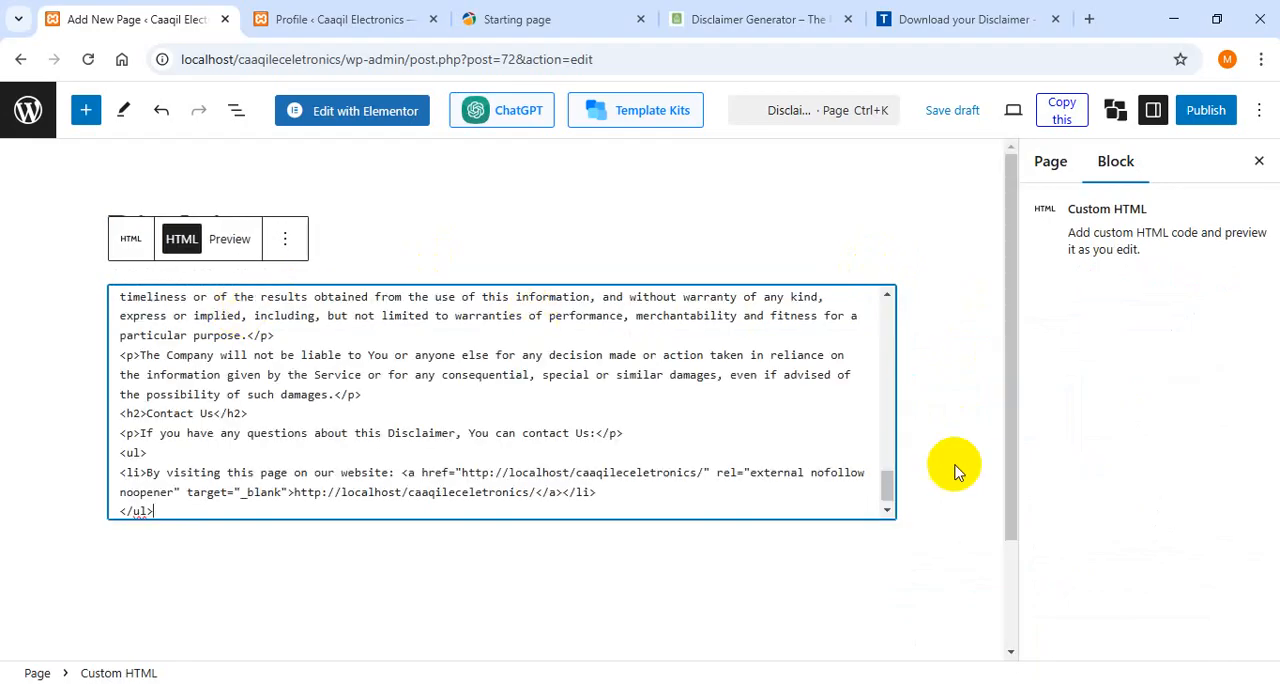
# - Delete the <h1>Disclaimer</h1> line and its empty line from the start of the HTML code, and publish the Disclaimer page
pyautogui.moveTo(887, 487); pyautogui.dragTo(882, 310)
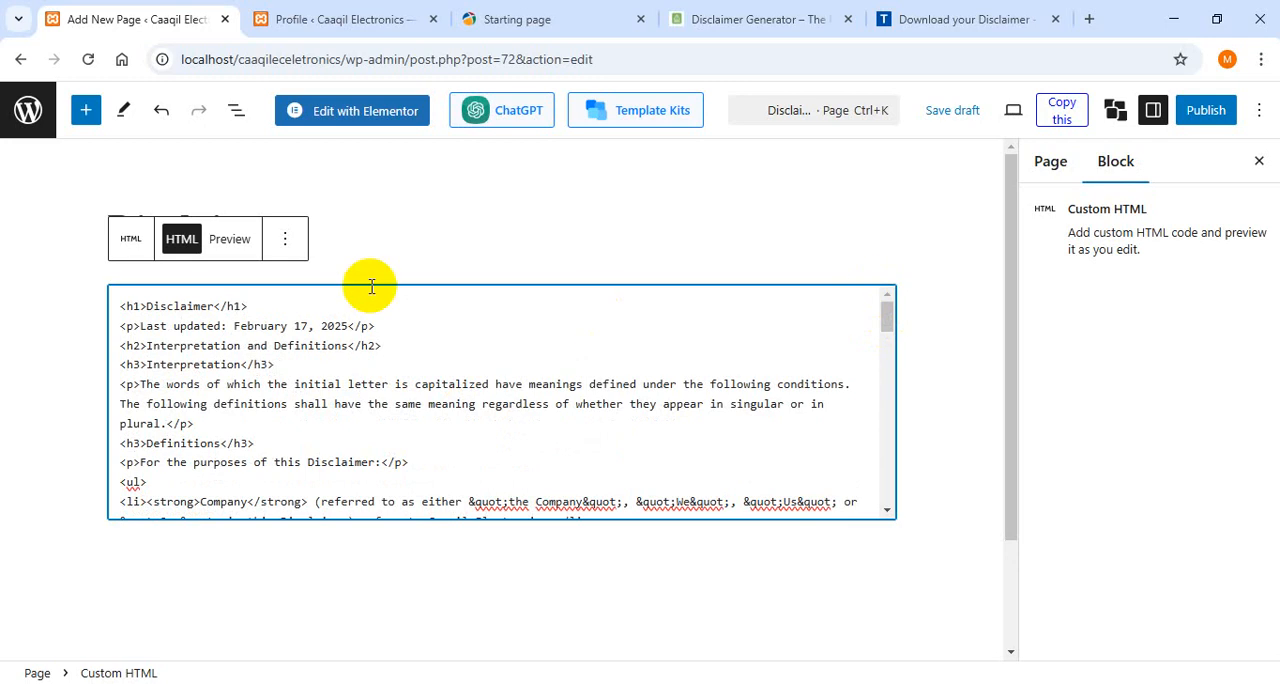
pyautogui.moveTo(271, 307); pyautogui.dragTo(216, 305)
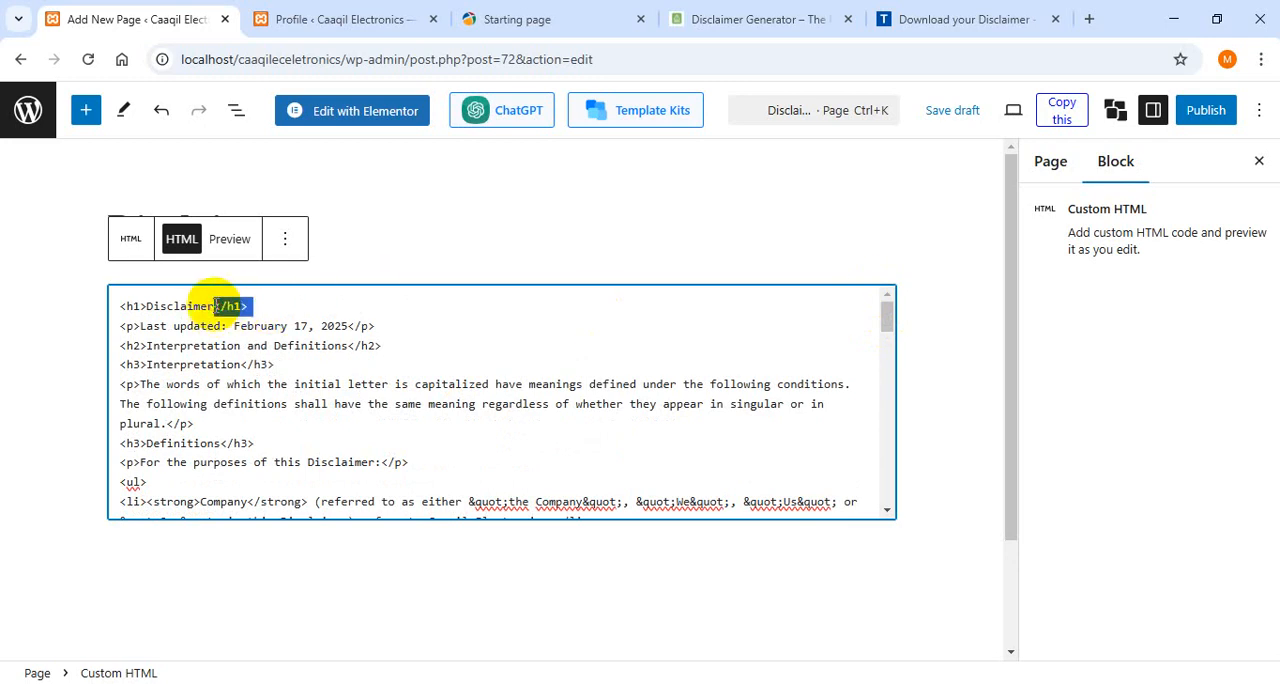
pyautogui.click(263, 305)
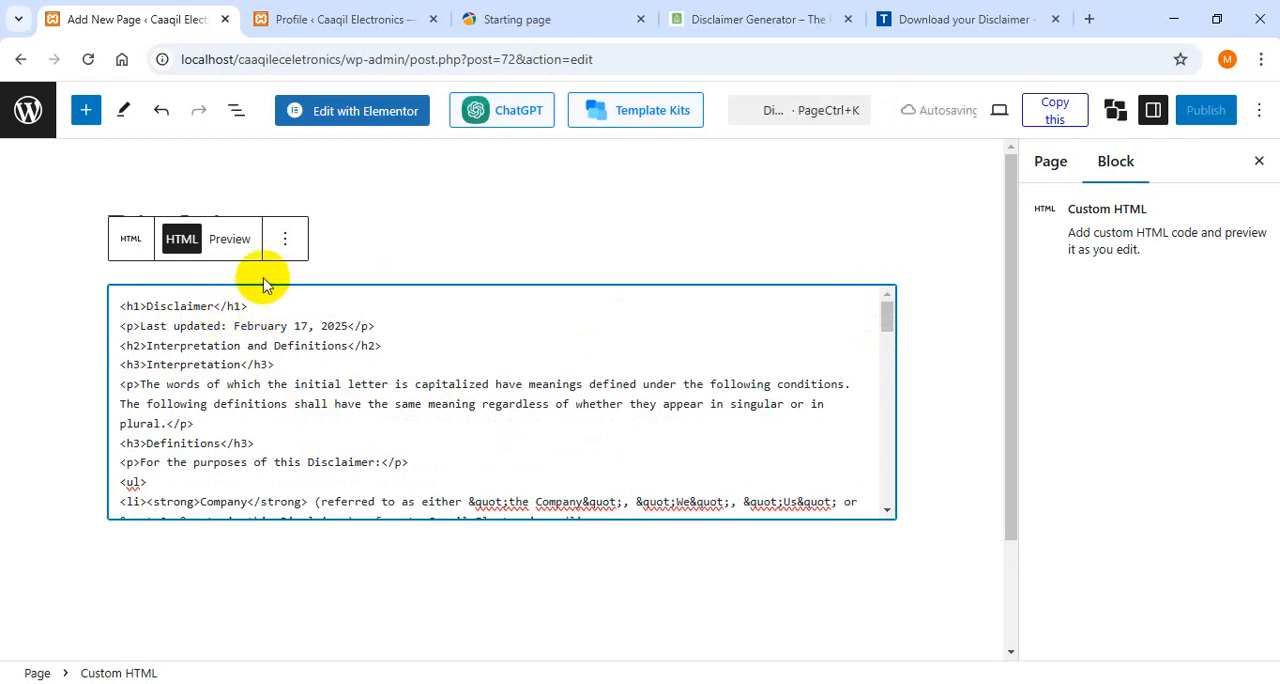
pyautogui.moveTo(258, 307); pyautogui.dragTo(111, 287)
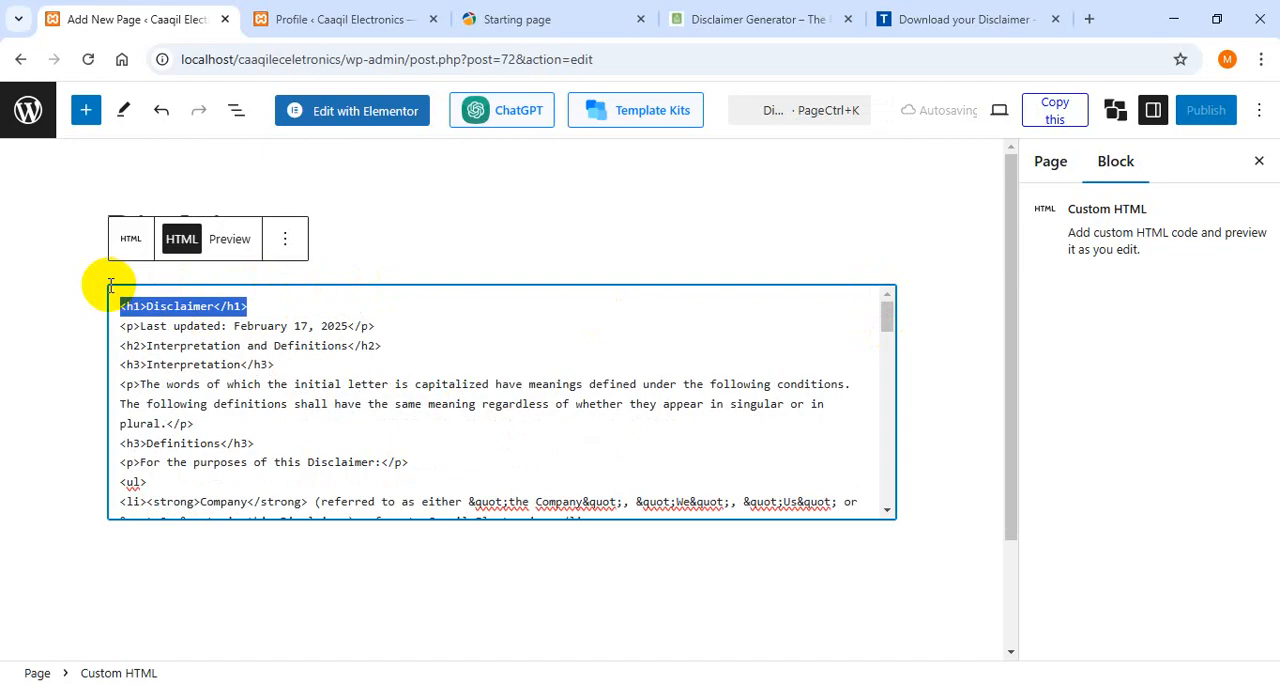
pyautogui.press('BackSpace')
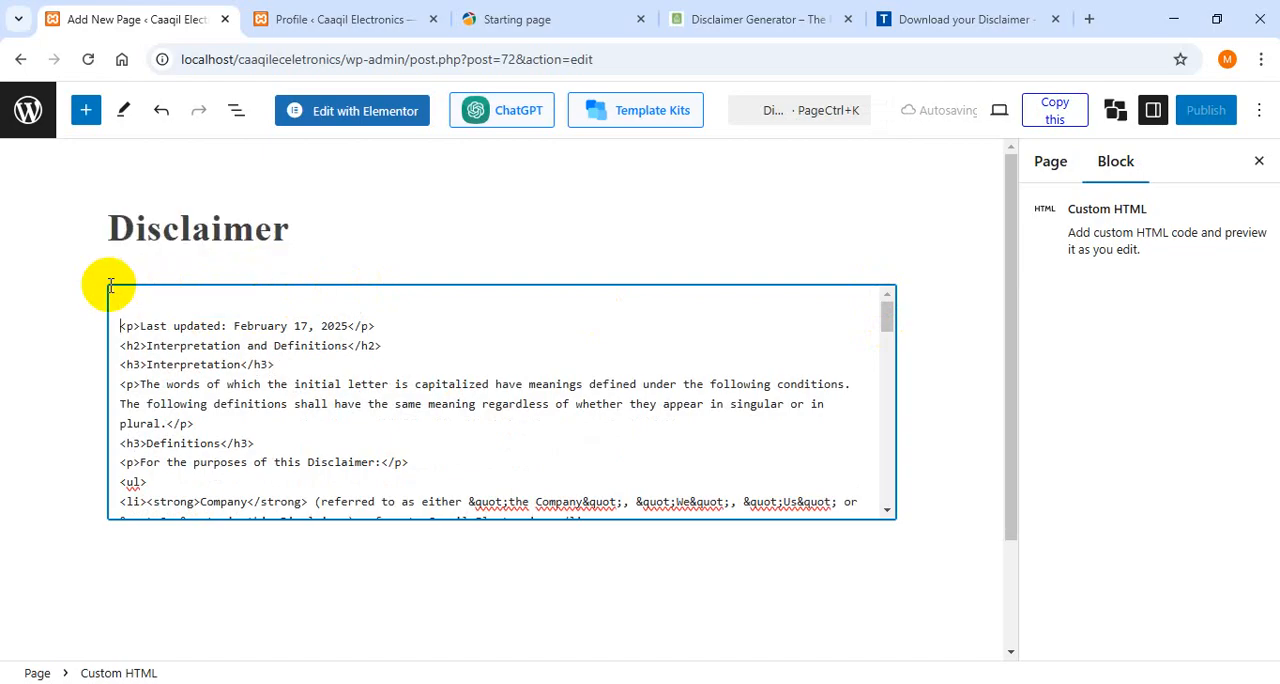
pyautogui.press('Delete')
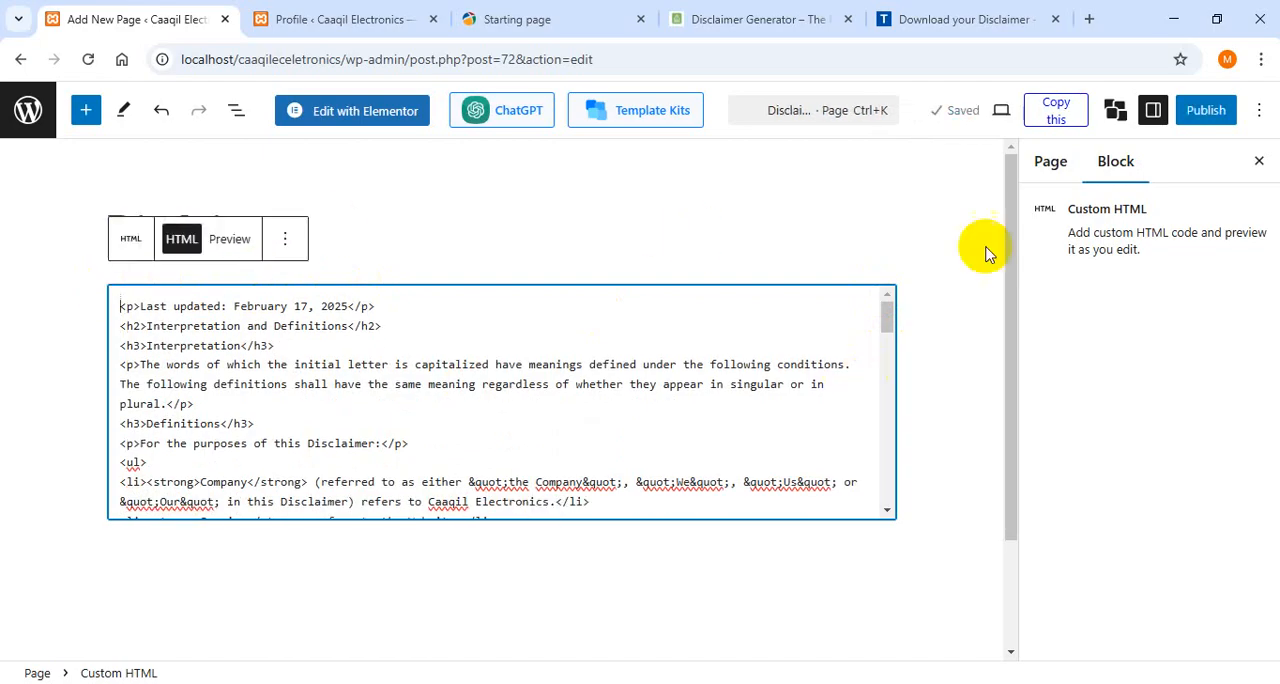
pyautogui.click(1198, 114)
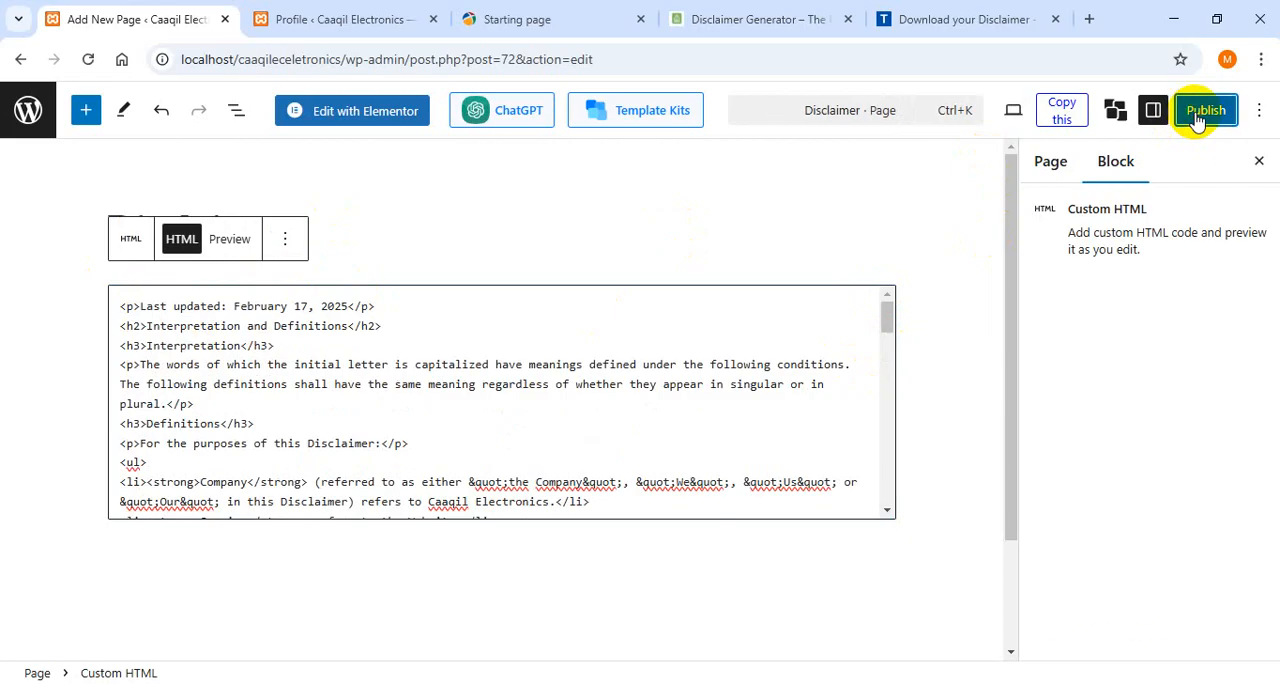
pyautogui.click(1205, 116)
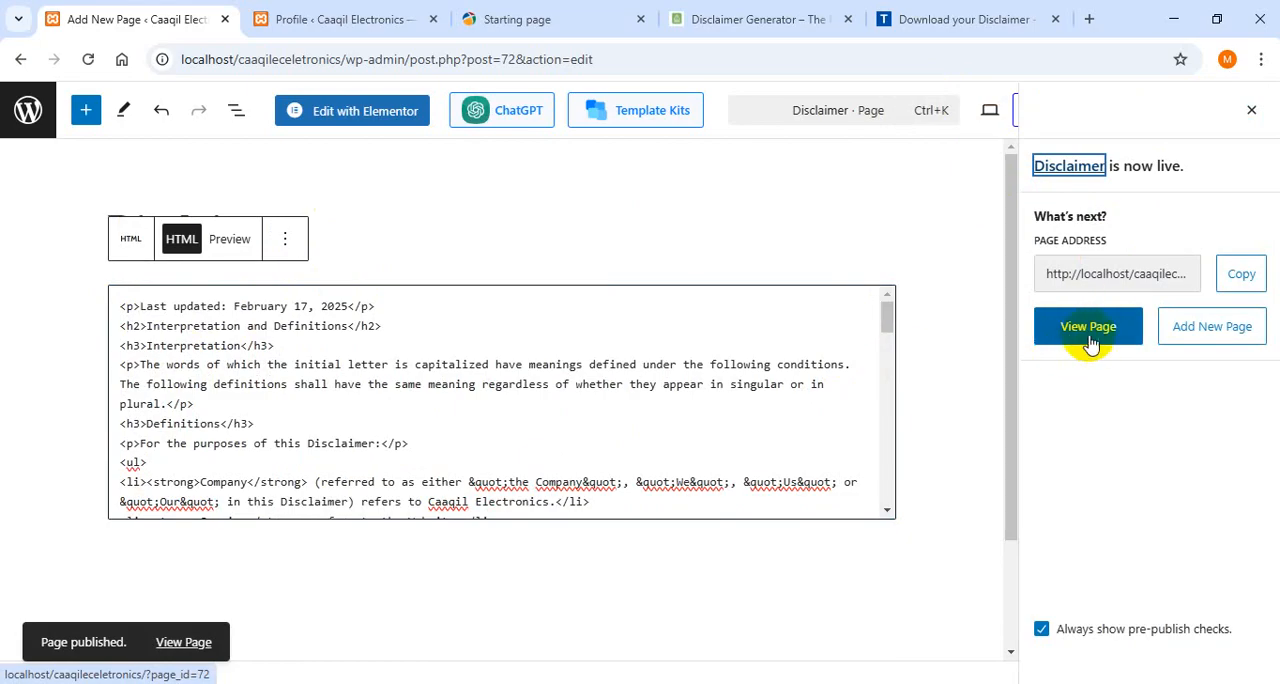
# - Open the published Disclaimer page on the live site and look through its content
pyautogui.click(1092, 340)
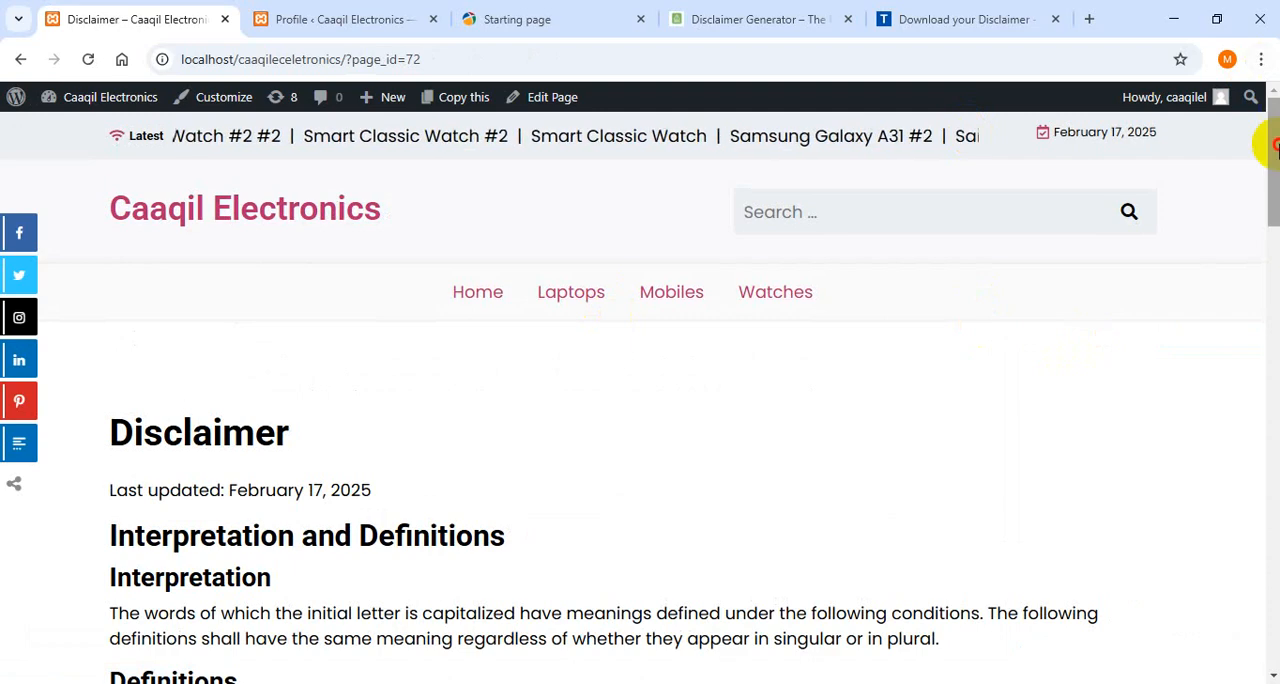
pyautogui.moveTo(1270, 143); pyautogui.dragTo(1198, 47)
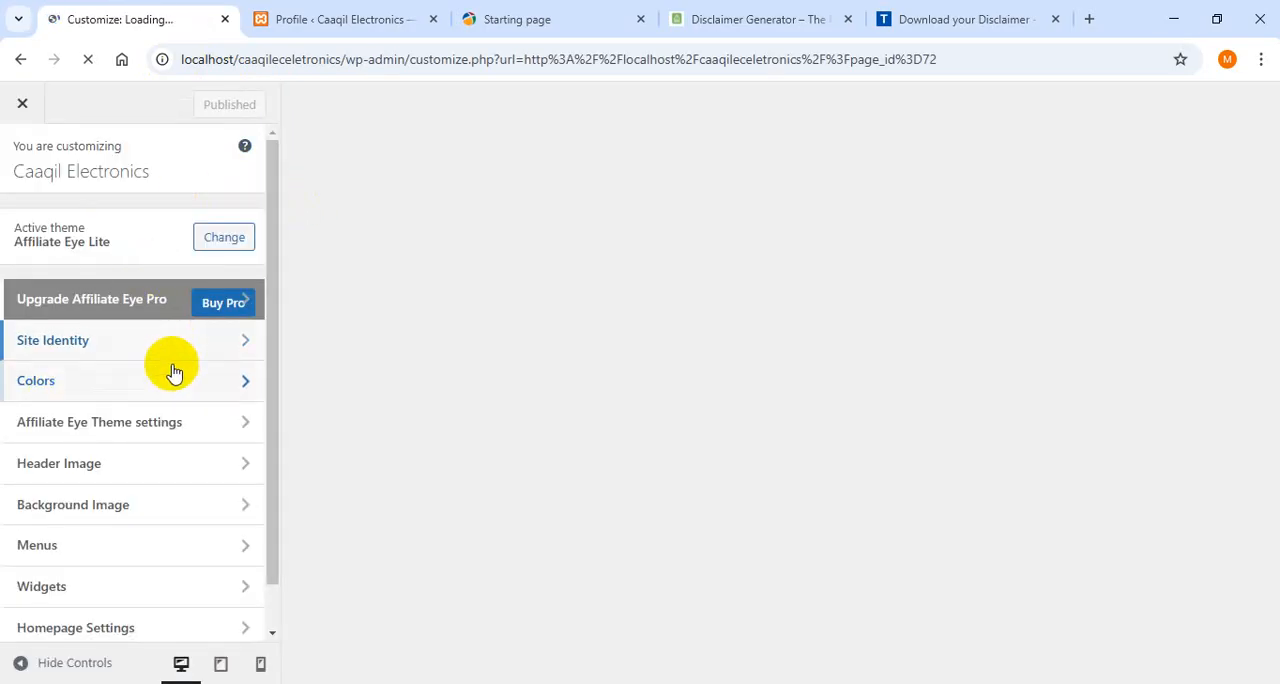
# - In the site customizer, add the Privacy Policy and Disclaimer pages to the main menu and publish the change
pyautogui.moveTo(277, 275); pyautogui.dragTo(272, 354)
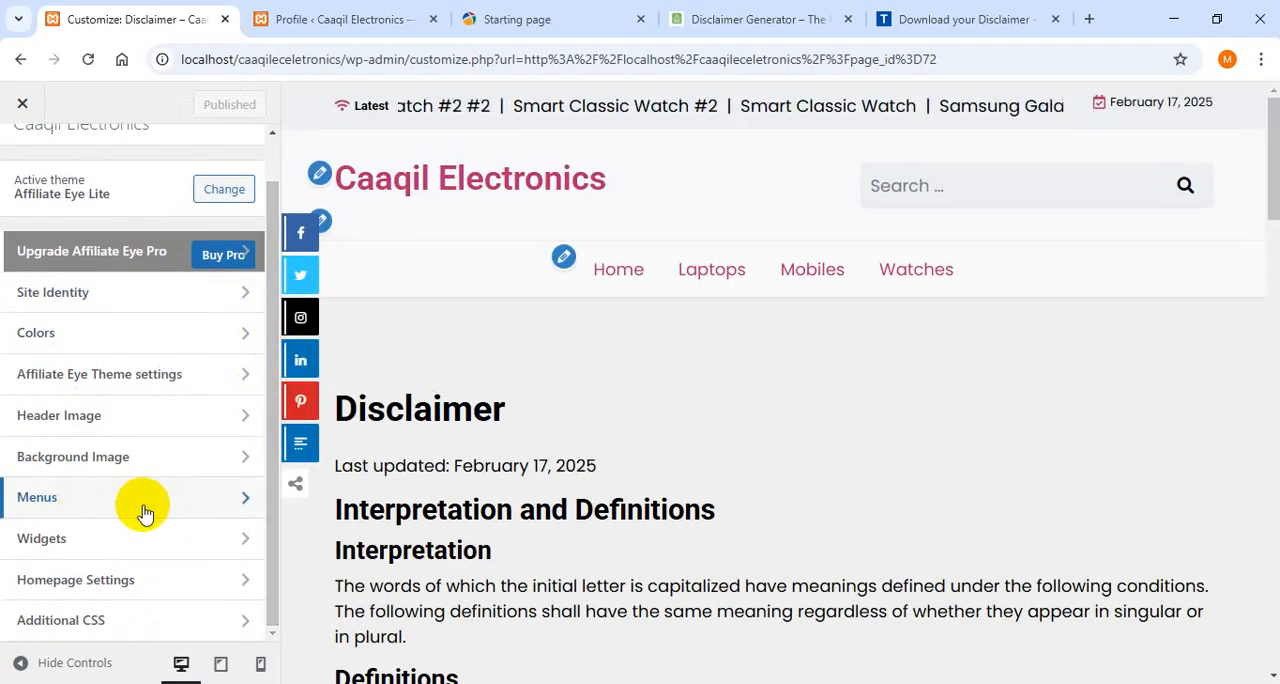
pyautogui.click(243, 500)
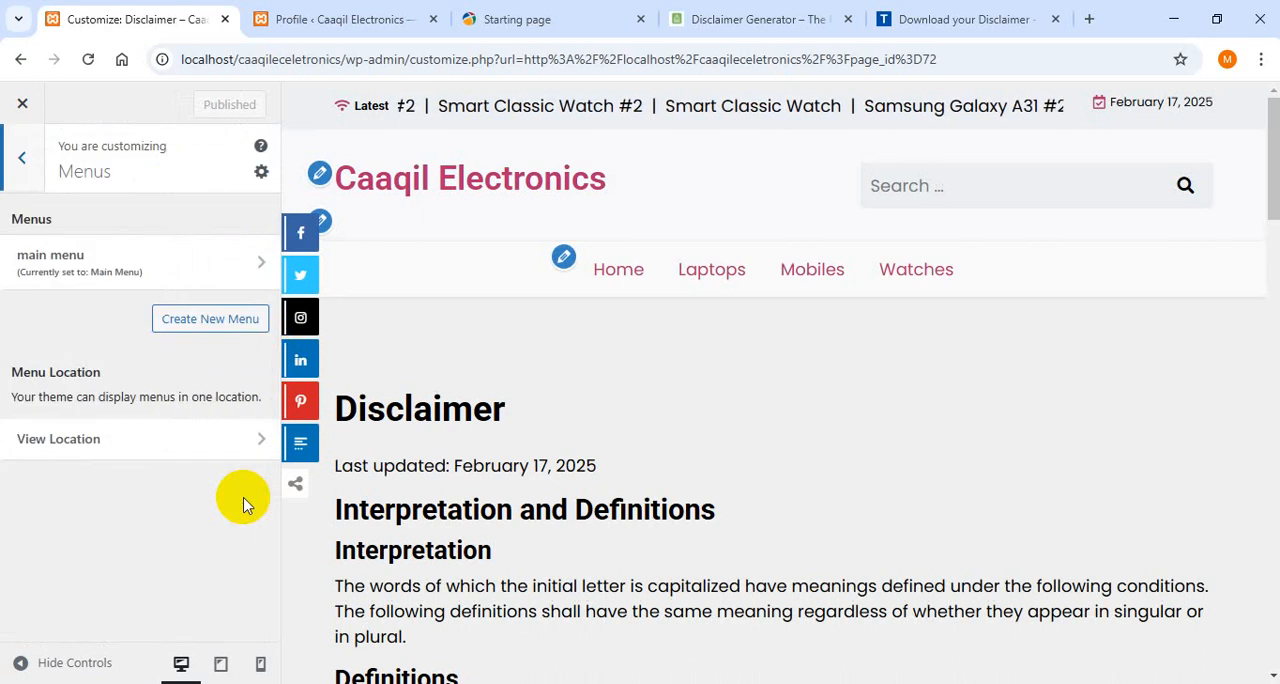
pyautogui.click(216, 264)
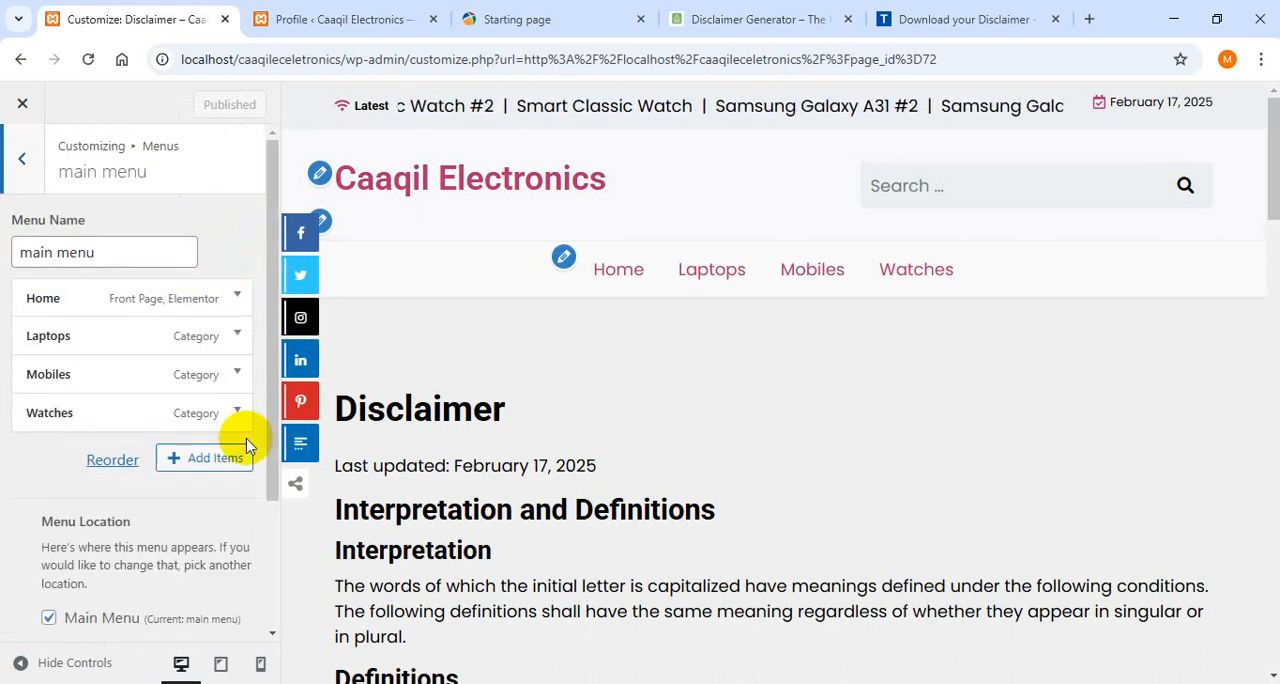
pyautogui.click(205, 458)
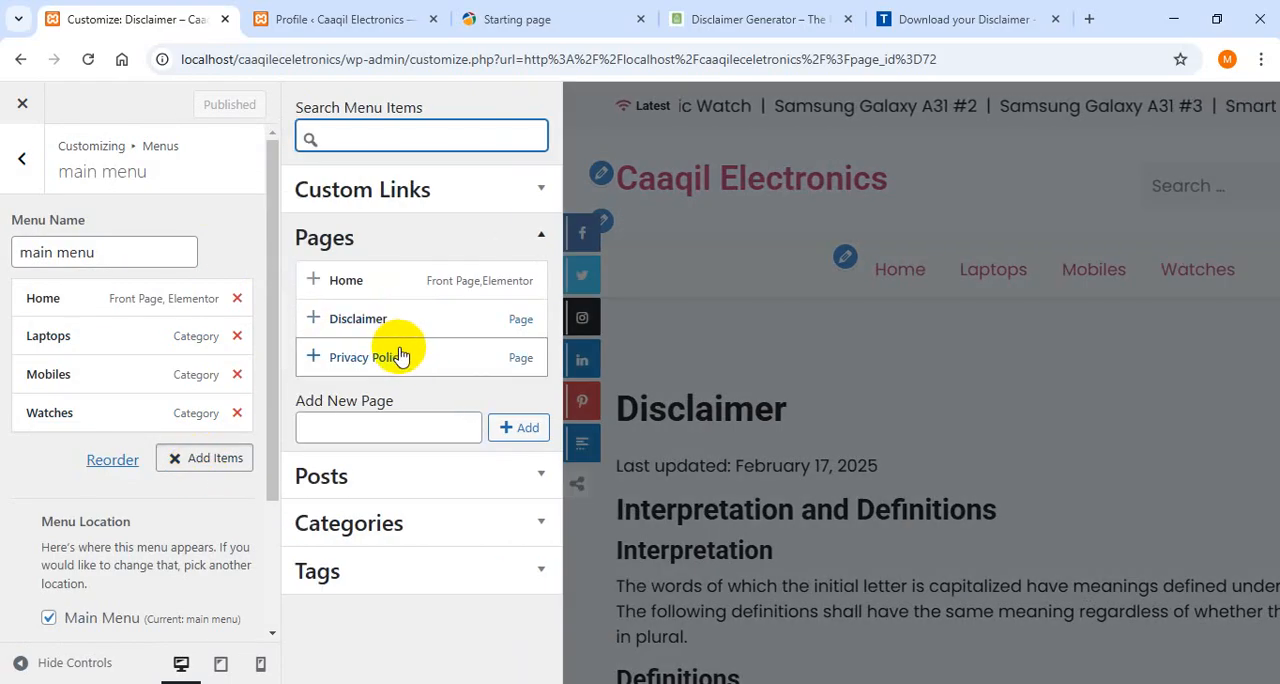
pyautogui.click(313, 358)
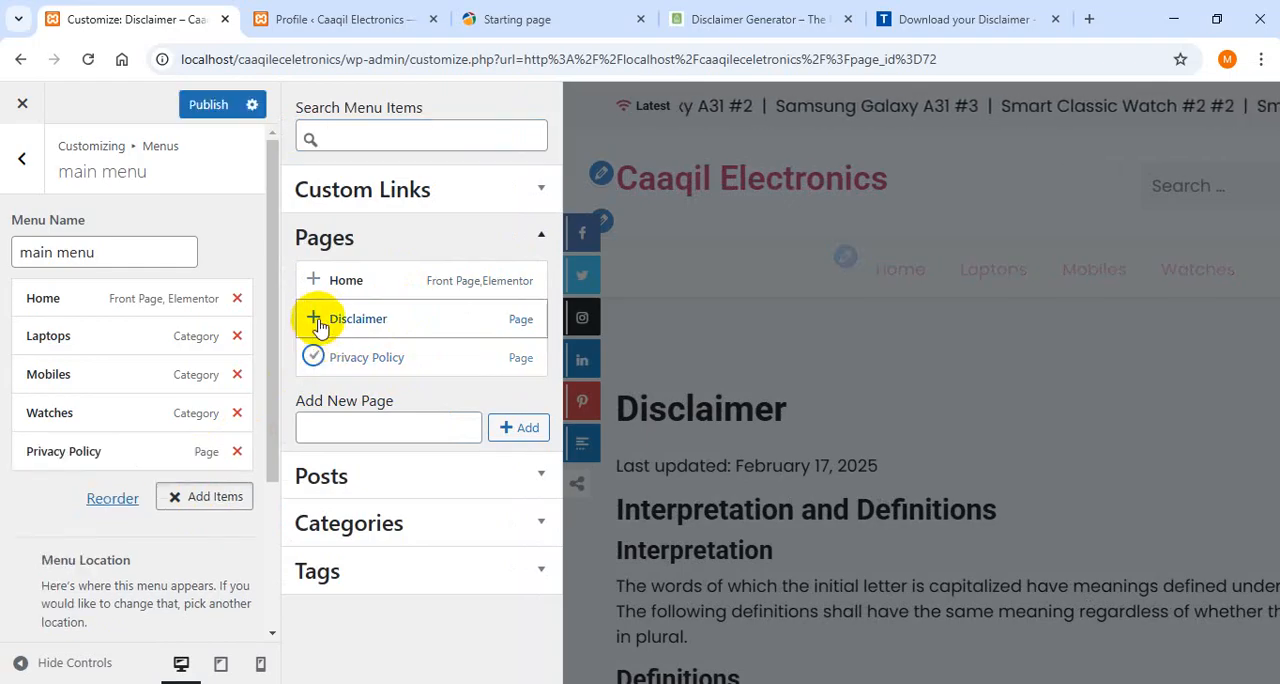
pyautogui.click(315, 320)
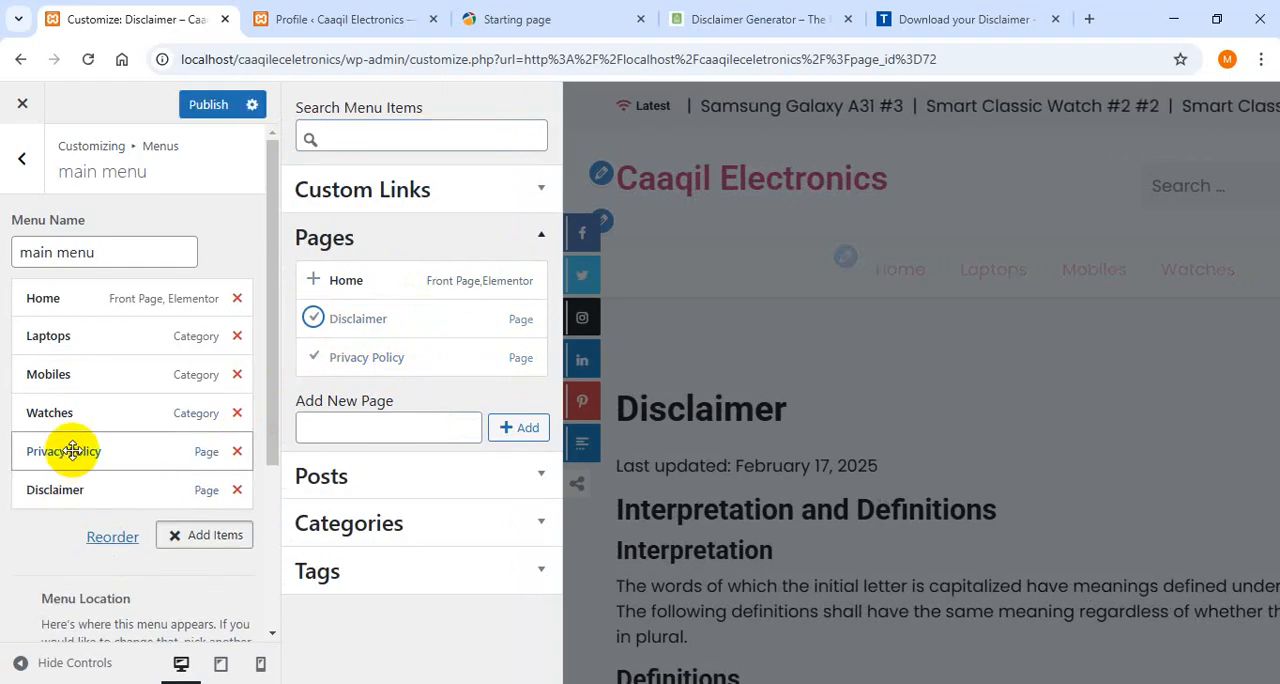
pyautogui.click(209, 105)
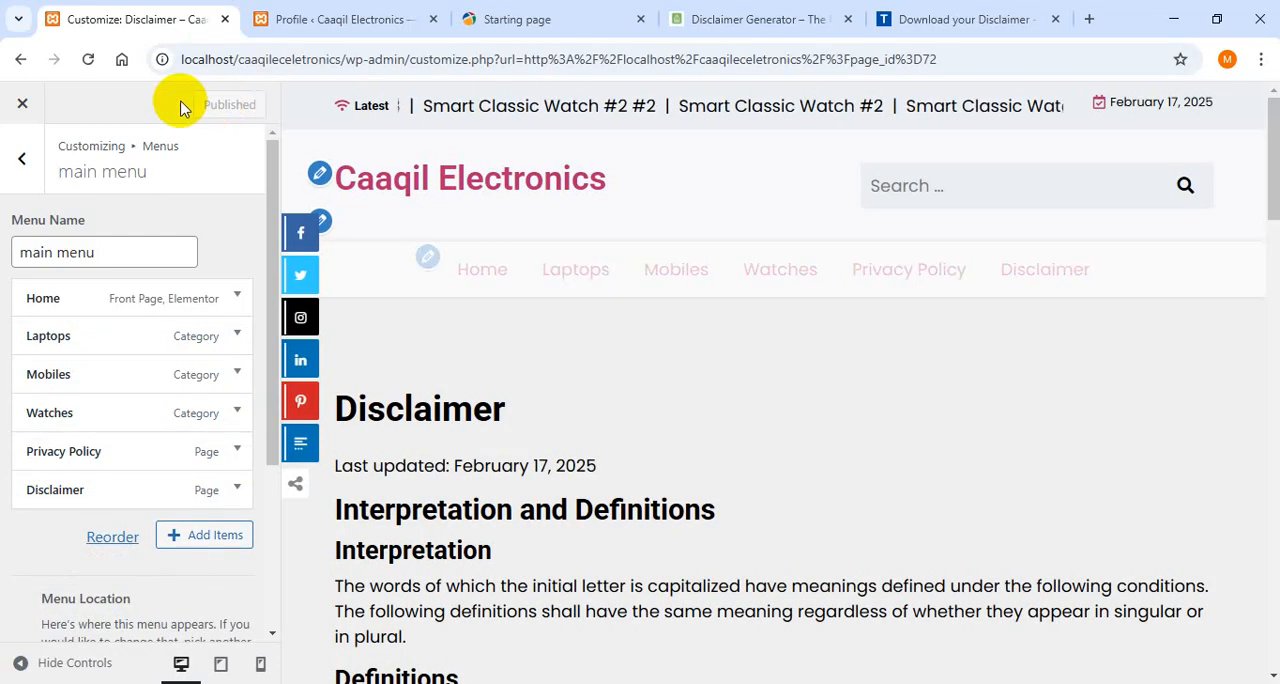
# - Return to the live Disclaimer page, reload it and check the site's navigation menu
pyautogui.click(21, 60)
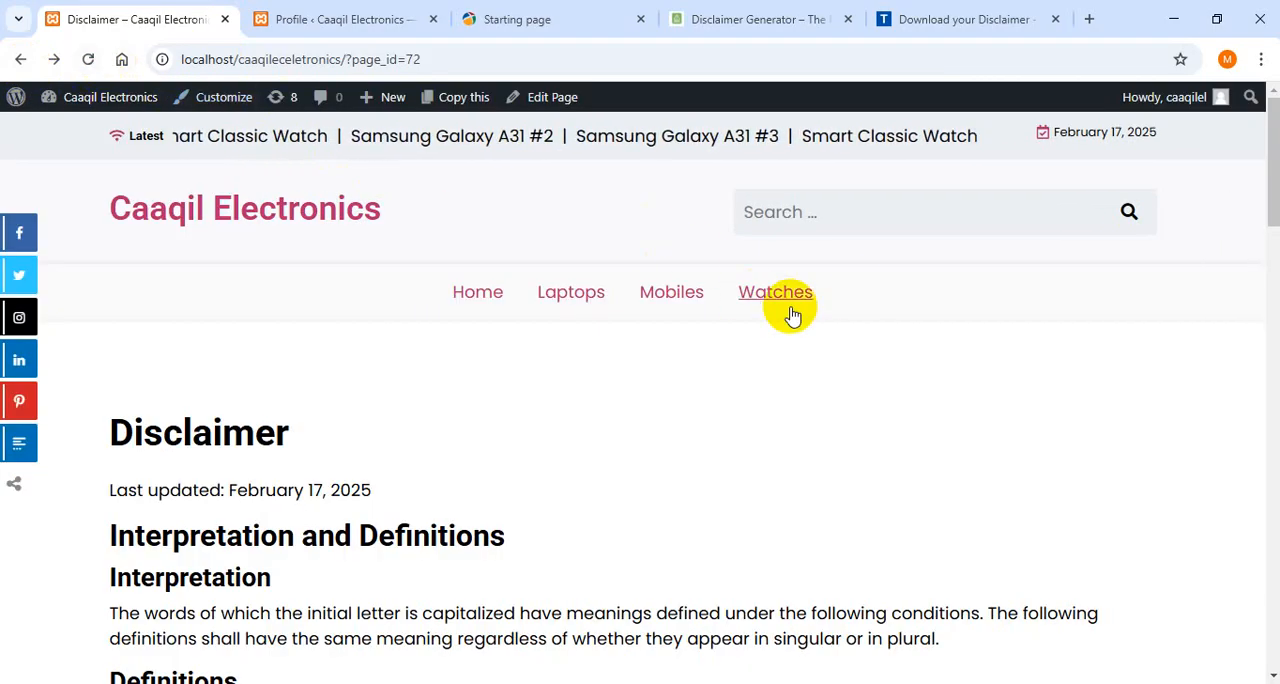
pyautogui.click(86, 58)
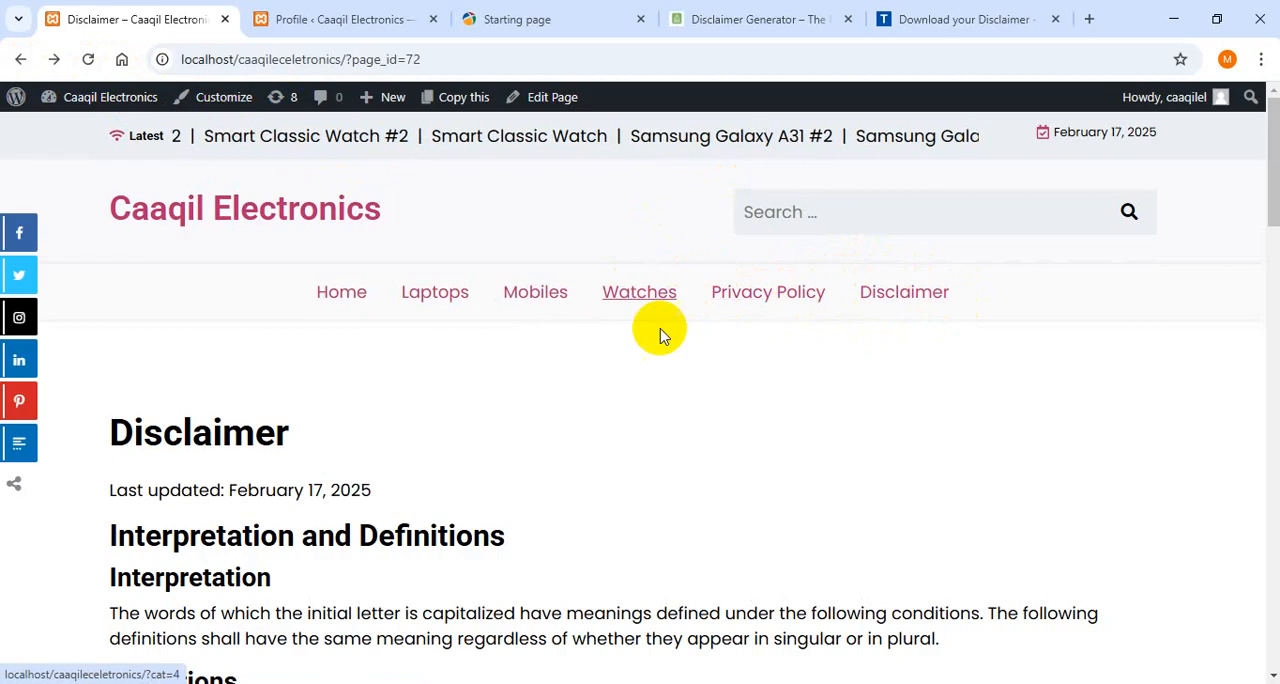
pyautogui.moveTo(1270, 197)
pyautogui.mouseDown()
pyautogui.moveTo(1266, 406)
pyautogui.moveTo(1270, 185)
pyautogui.mouseUp()
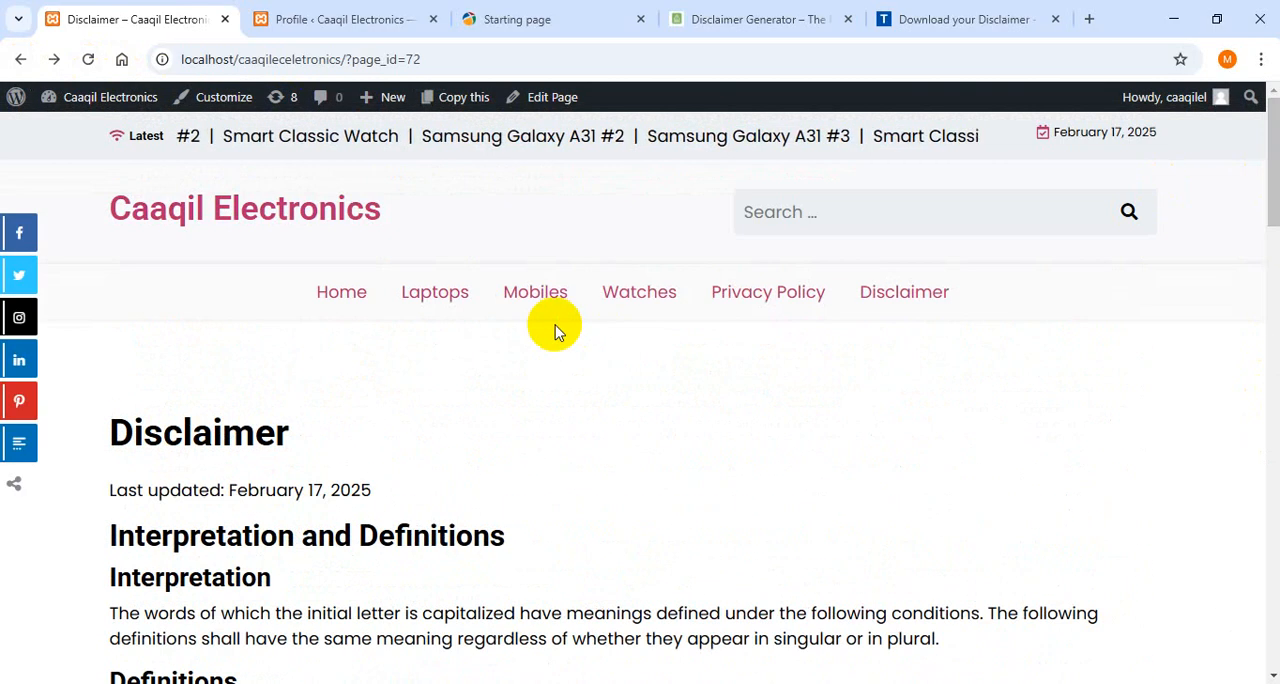
# - Go to the site's home page and open it for editing with Elementor
pyautogui.click(348, 292)
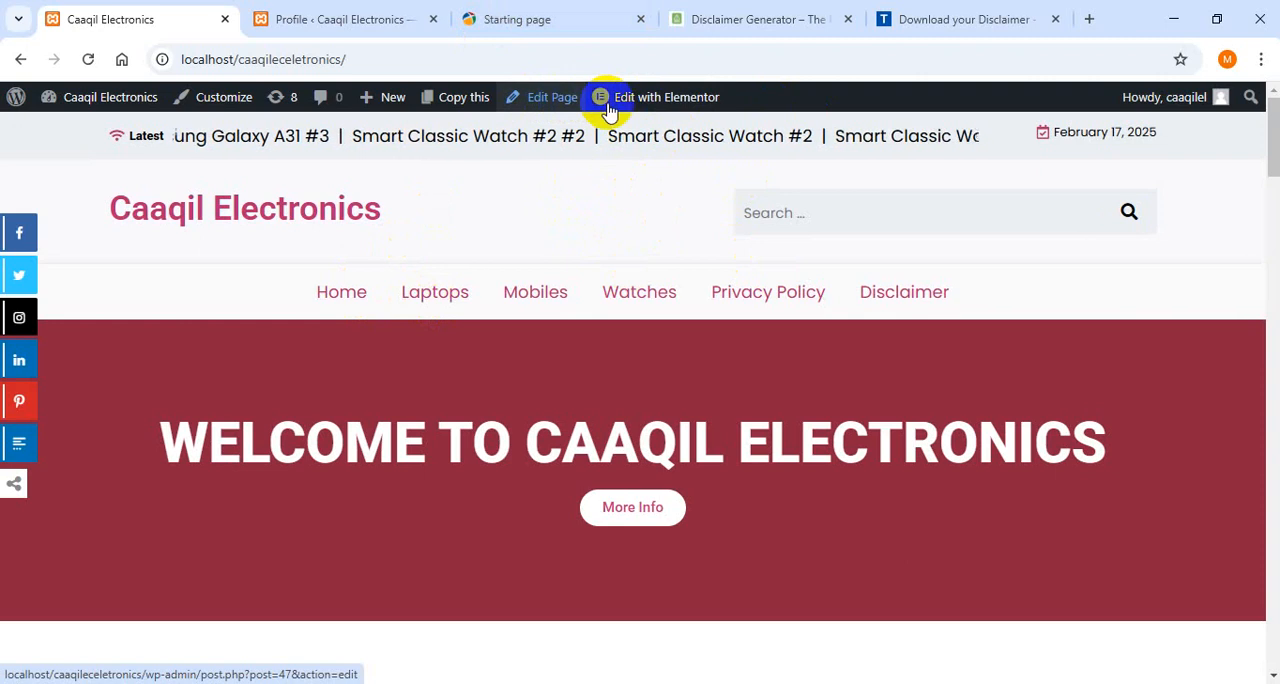
pyautogui.moveTo(680, 106)
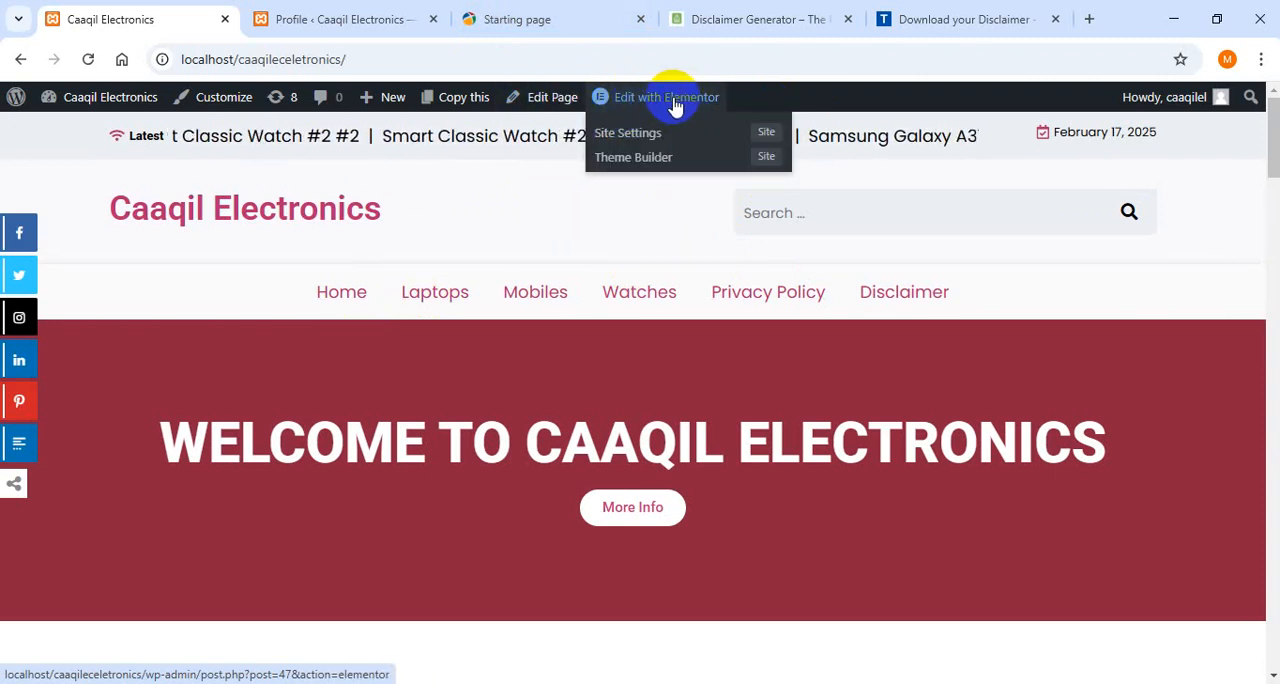
pyautogui.click(672, 99)
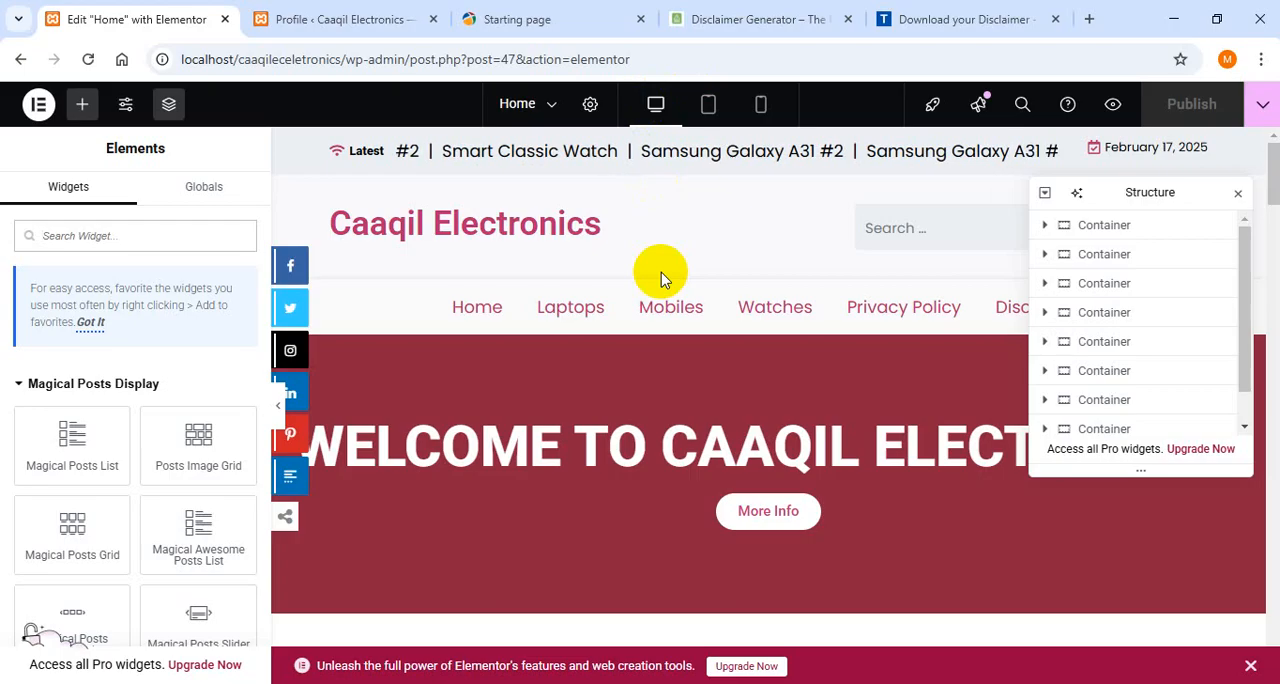
# - Switch the page preview to Tablet Portrait and dock the Structure panel beside the canvas so it no longer covers the page
pyautogui.click(721, 118)
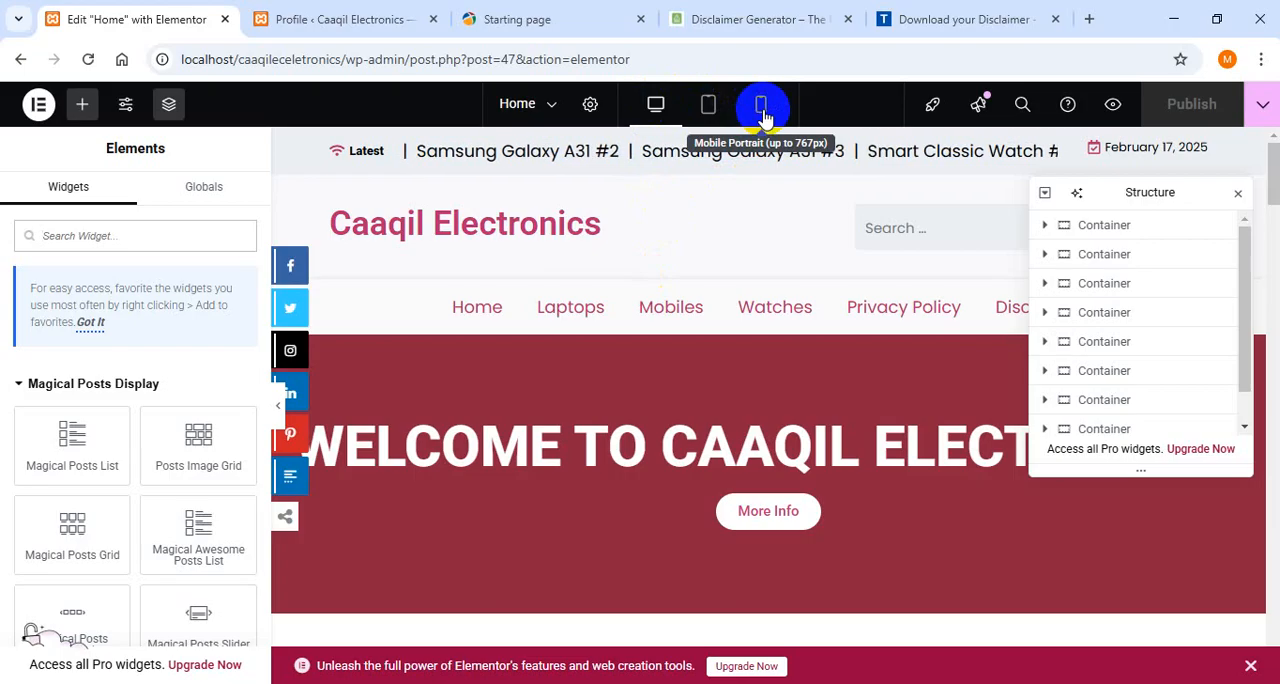
pyautogui.click(710, 104)
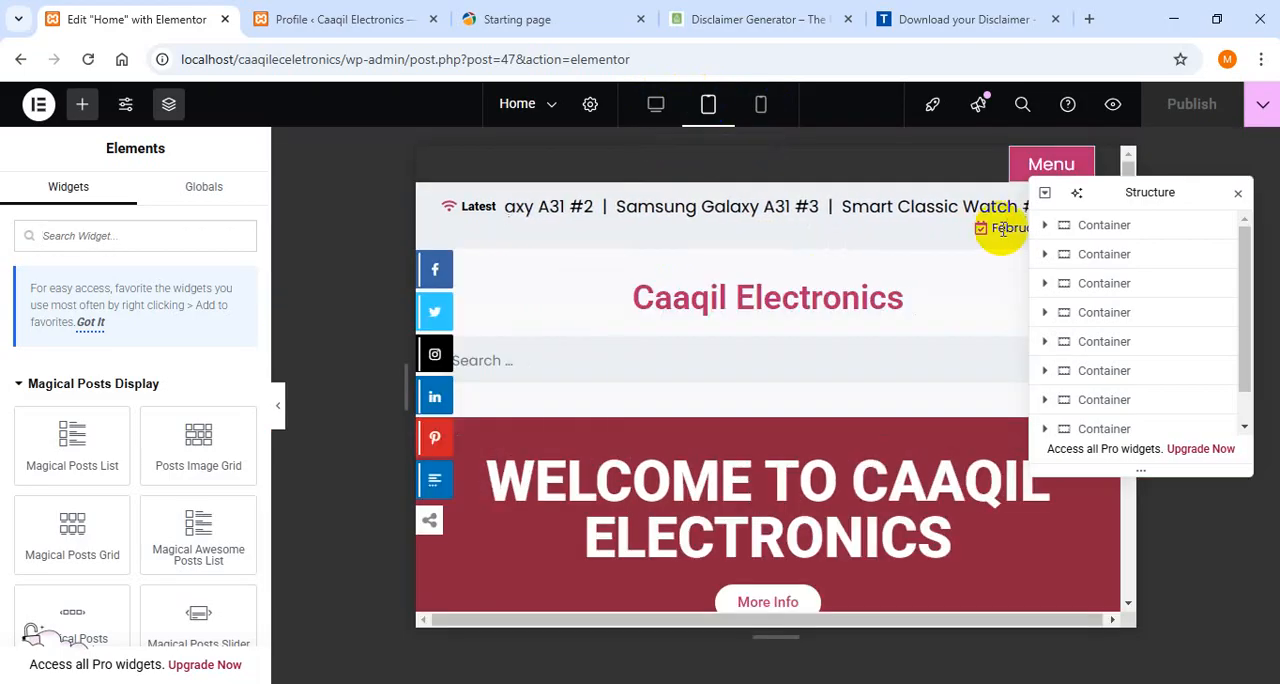
pyautogui.moveTo(1117, 192); pyautogui.dragTo(1244, 160)
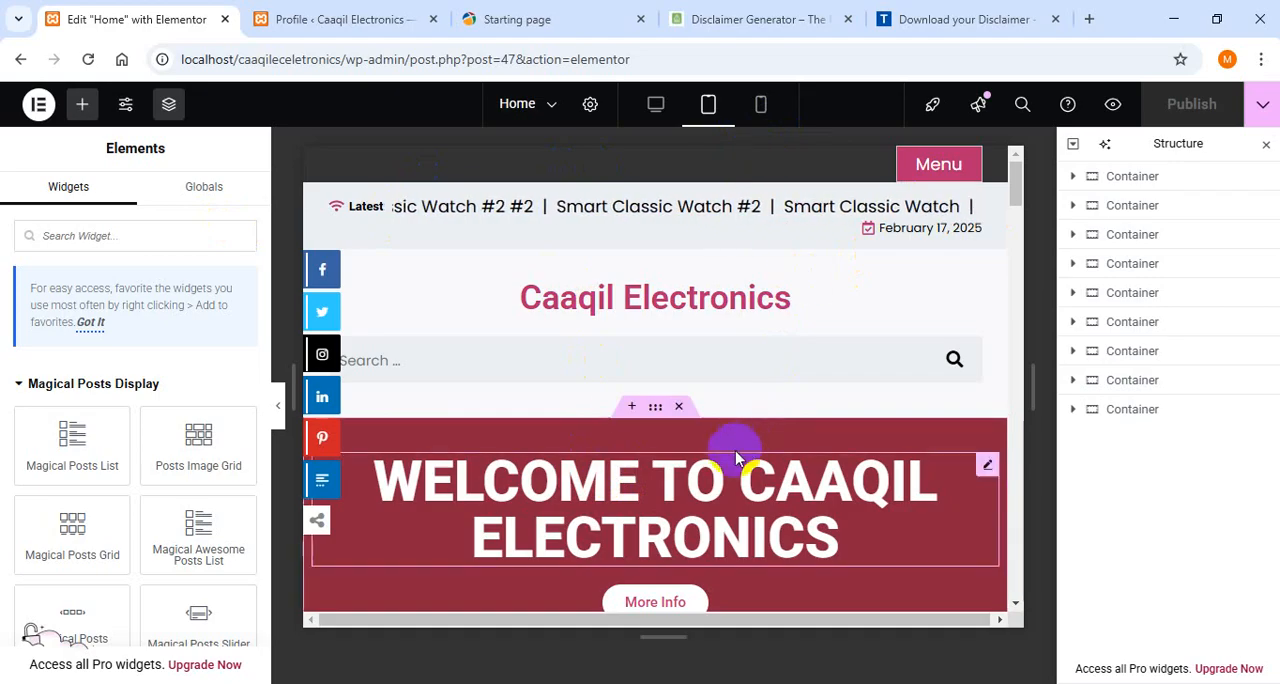
# - Try a linked margin of 45 px on all sides of the welcome banner container, and clear it again
pyautogui.click(655, 407)
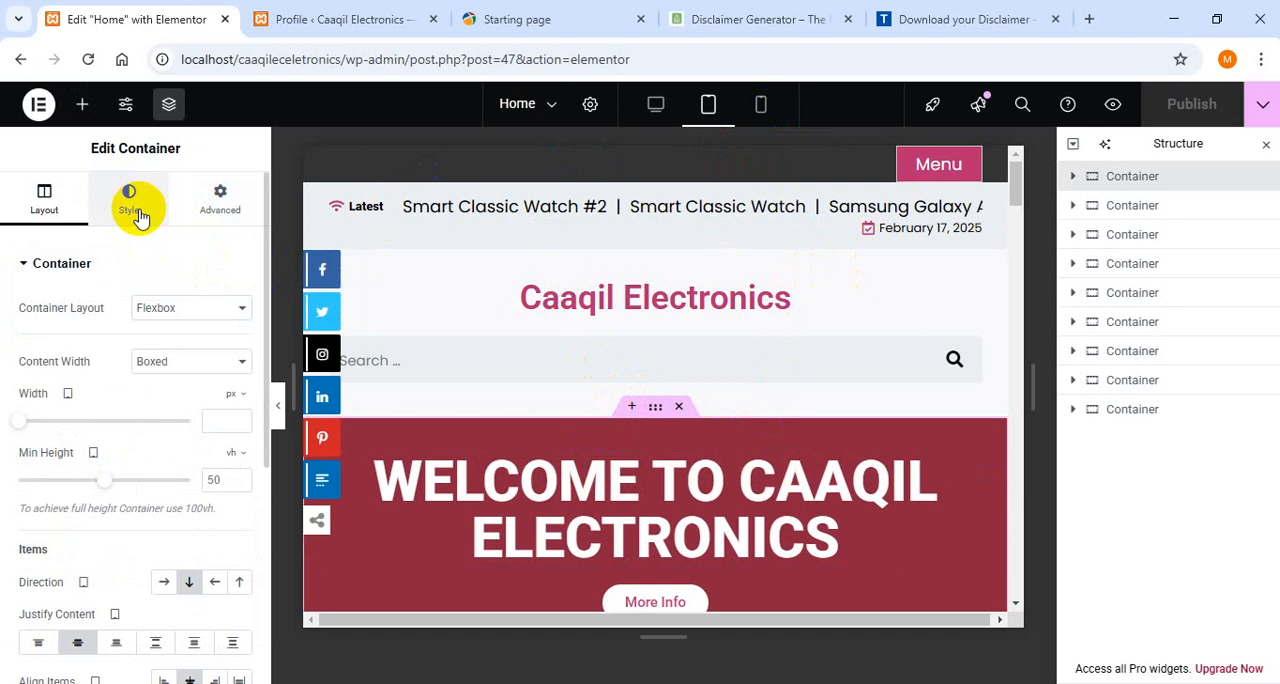
pyautogui.click(220, 200)
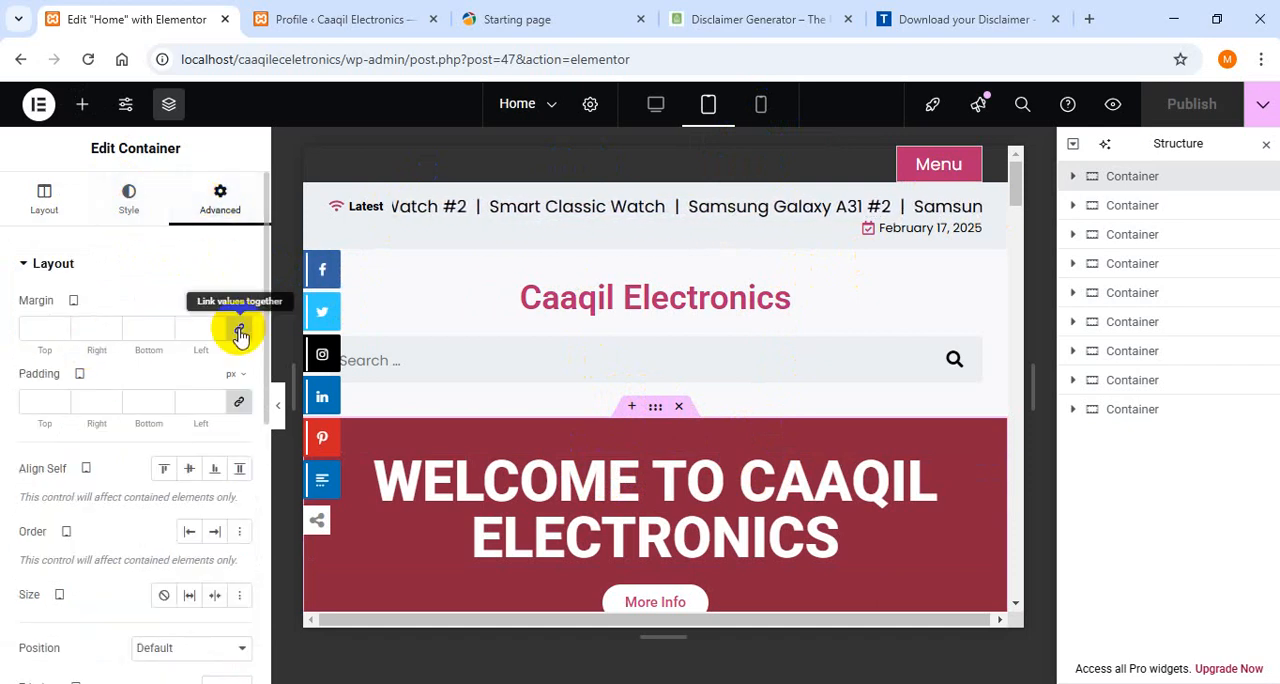
pyautogui.click(42, 337)
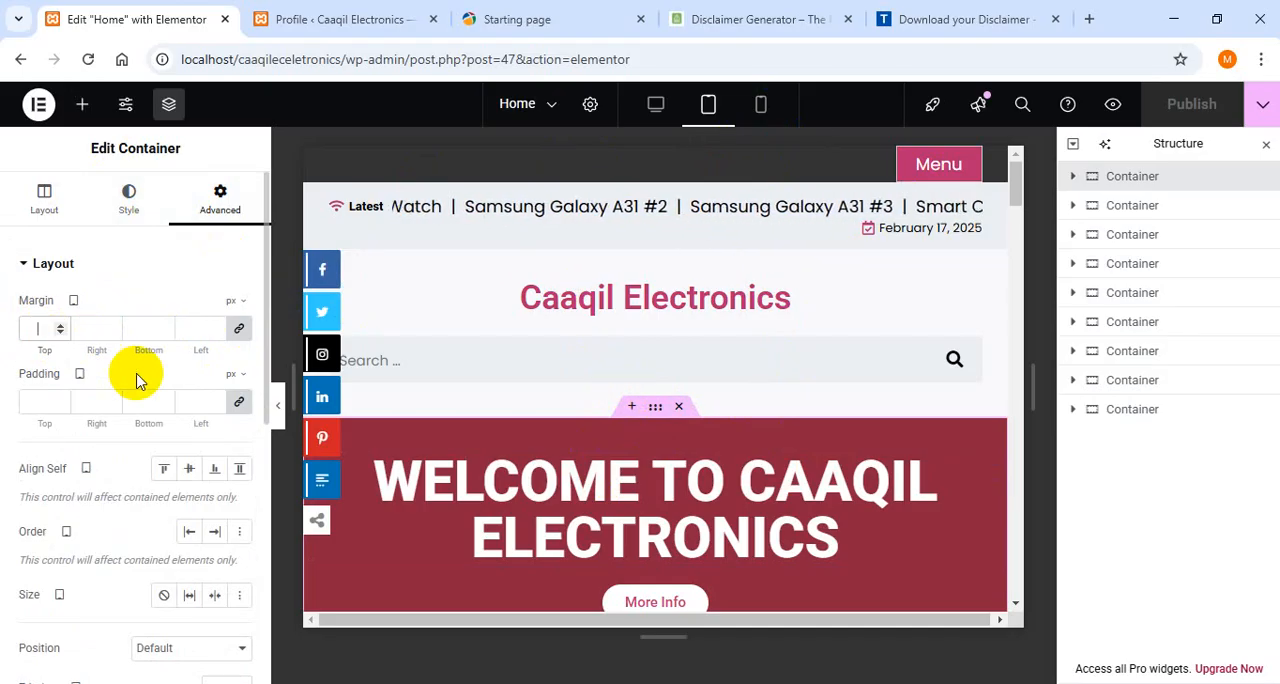
pyautogui.write('4')
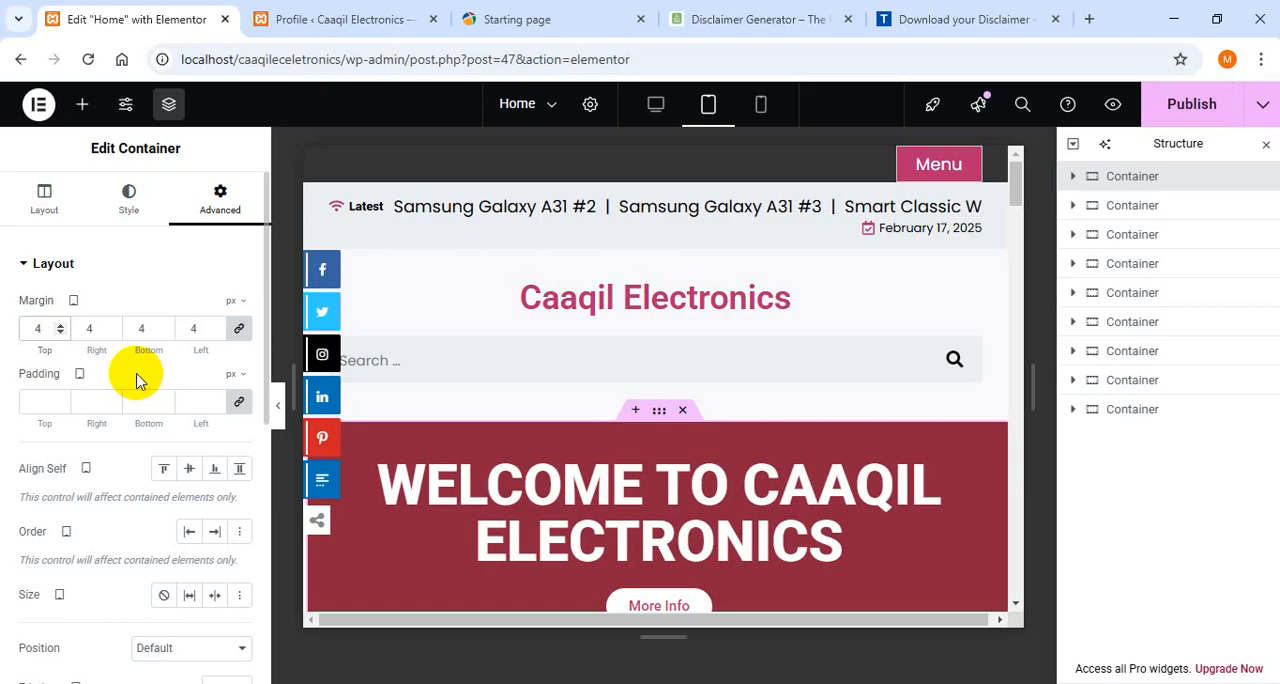
pyautogui.write('5')
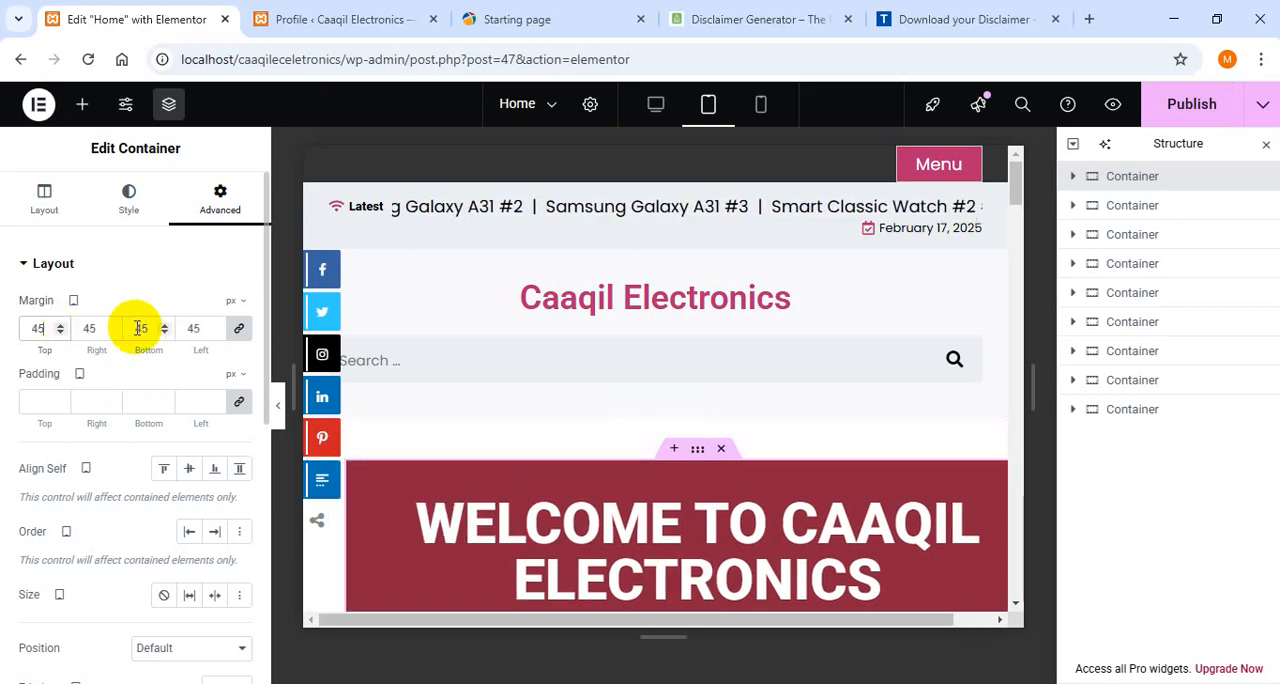
pyautogui.press('BackSpace')
pyautogui.press('BackSpace')
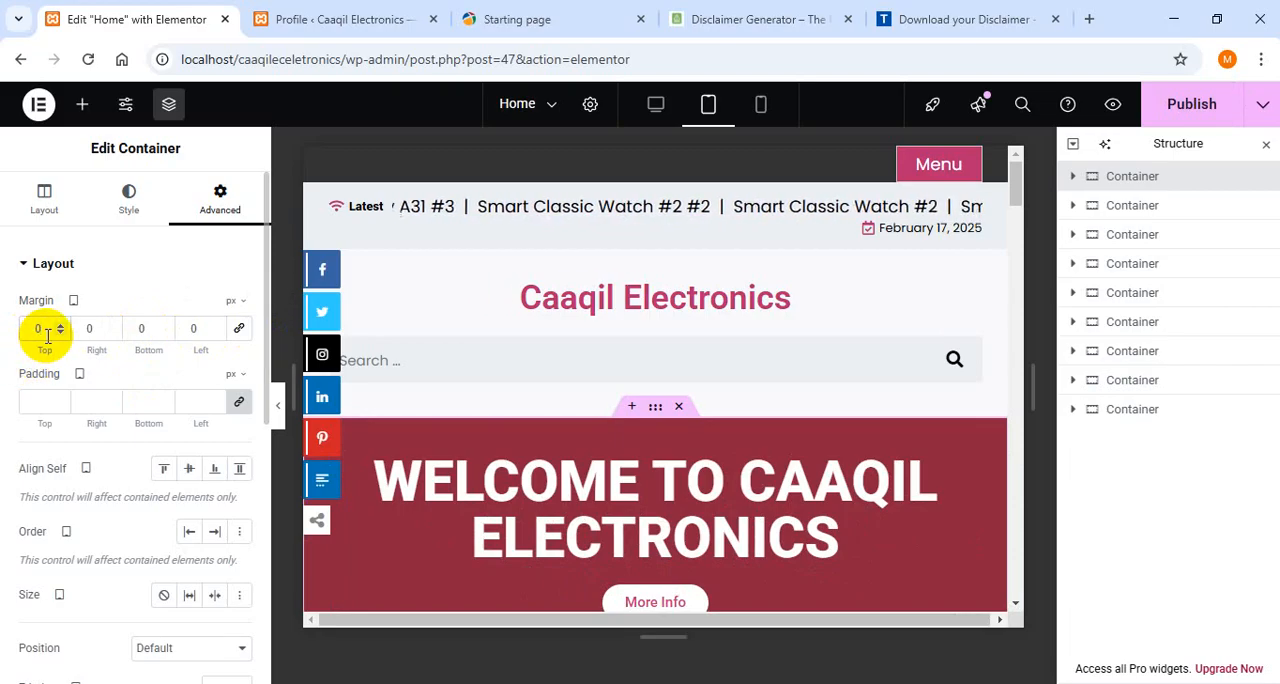
# - Try unlinked margins of 45 px at the top and bottom of the welcome banner container and check the spacing
pyautogui.click(47, 336)
pyautogui.write('45')
pyautogui.press('BackSpace')
pyautogui.press('BackSpace')
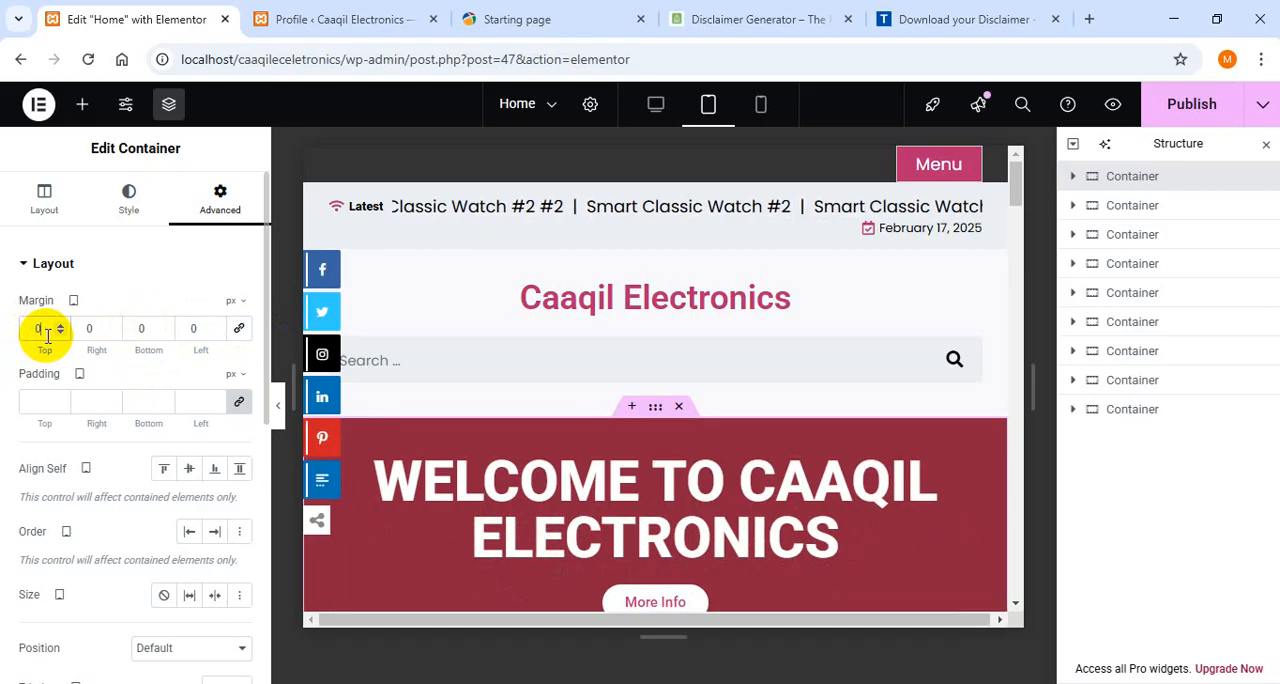
pyautogui.write('40')
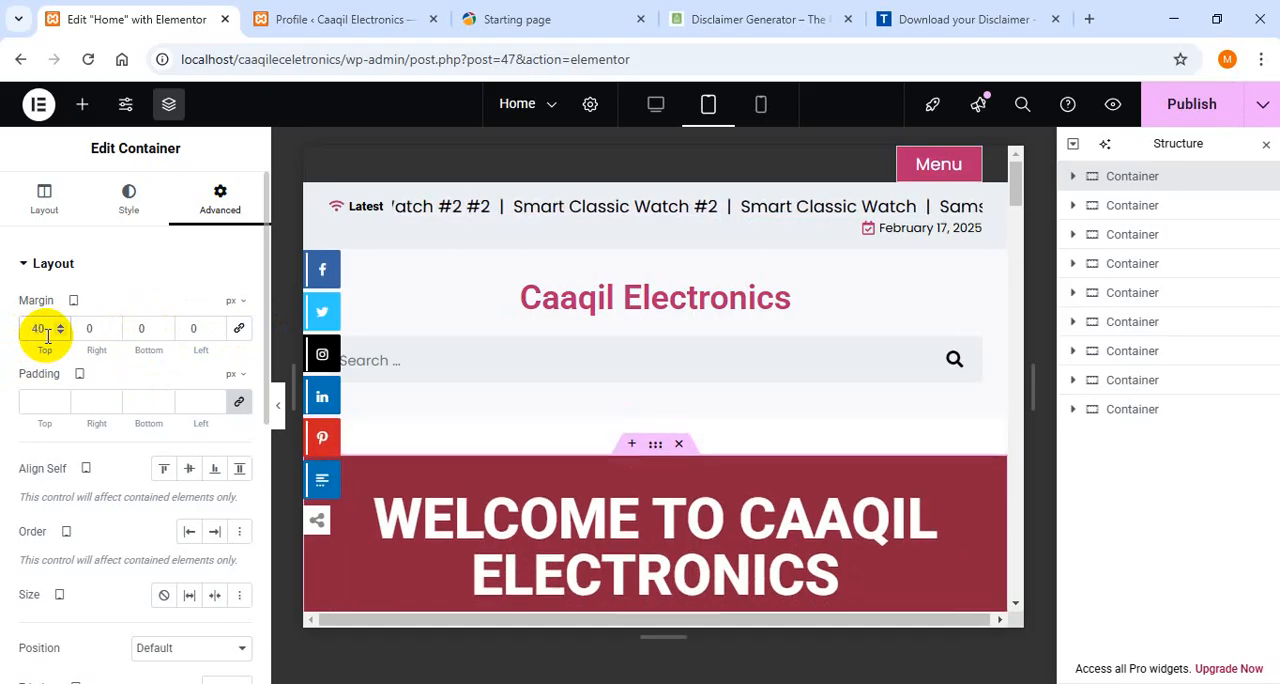
pyautogui.write('5')
pyautogui.press('Delete')
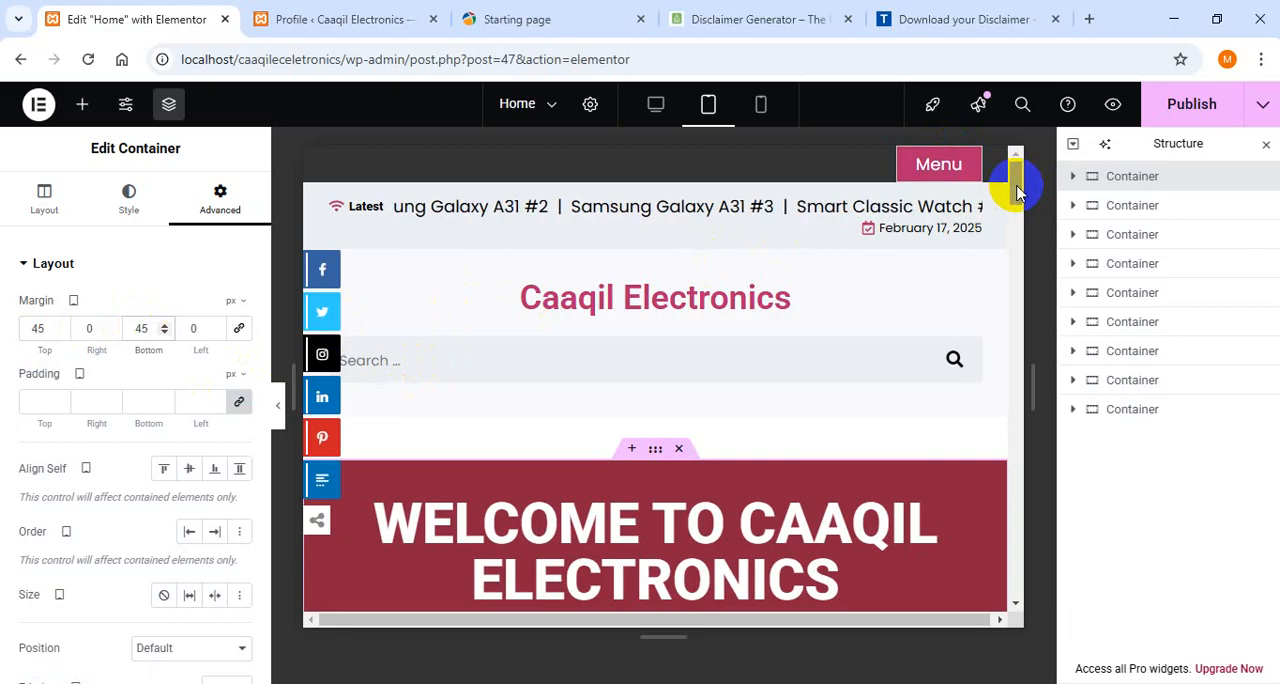
pyautogui.moveTo(1016, 190); pyautogui.dragTo(1019, 218)
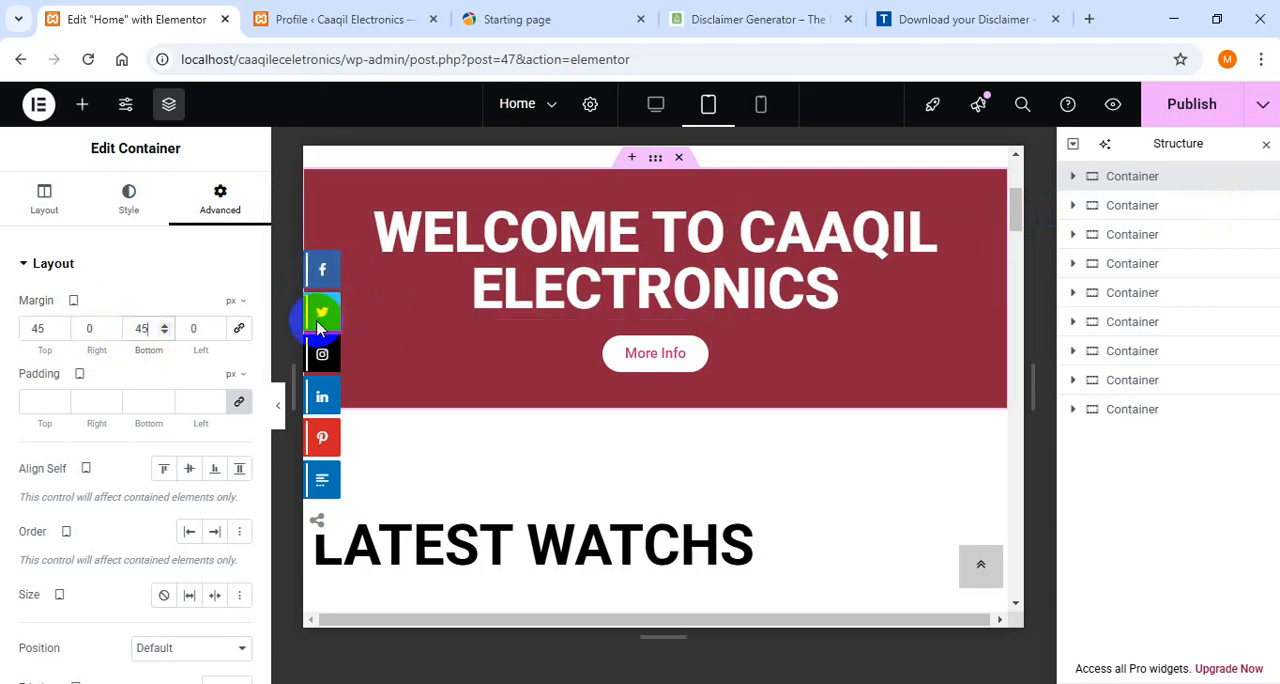
# - Reset the welcome banner container's bottom and top margins to 0
pyautogui.press('BackSpace')
pyautogui.press('BackSpace')
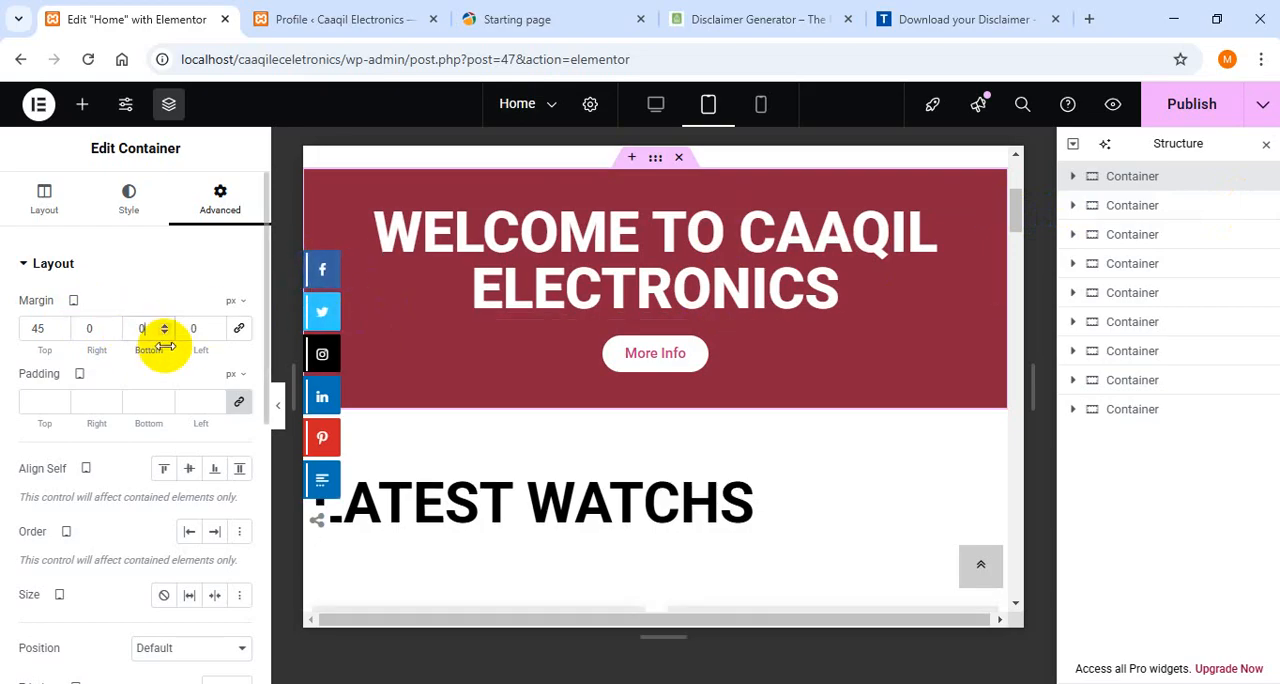
pyautogui.click(59, 333)
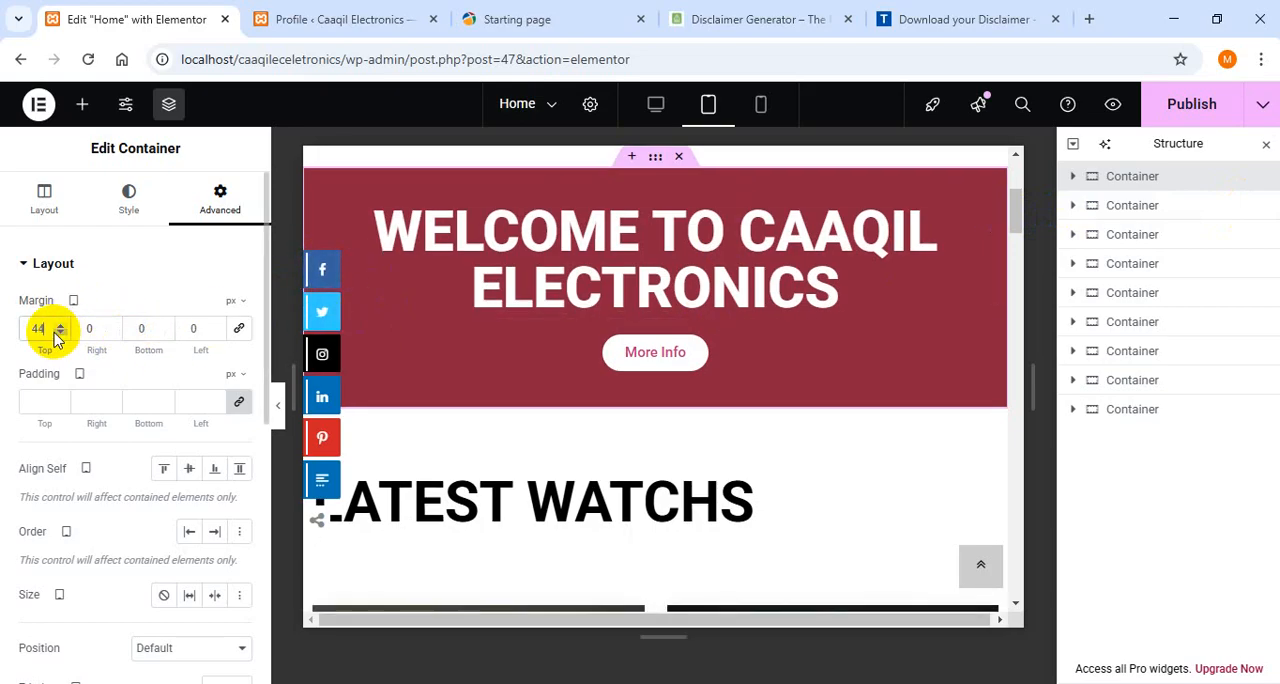
pyautogui.press('BackSpace')
pyautogui.press('BackSpace')
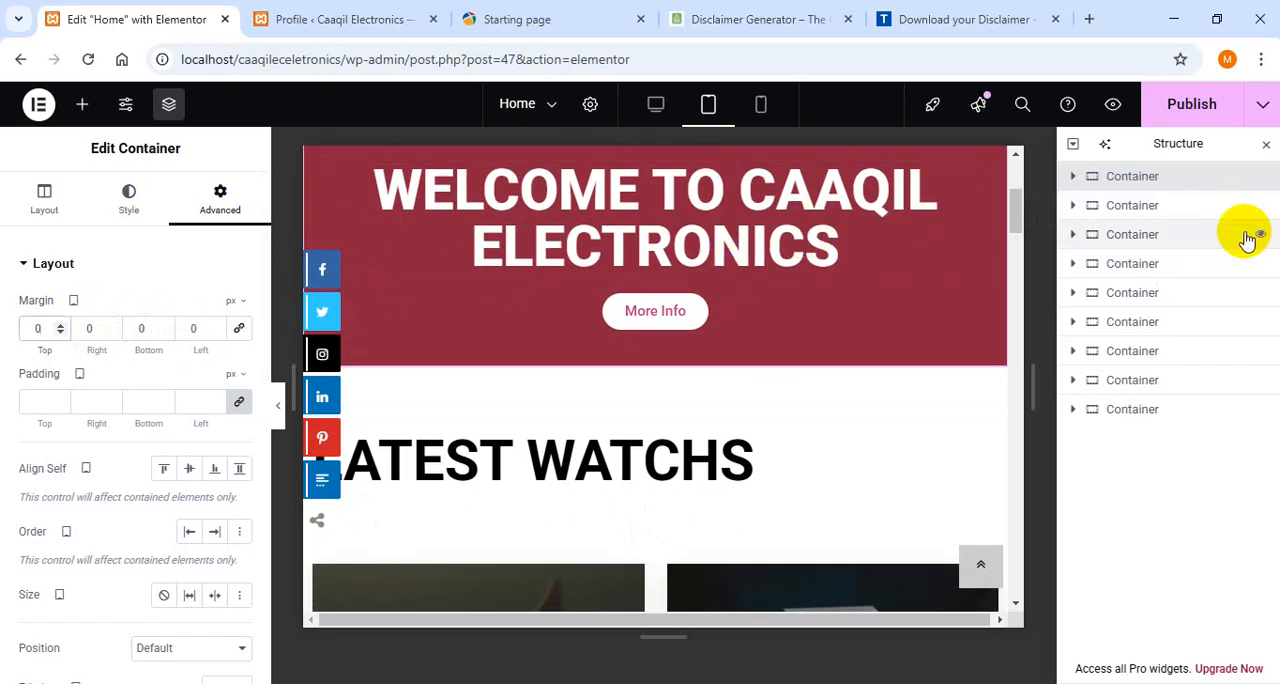
# - Set the tablet font size of the "Welcome to Caaqil Electronics" heading to 45 px
pyautogui.click(749, 200)
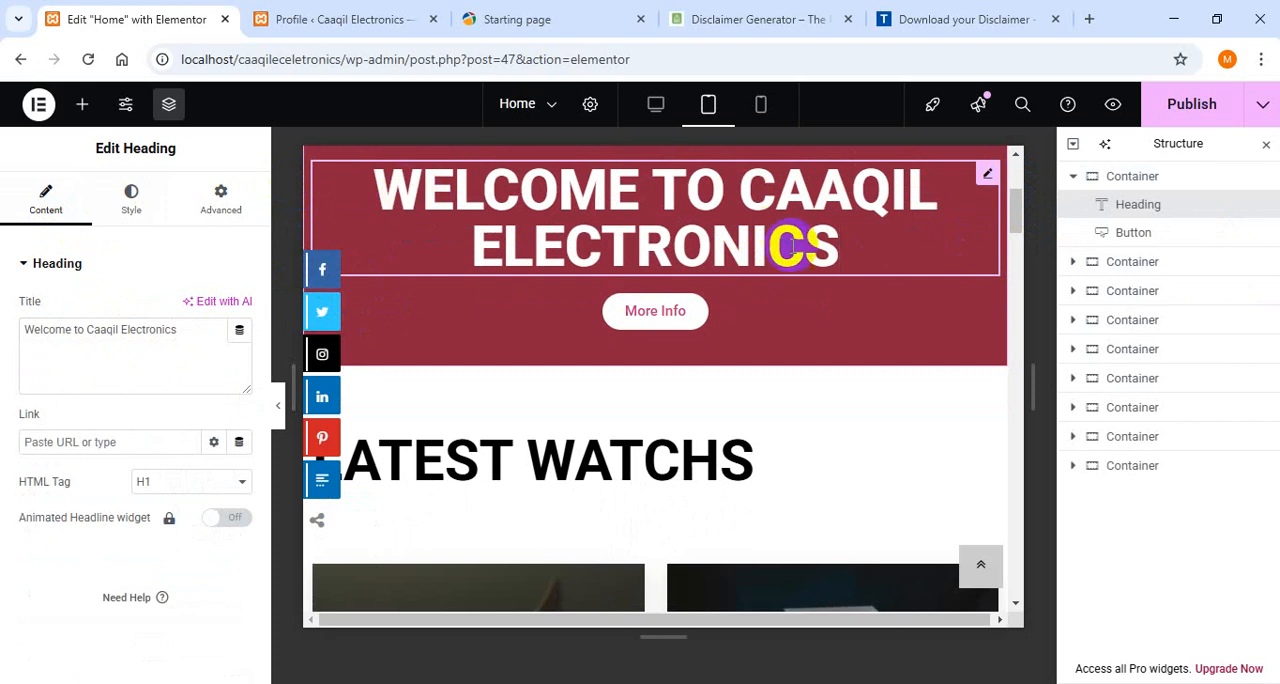
pyautogui.click(135, 205)
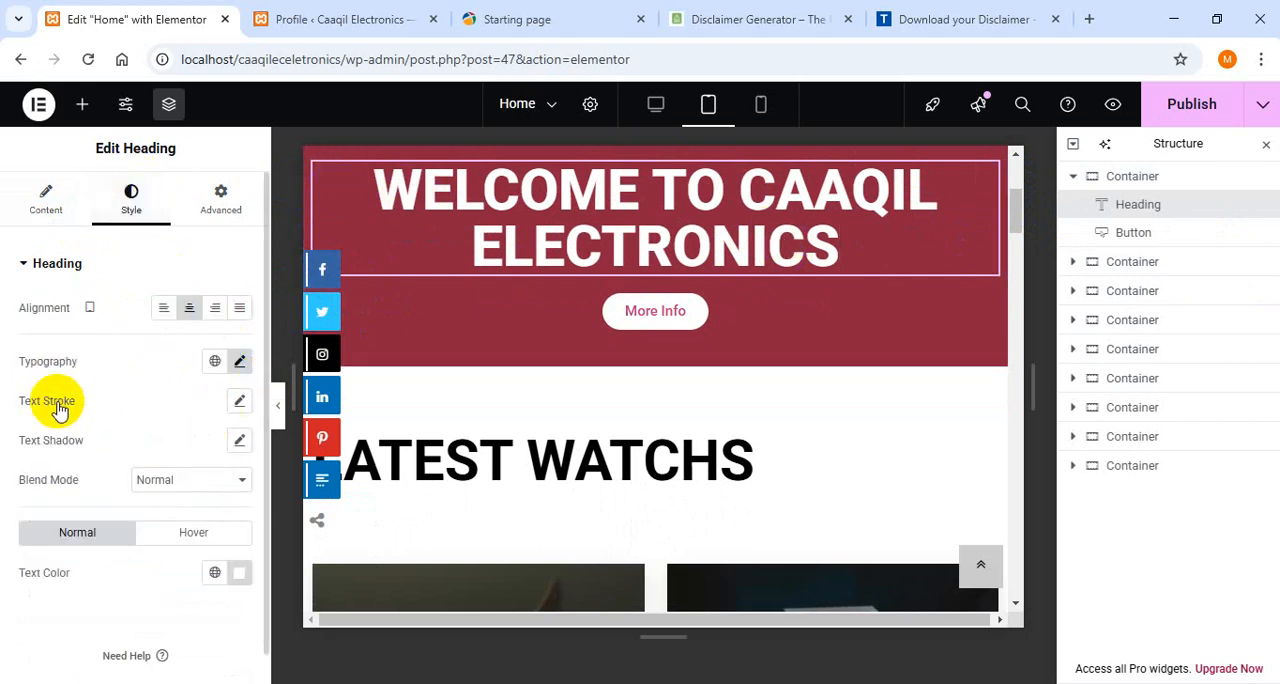
pyautogui.click(244, 363)
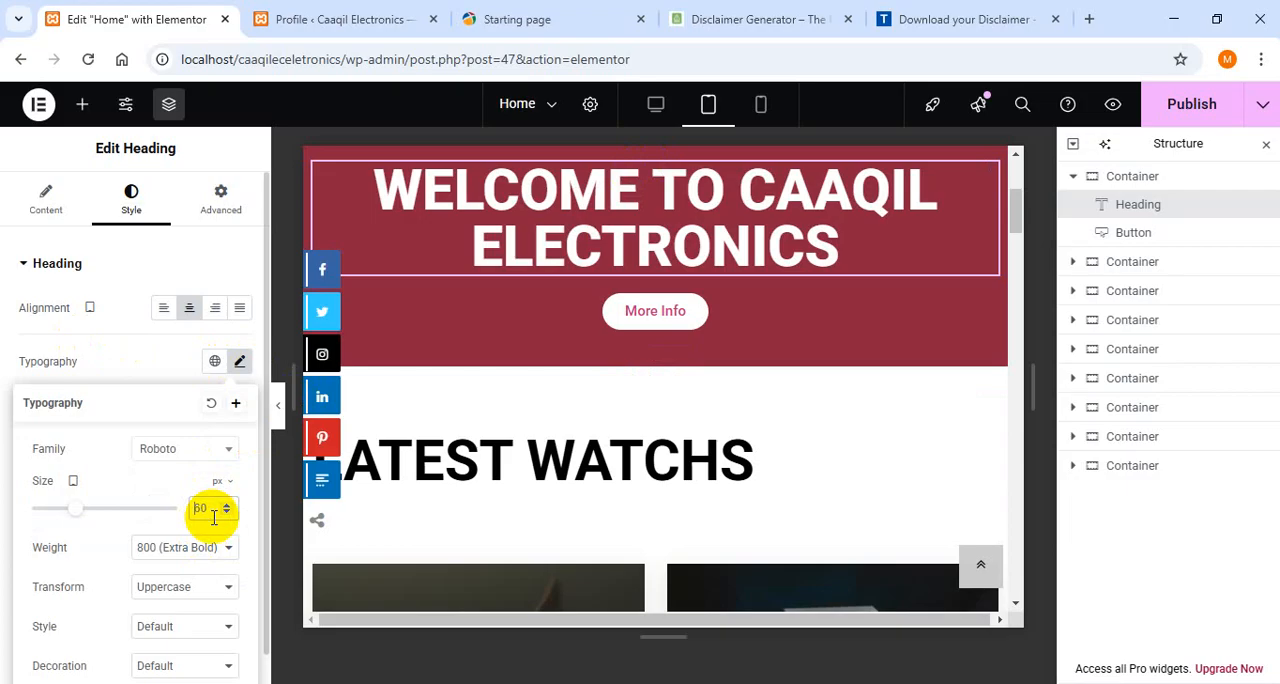
pyautogui.write('45')
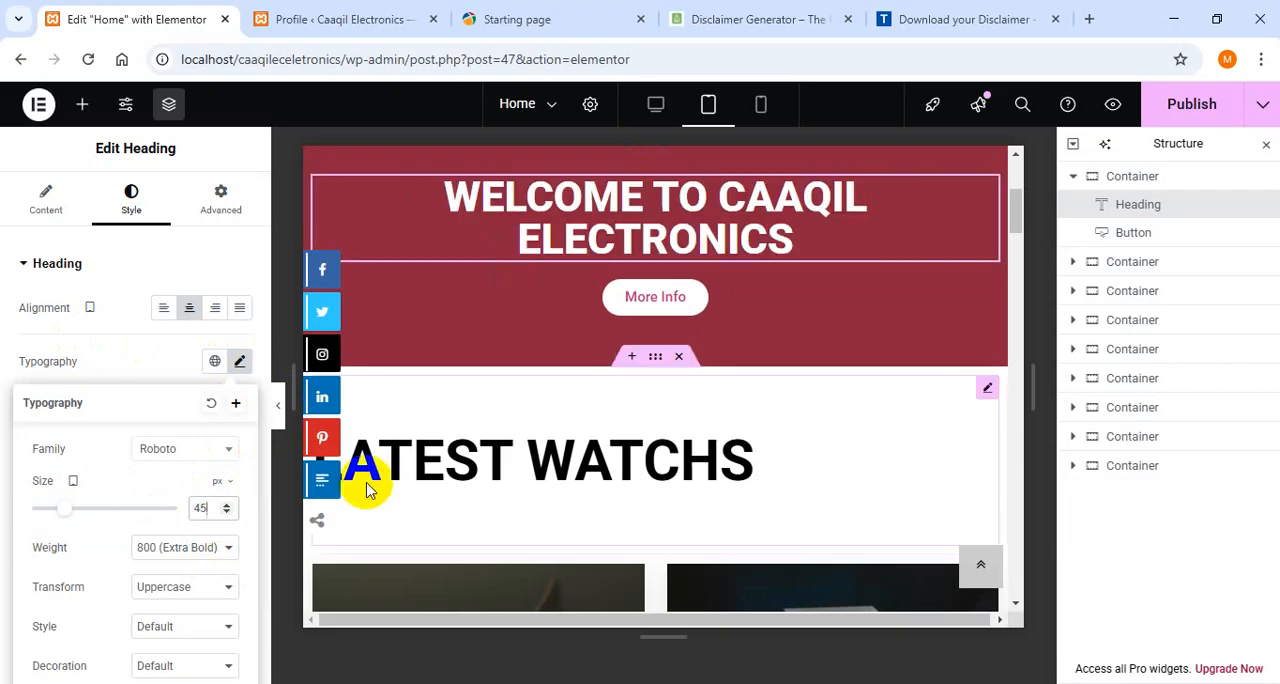
# - Set the tablet font size of the "Latest Watchs" heading to 45 px
pyautogui.click(577, 458)
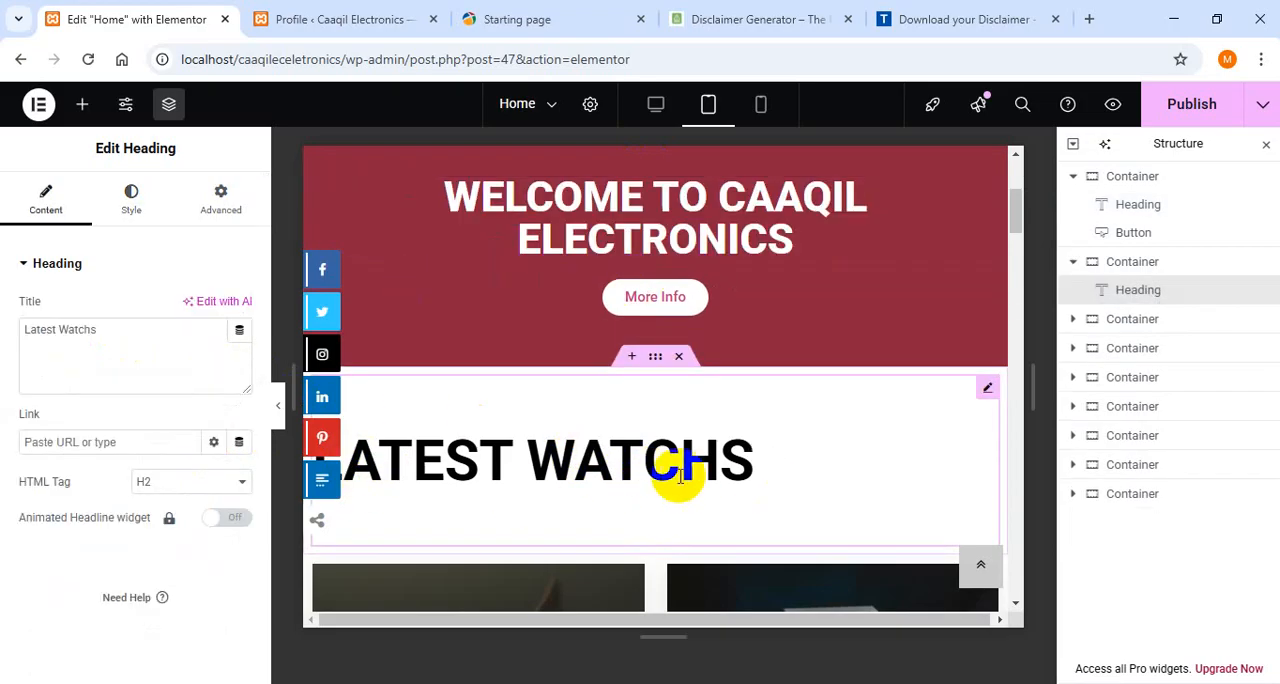
pyautogui.click(131, 200)
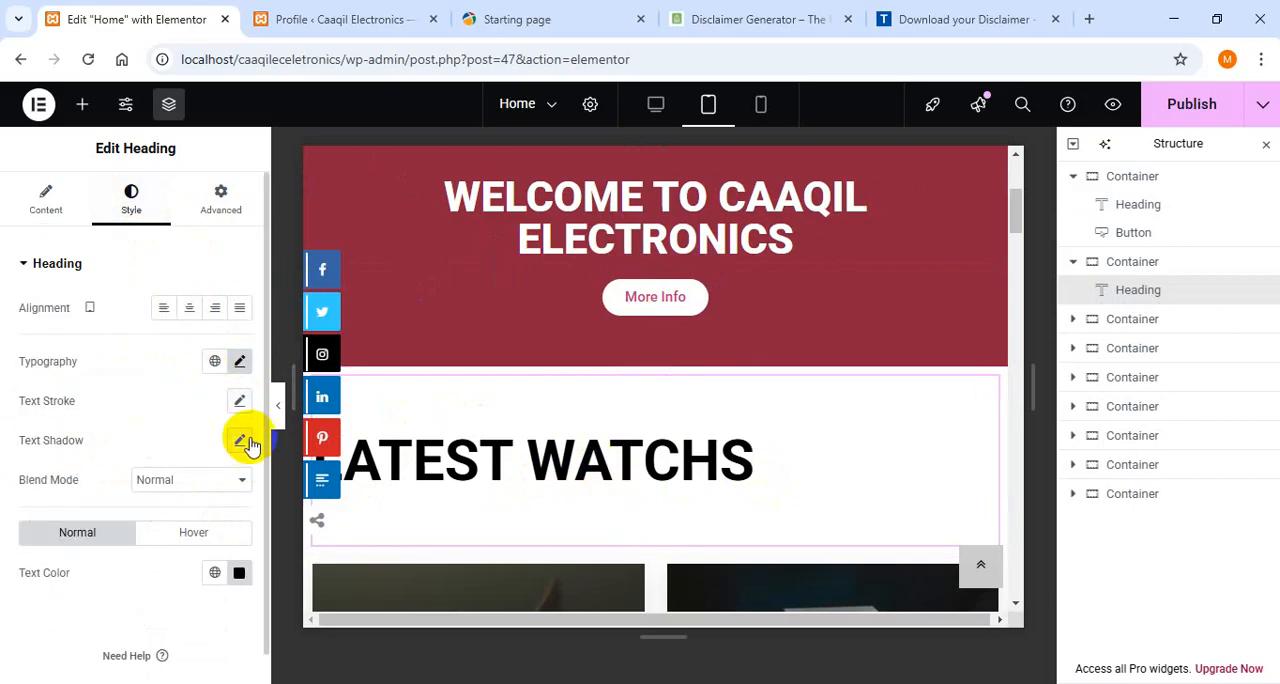
pyautogui.click(242, 361)
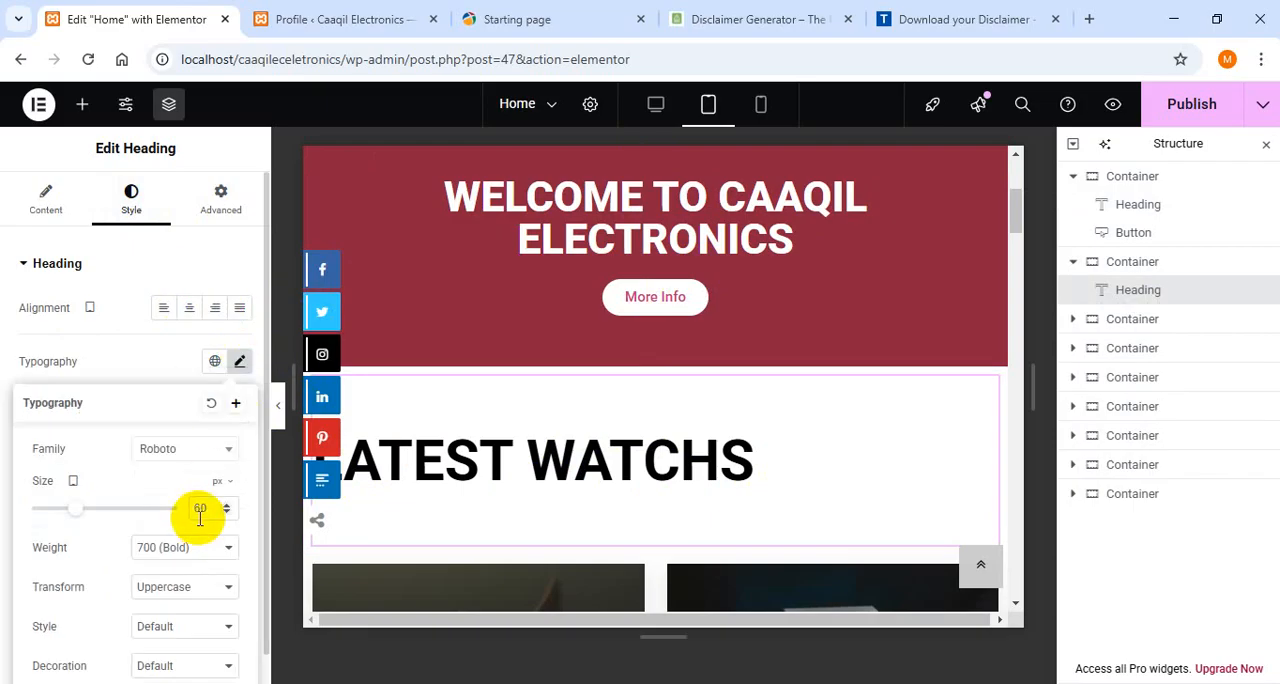
pyautogui.write('45')
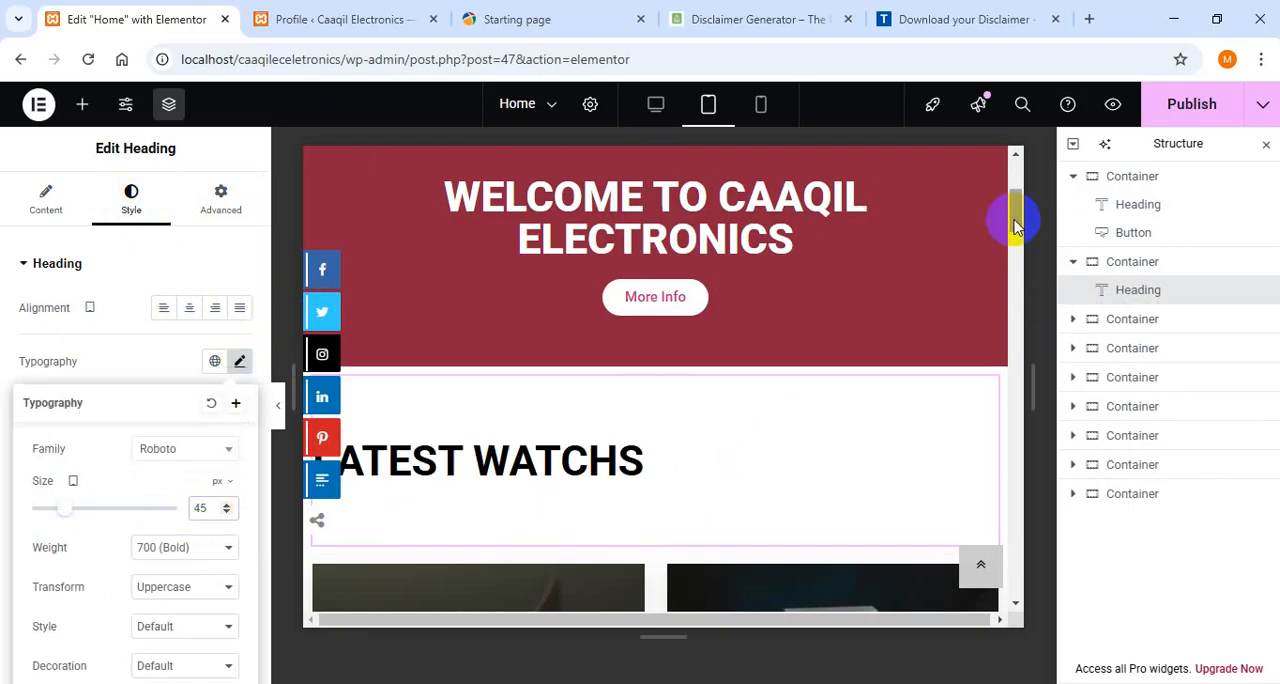
# - Set the tablet font size of the "Best Laptops" heading to 45 px
pyautogui.moveTo(1015, 225); pyautogui.dragTo(1021, 297)
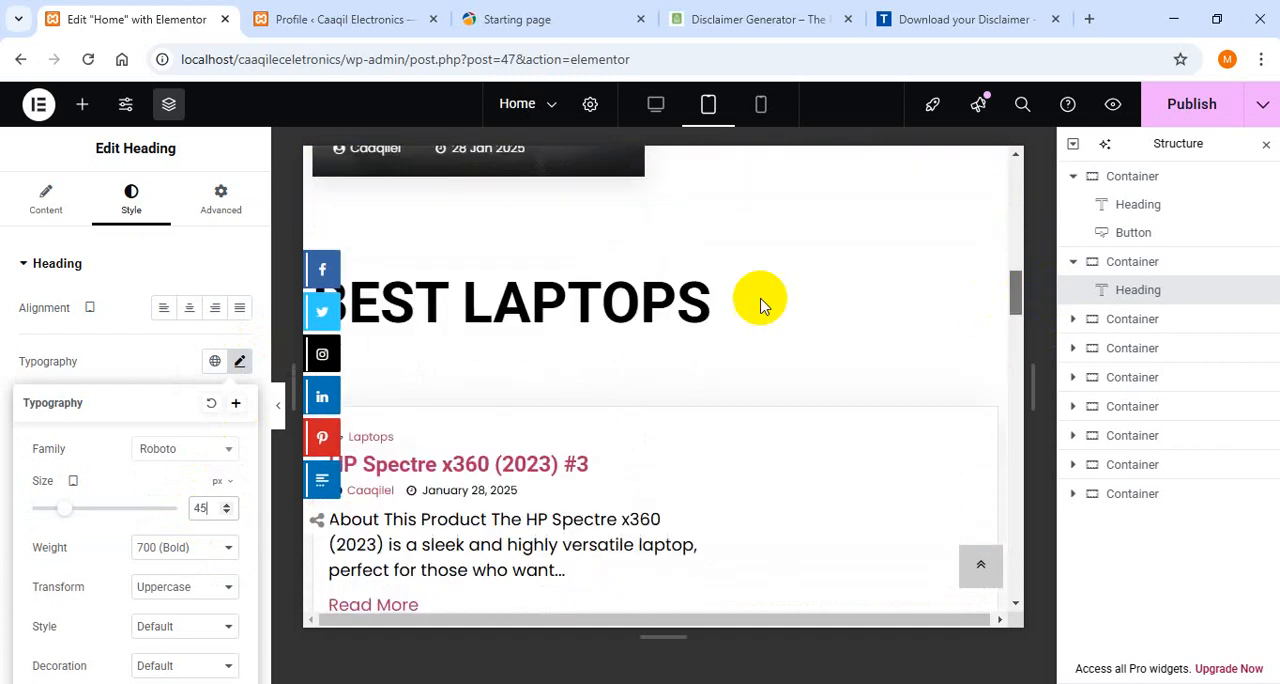
pyautogui.click(695, 290)
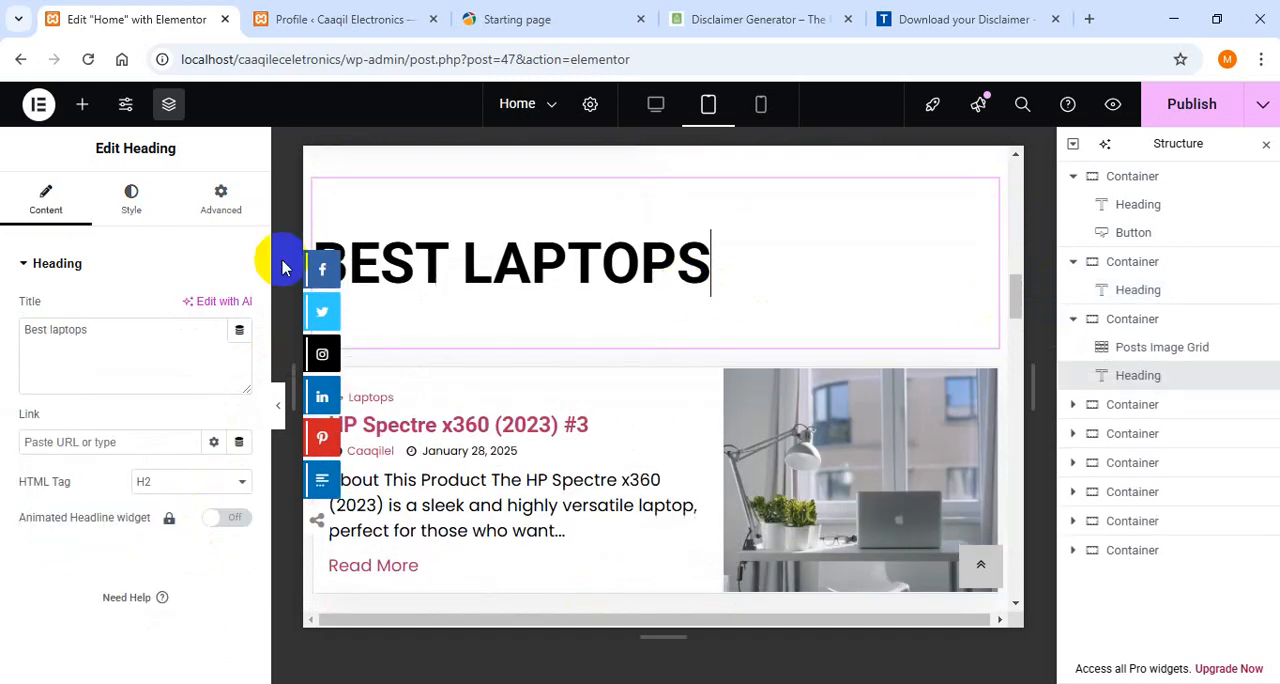
pyautogui.click(133, 198)
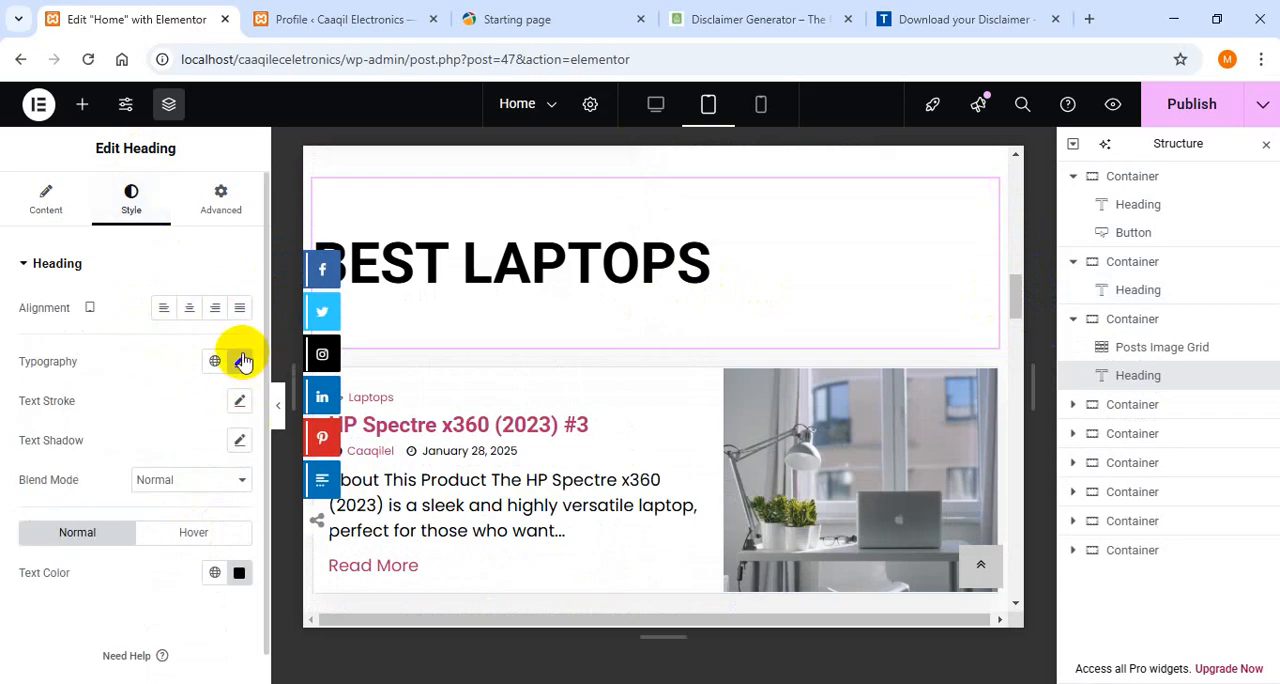
pyautogui.click(240, 361)
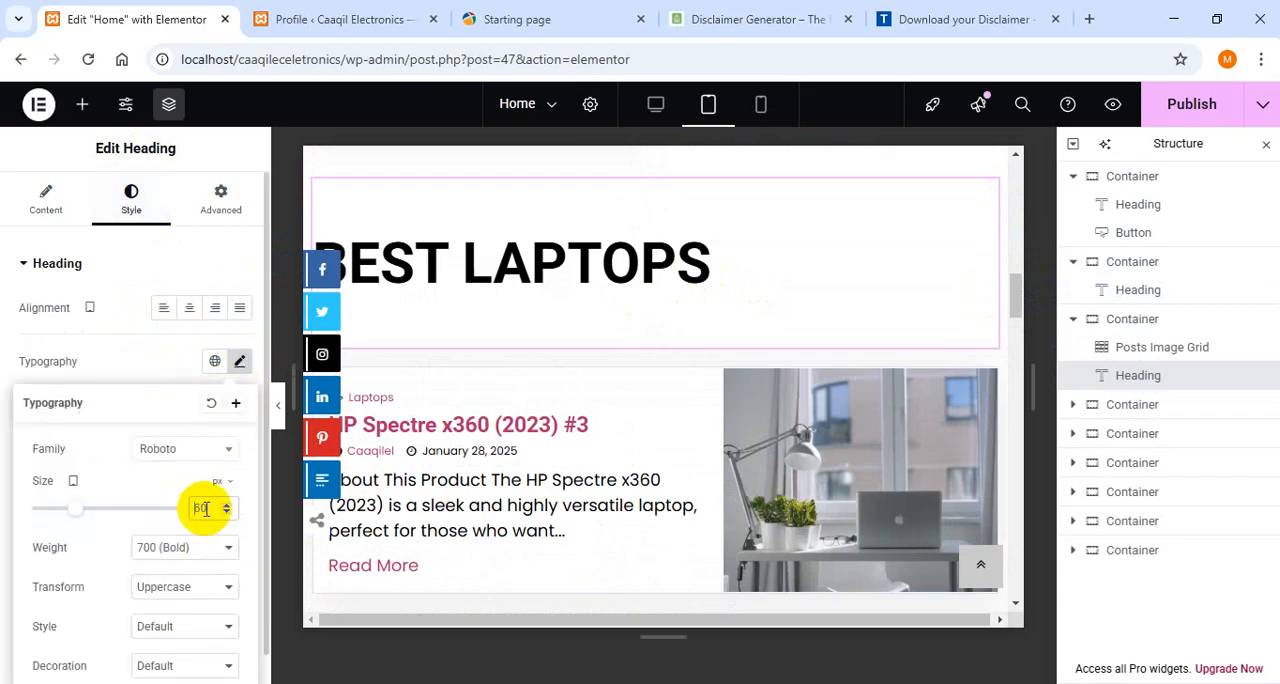
pyautogui.write('45')
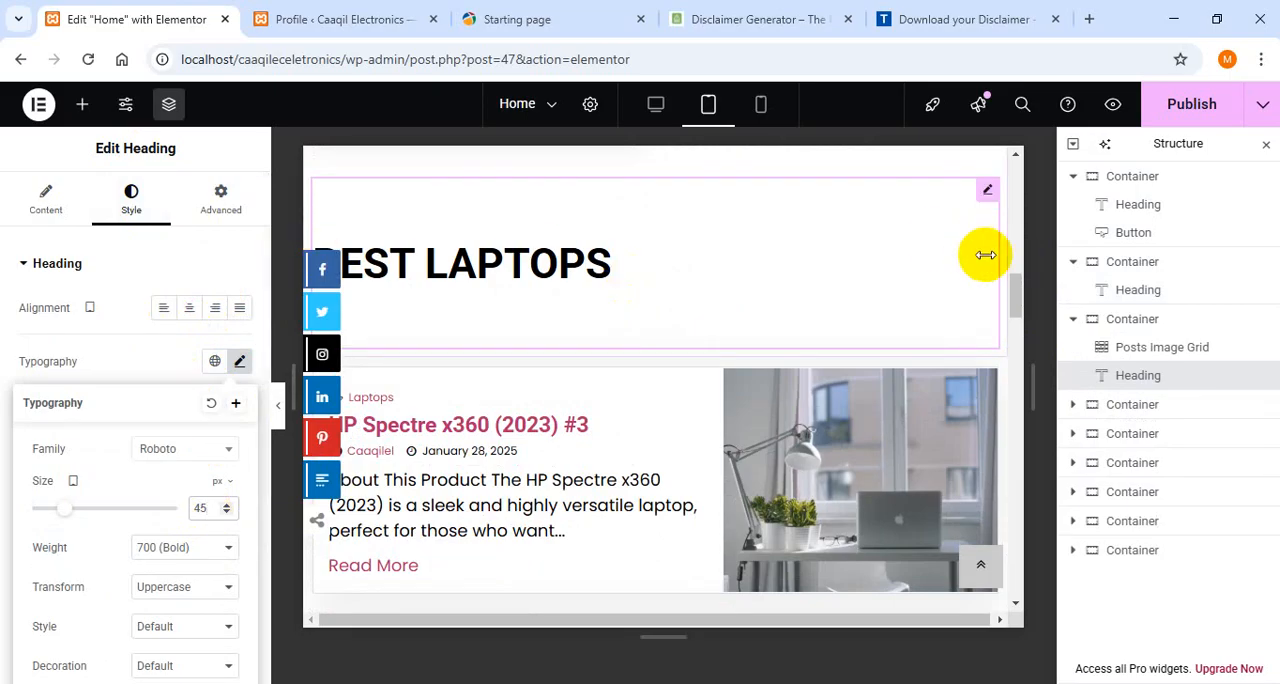
# - Set the tablet font size of the "Mobiles" heading to 45 px
pyautogui.moveTo(1018, 293); pyautogui.dragTo(1014, 380)
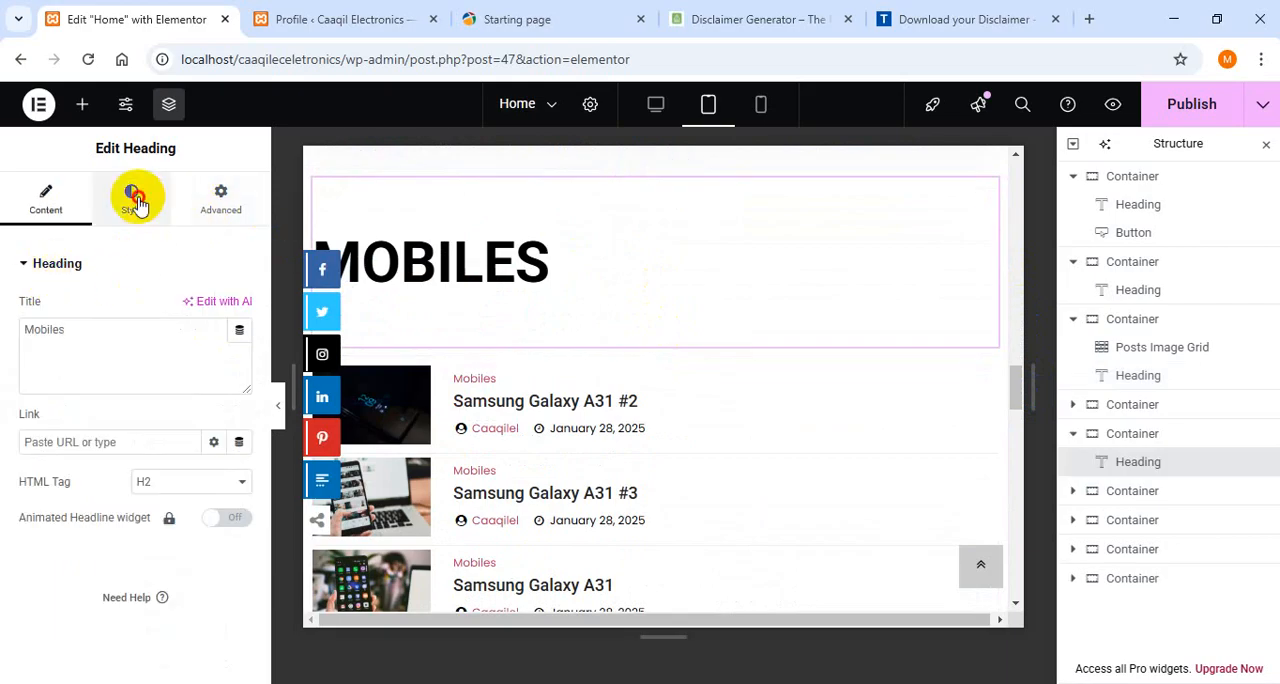
pyautogui.click(137, 203)
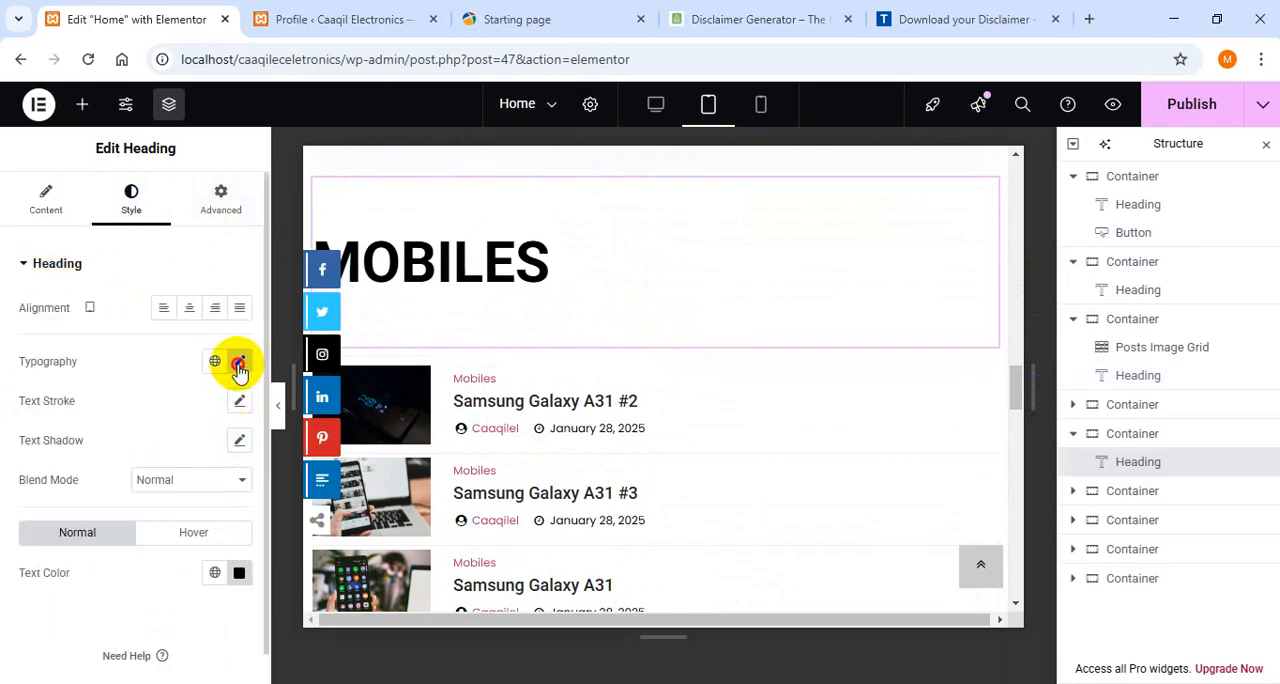
pyautogui.click(238, 365)
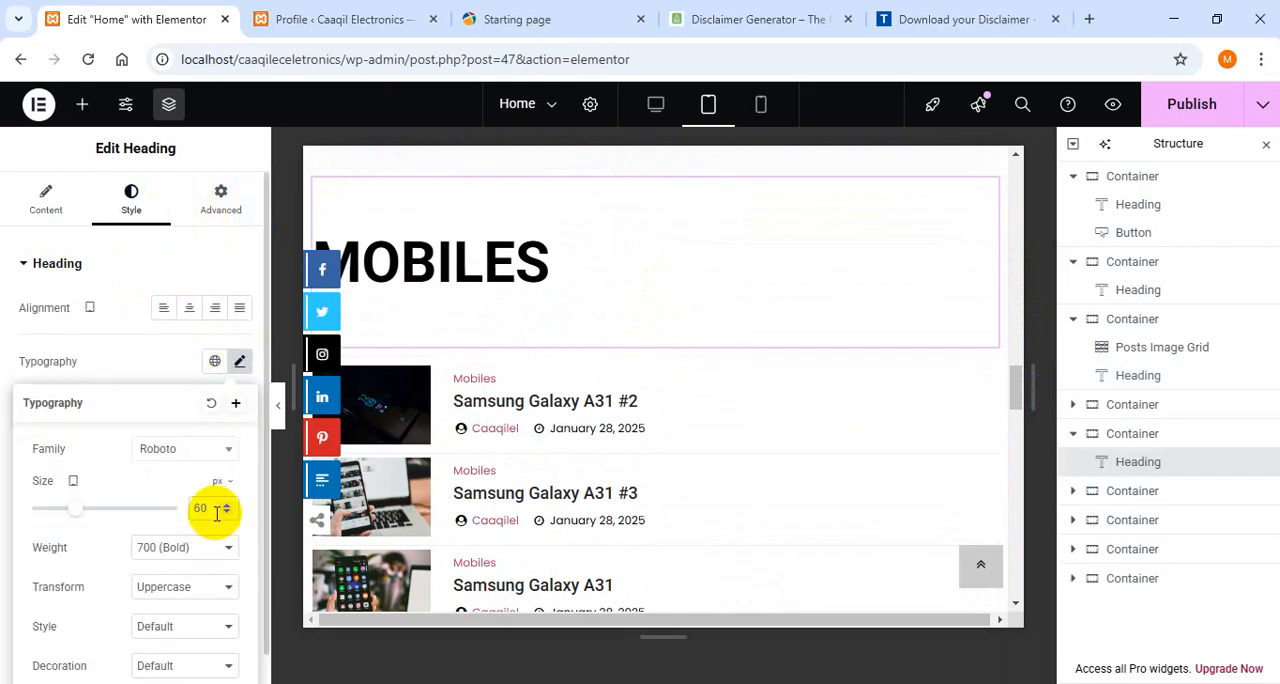
pyautogui.write('45')
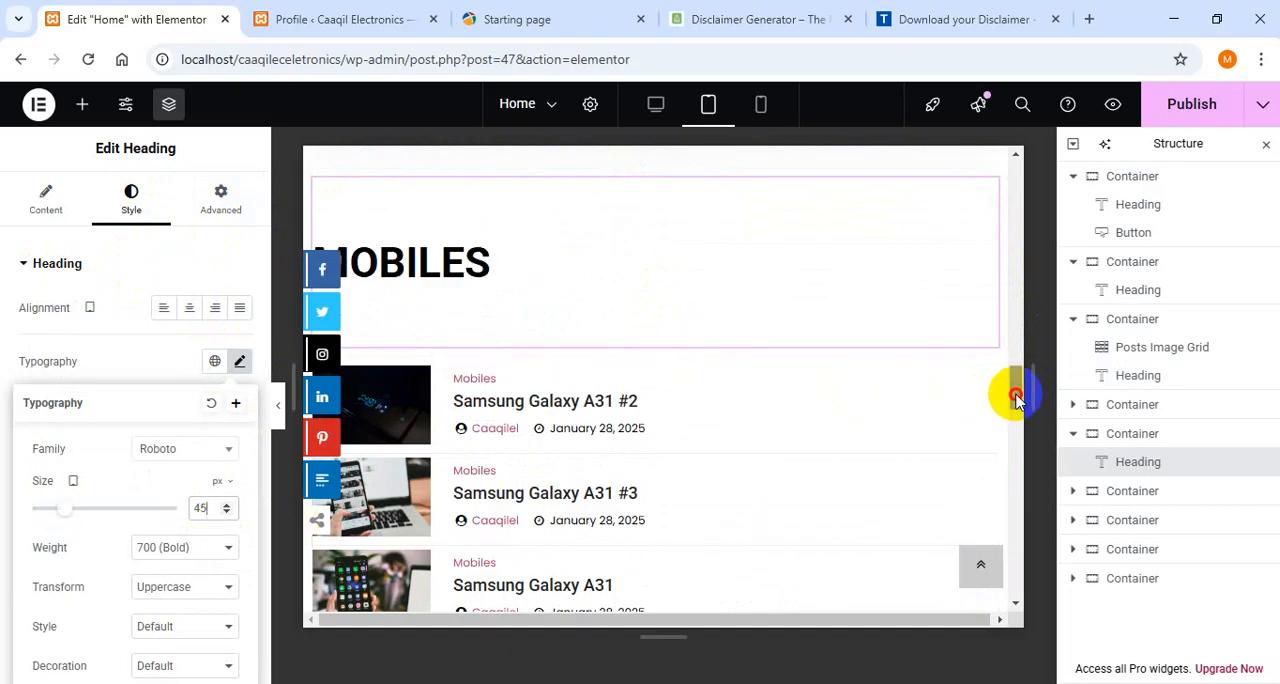
# - Set the tablet font size of the "Latest Products" heading to 45 px
pyautogui.scroll(-5, 1016, 412)
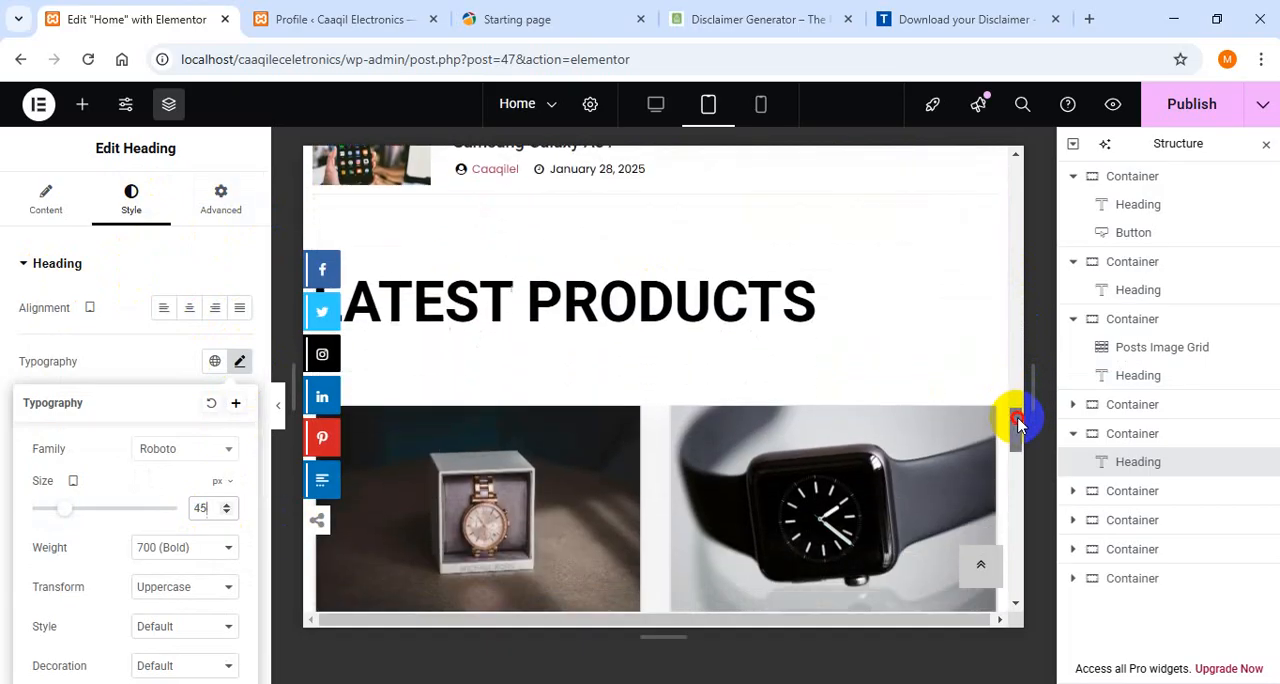
pyautogui.click(858, 320)
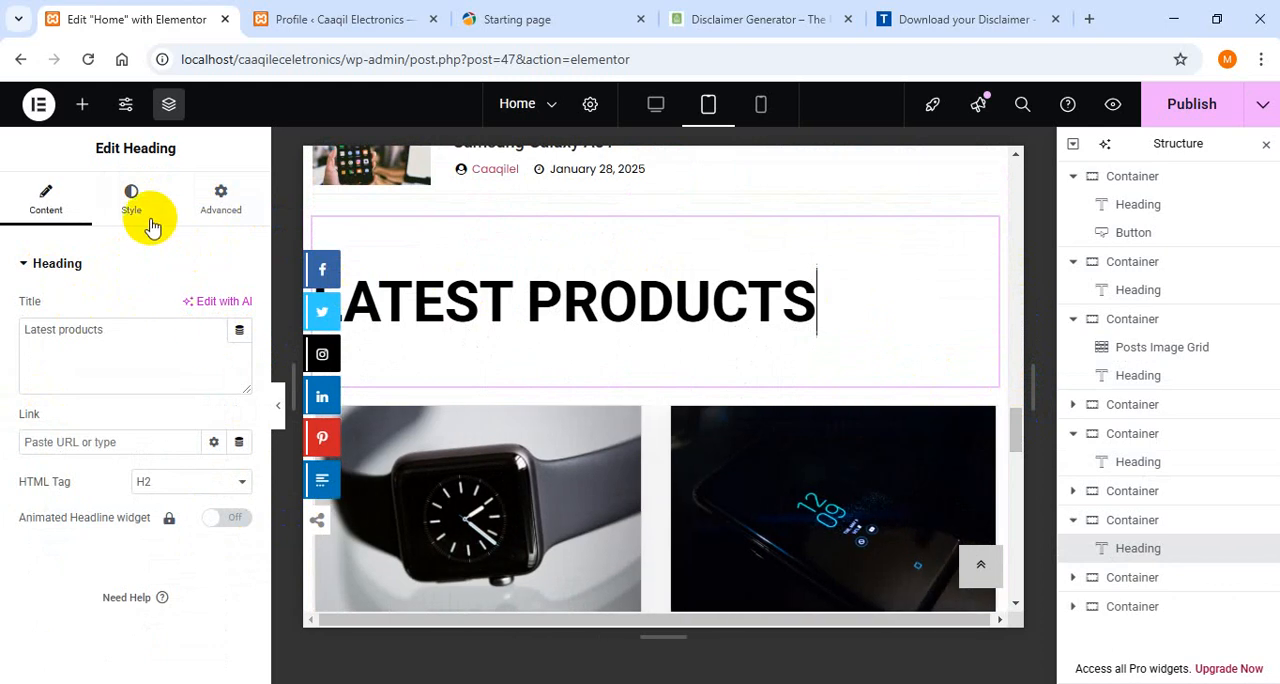
pyautogui.click(240, 362)
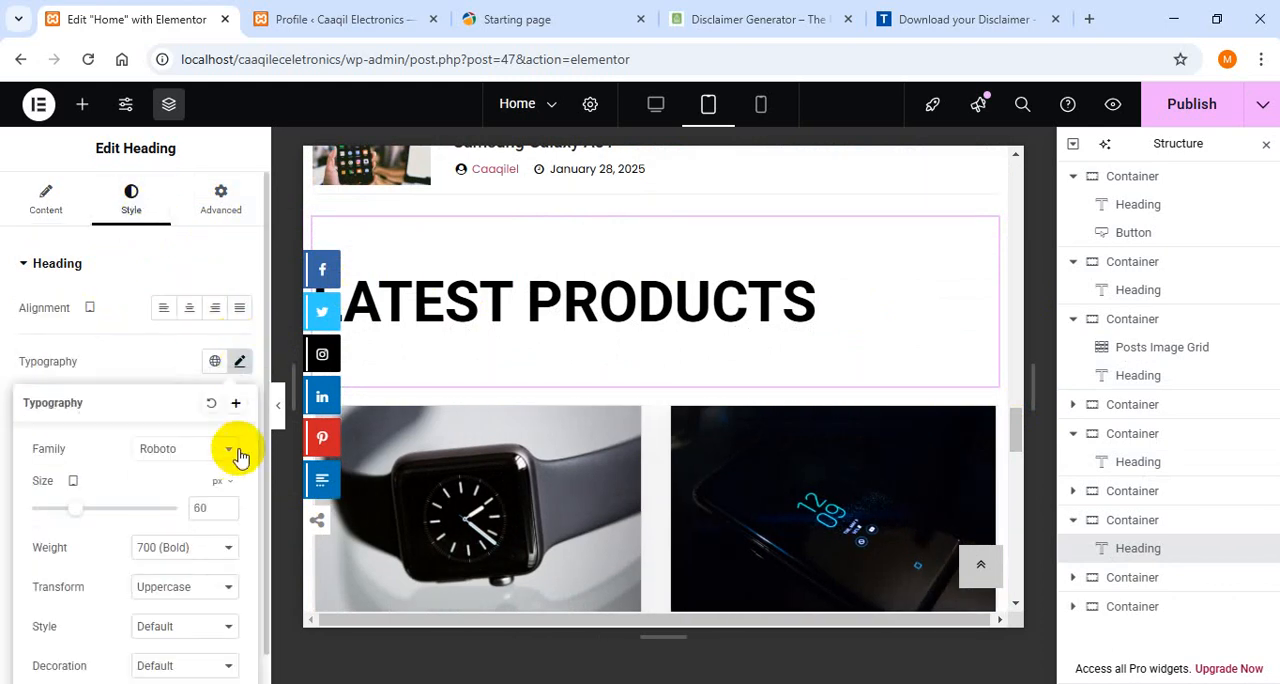
pyautogui.write('45')
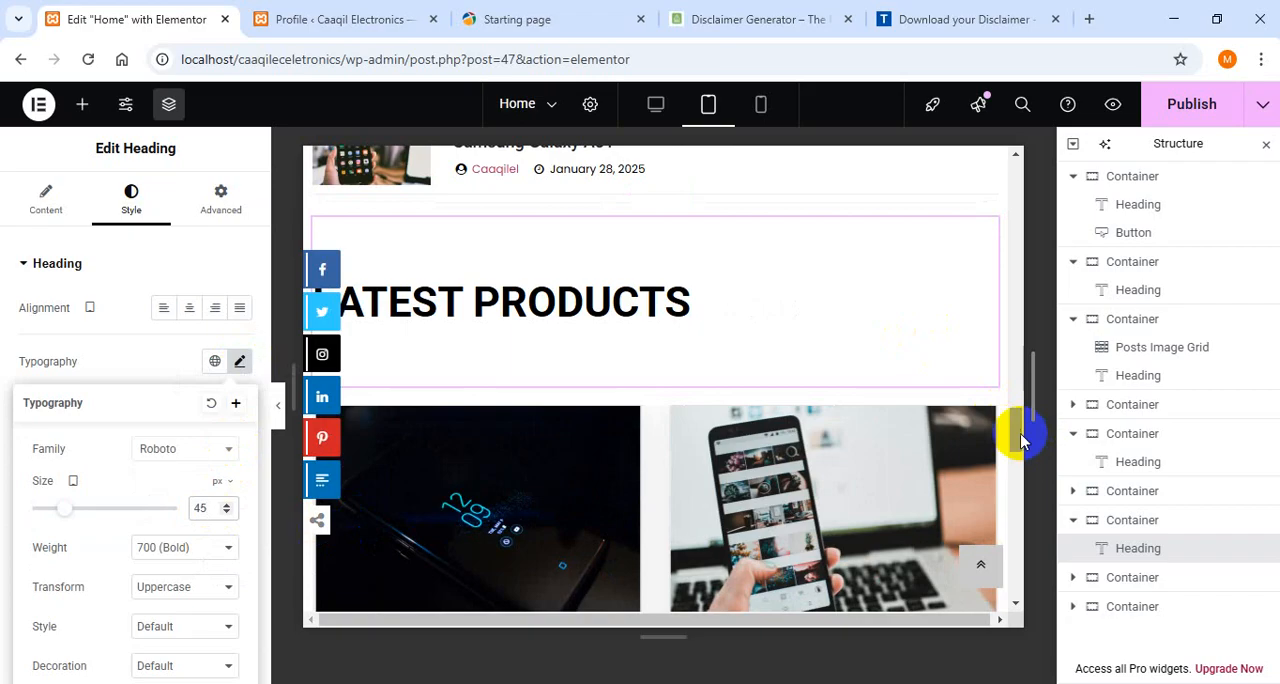
# - Set the tablet font size of the "Amazing Products" heading to 45 px
pyautogui.moveTo(1020, 440); pyautogui.dragTo(1020, 495)
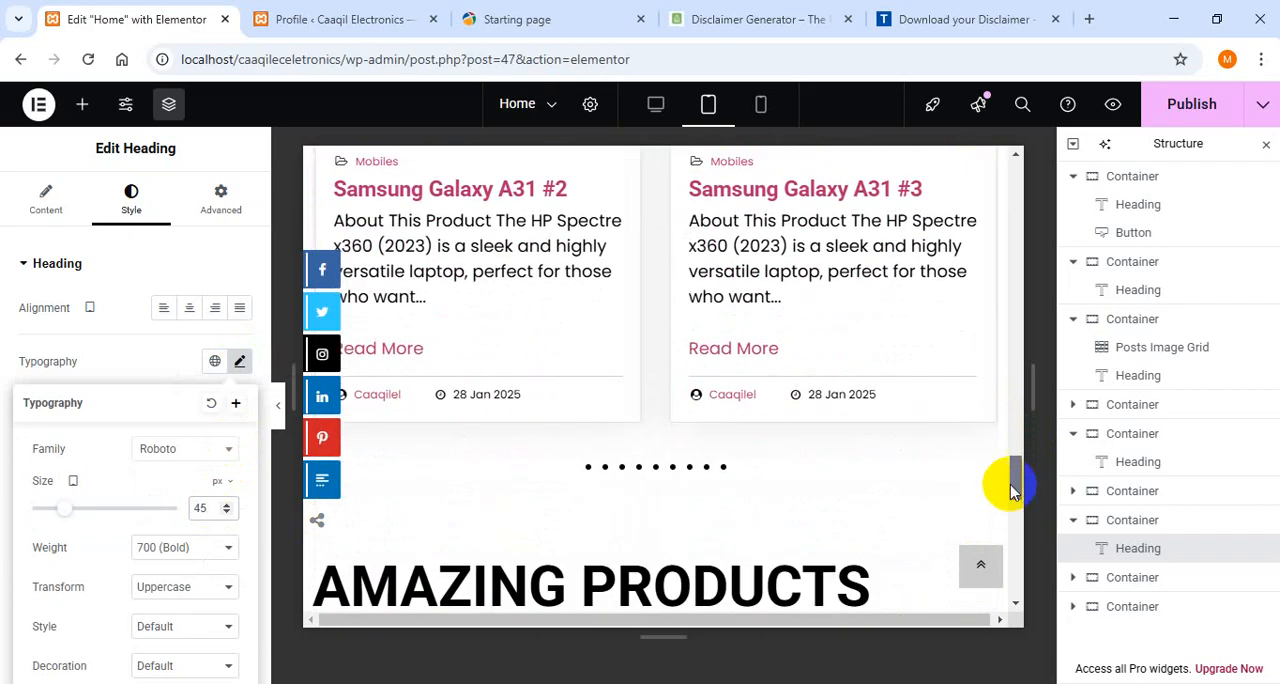
pyautogui.moveTo(1018, 485); pyautogui.dragTo(1006, 514)
pyautogui.click(869, 252)
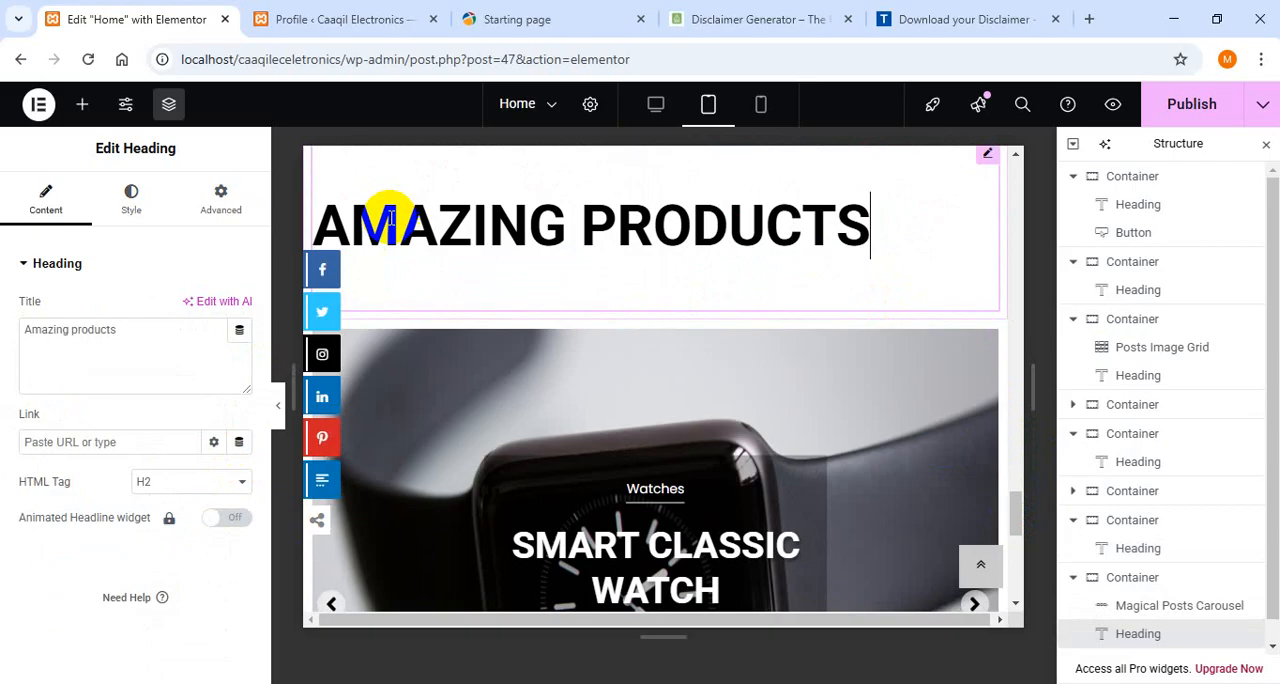
pyautogui.click(127, 200)
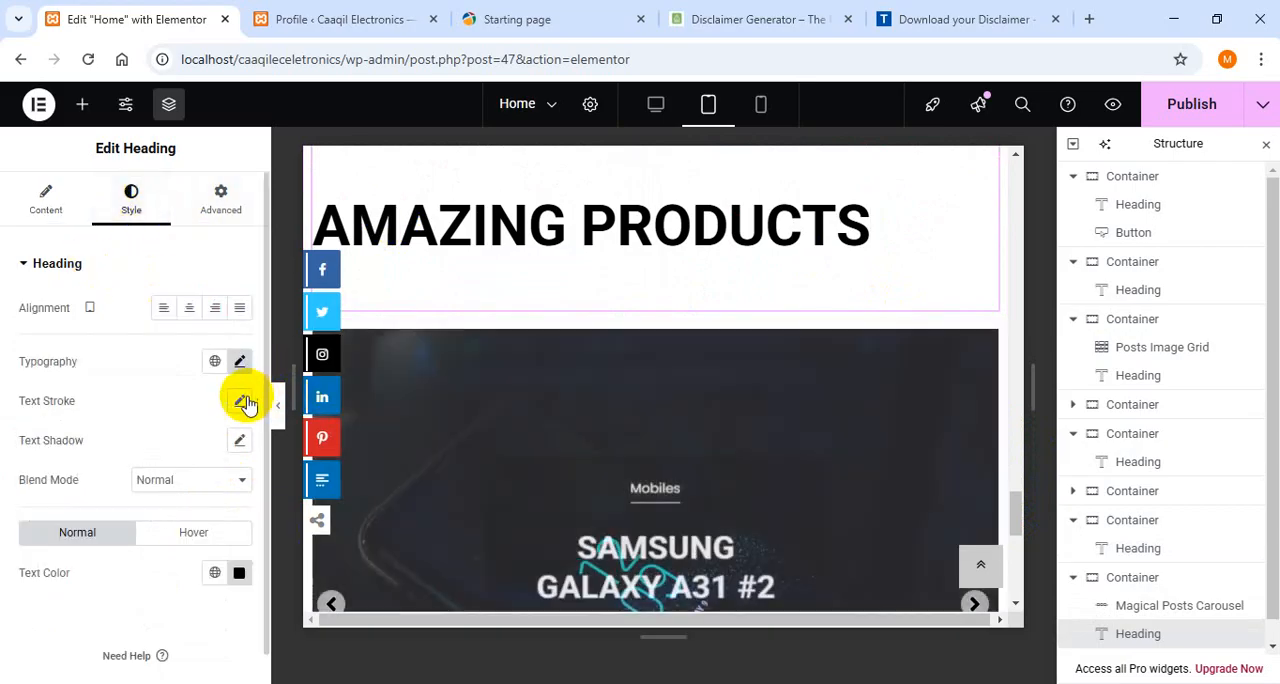
pyautogui.click(239, 361)
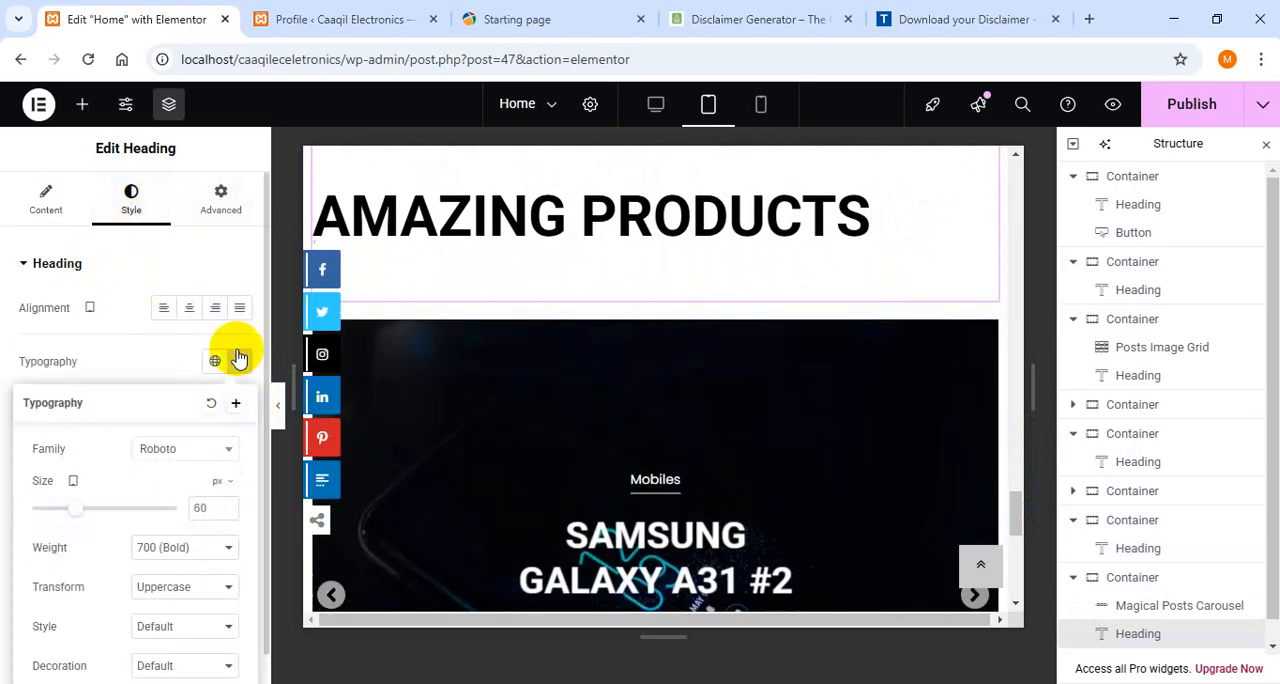
pyautogui.click(209, 508)
pyautogui.press('BackSpace')
pyautogui.press('BackSpace')
pyautogui.write('45')
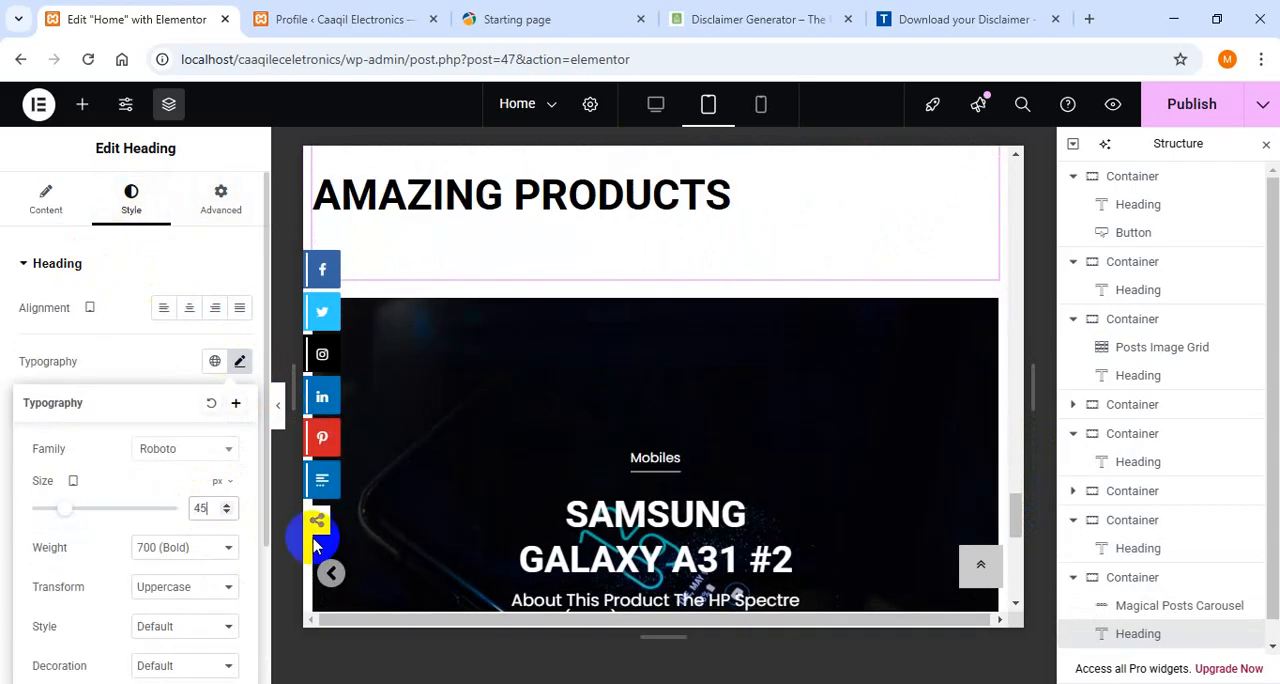
# - Switch the preview to mobile portrait and set the "Welcome to Caaqil Electronics" heading's font size to 32 px
pyautogui.moveTo(1014, 508); pyautogui.dragTo(980, 108)
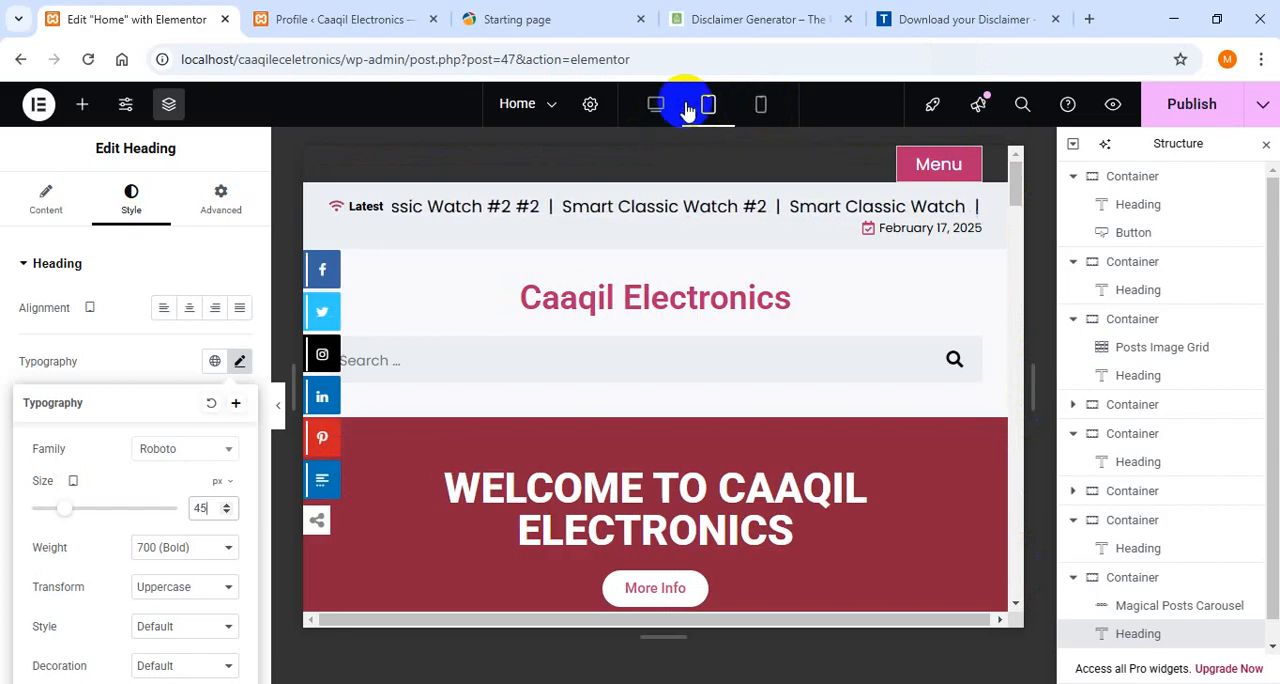
pyautogui.click(760, 107)
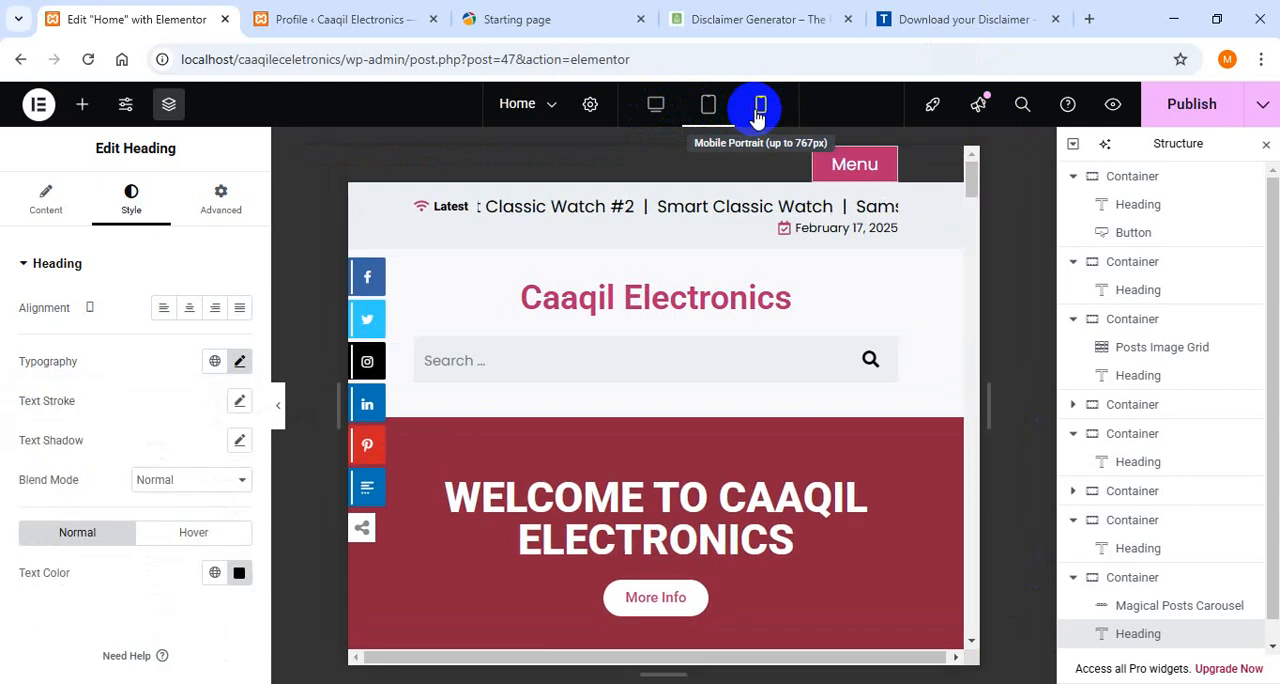
pyautogui.scroll(-5, 571, 334)
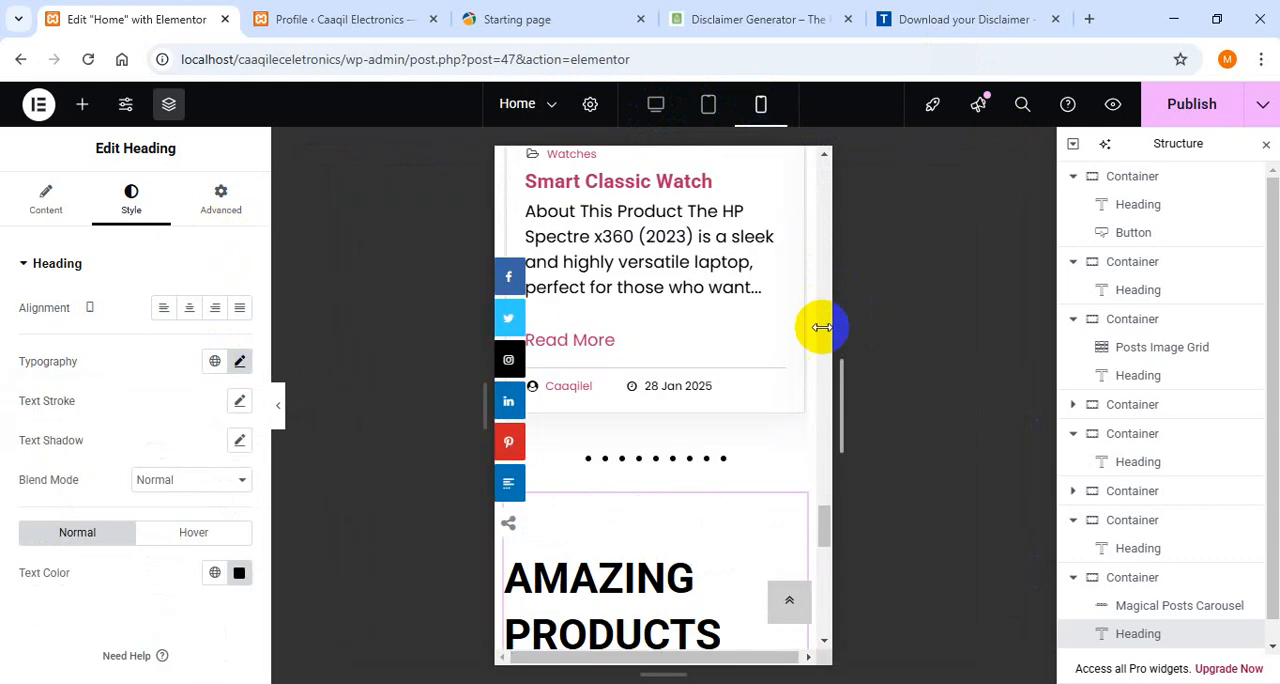
pyautogui.moveTo(824, 518); pyautogui.dragTo(805, 153)
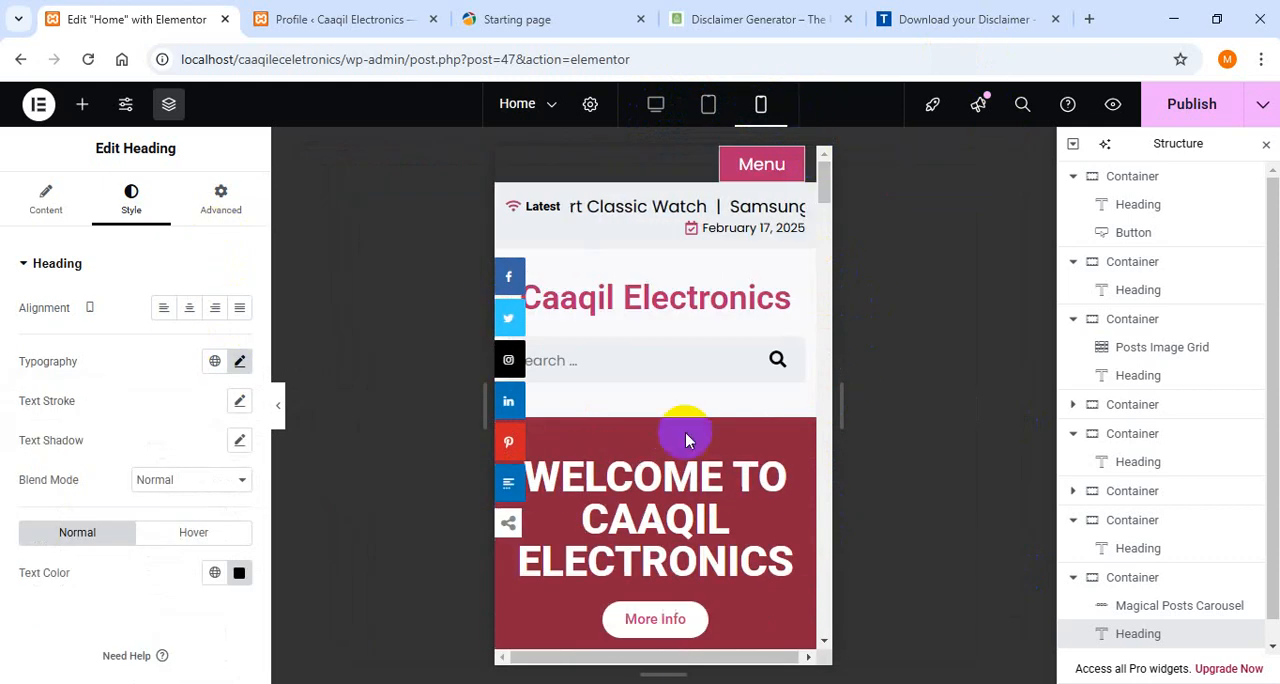
pyautogui.click(620, 518)
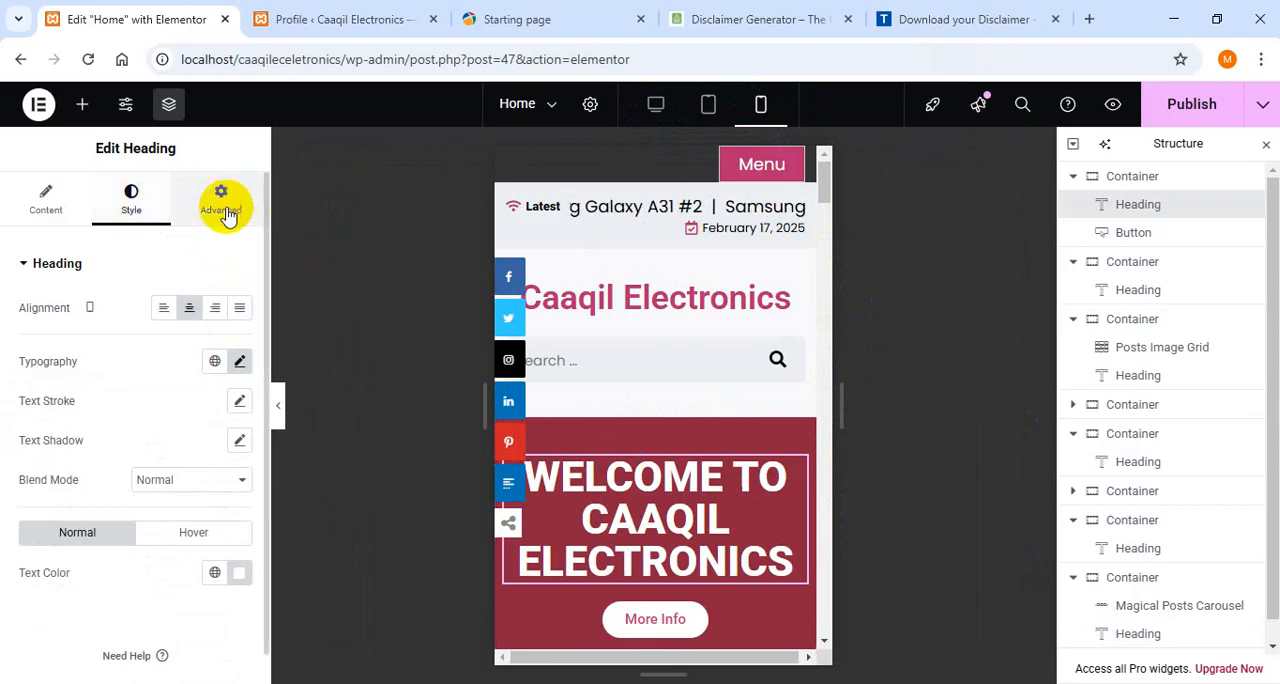
pyautogui.click(249, 362)
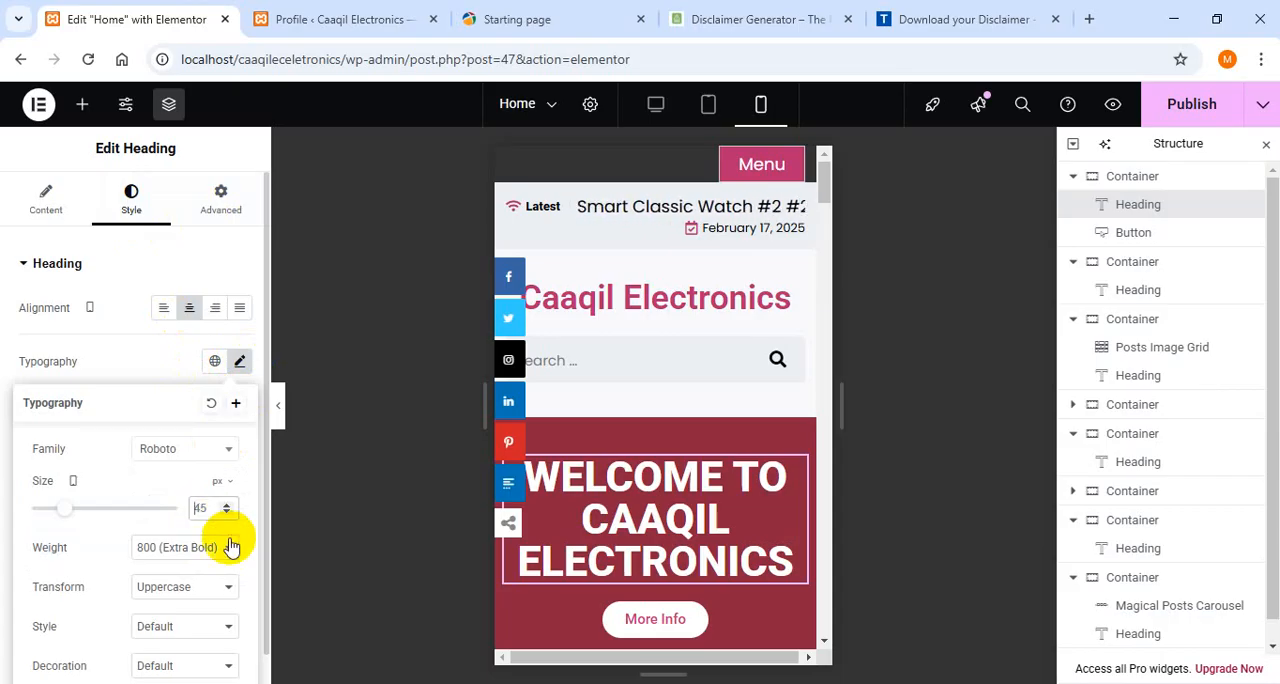
pyautogui.press('BackSpace')
pyautogui.press('BackSpace')
pyautogui.write('32')
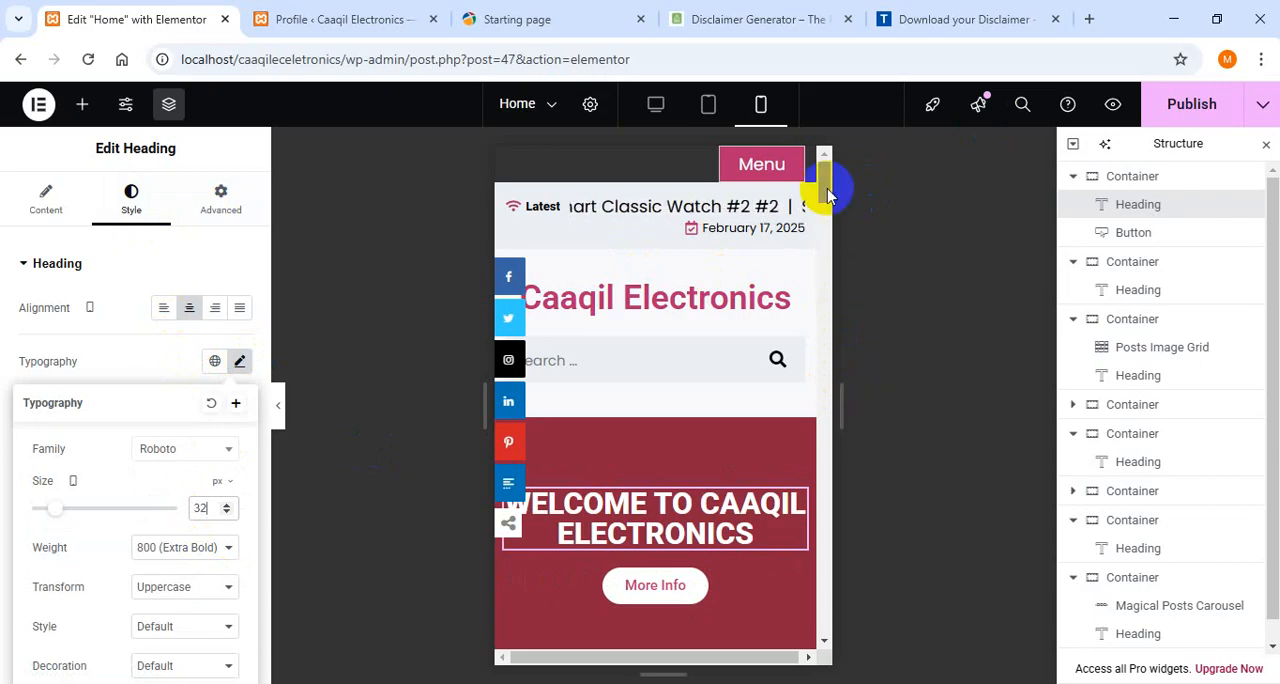
# - Set the mobile font size of the "Latest Watchs" heading to 32 px
pyautogui.moveTo(826, 195); pyautogui.dragTo(827, 219)
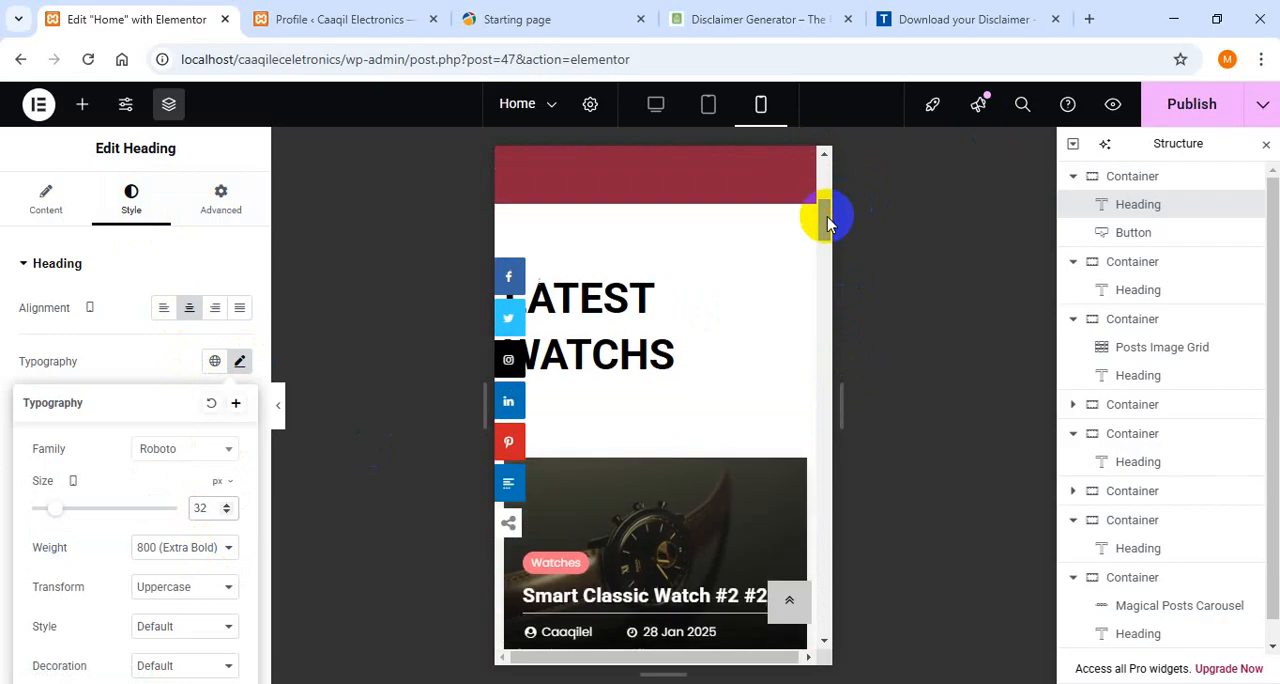
pyautogui.click(664, 301)
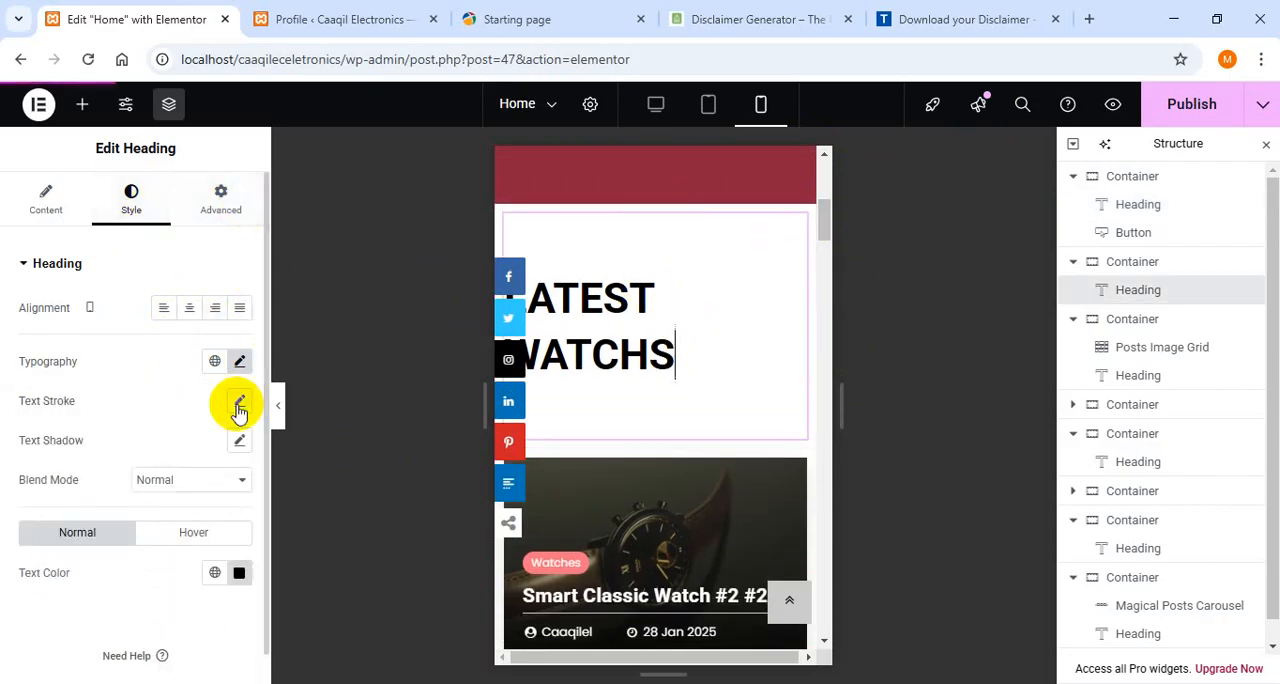
pyautogui.click(240, 362)
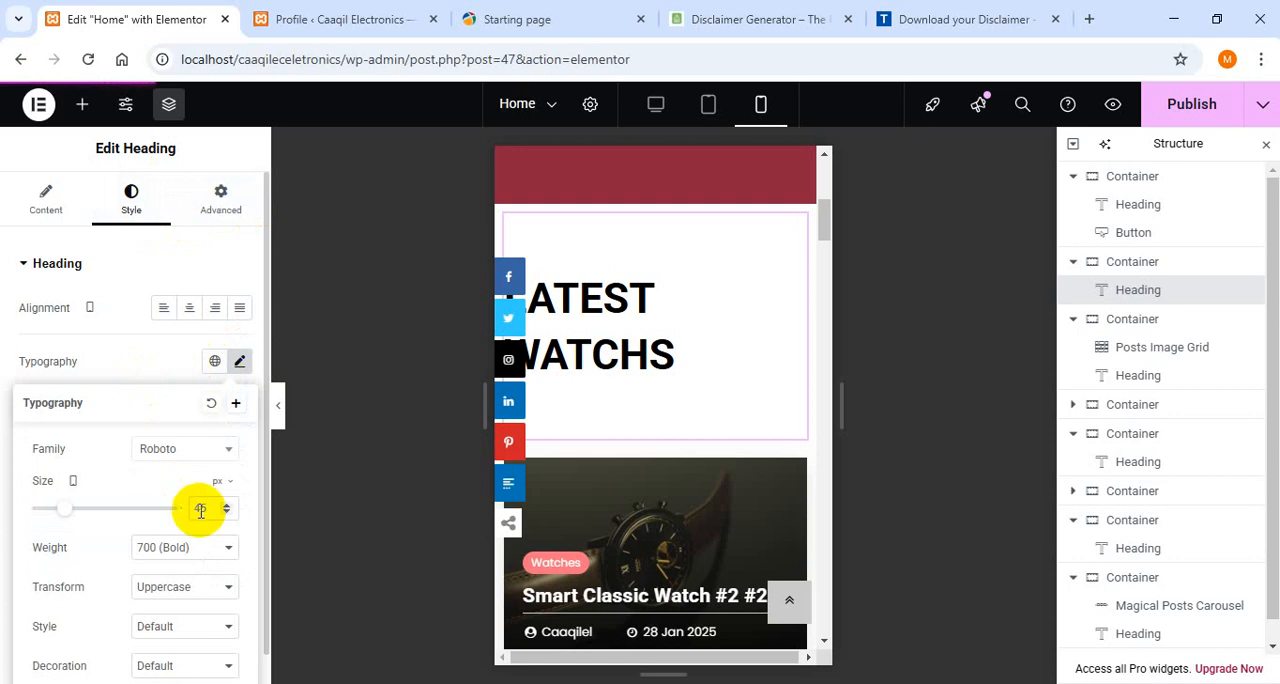
pyautogui.write('32')
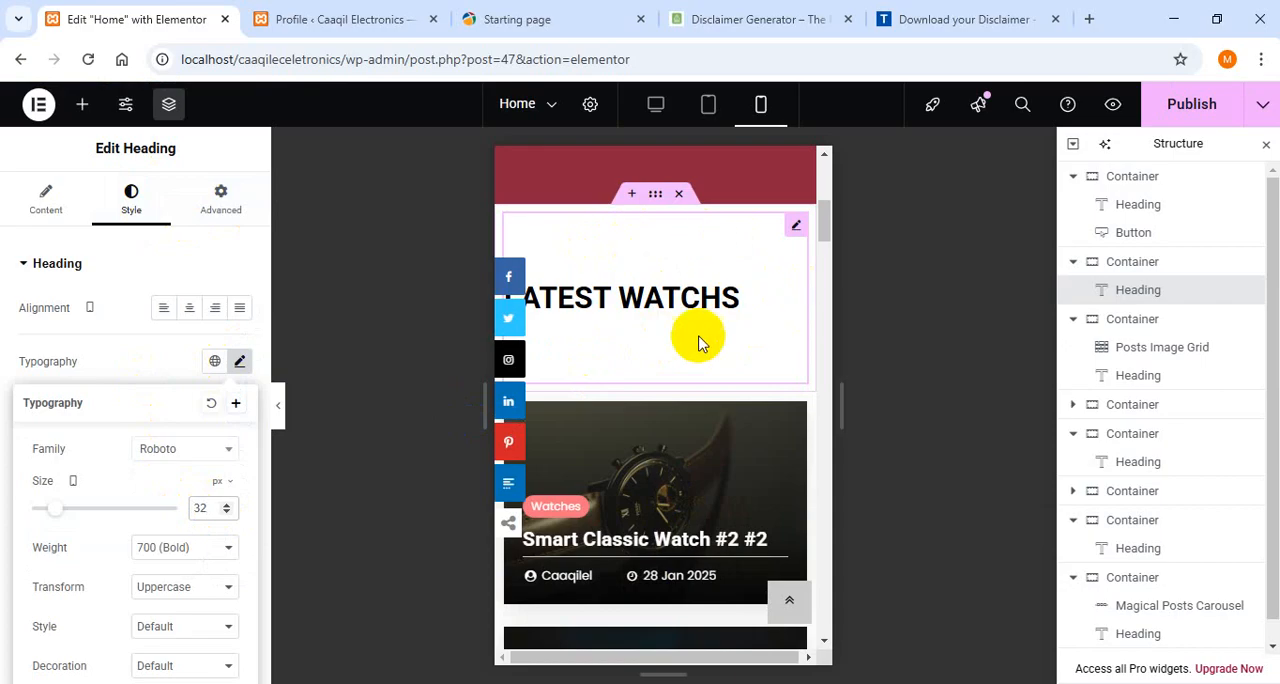
# - Set the mobile top and bottom margins of the "Latest Watchs" heading to 0 px
pyautogui.click(220, 200)
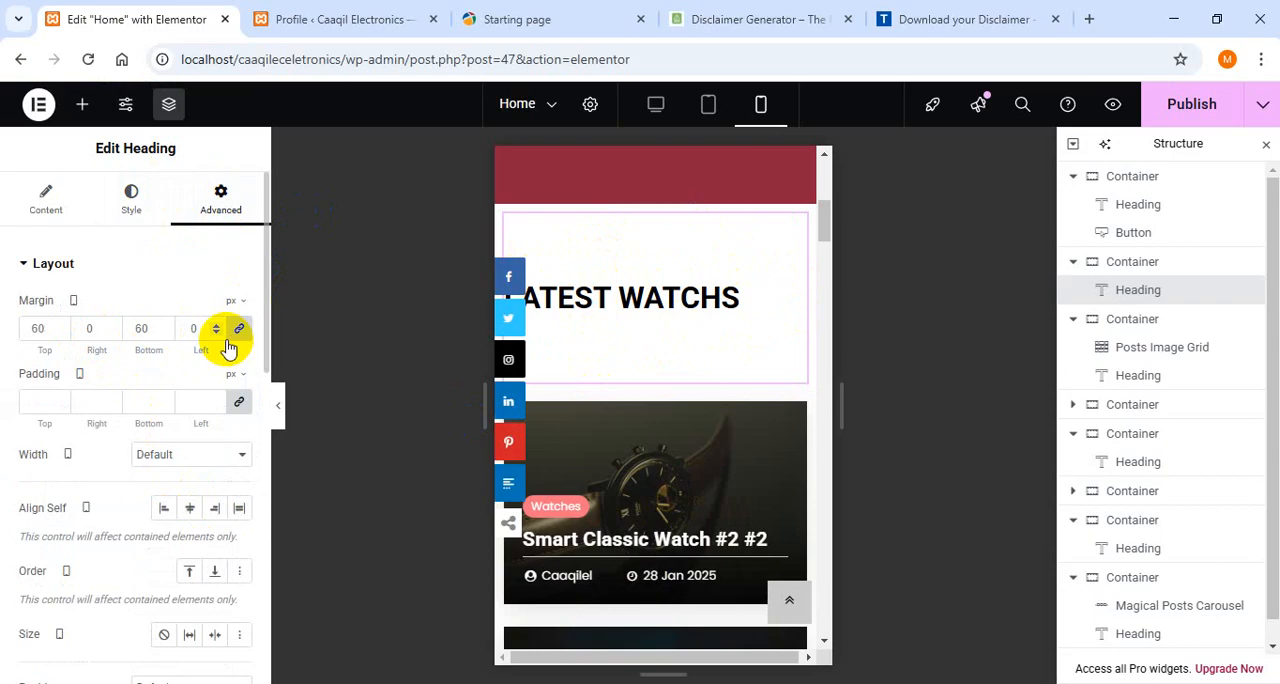
pyautogui.click(239, 330)
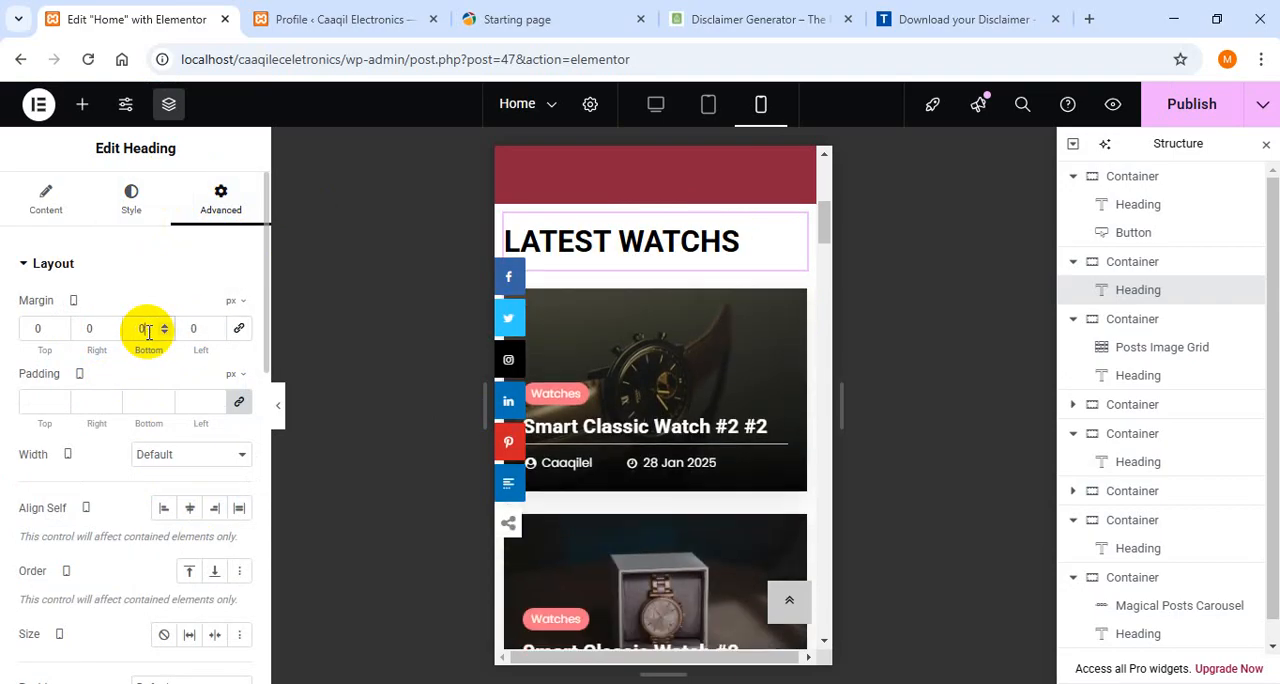
# - Set the mobile bottom margin of the "Latest Watchs" heading to 30 px
pyautogui.write('300')
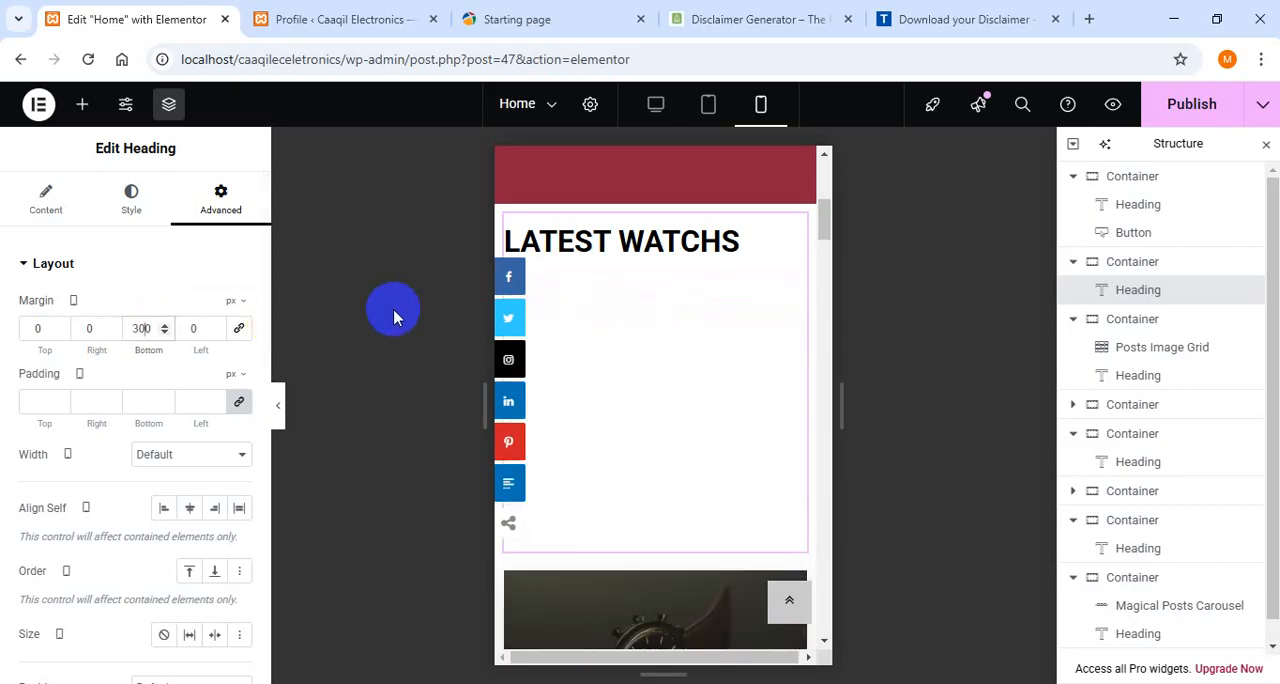
pyautogui.press('BackSpace')
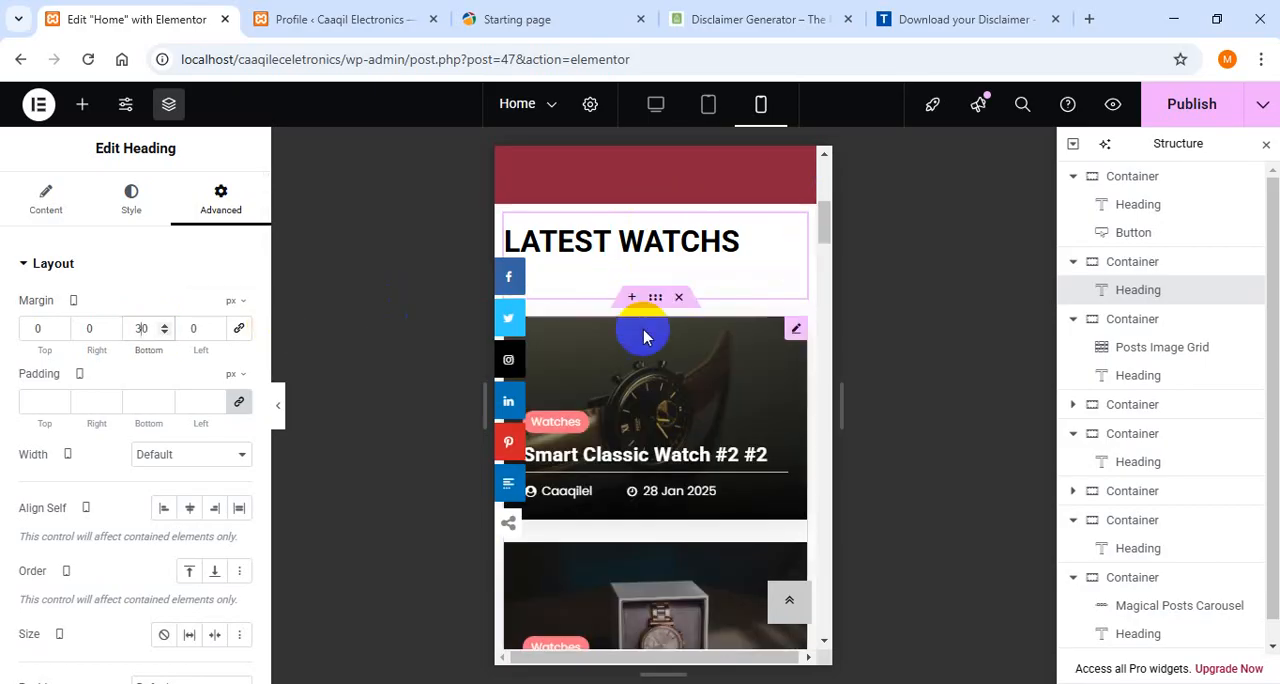
pyautogui.click(40, 335)
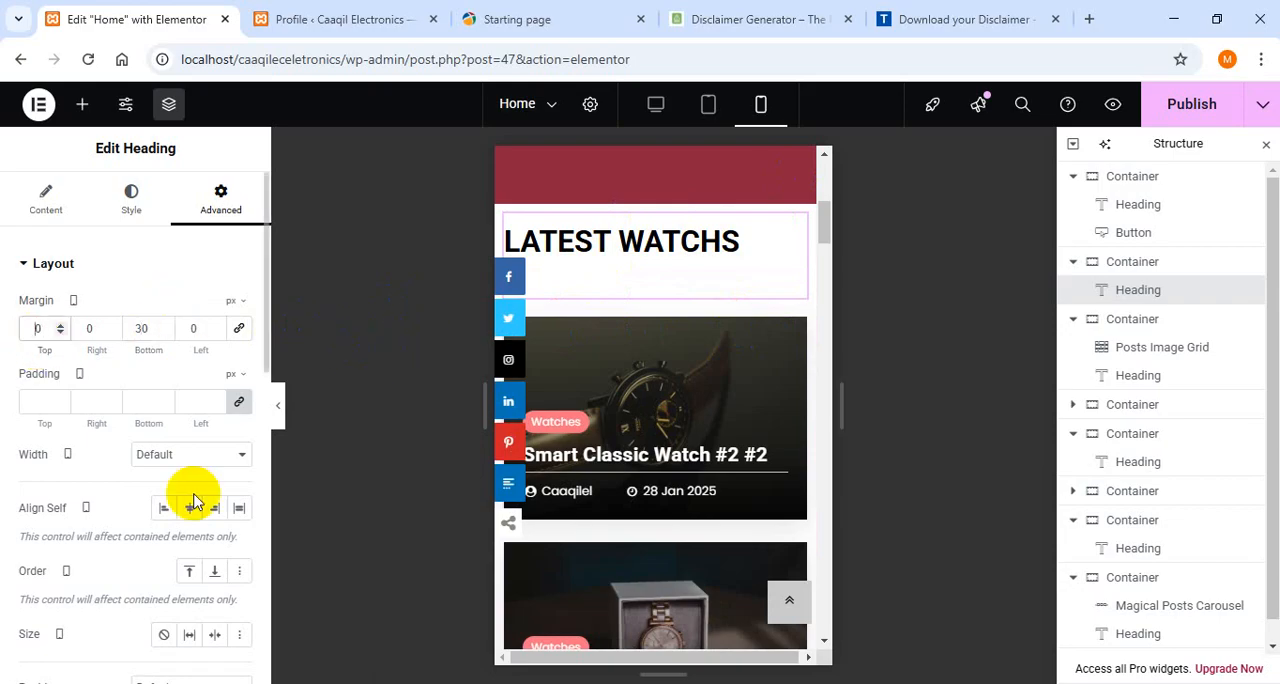
pyautogui.write('30')
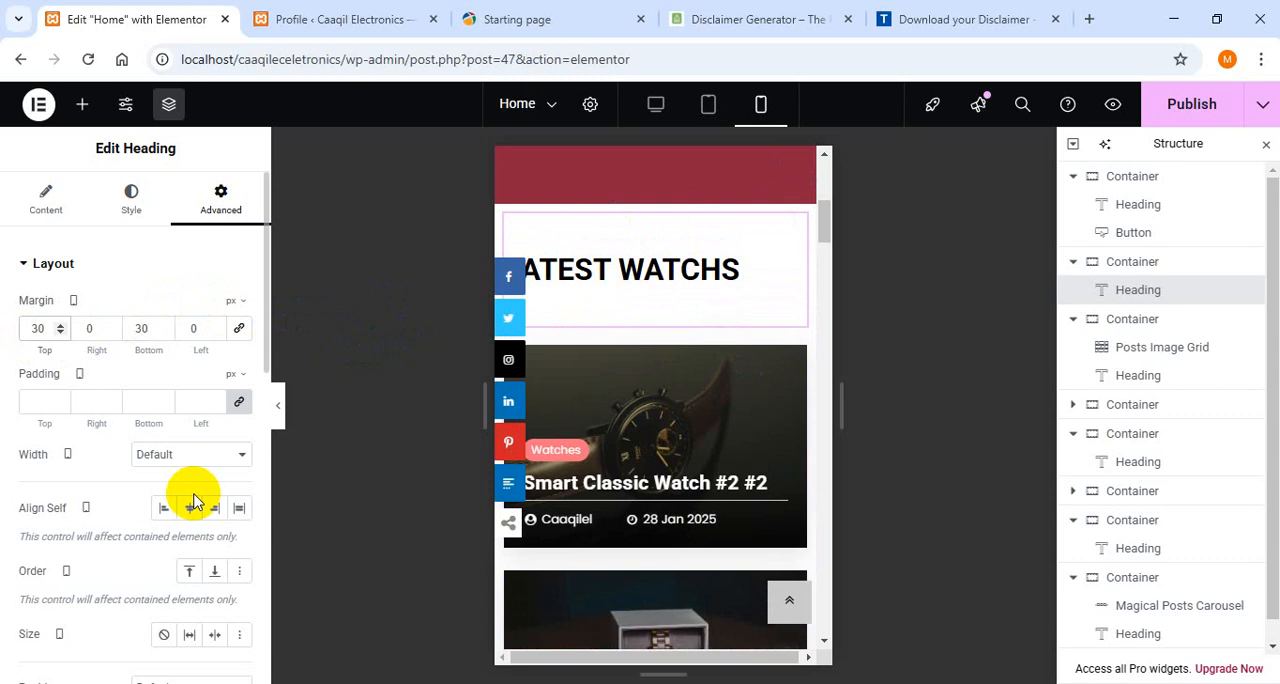
pyautogui.press('BackSpace')
pyautogui.press('BackSpace')
pyautogui.write('0')
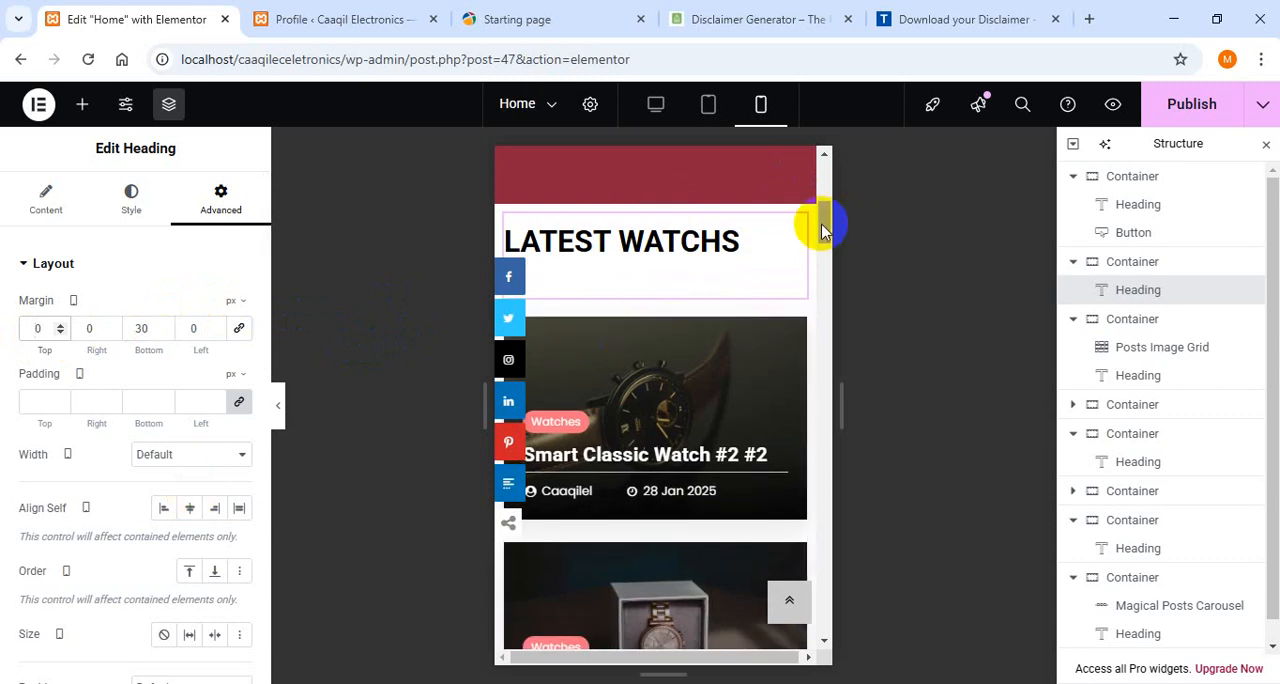
# - Set the mobile font size of the "Best Laptops" heading to 32 px
pyautogui.moveTo(822, 228); pyautogui.dragTo(827, 287)
pyautogui.click(763, 251)
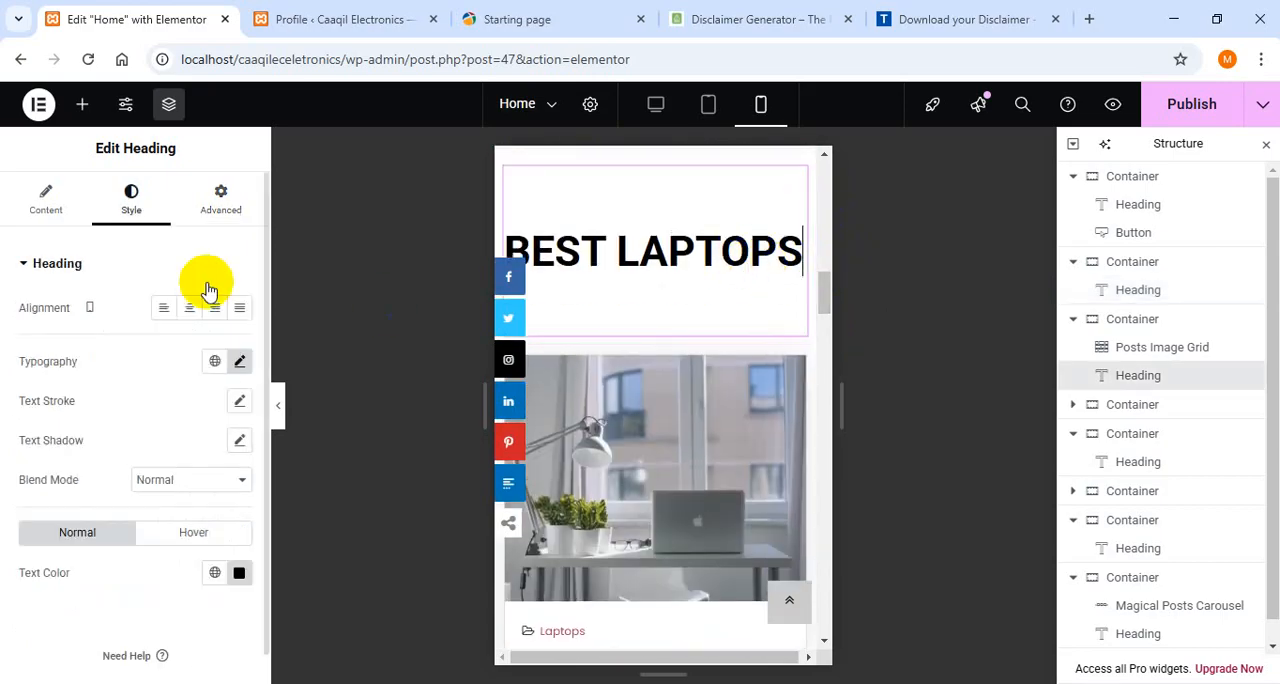
pyautogui.click(240, 362)
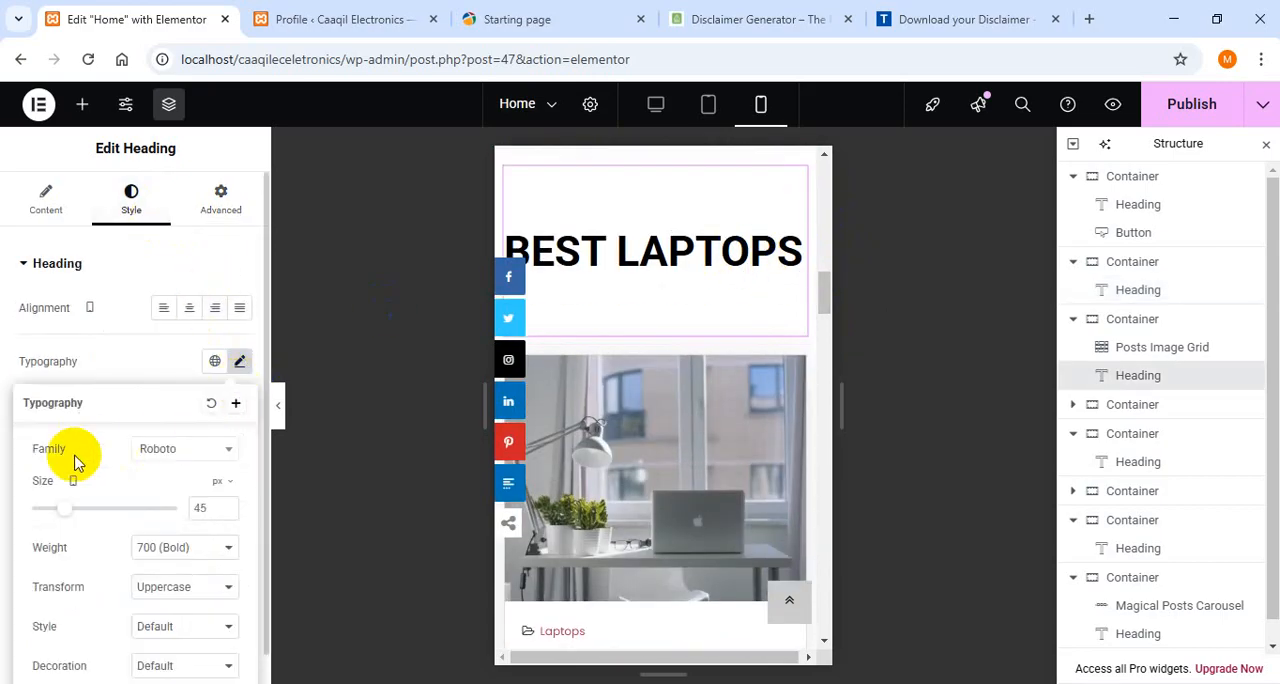
pyautogui.write('32')
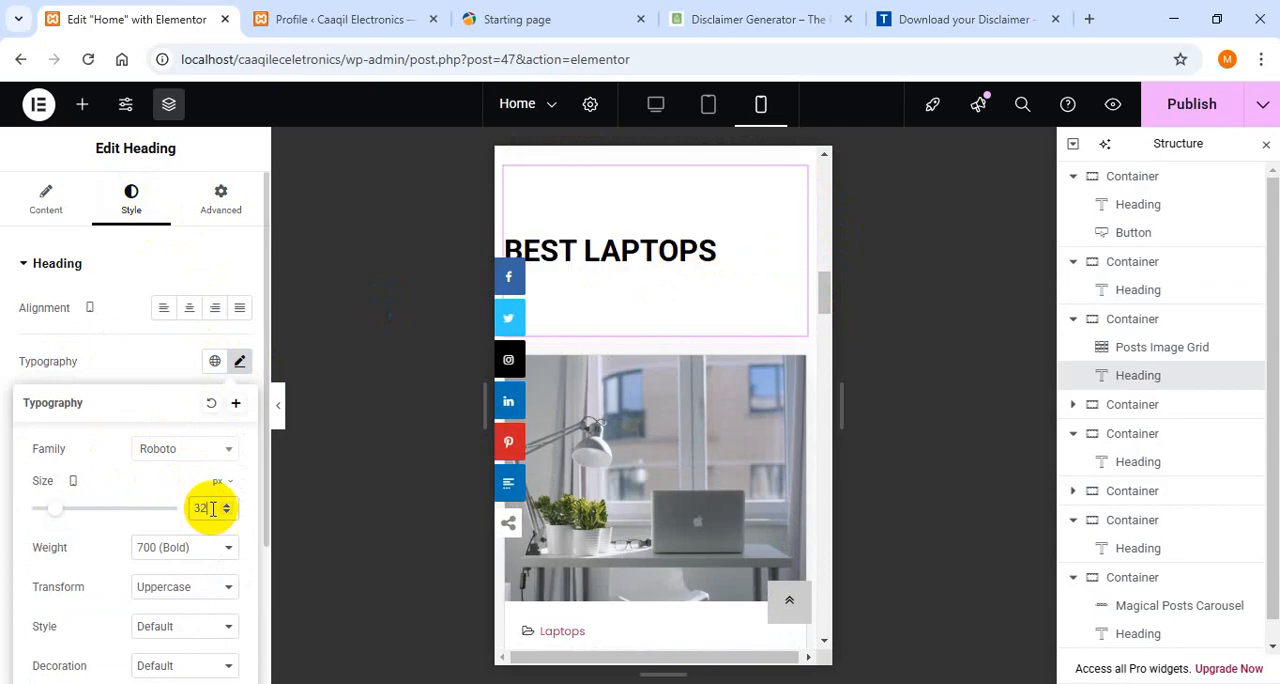
# - Unlink the mobile margins of the "Best Laptops" heading and set the top to 0 px and the bottom to 30 px
pyautogui.click(210, 208)
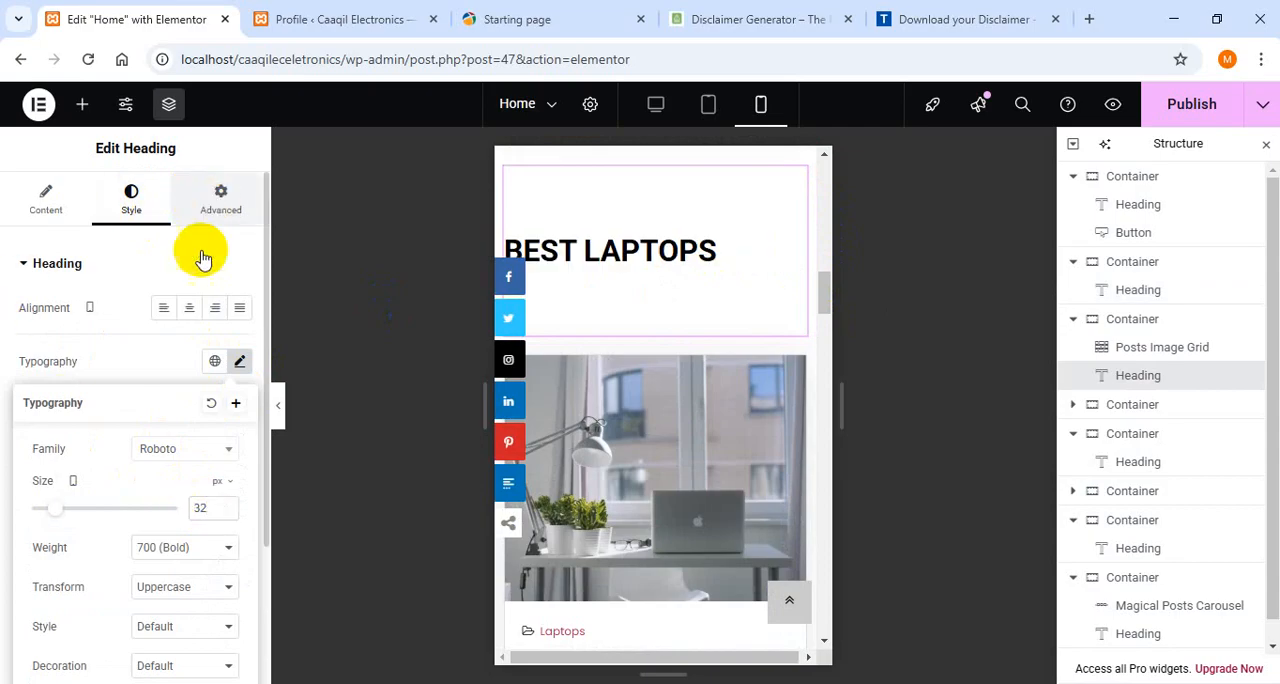
pyautogui.click(239, 328)
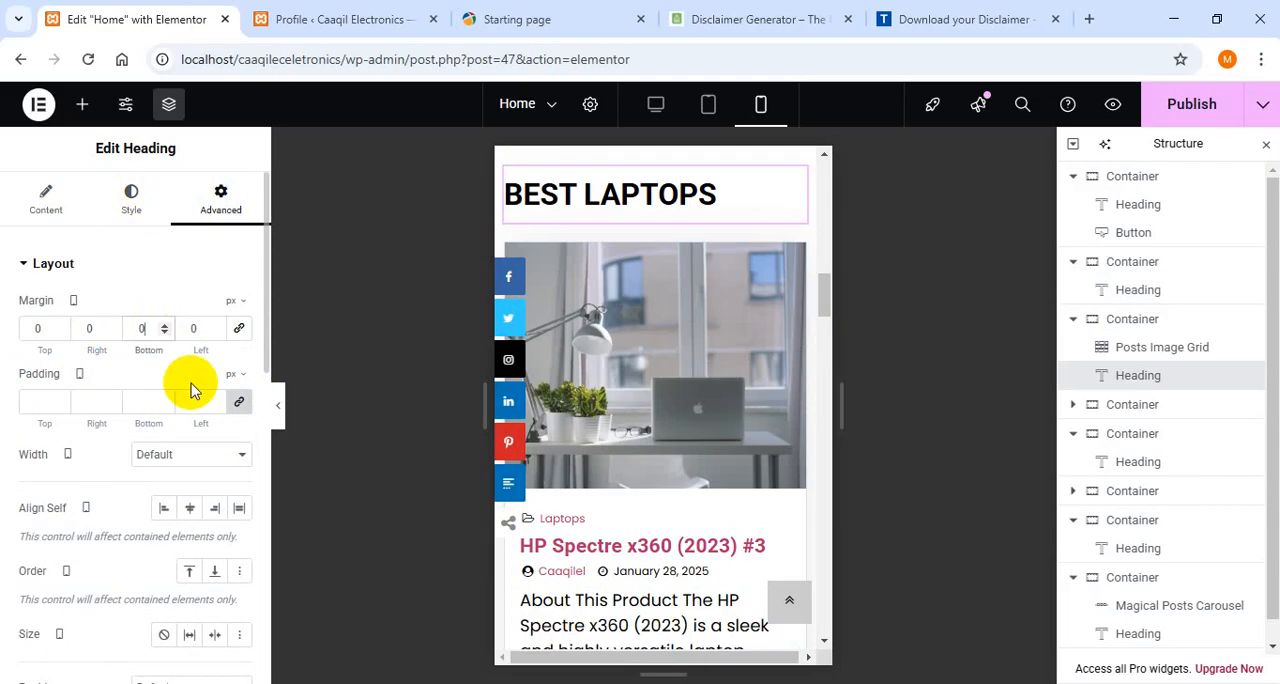
pyautogui.write('3')
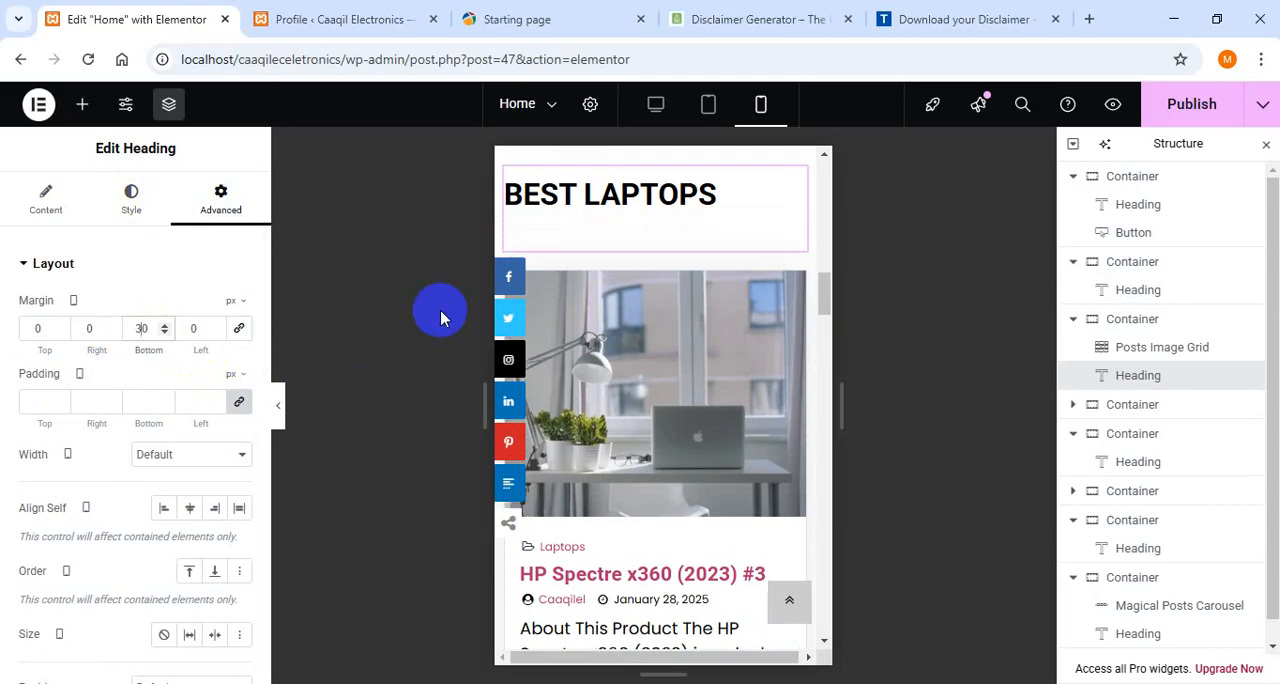
# - Set the mobile font size of the "Mobiles" heading to 32 px
pyautogui.moveTo(826, 290); pyautogui.dragTo(826, 420)
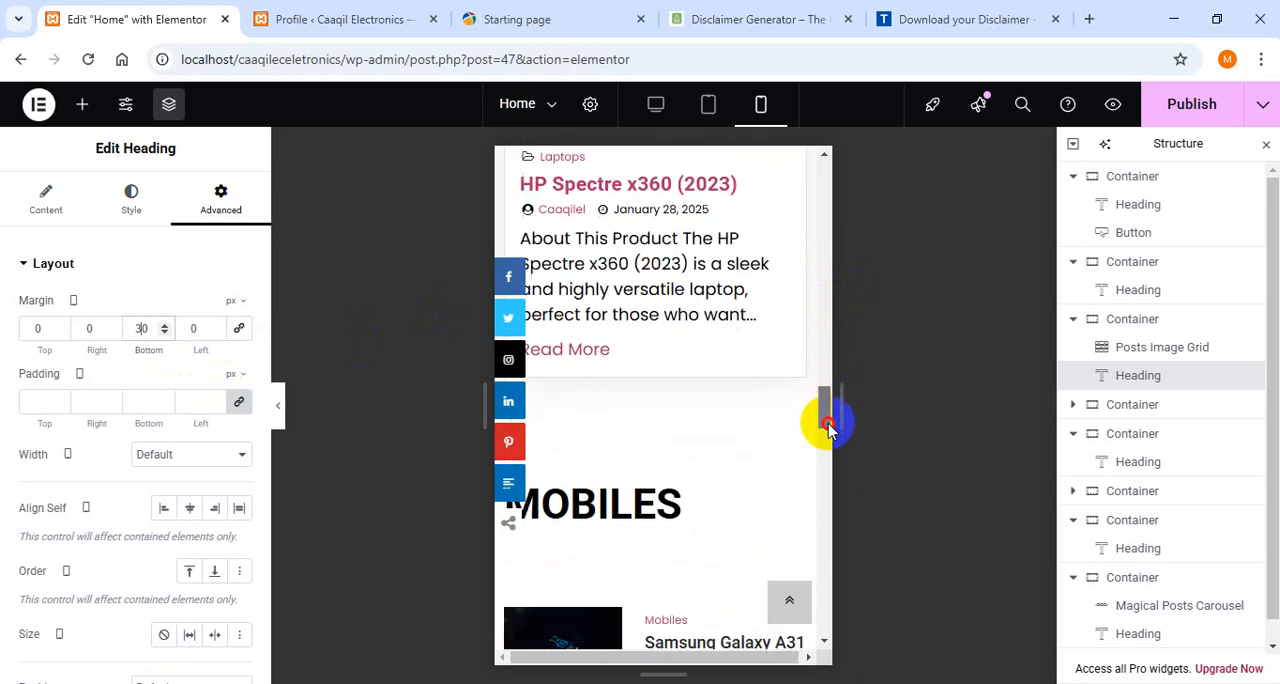
pyautogui.scroll(-1, 651, 477)
pyautogui.scroll(-1, 656, 360)
pyautogui.click(657, 362)
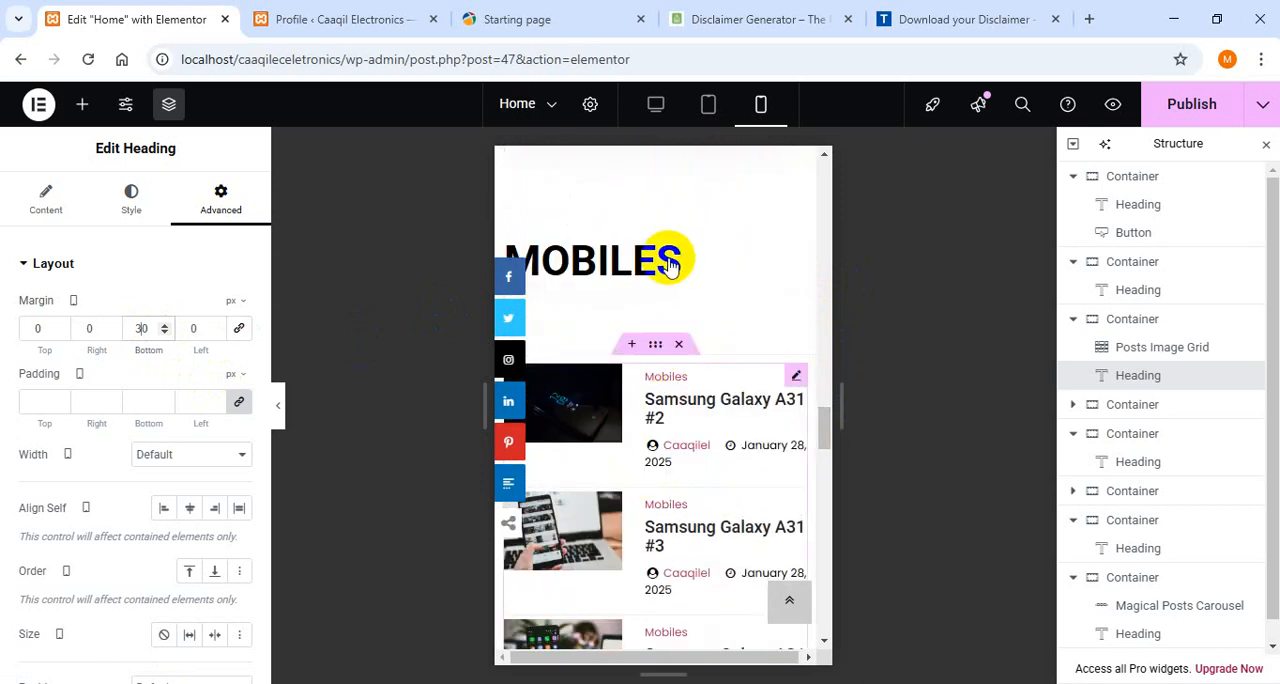
pyautogui.click(668, 261)
pyautogui.click(141, 215)
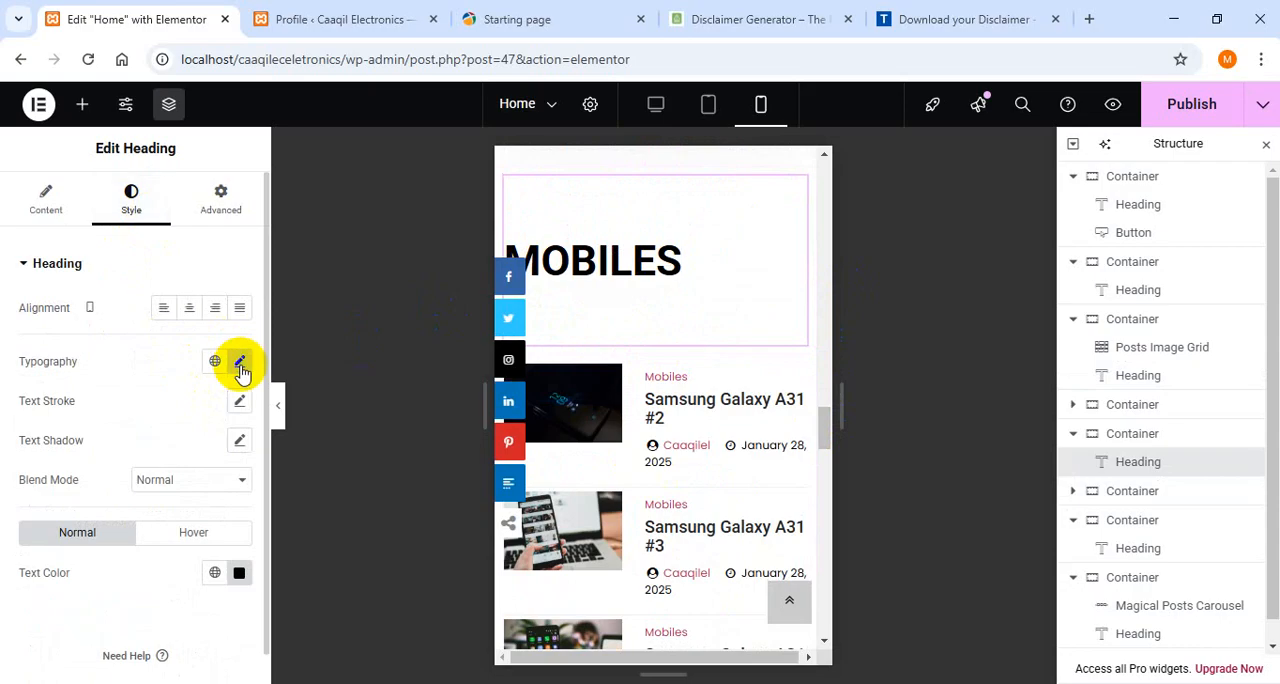
pyautogui.click(239, 361)
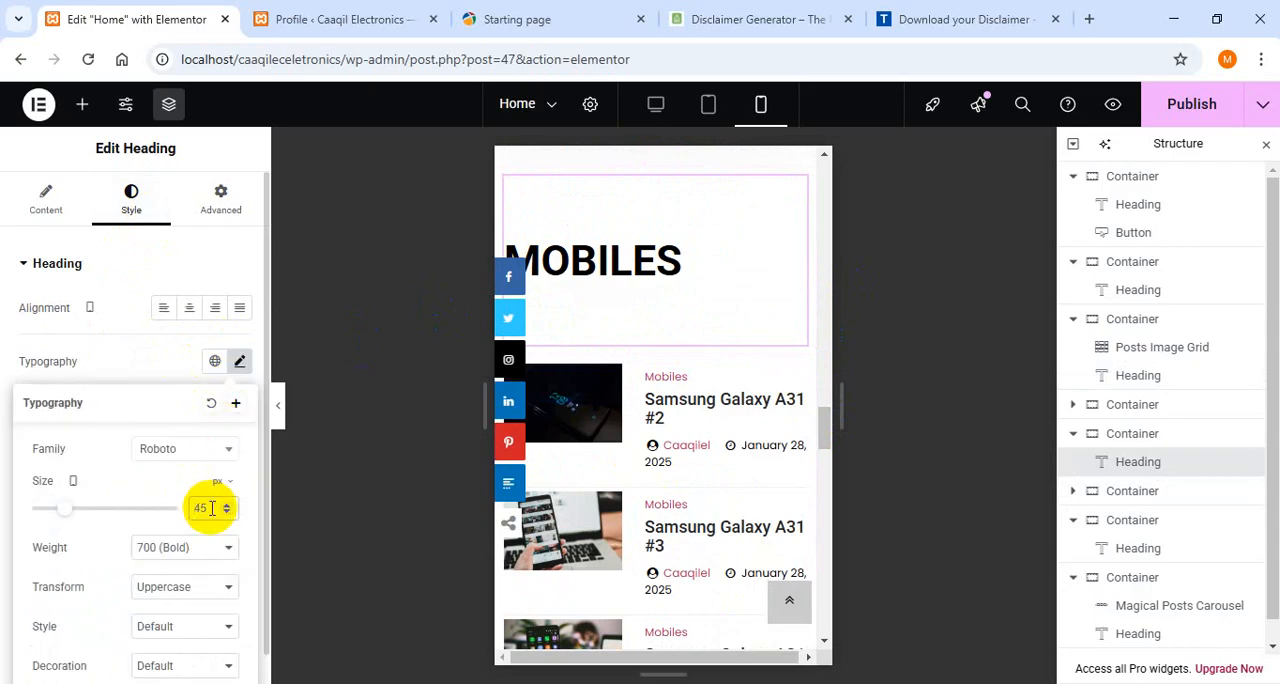
pyautogui.write('32')
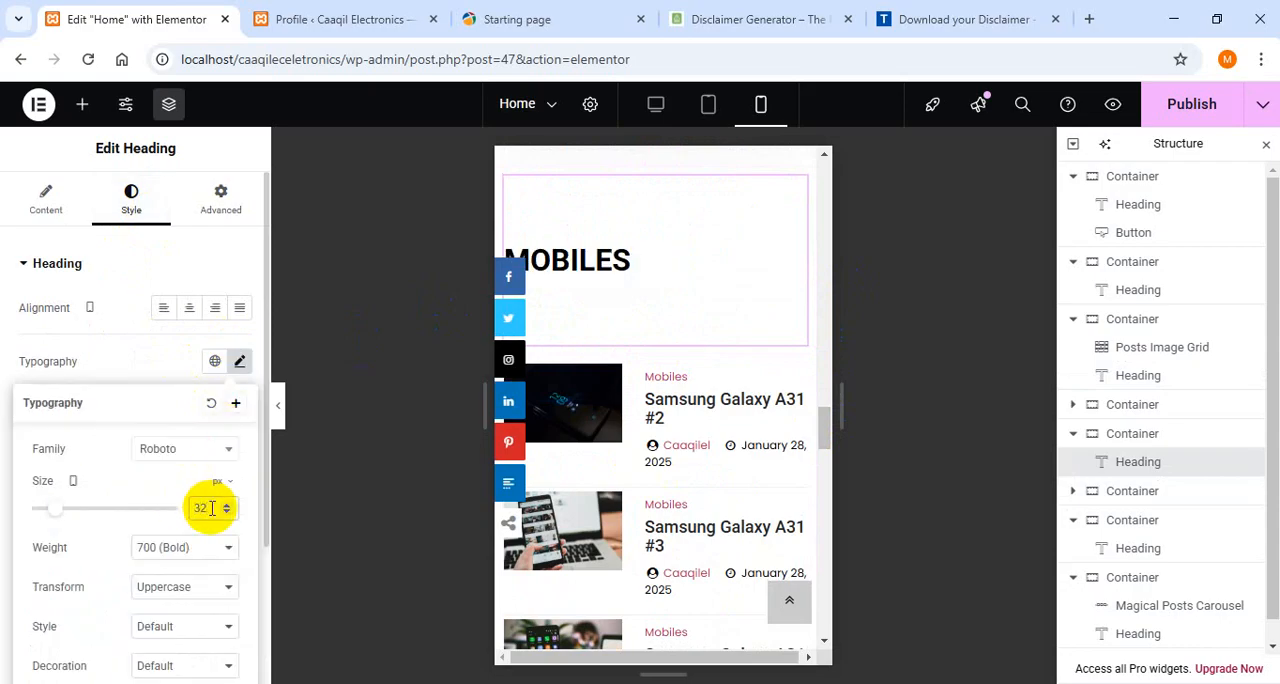
# - Unlink the mobile margins of the "Mobiles" heading and set the top to 0 px and the bottom to 30 px
pyautogui.click(226, 200)
pyautogui.click(38, 328)
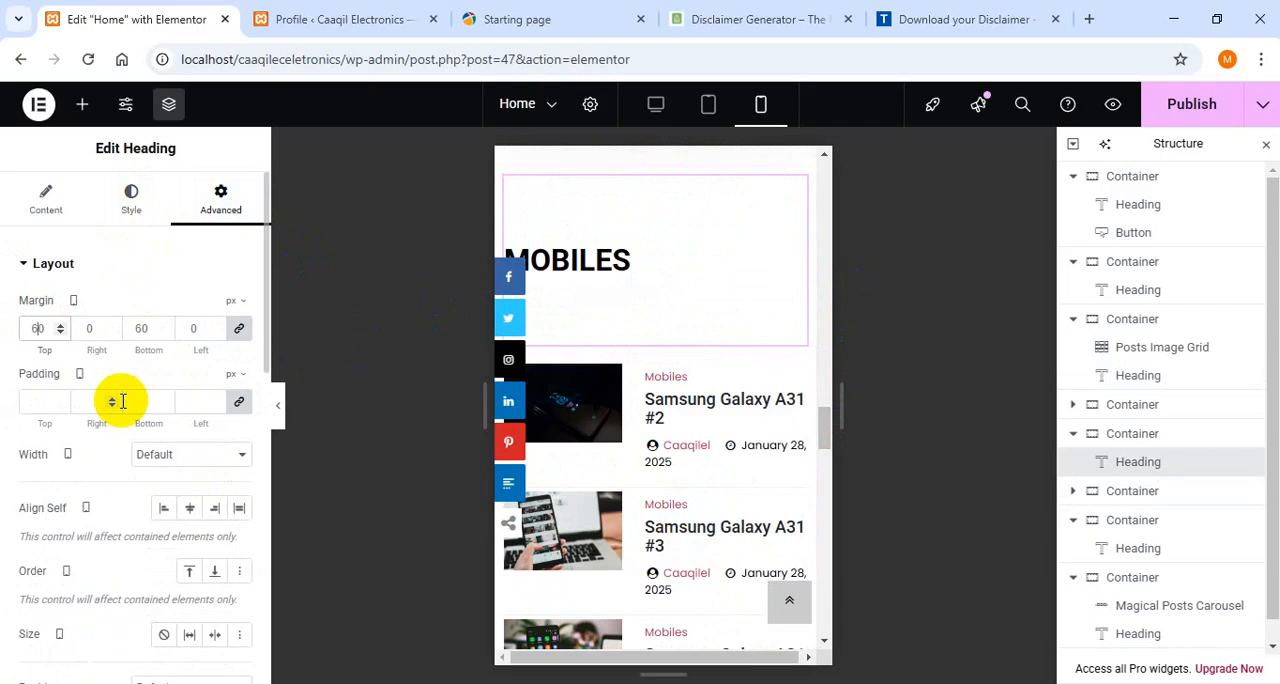
pyautogui.click(239, 328)
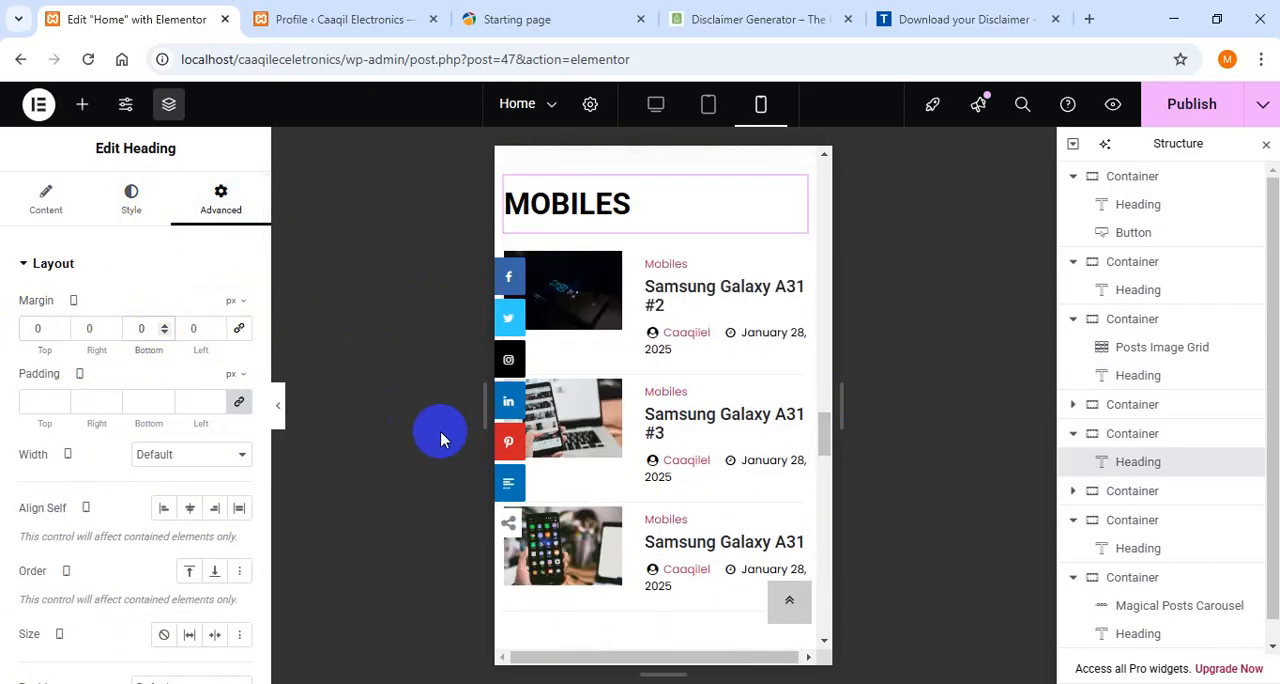
pyautogui.write('30')
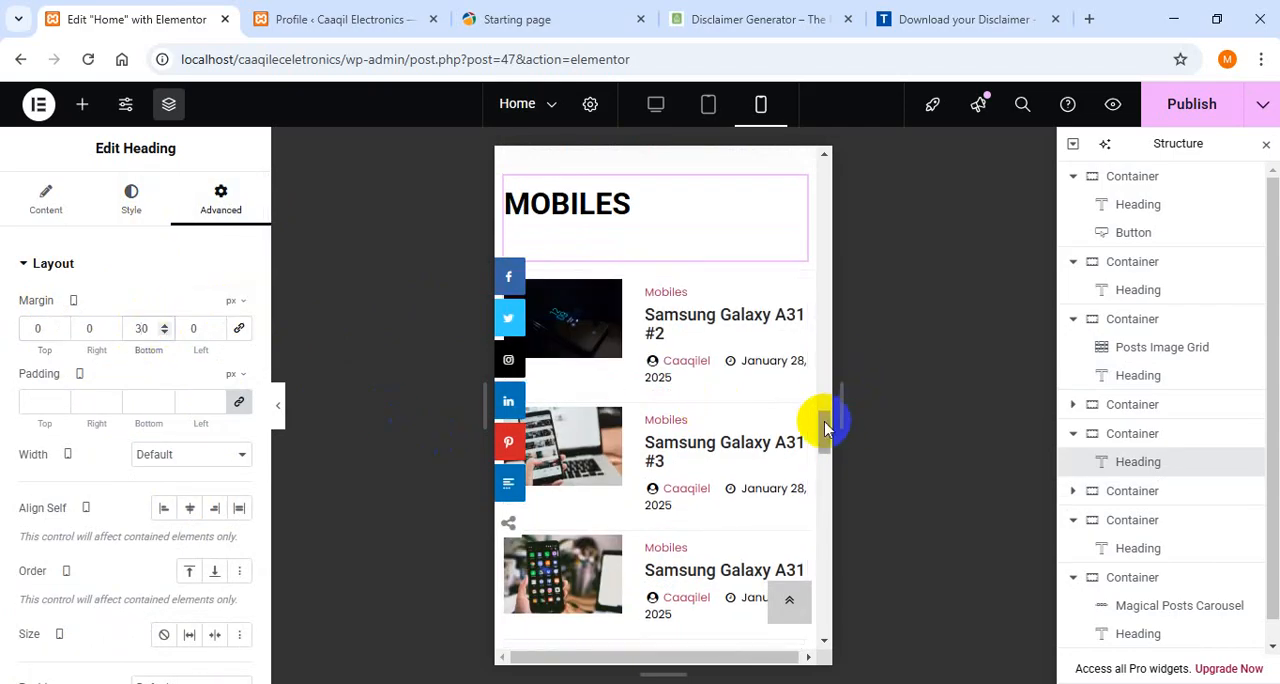
# - Set the mobile font size of the "Latest Products" heading to 32 px
pyautogui.moveTo(823, 425); pyautogui.dragTo(824, 456)
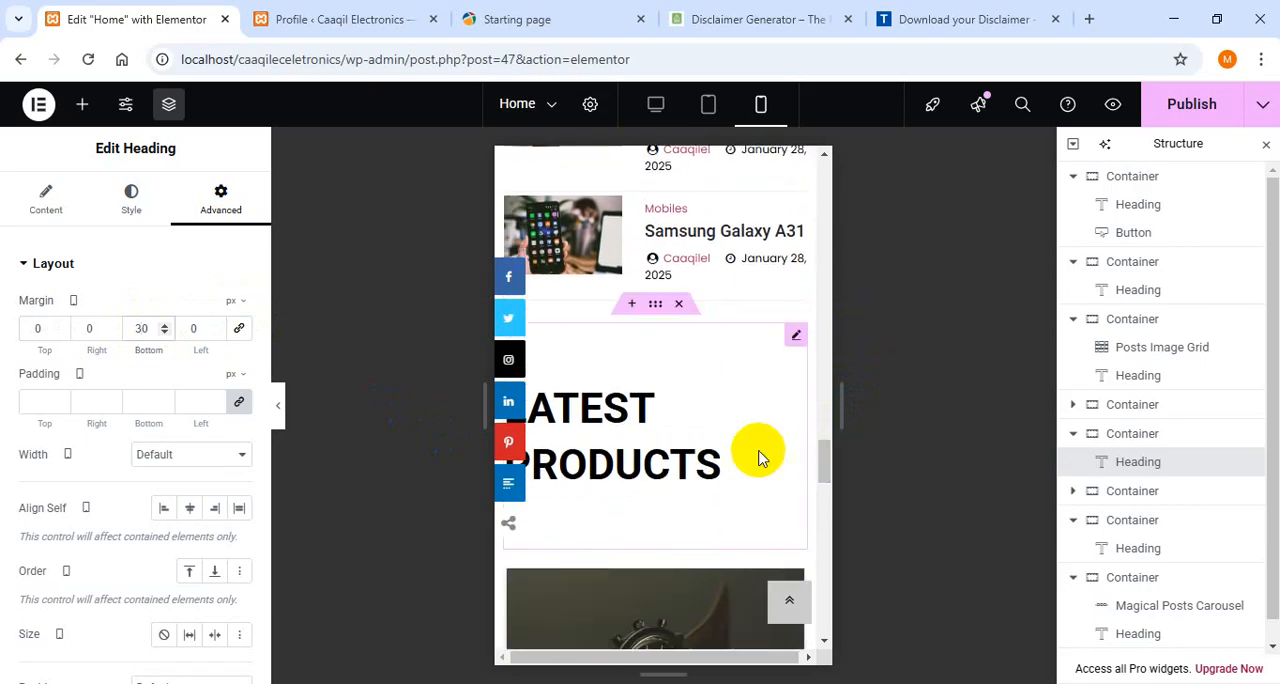
pyautogui.click(735, 452)
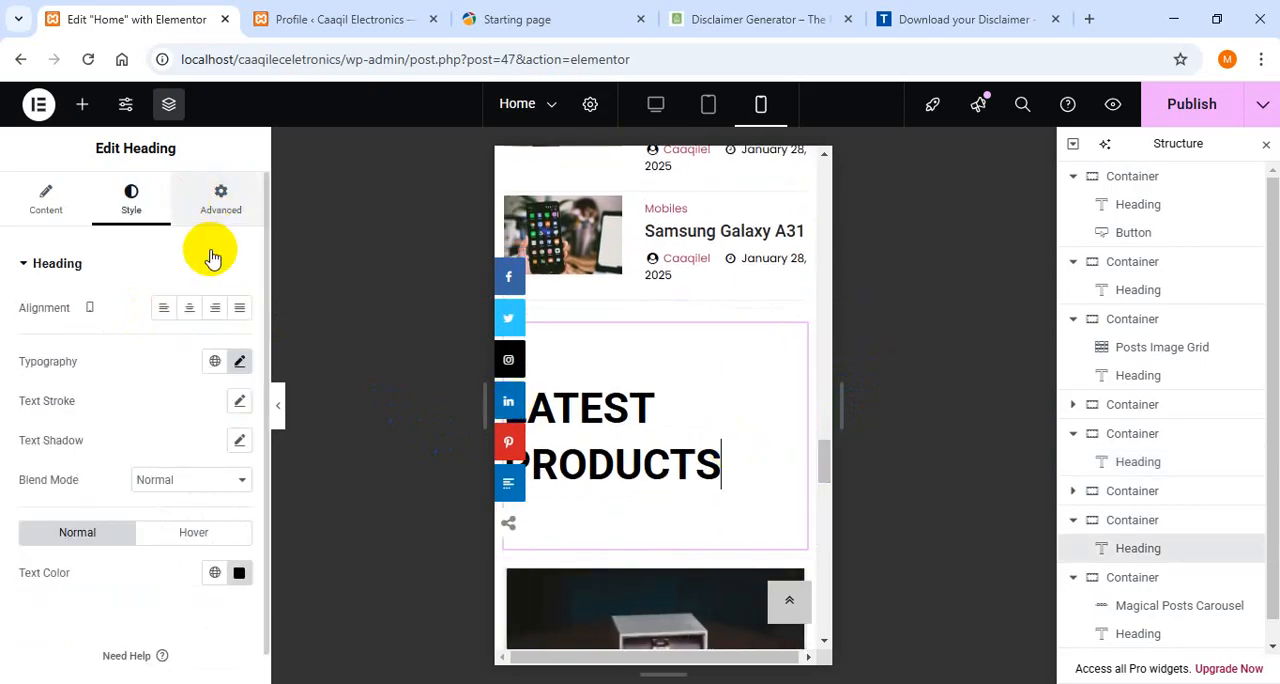
pyautogui.click(240, 362)
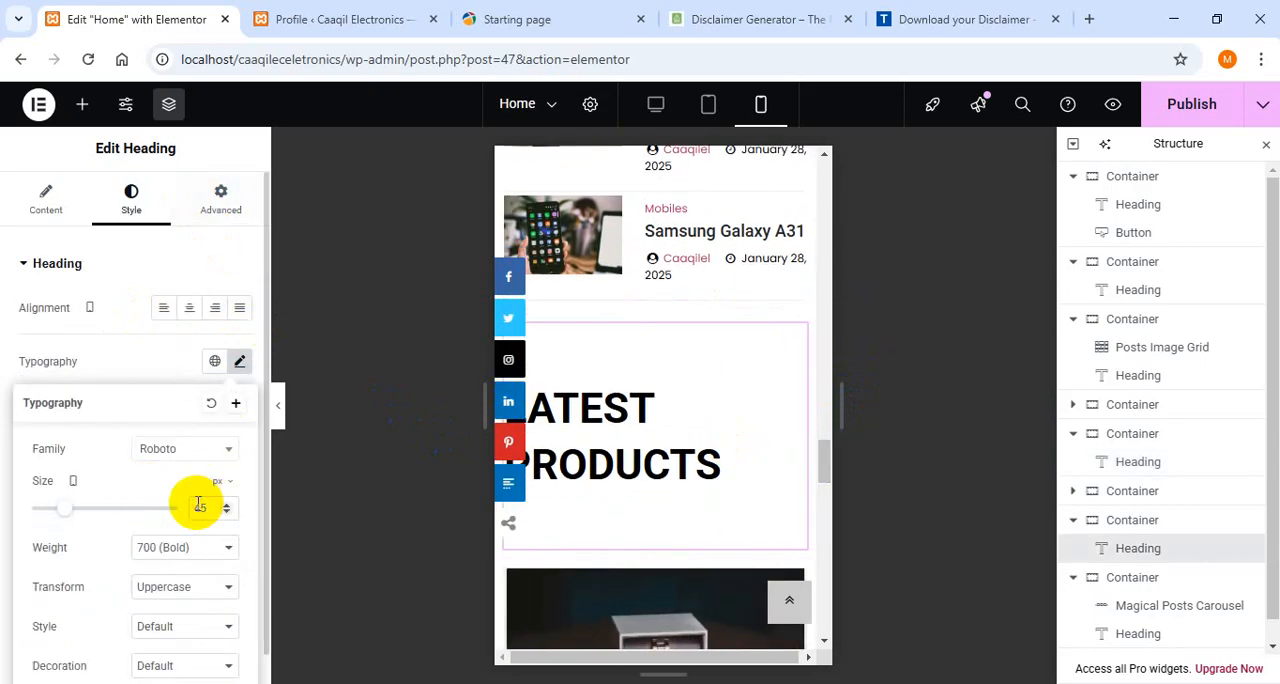
pyautogui.write('32')
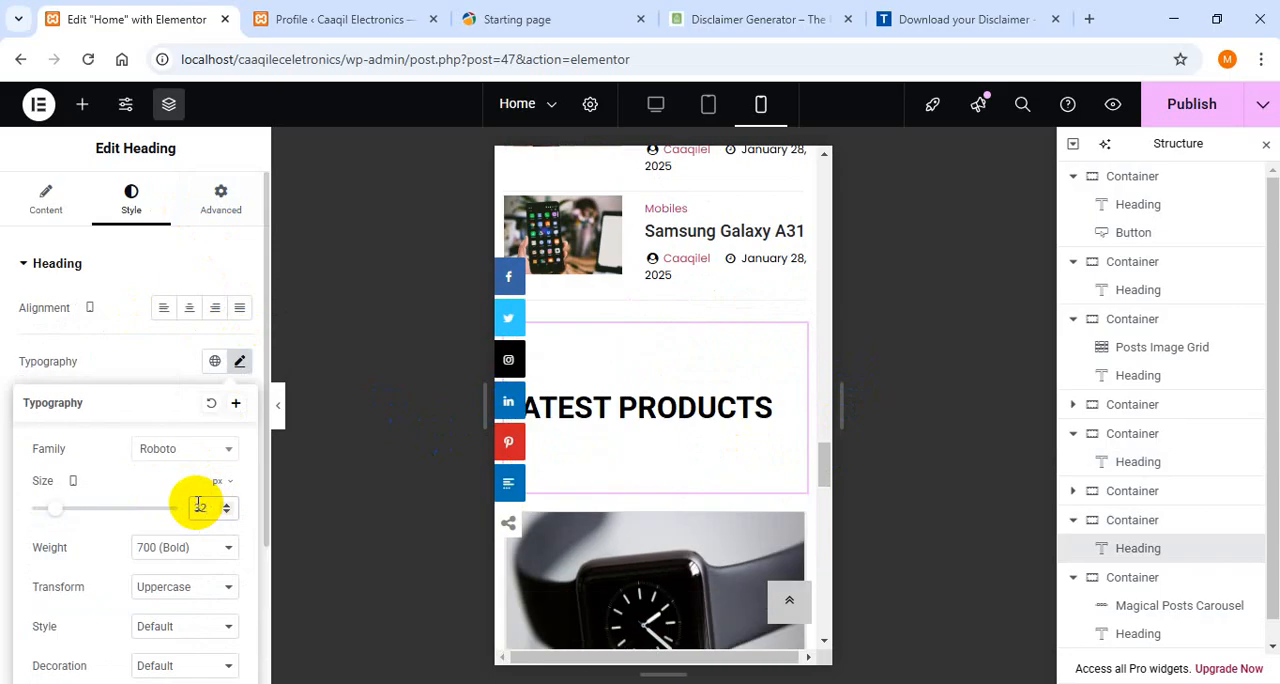
# - Unlink the mobile margins of the "Latest Products" heading and set the top to 0 px and the bottom to 30 px
pyautogui.click(224, 210)
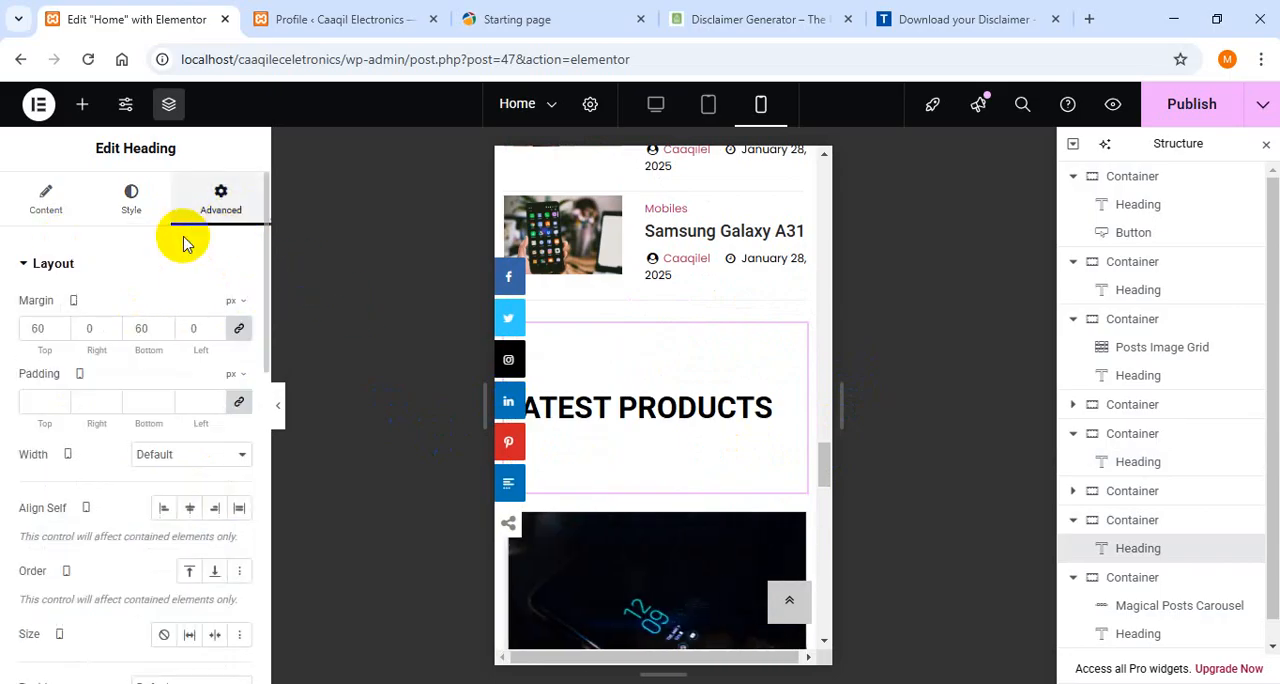
pyautogui.click(239, 329)
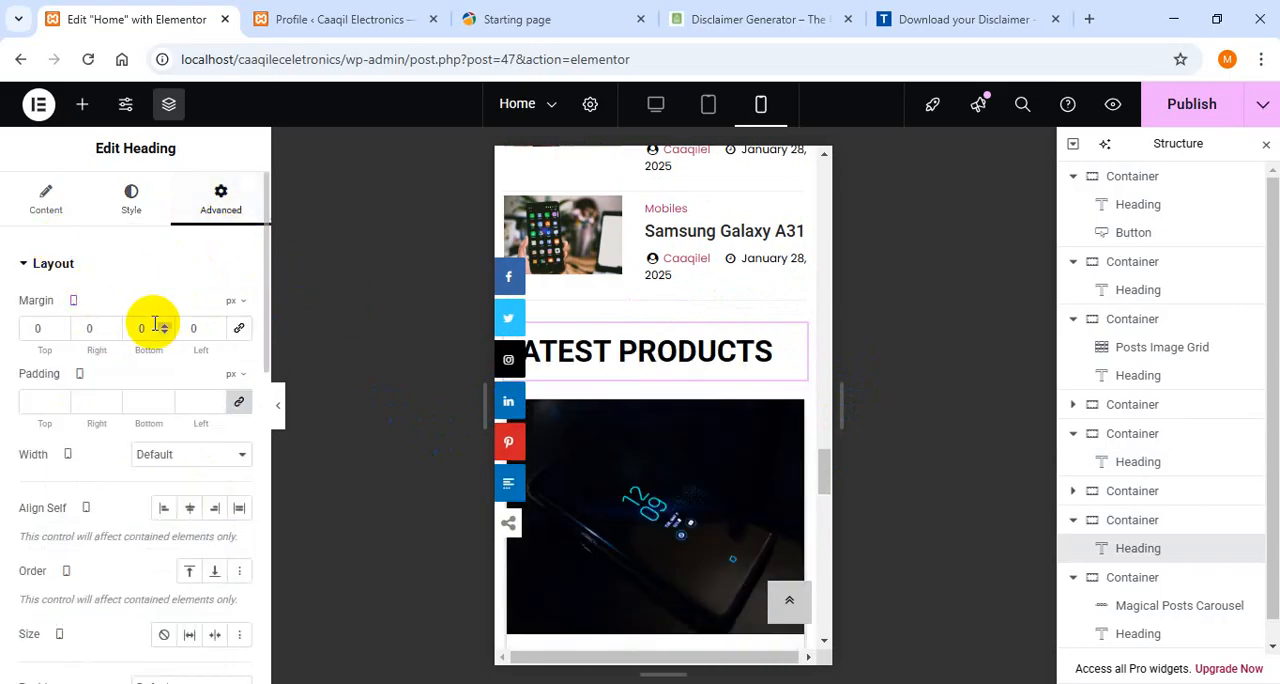
pyautogui.write('30')
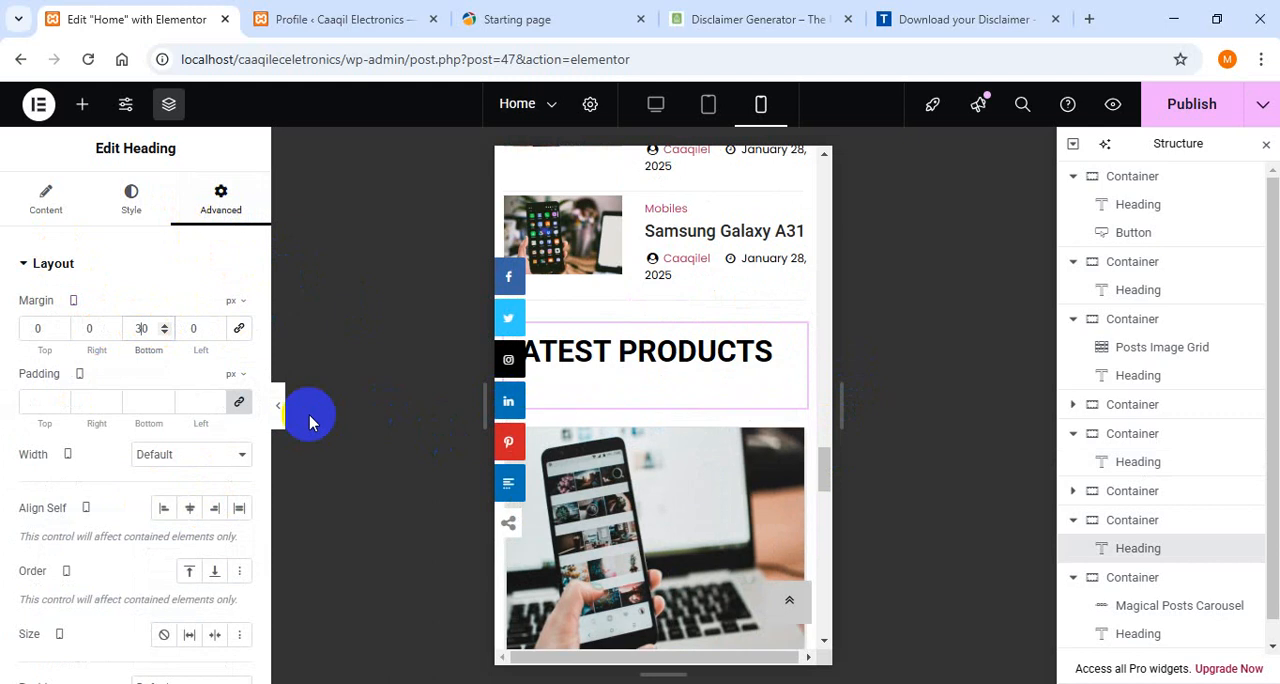
# - Set the mobile font size of the "Amazing Products" heading to 32 px
pyautogui.moveTo(826, 478); pyautogui.dragTo(826, 550)
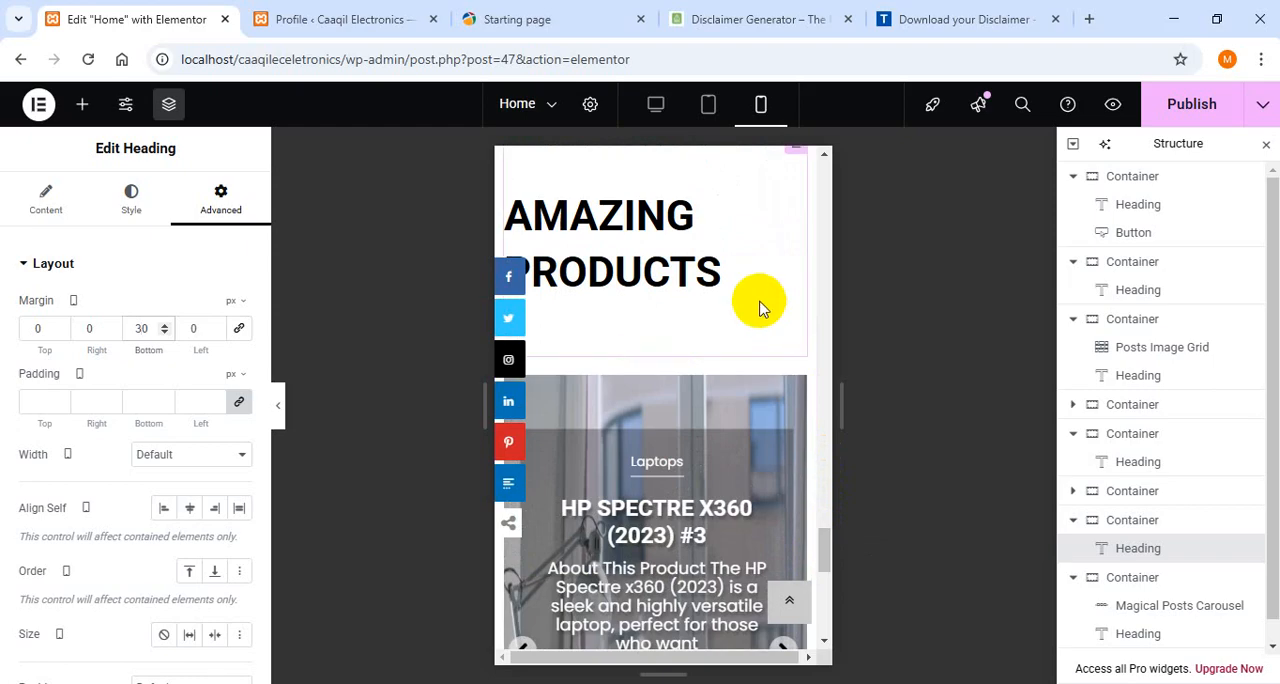
pyautogui.click(727, 288)
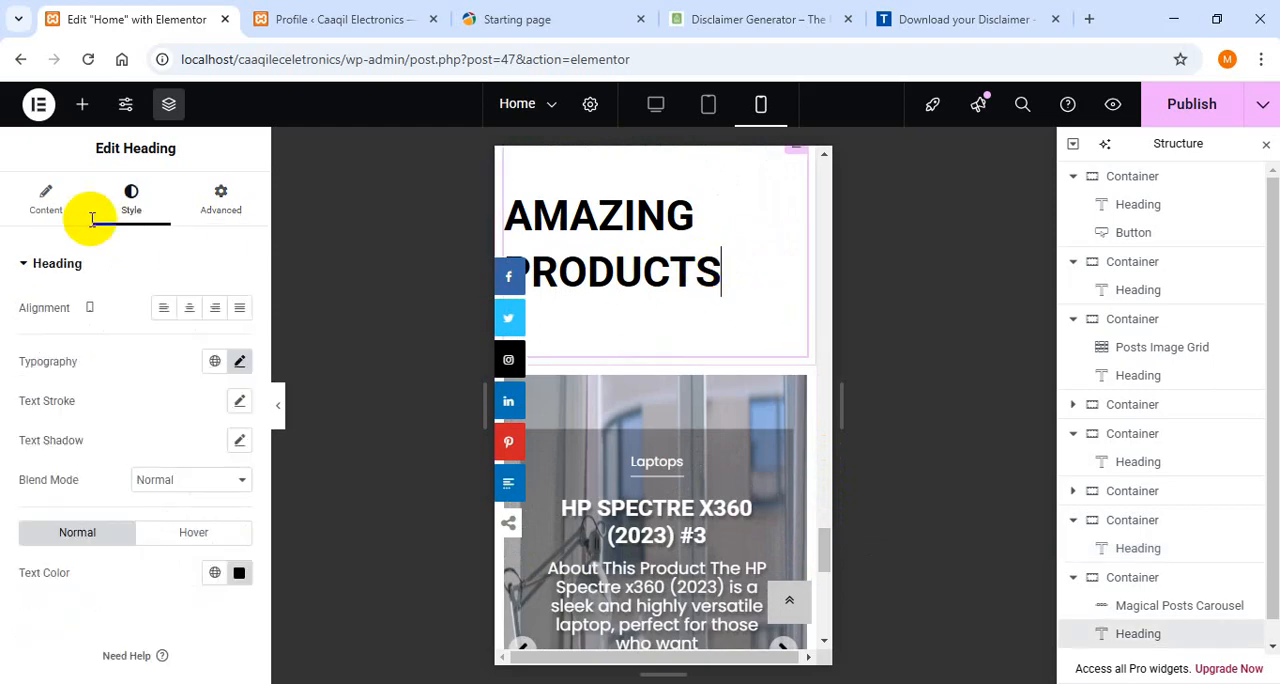
pyautogui.click(240, 364)
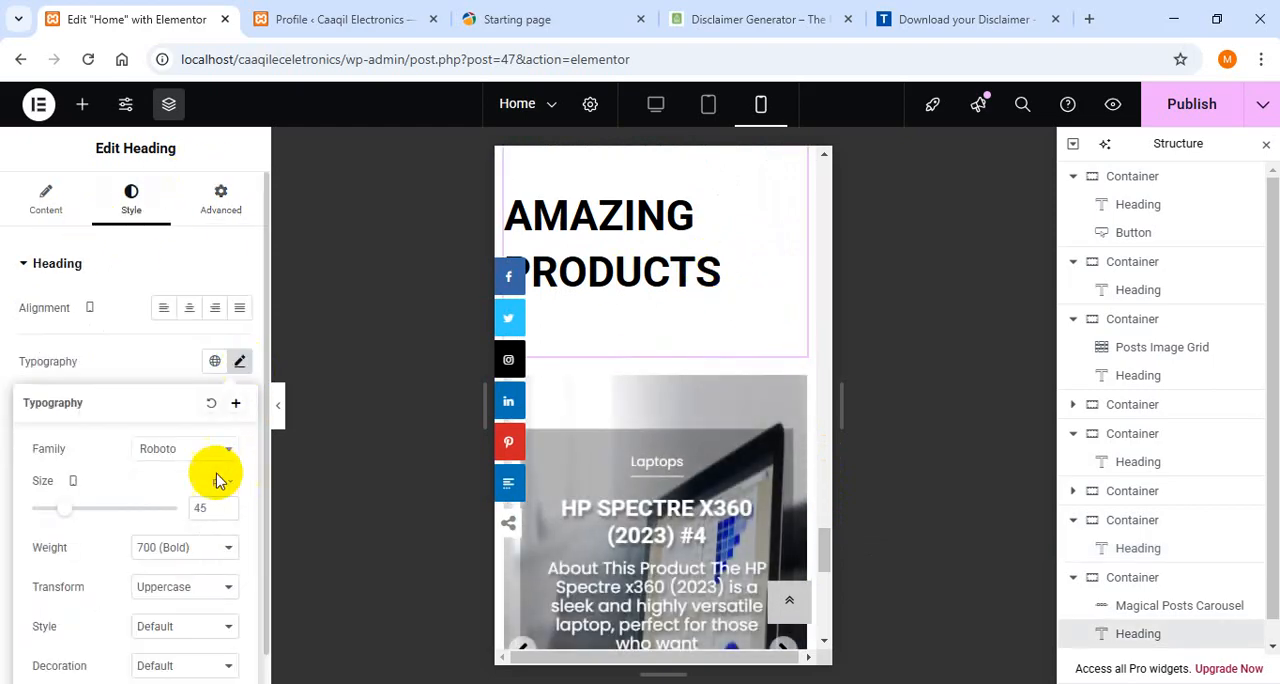
pyautogui.write('3')
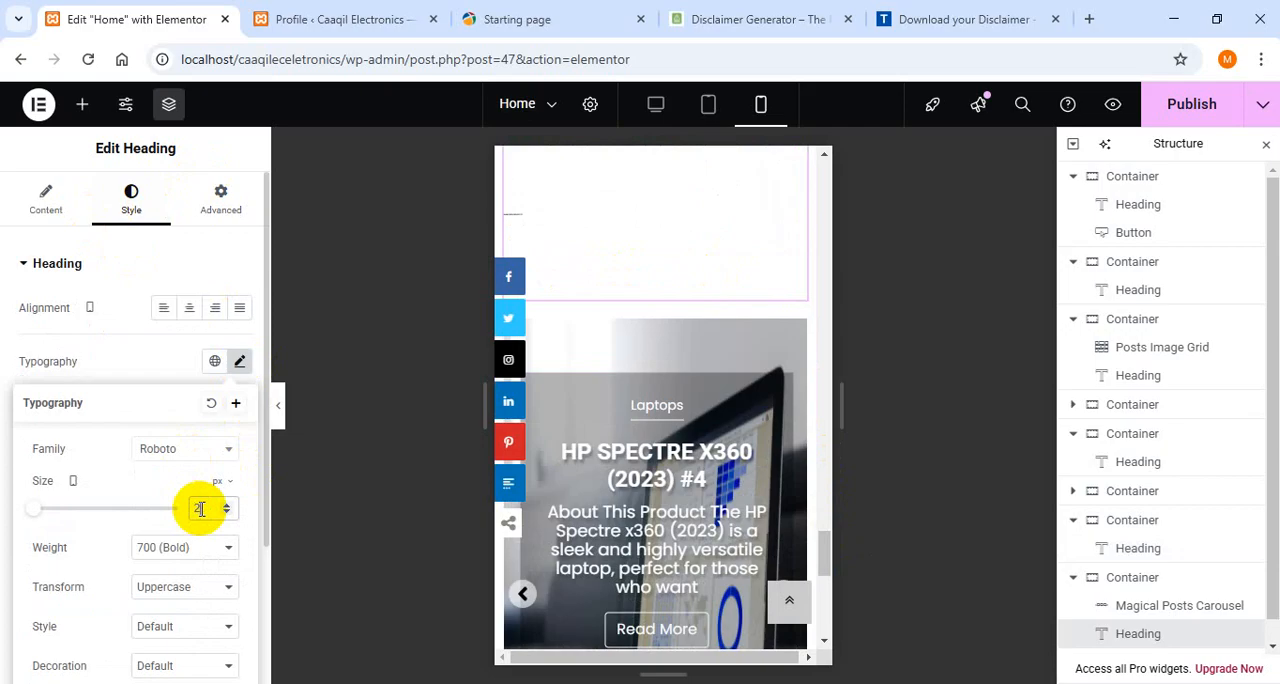
pyautogui.press('BackSpace')
pyautogui.write('322')
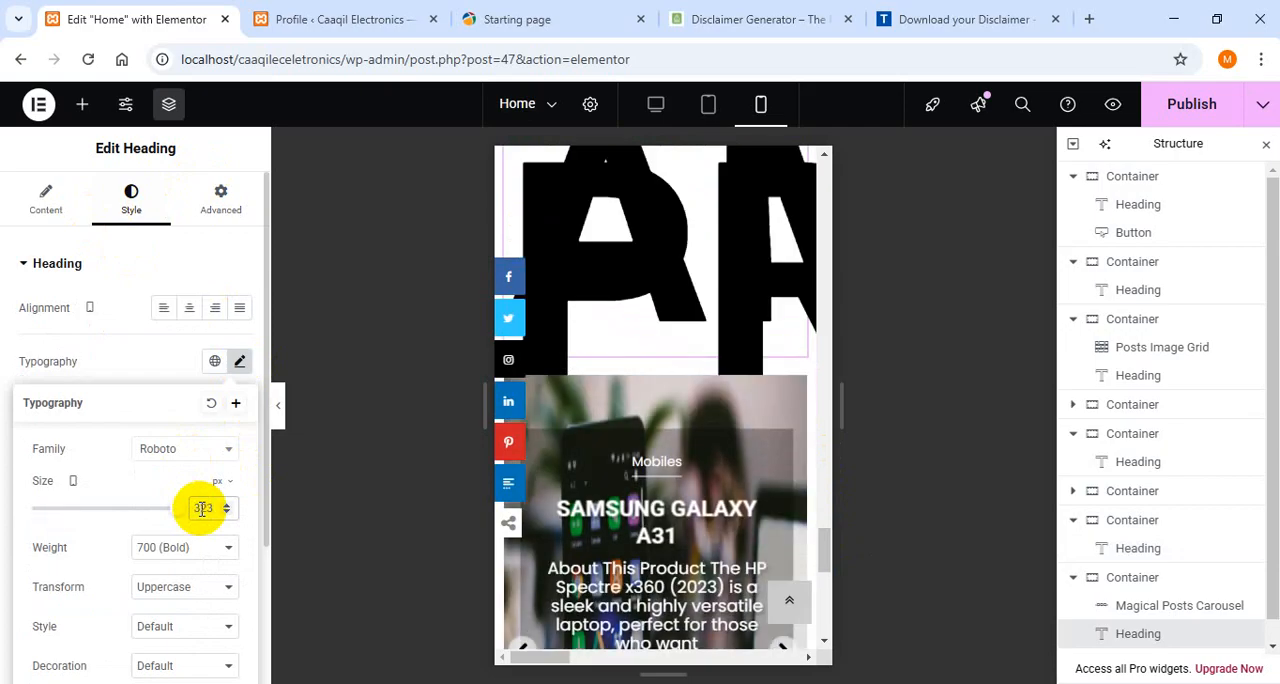
pyautogui.press('BackSpace')
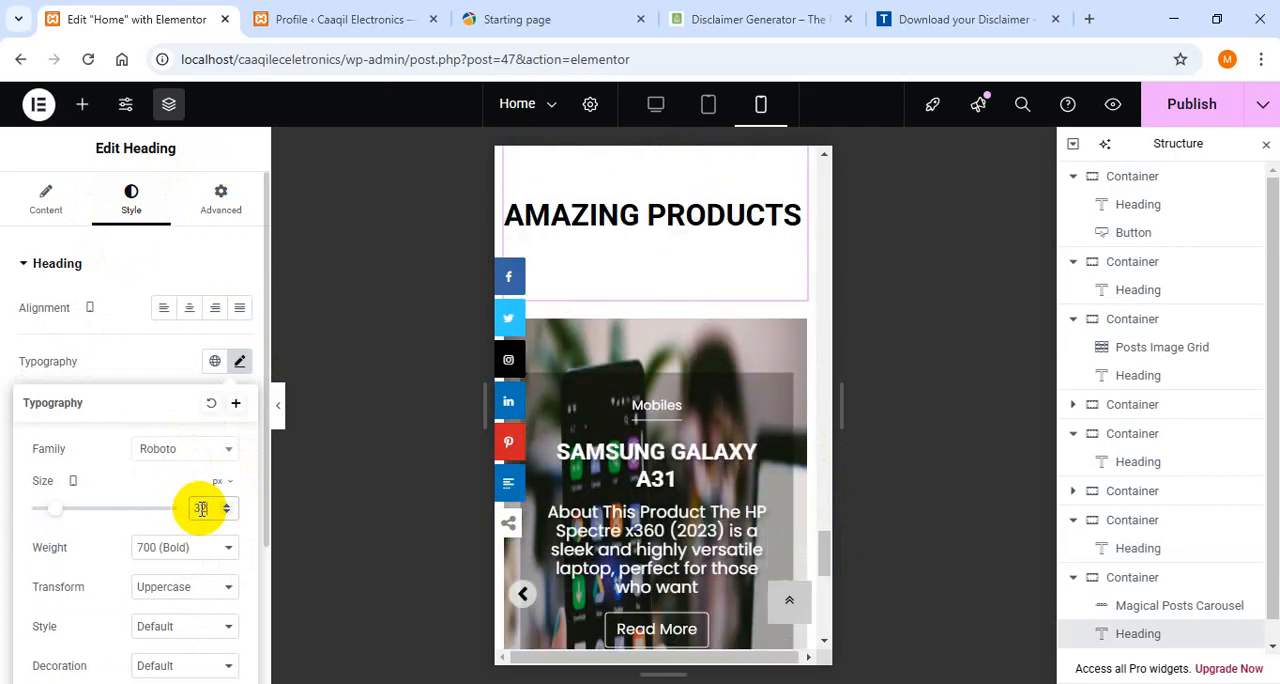
# - Unlink the mobile margins of the "Amazing Products" heading and set the top to 0 px and the bottom to 30 px
pyautogui.click(212, 218)
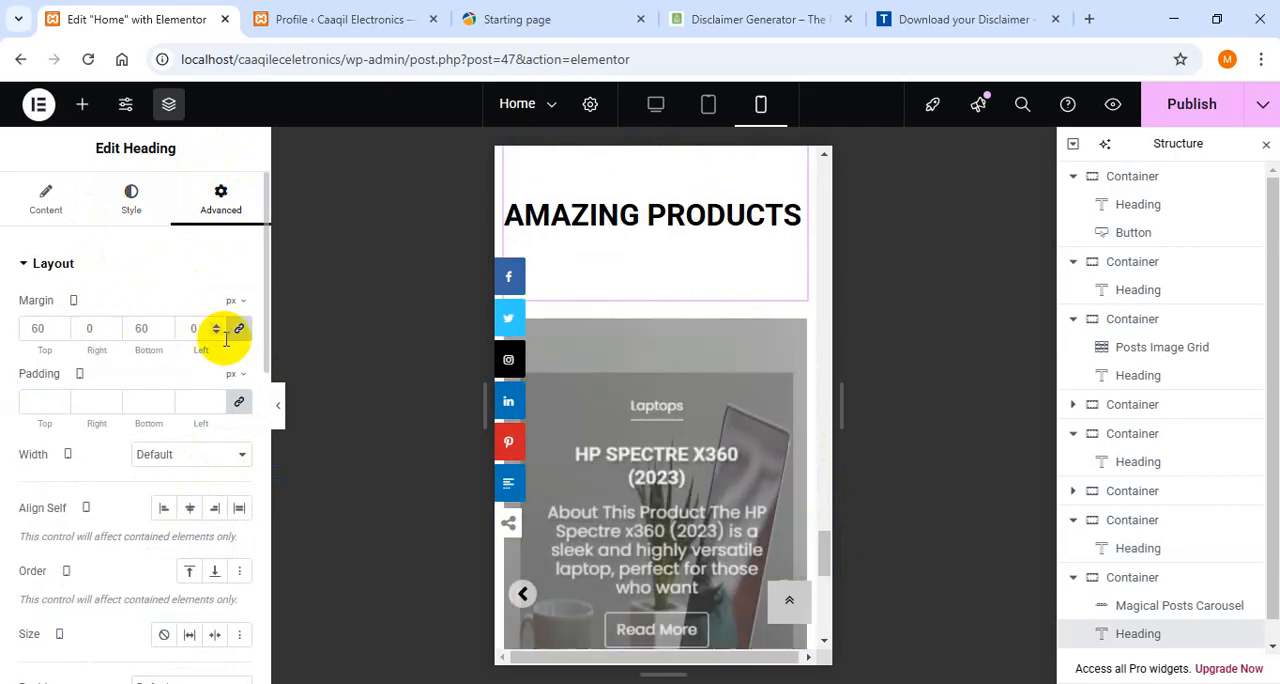
pyautogui.click(236, 331)
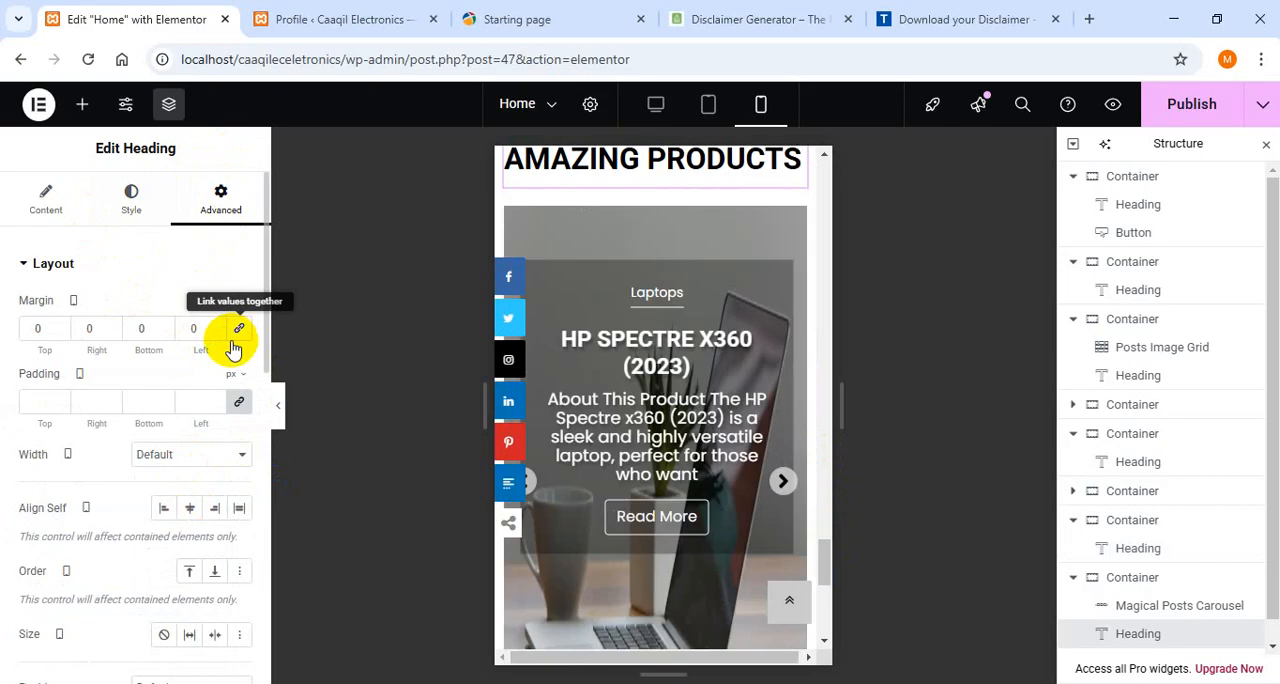
pyautogui.click(142, 331)
pyautogui.write('30')
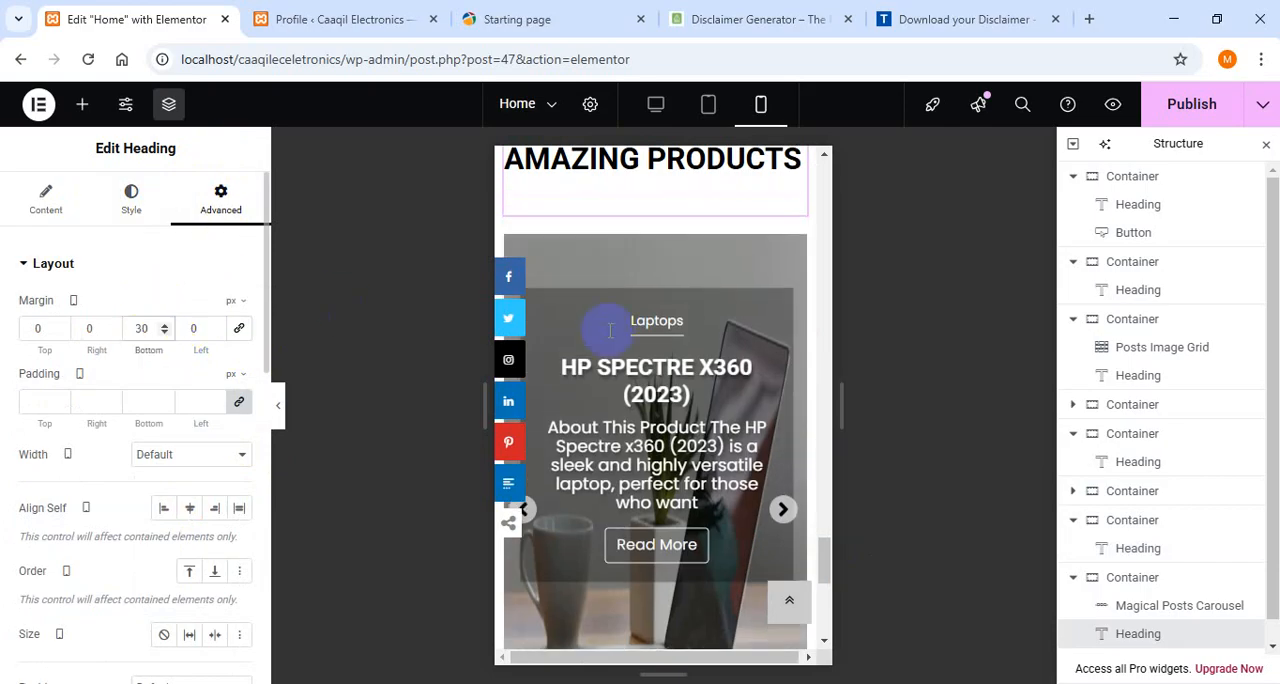
# - Check the home page in the tablet view, switch back to the desktop view, and publish the responsive changes
pyautogui.moveTo(822, 550); pyautogui.dragTo(820, 176)
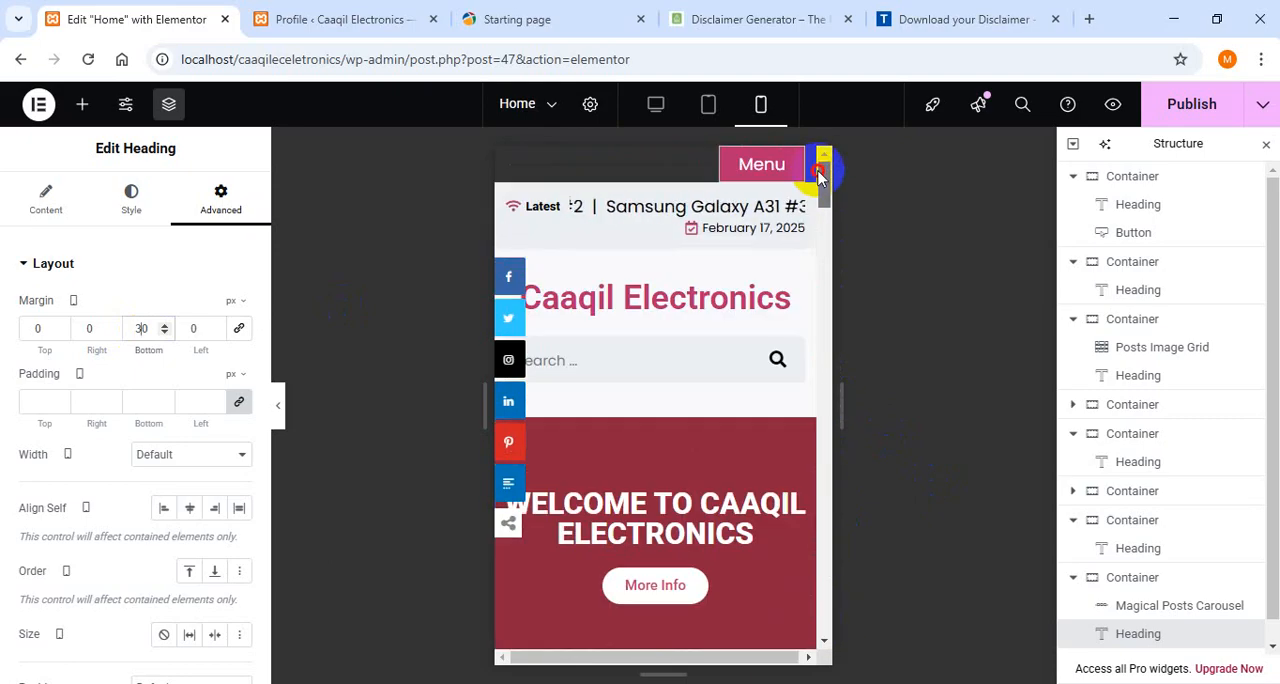
pyautogui.click(708, 104)
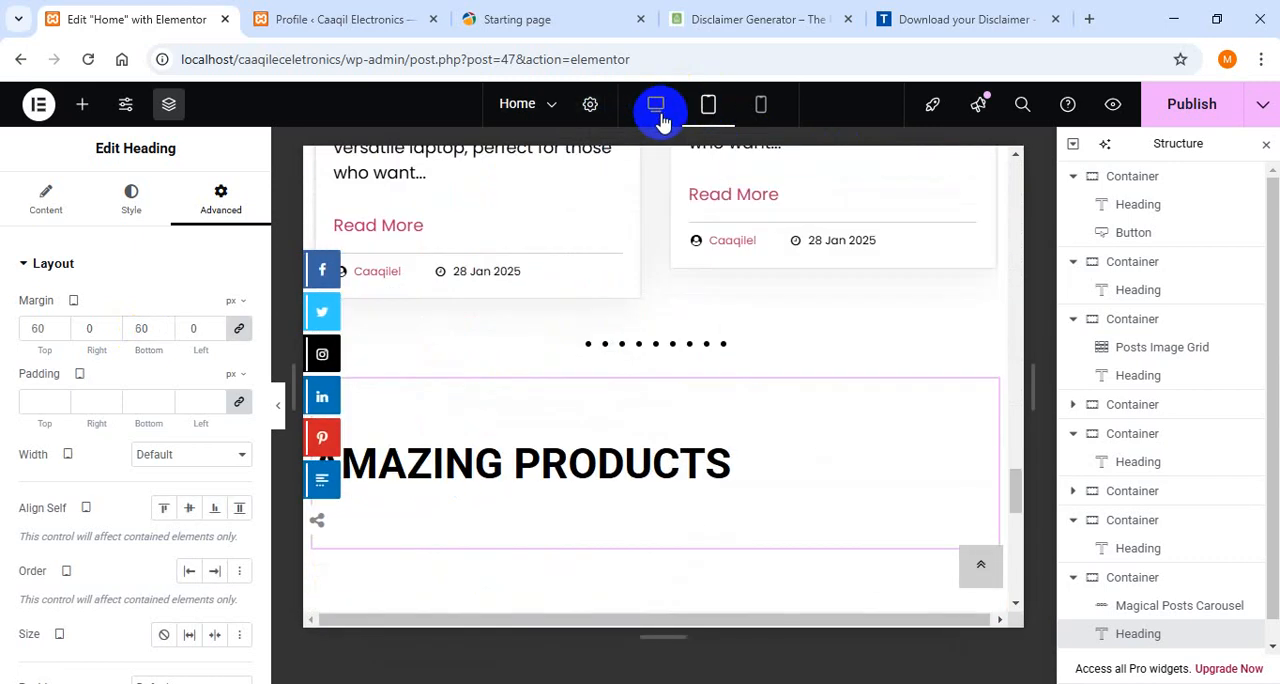
pyautogui.click(657, 106)
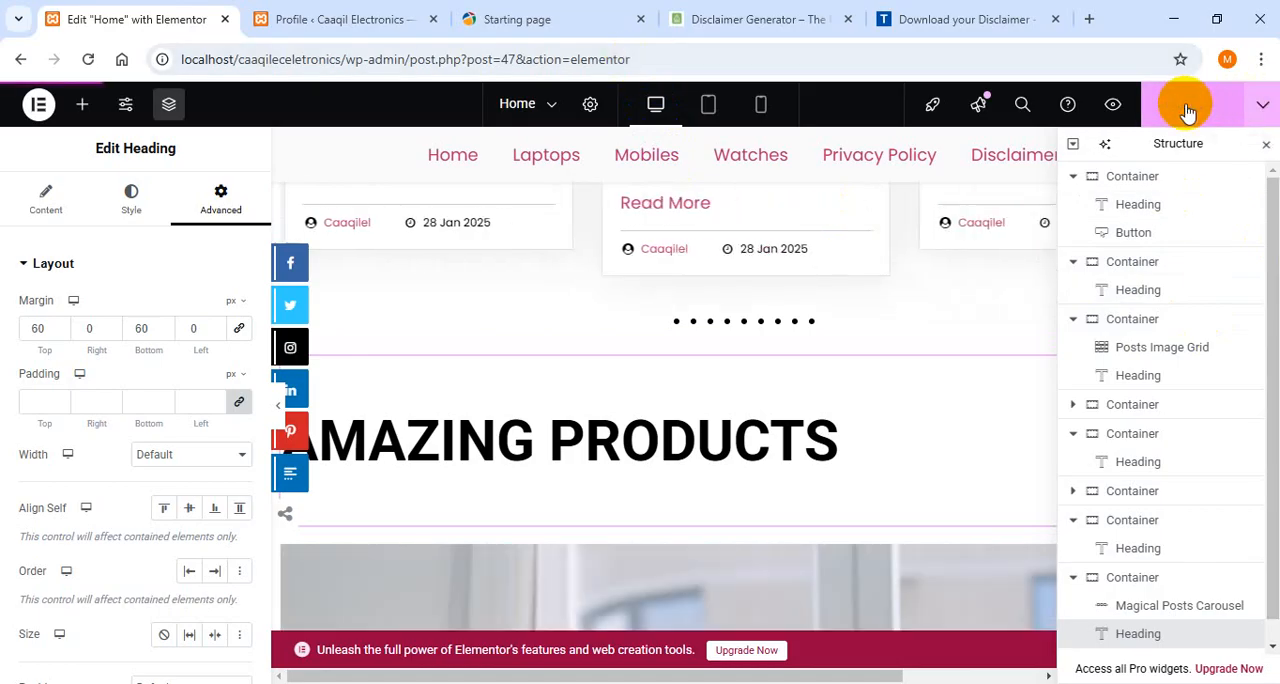
pyautogui.click(1188, 108)
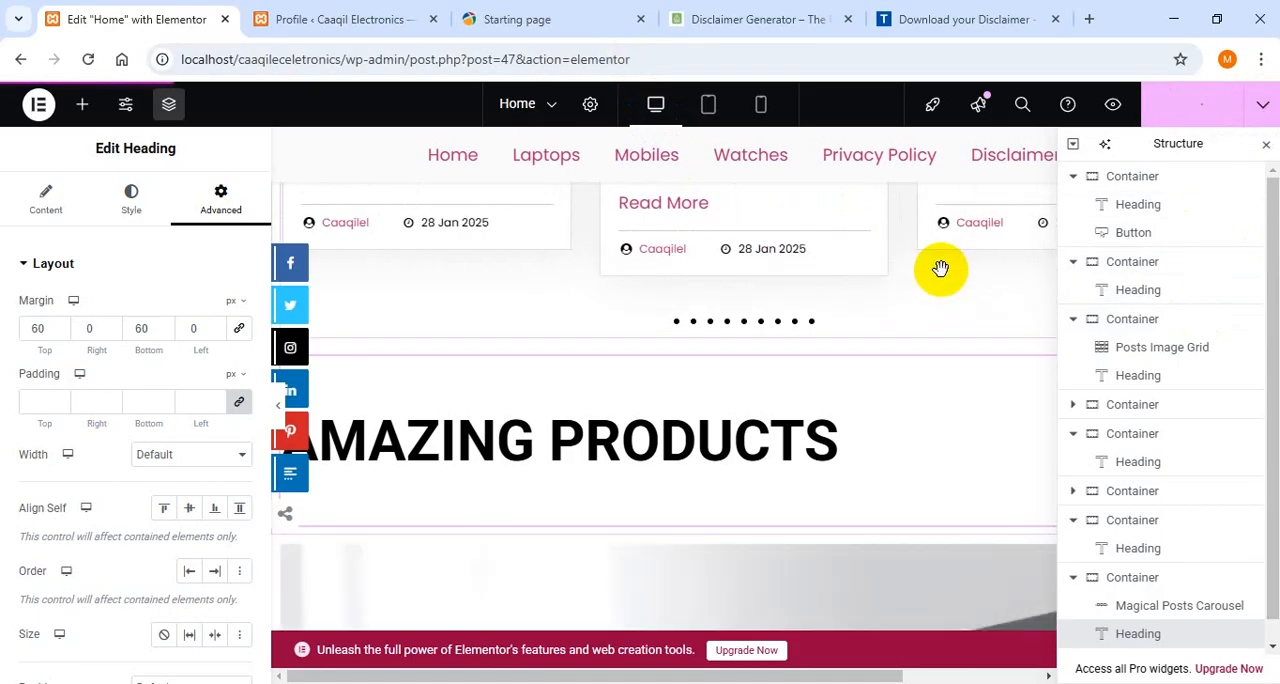
# - Review the live Caaqil Electronics home page outside the editor and minimize the browser window
pyautogui.click(365, 14)
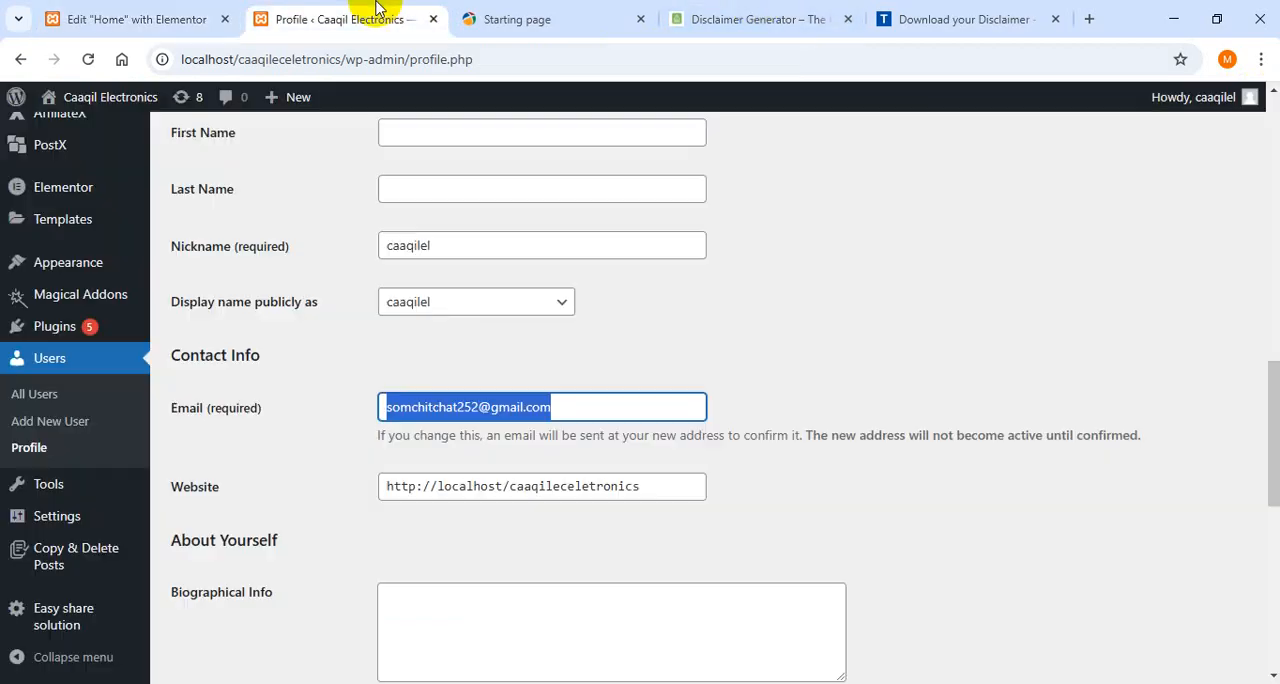
pyautogui.click(100, 18)
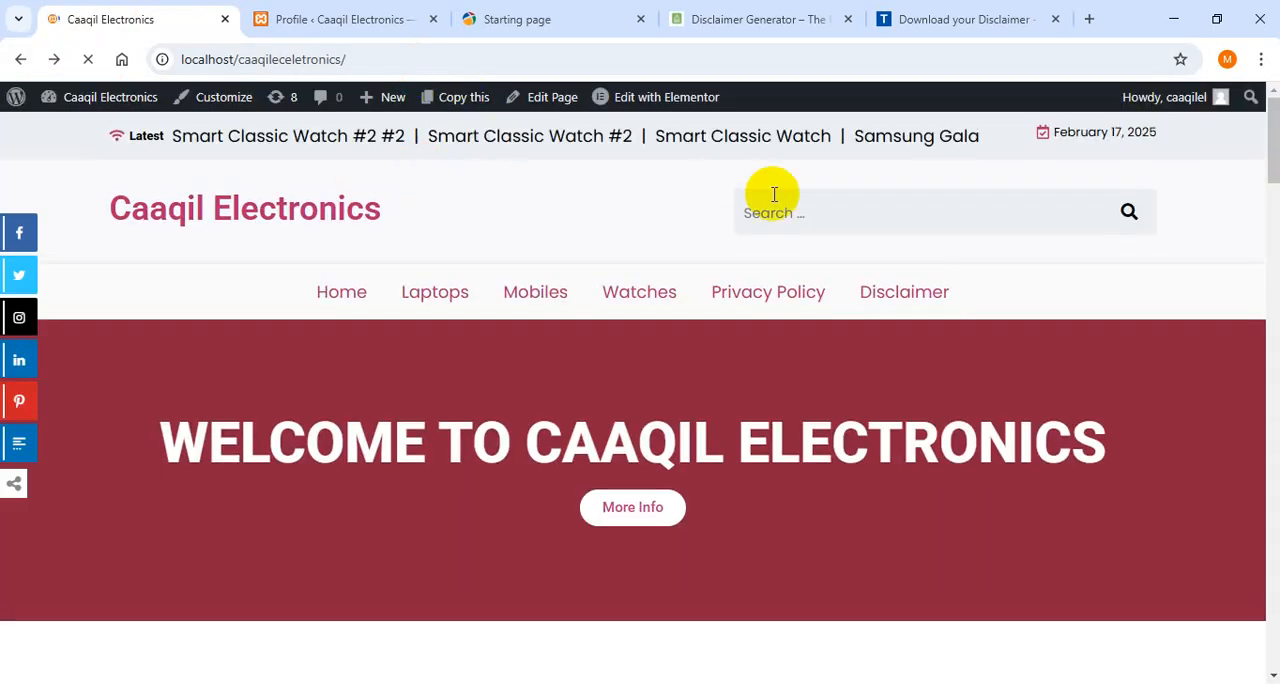
pyautogui.moveTo(1278, 153); pyautogui.dragTo(1210, 10)
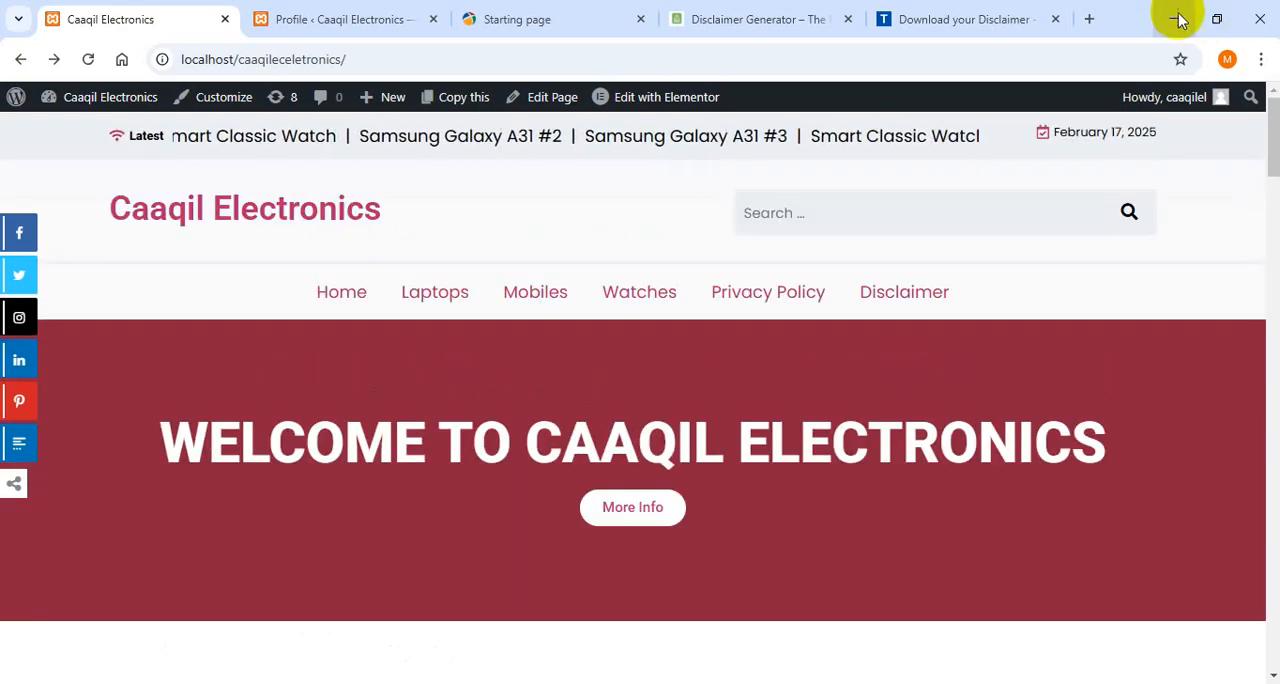
pyautogui.click(1174, 18)
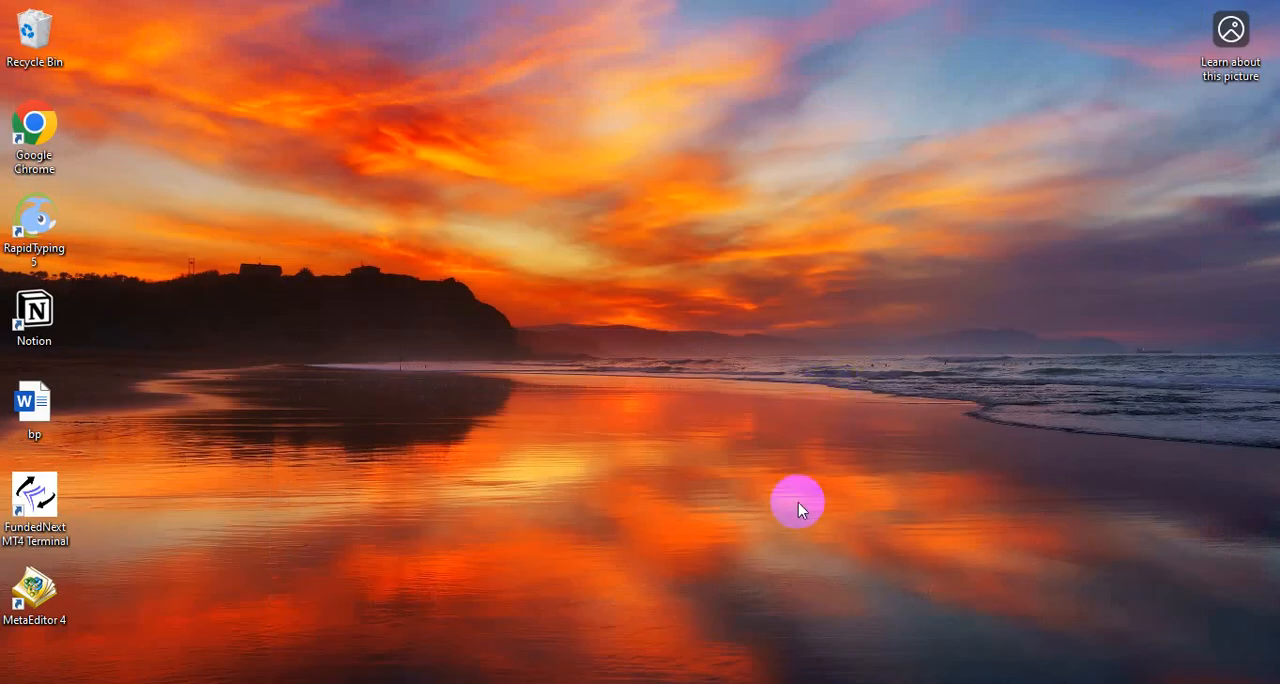